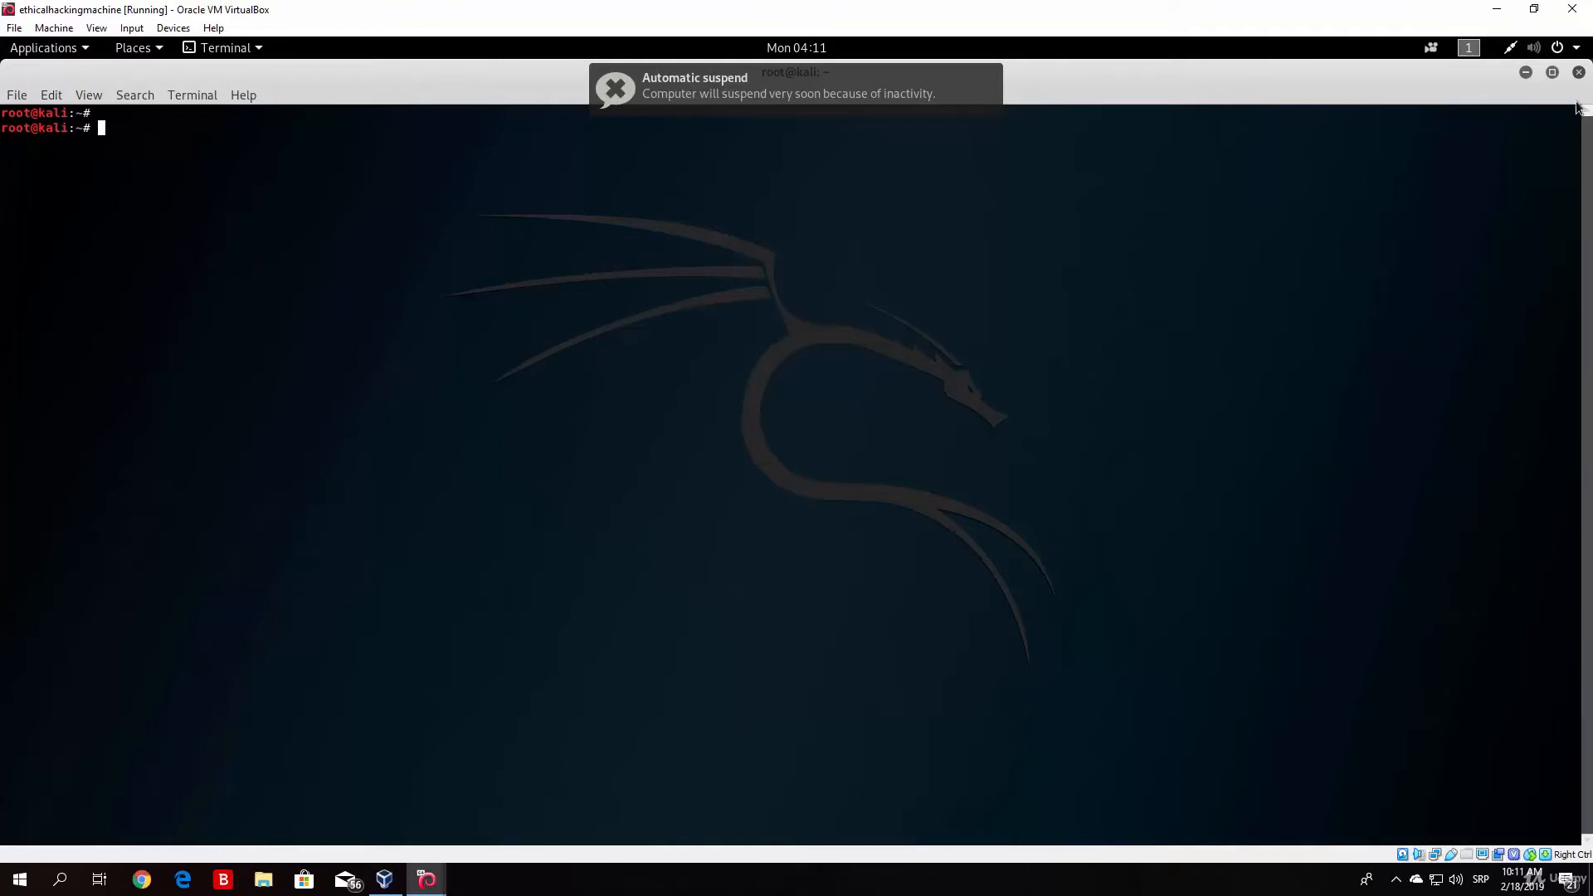
Step: Launch burpsuite from the Web Application Analysis tools and dismiss the Java version notice
click(1553, 73)
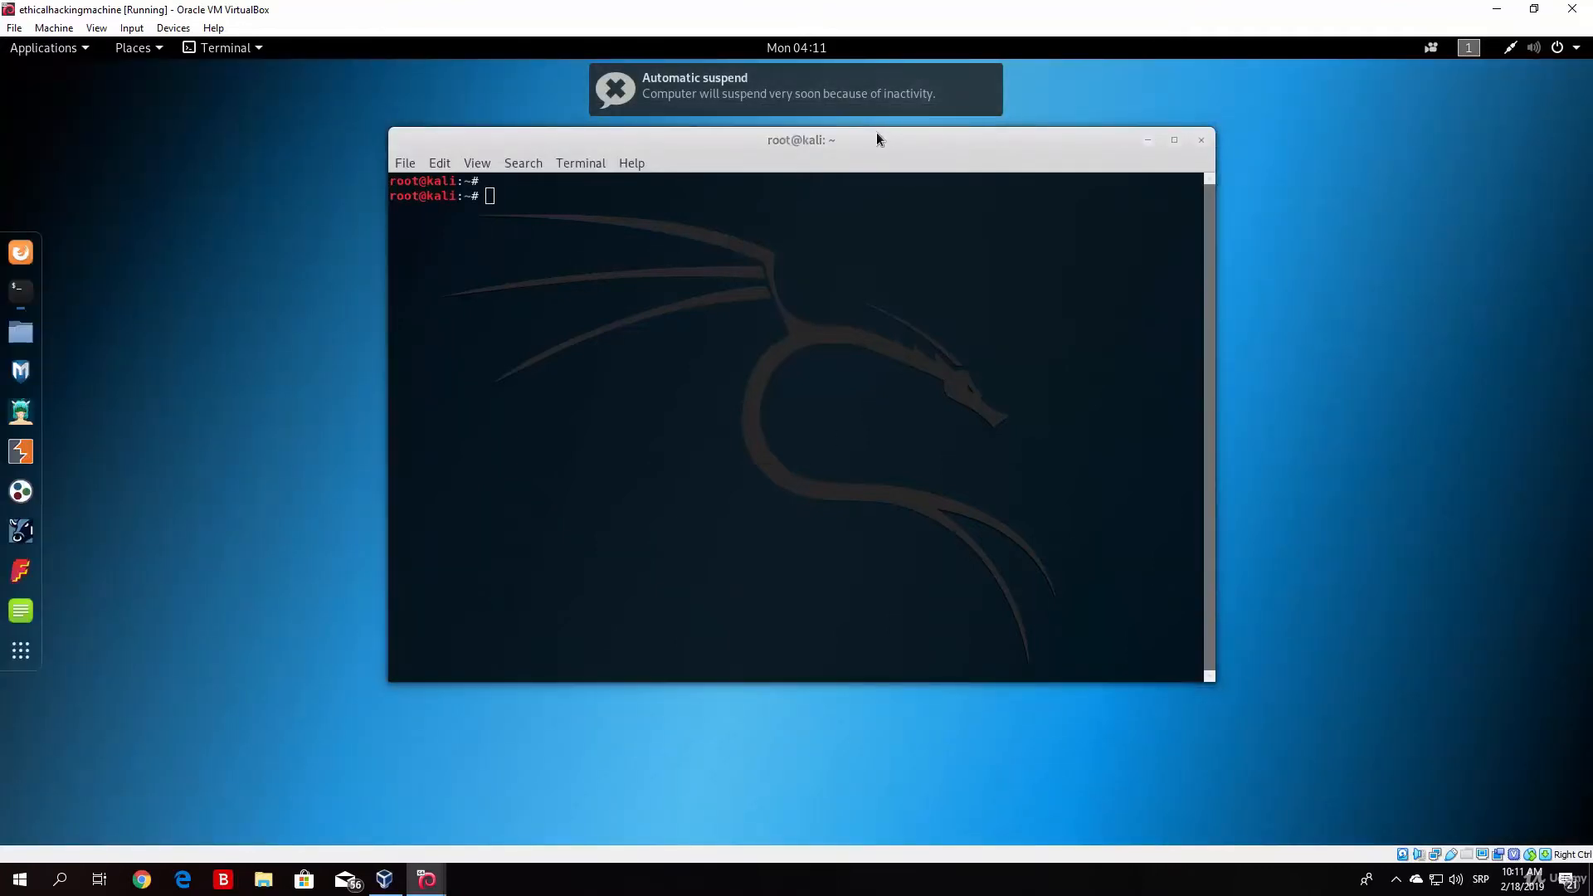
drag(876, 132, 894, 130)
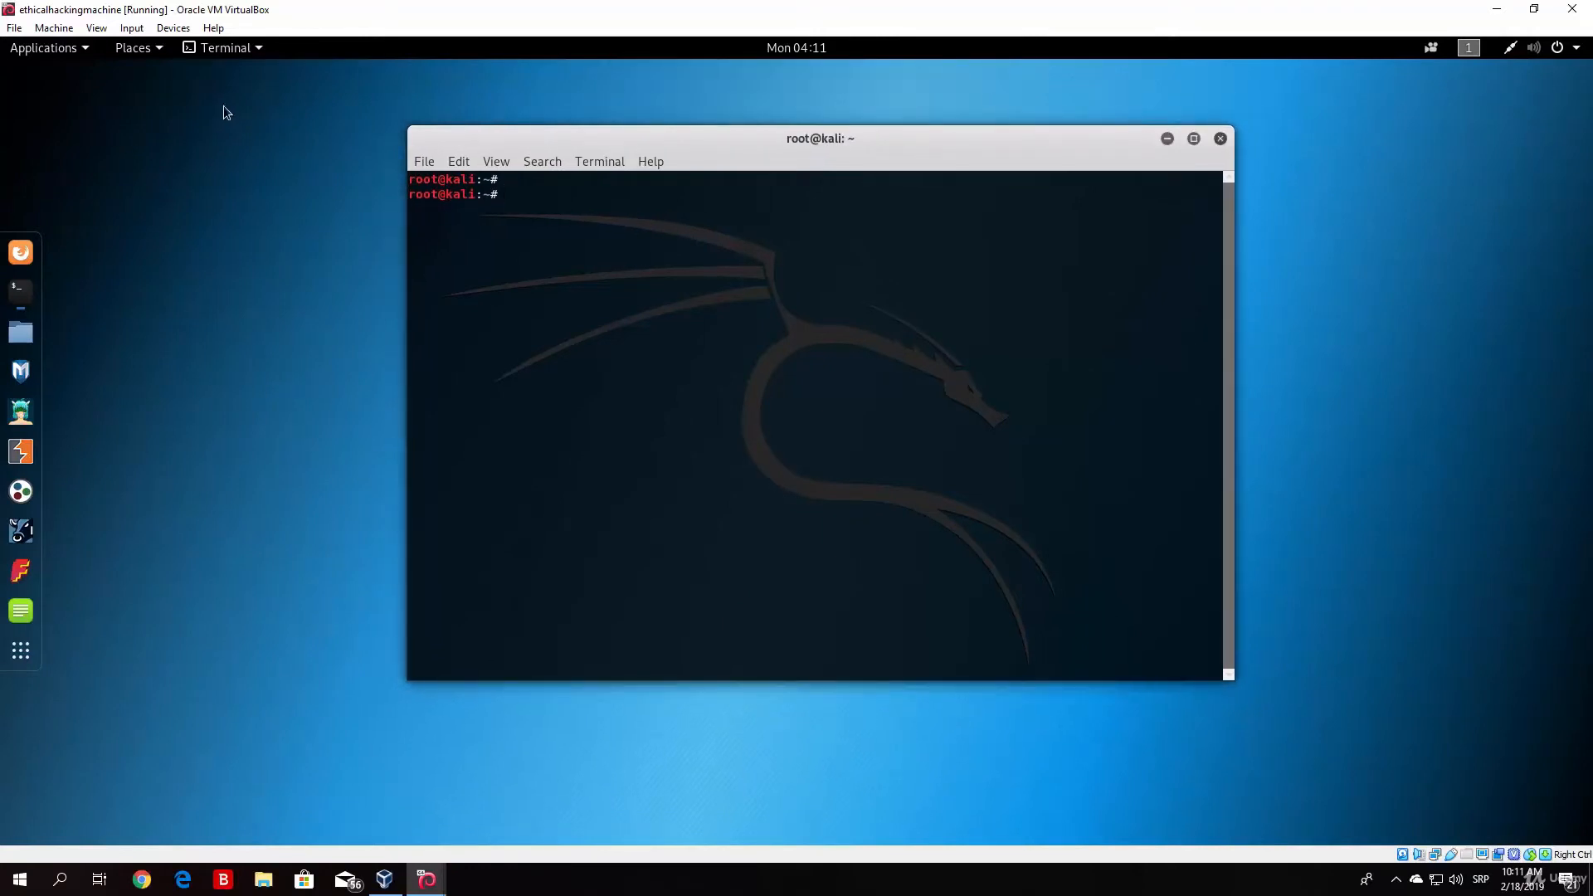
click(50, 48)
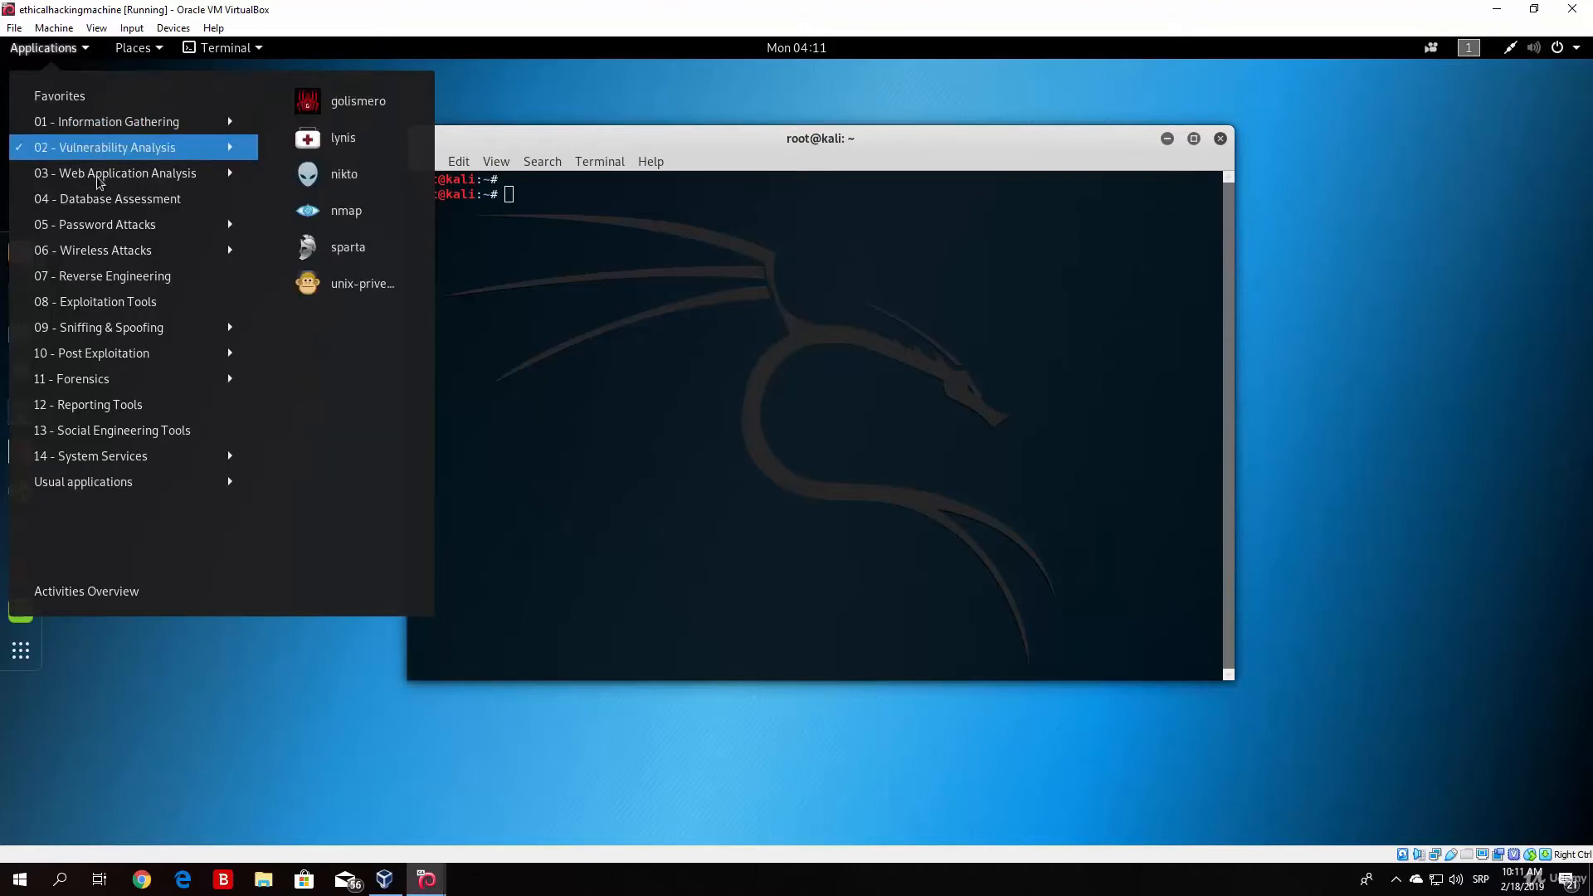
mouse_move(97, 176)
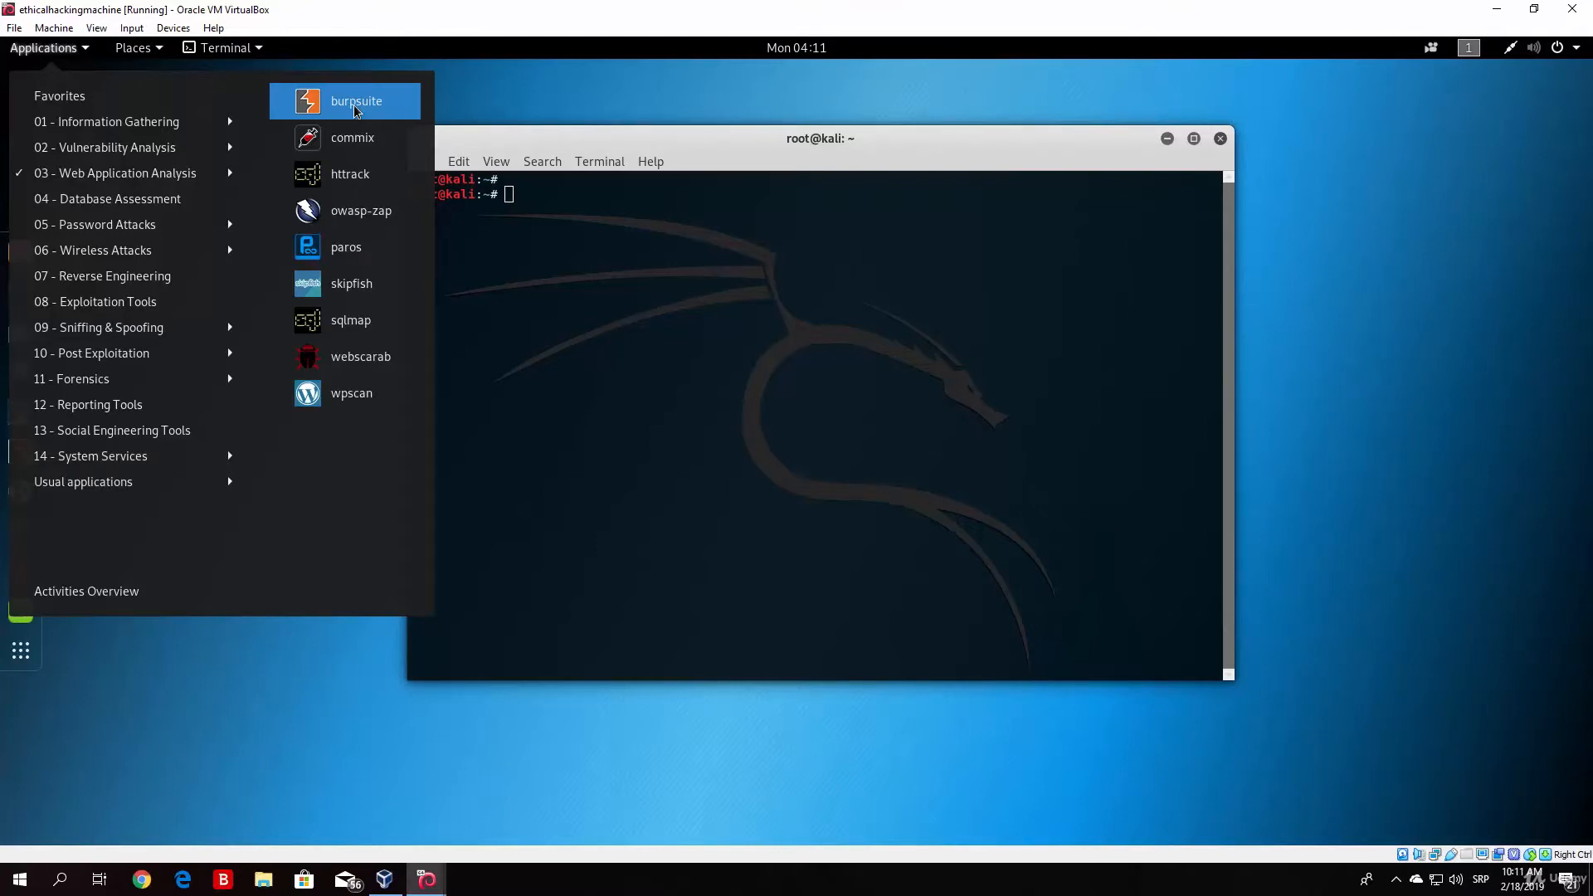
click(356, 106)
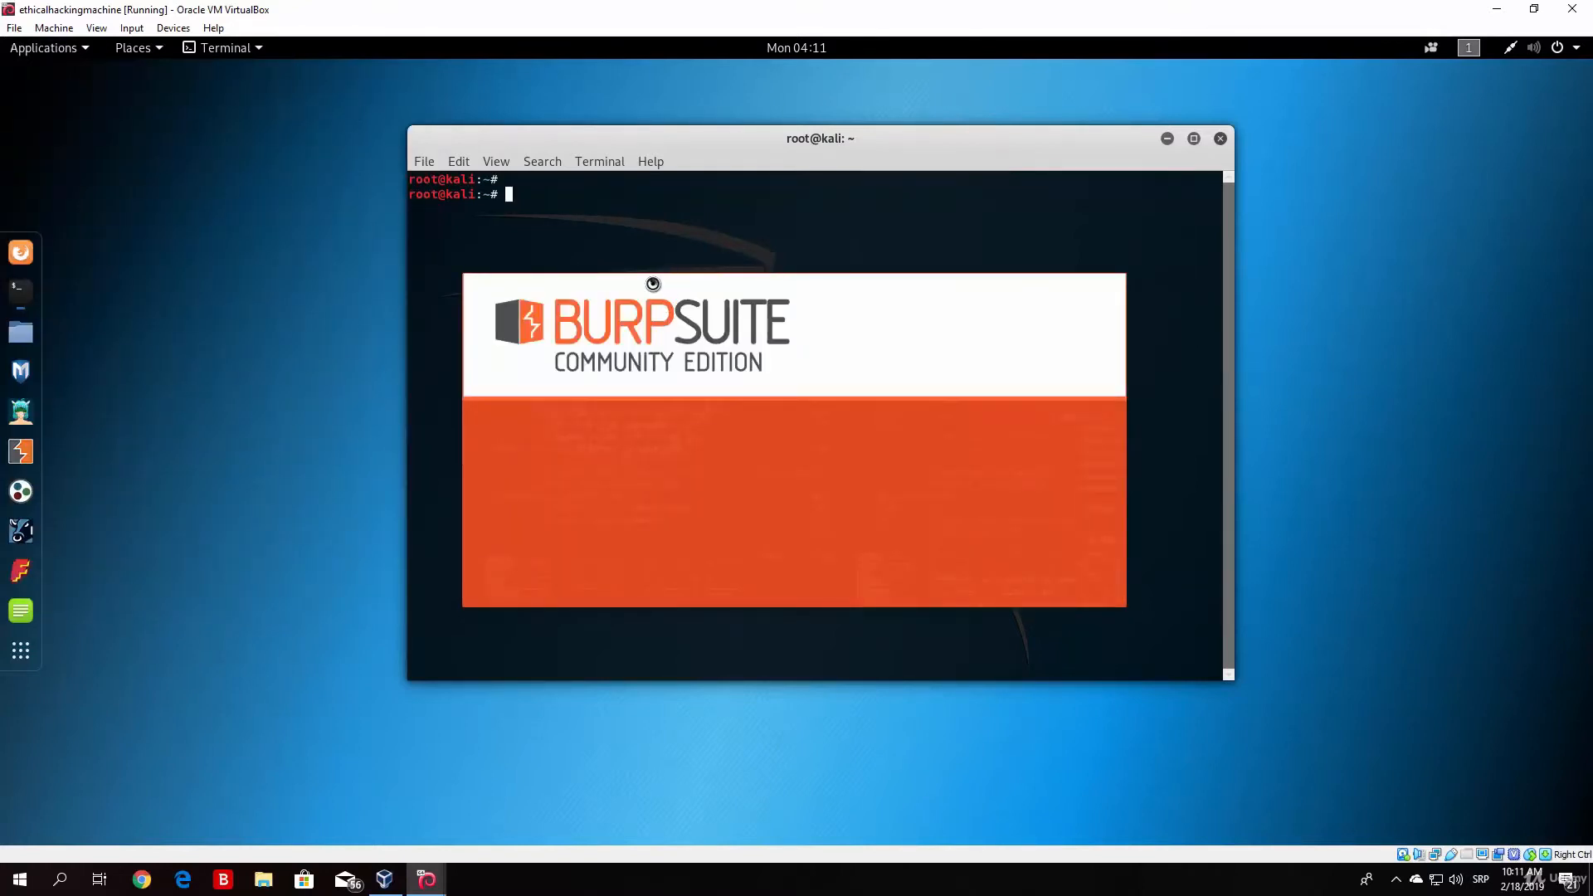
drag(723, 161, 373, 173)
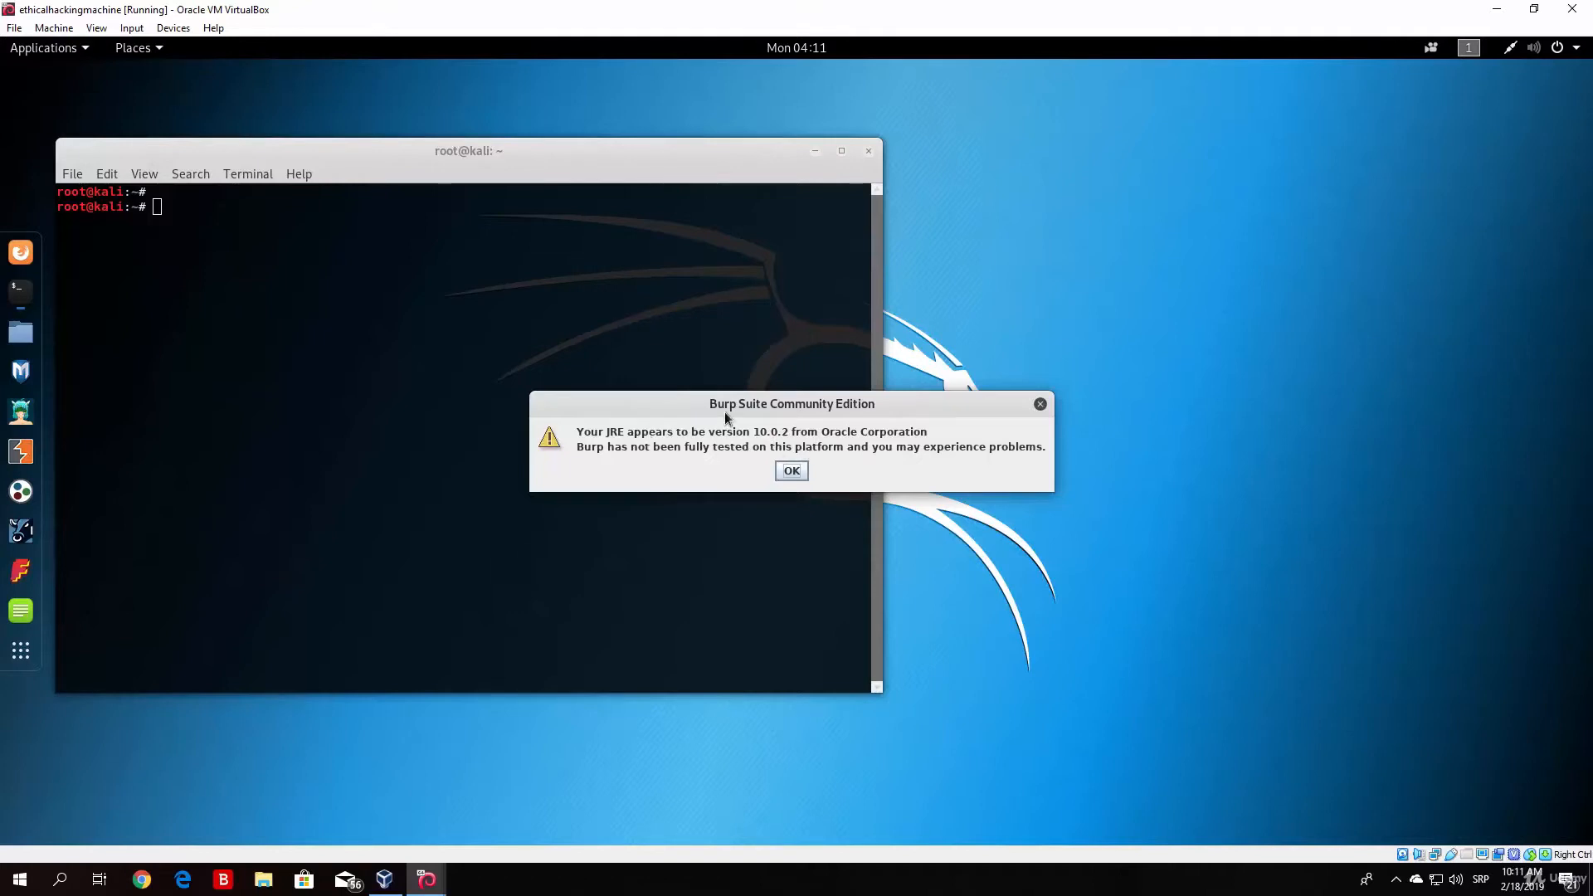
click(795, 471)
drag(639, 150, 973, 142)
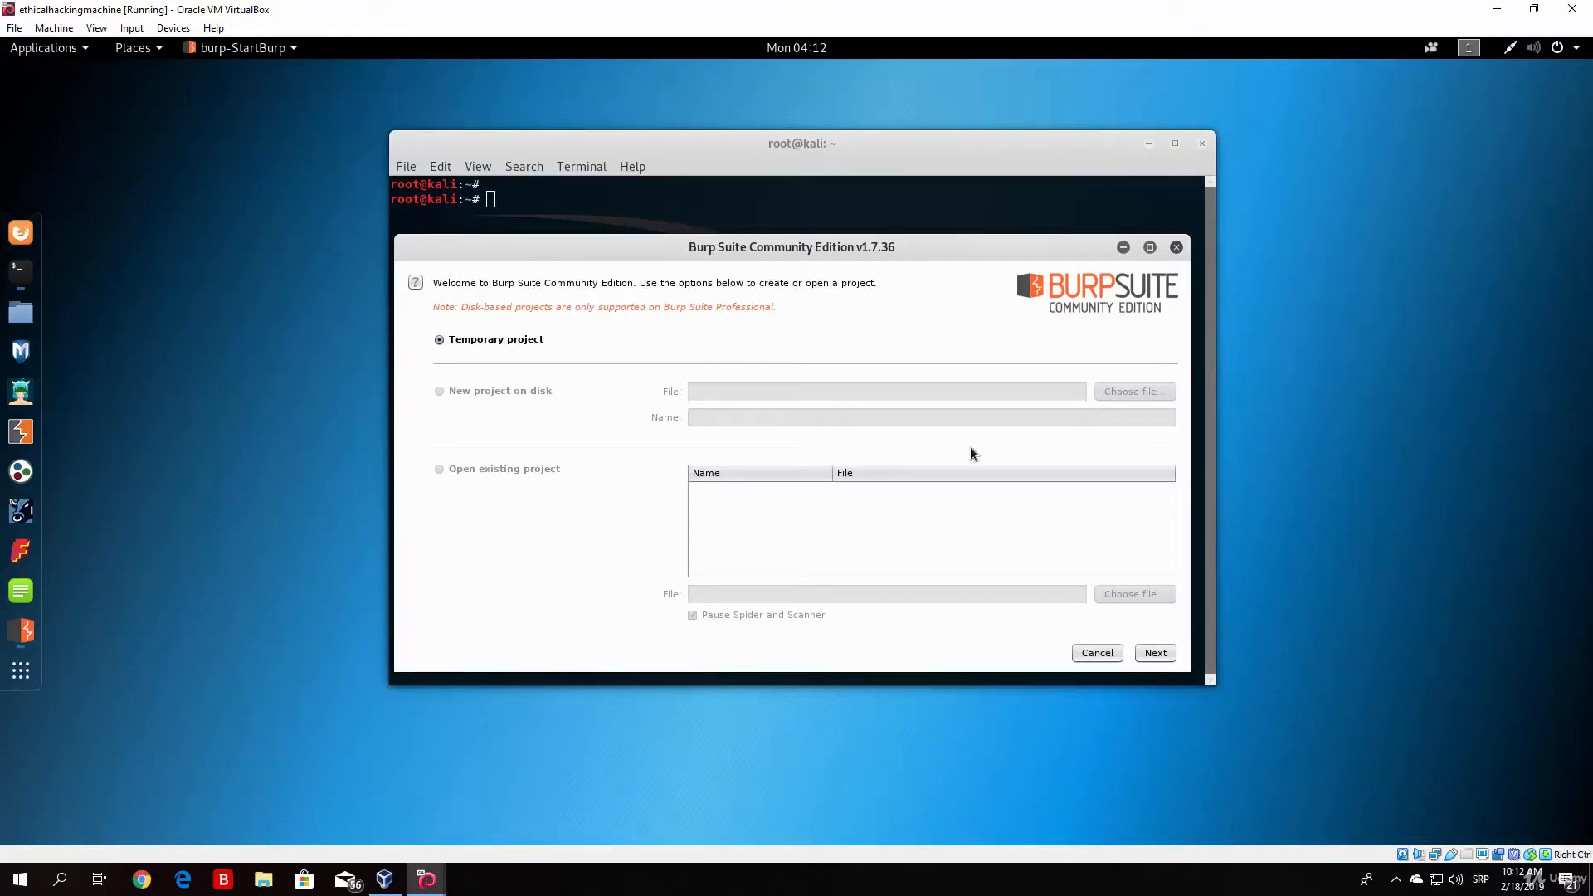
Step: Start Burp with a temporary project that uses the Burp defaults
click(1155, 652)
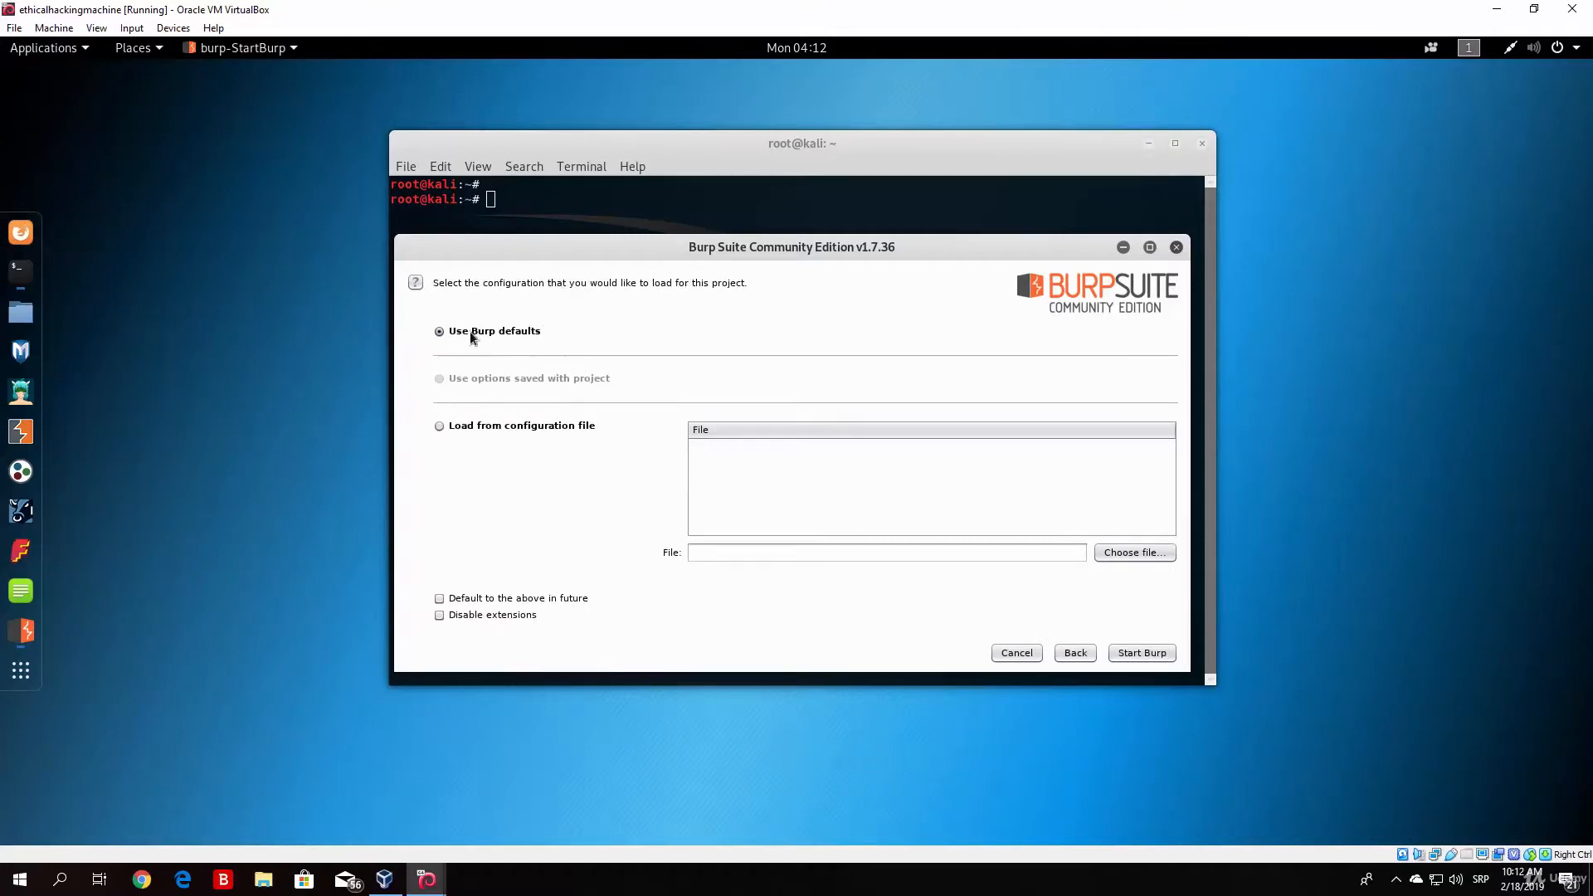
click(1134, 655)
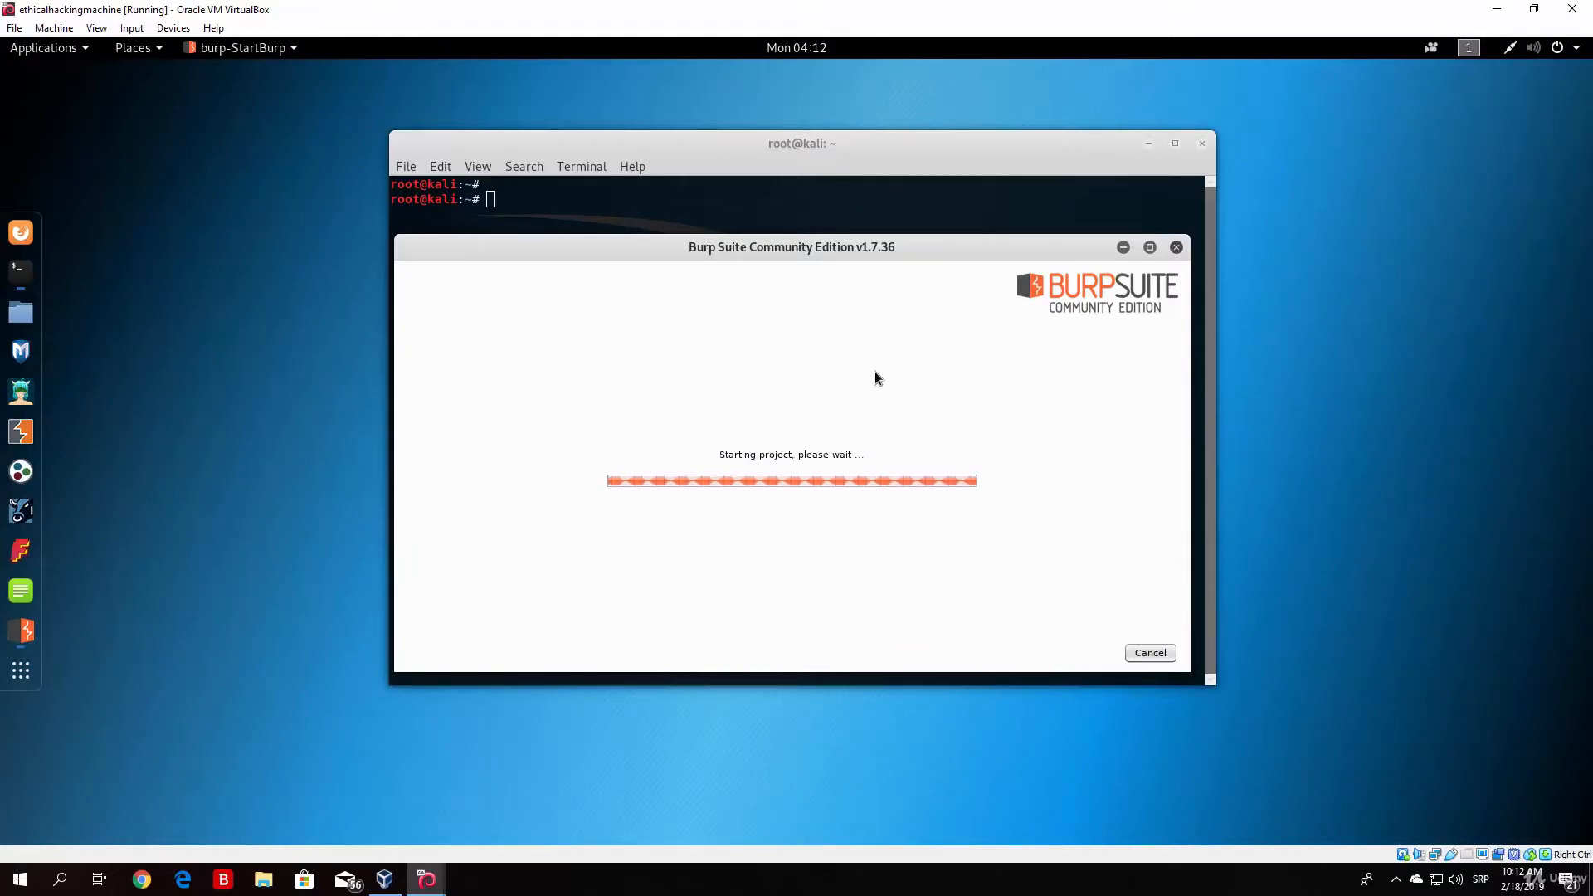
drag(834, 152, 828, 121)
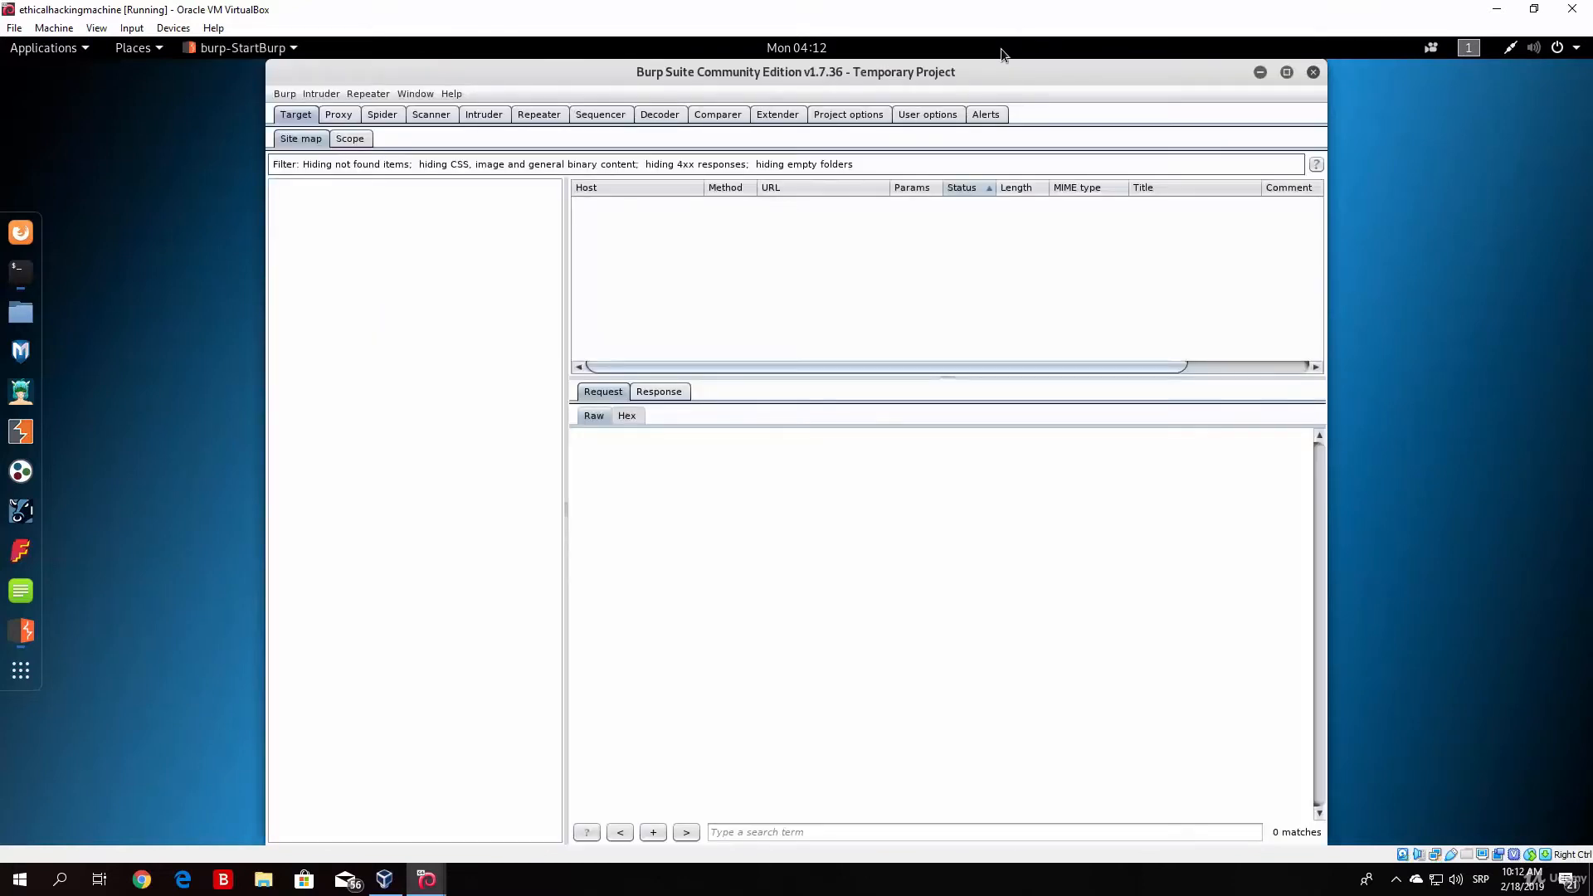
drag(986, 76, 1248, 241)
click(793, 176)
text(burpsuite)
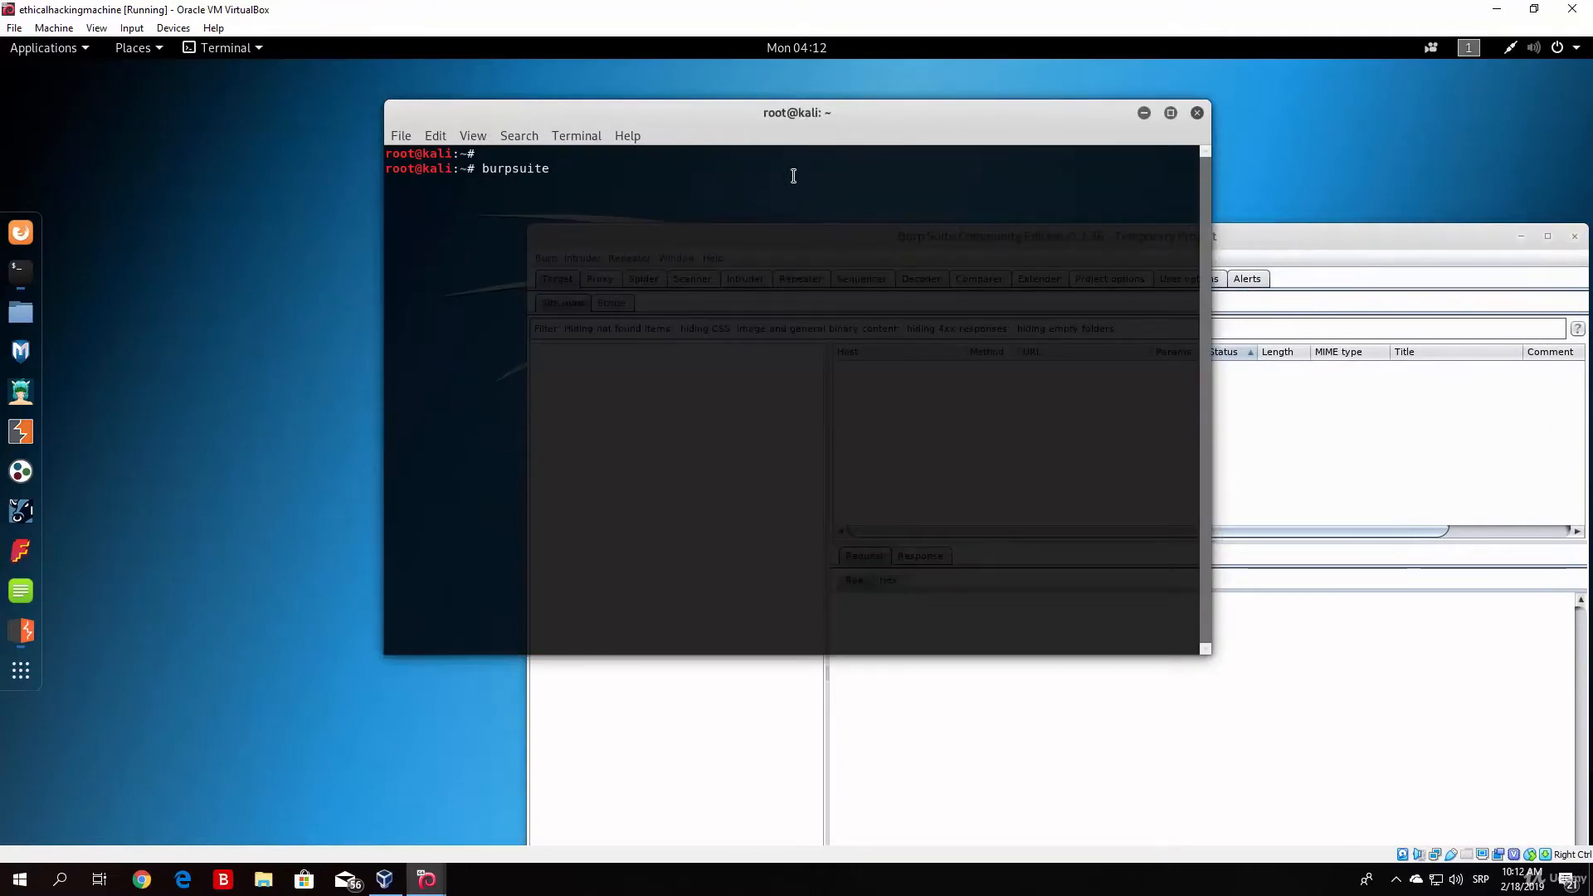
drag(1258, 234, 1070, 211)
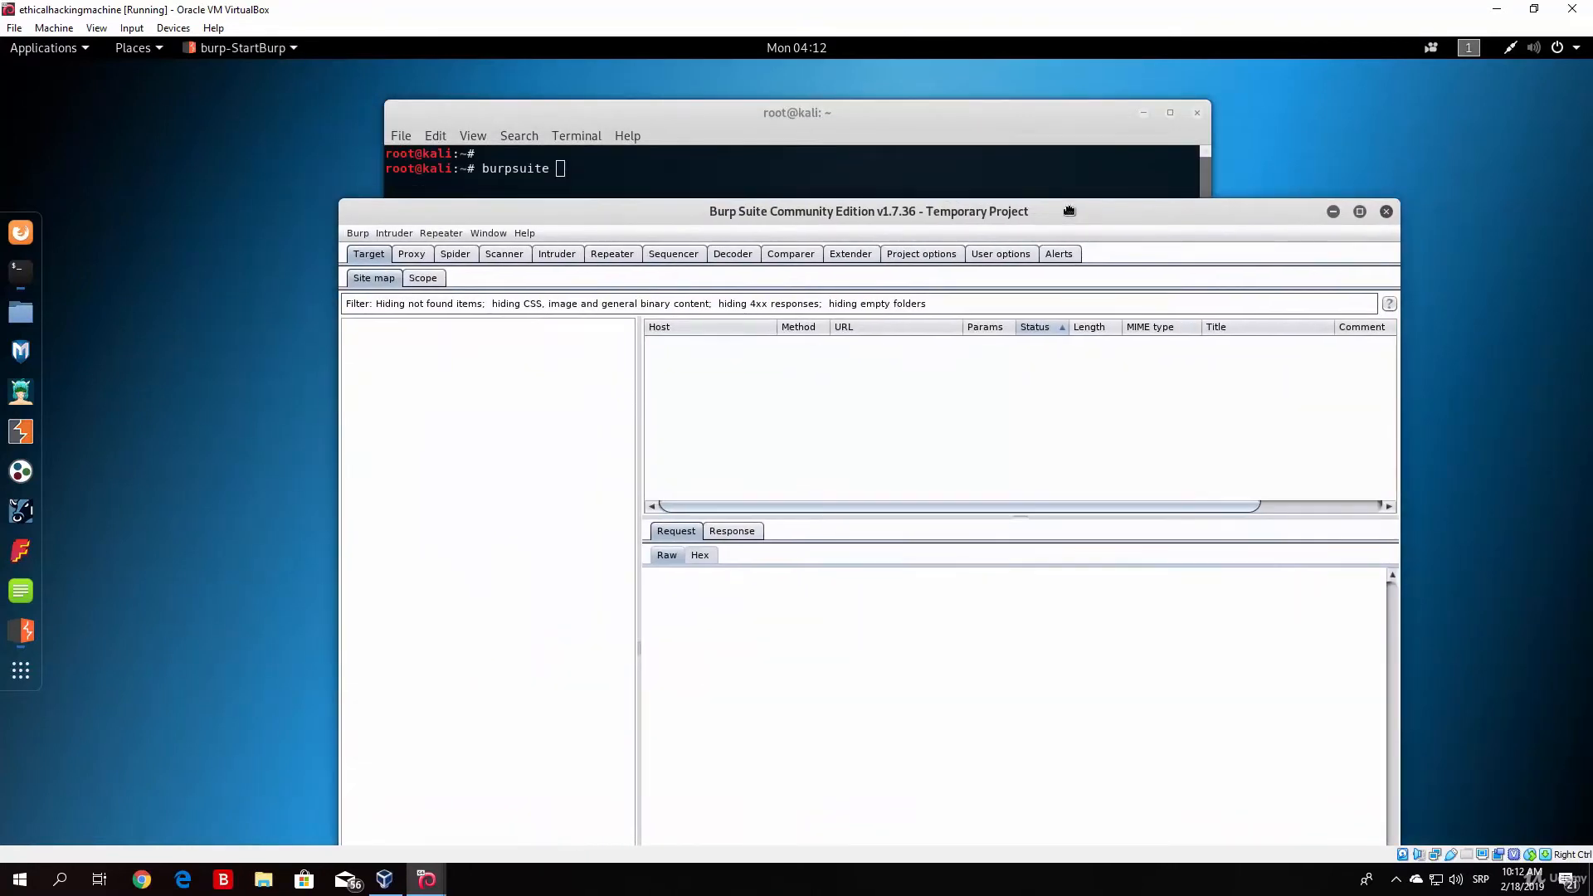
click(965, 175)
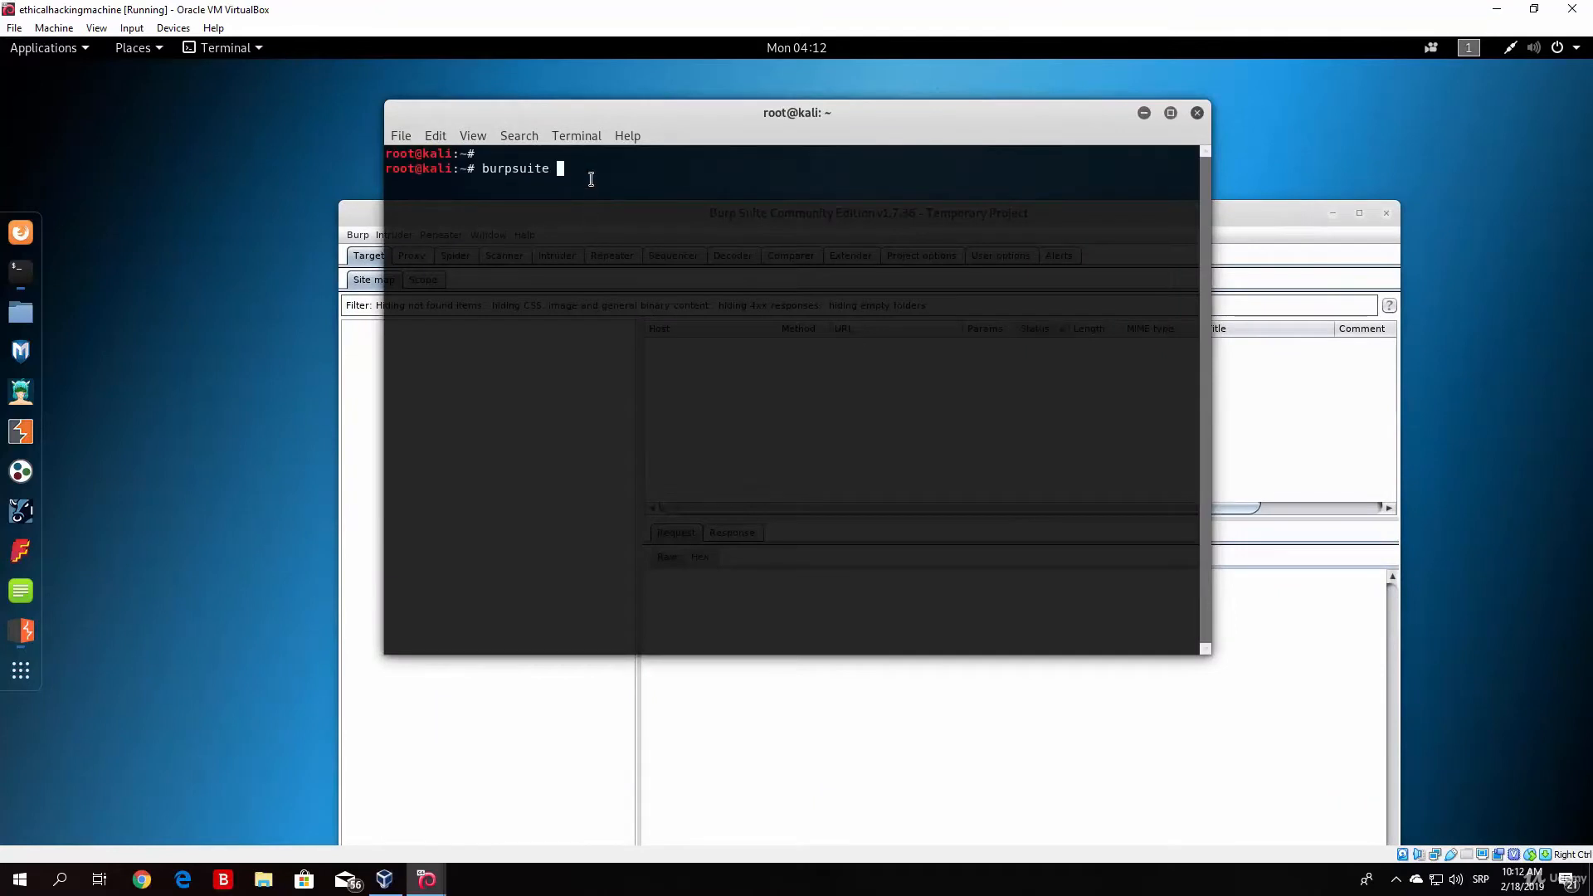
key(BackSpace)
key(BackSpace)
key(BackSpace)
key(BackSpace)
key(BackSpace)
key(BackSpace)
key(BackSpace)
key(BackSpace)
key(BackSpace)
key(BackSpace)
Step: Maximize the Burp Suite window and look through the Proxy intercept view, the HTTP history and the Target site map
drag(1237, 212, 1231, 60)
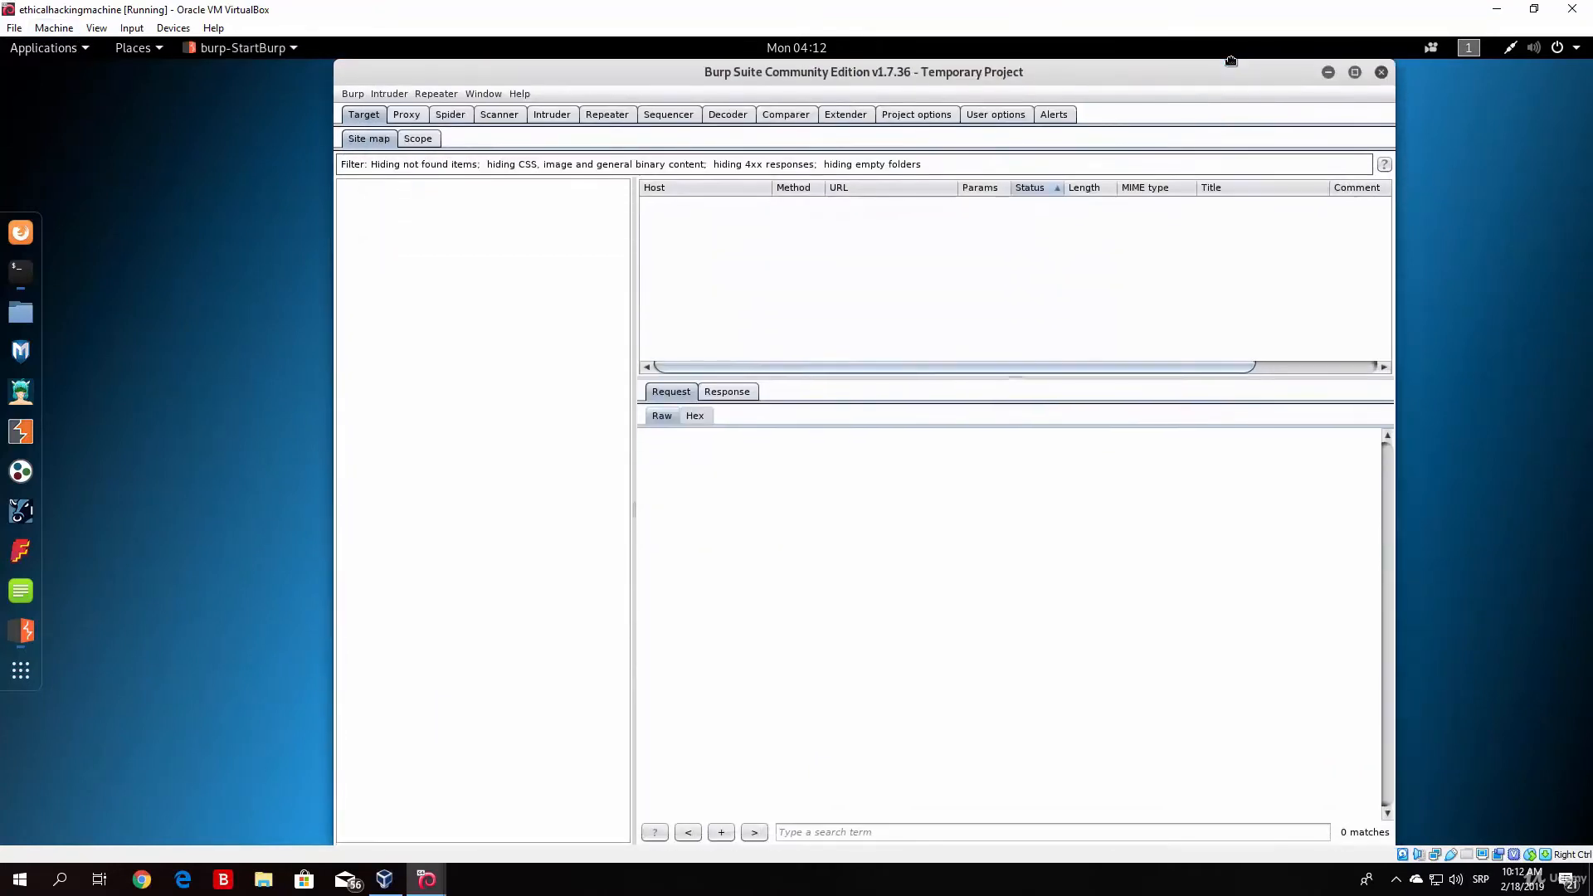
click(1354, 73)
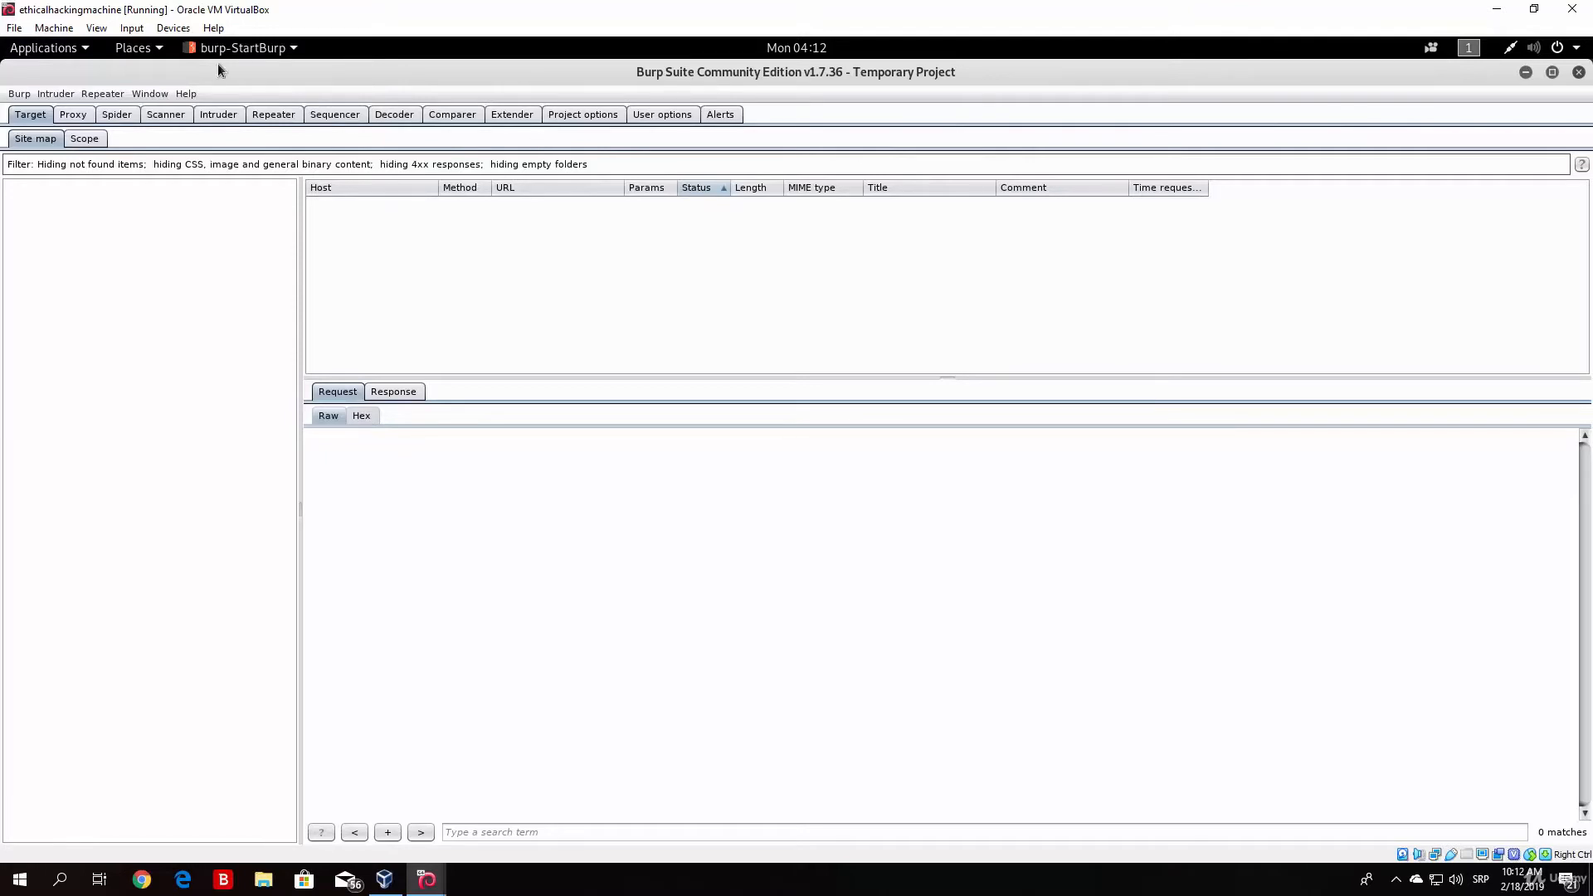
click(69, 119)
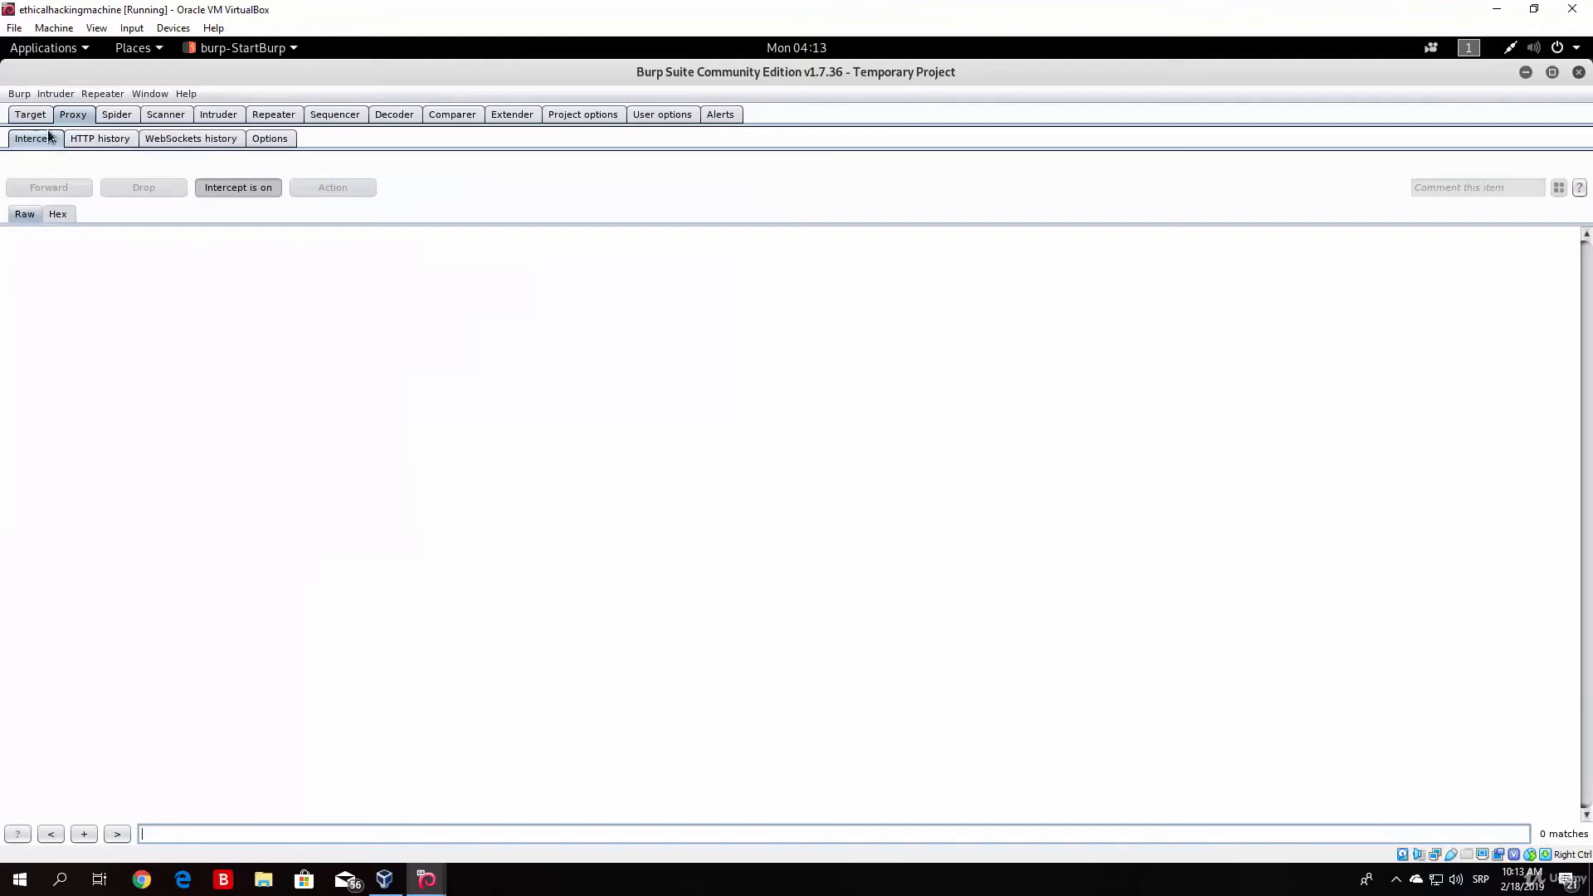
click(116, 138)
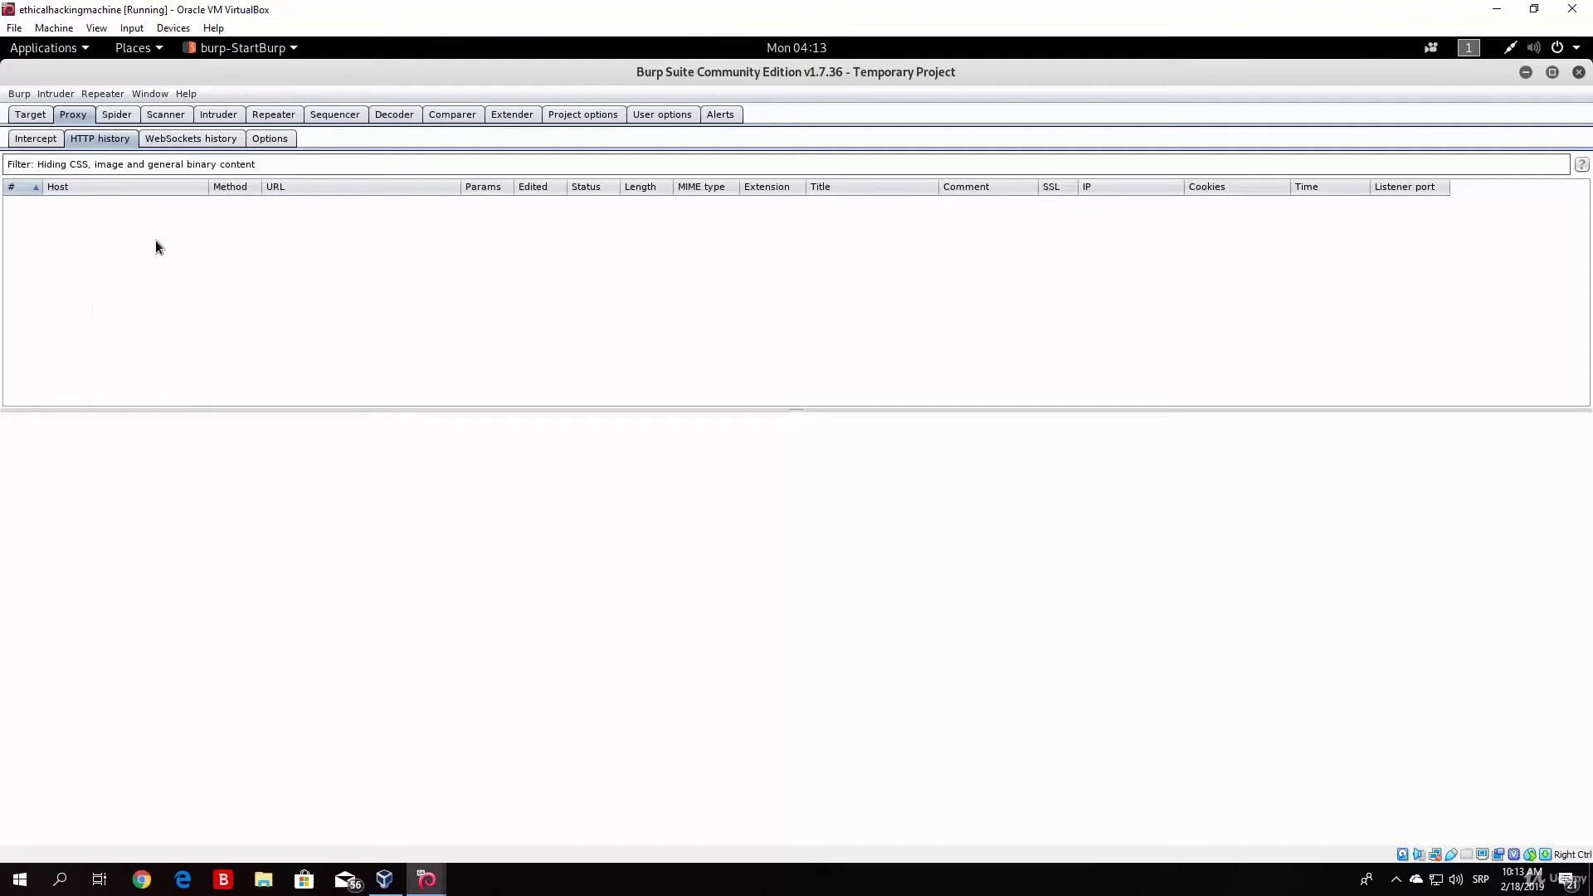
click(55, 140)
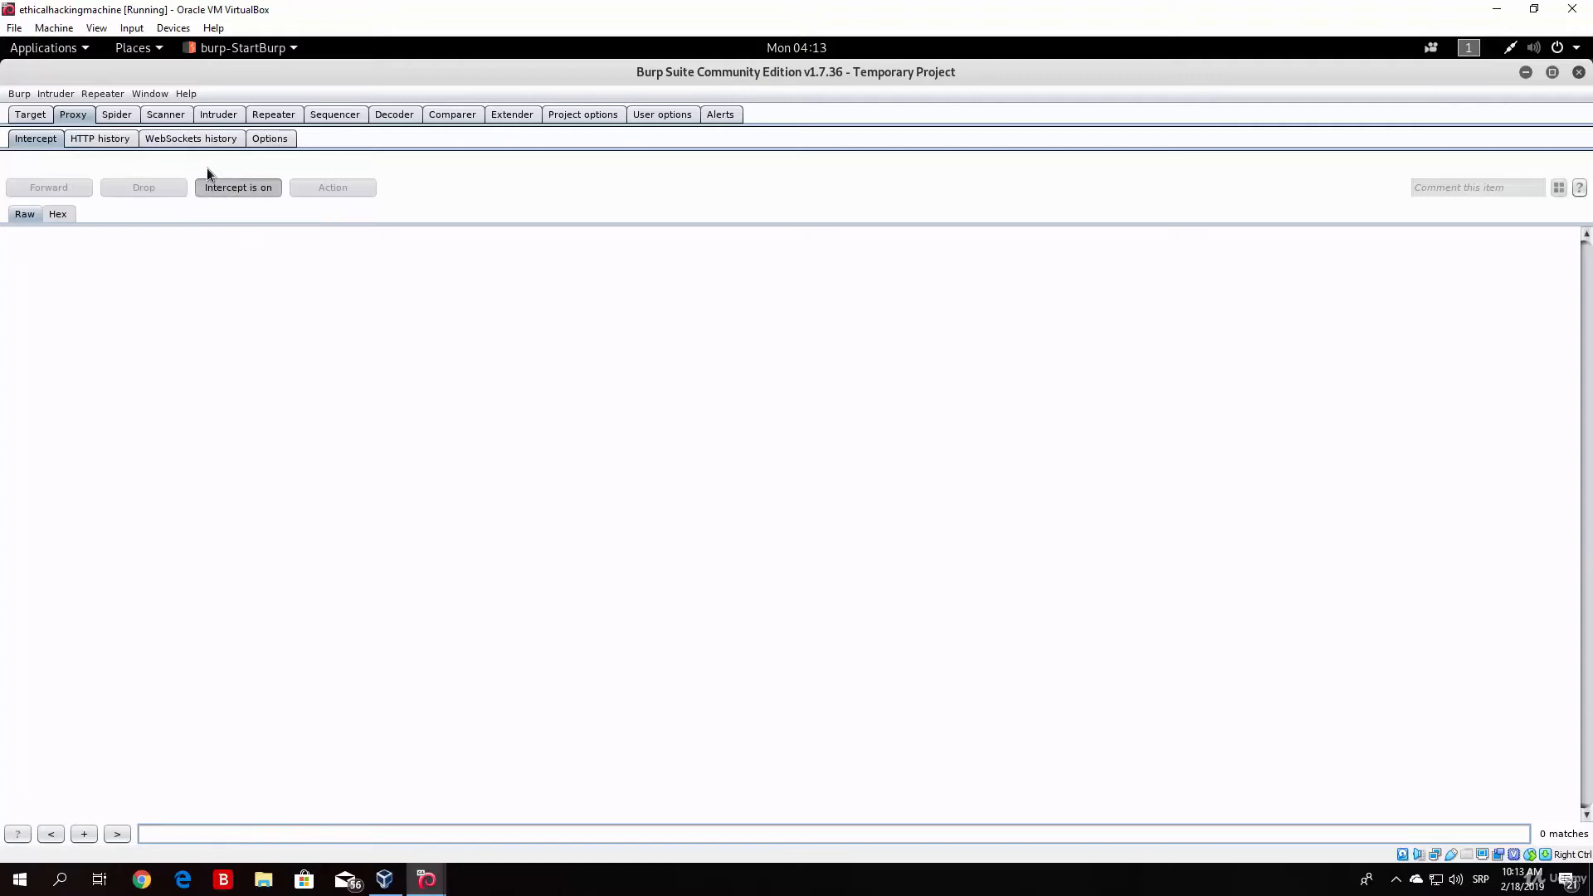
click(17, 119)
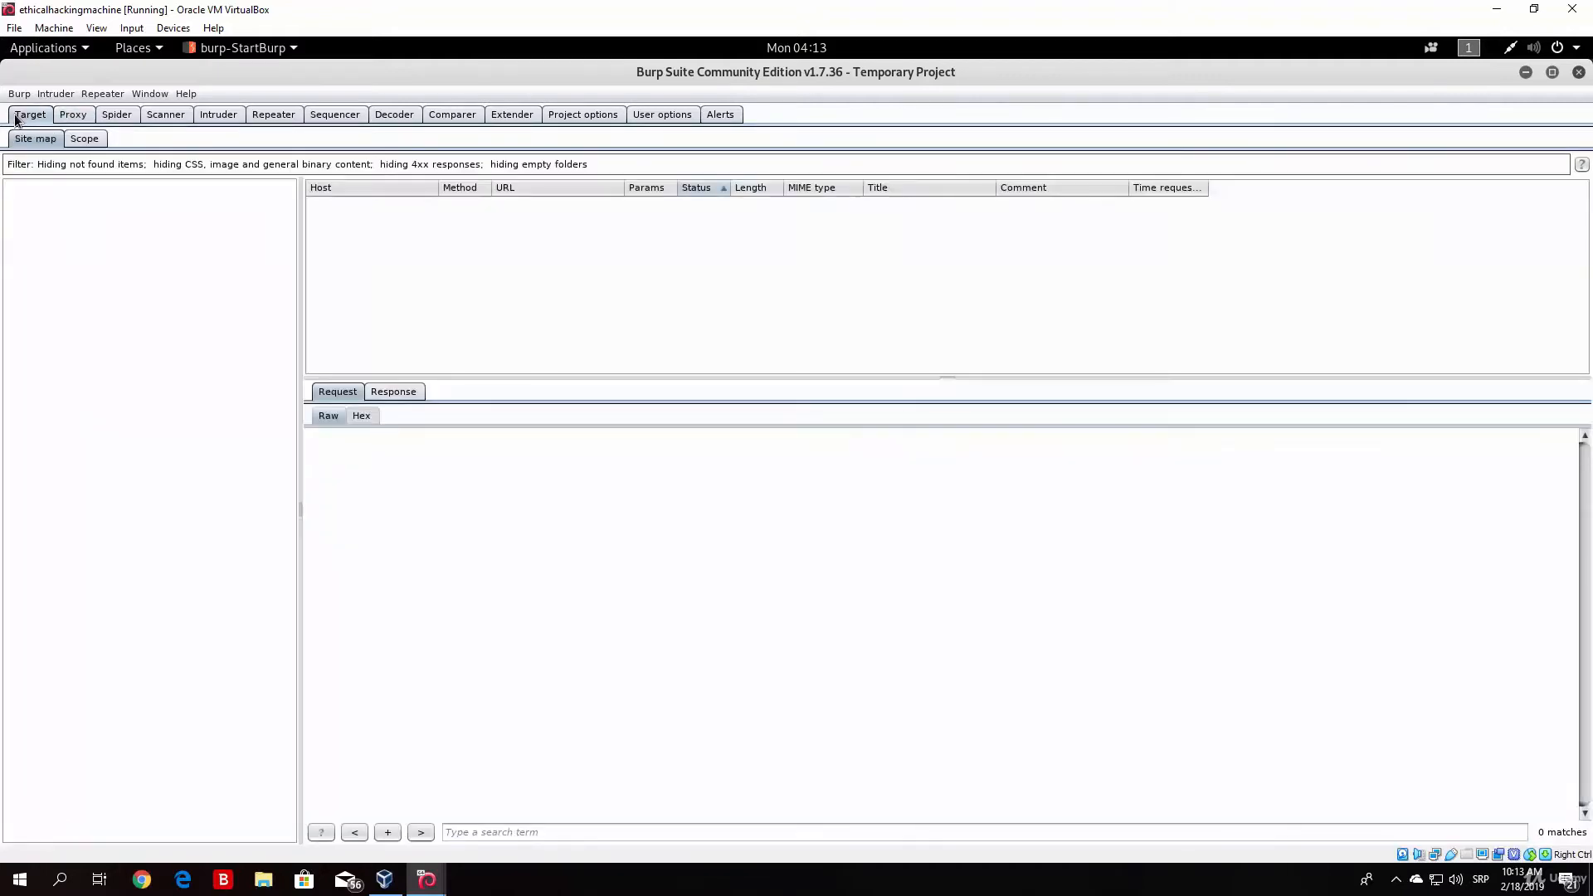
click(79, 118)
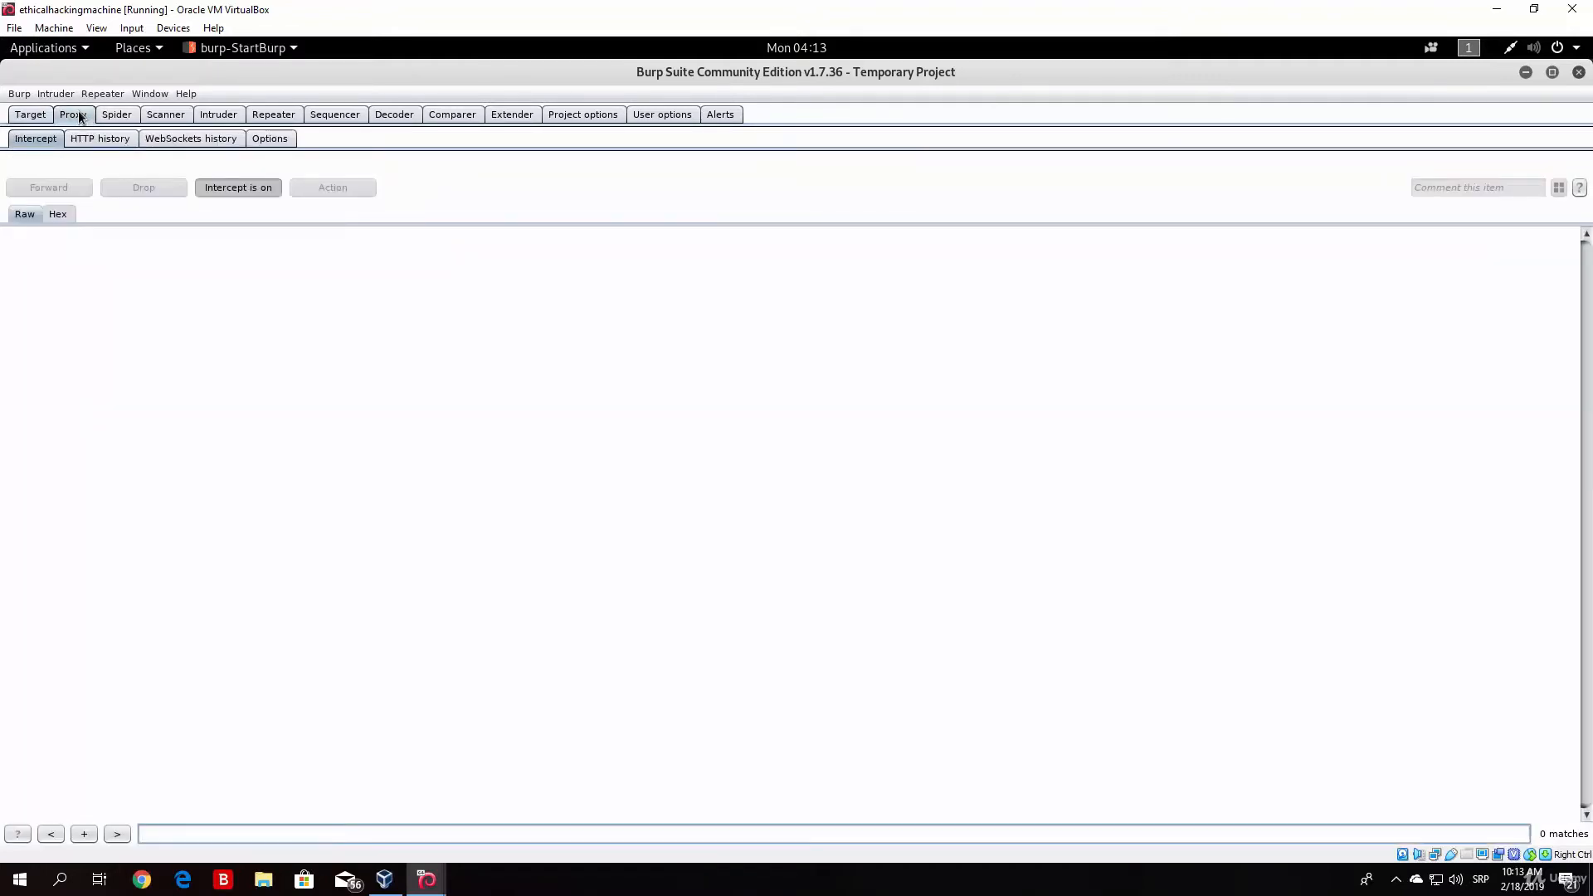
click(41, 113)
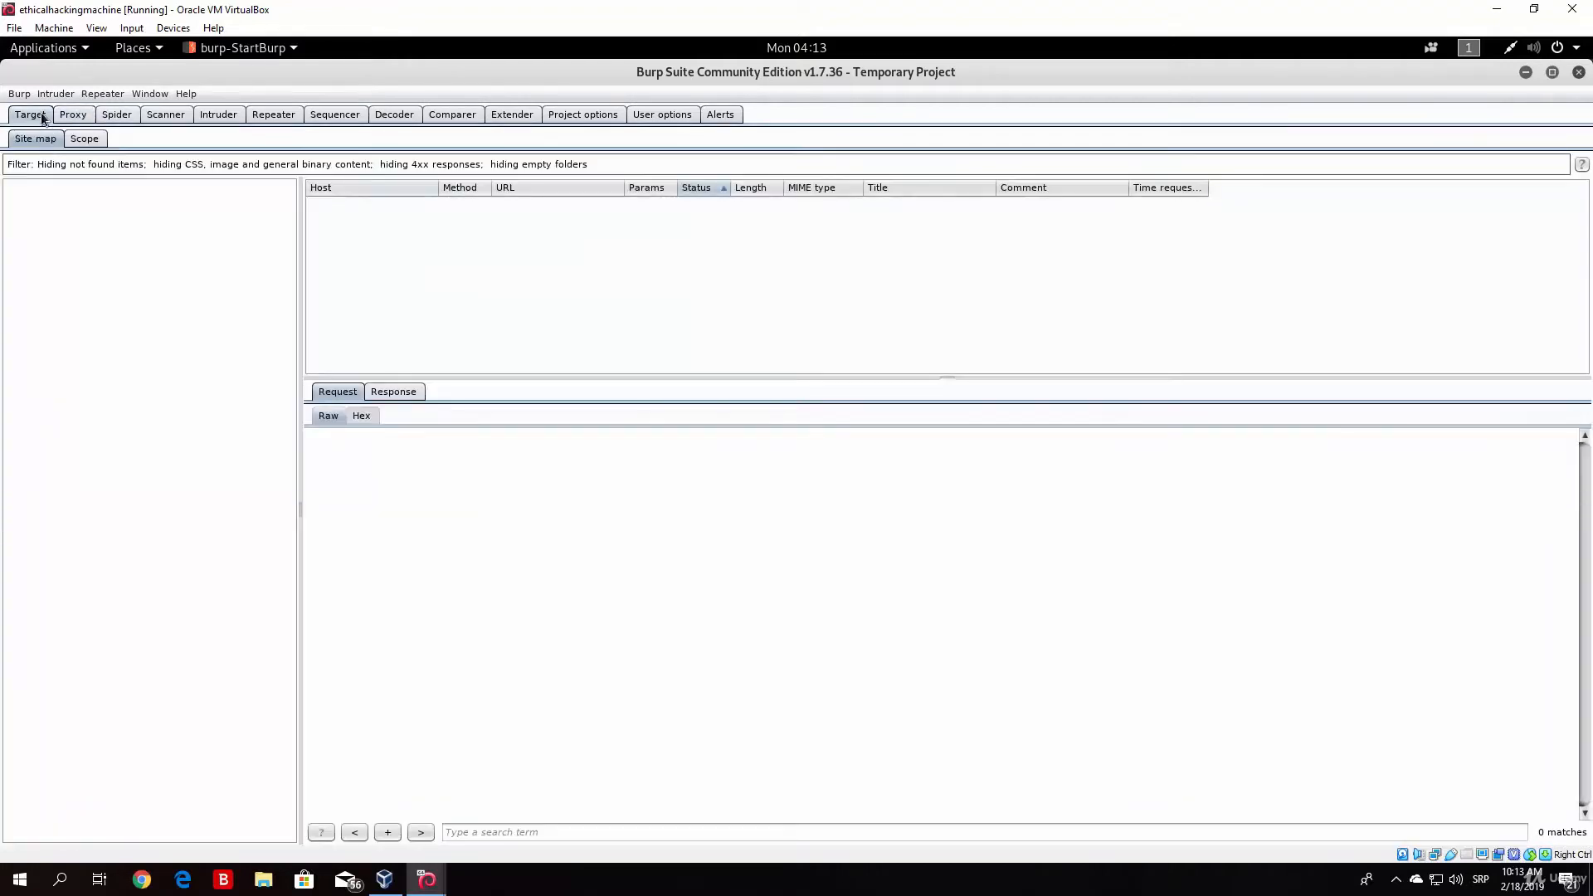
Step: Edit the 127.0.0.1:8080 proxy listener in the Proxy options, binding it to Loopback only on port 8080
click(77, 115)
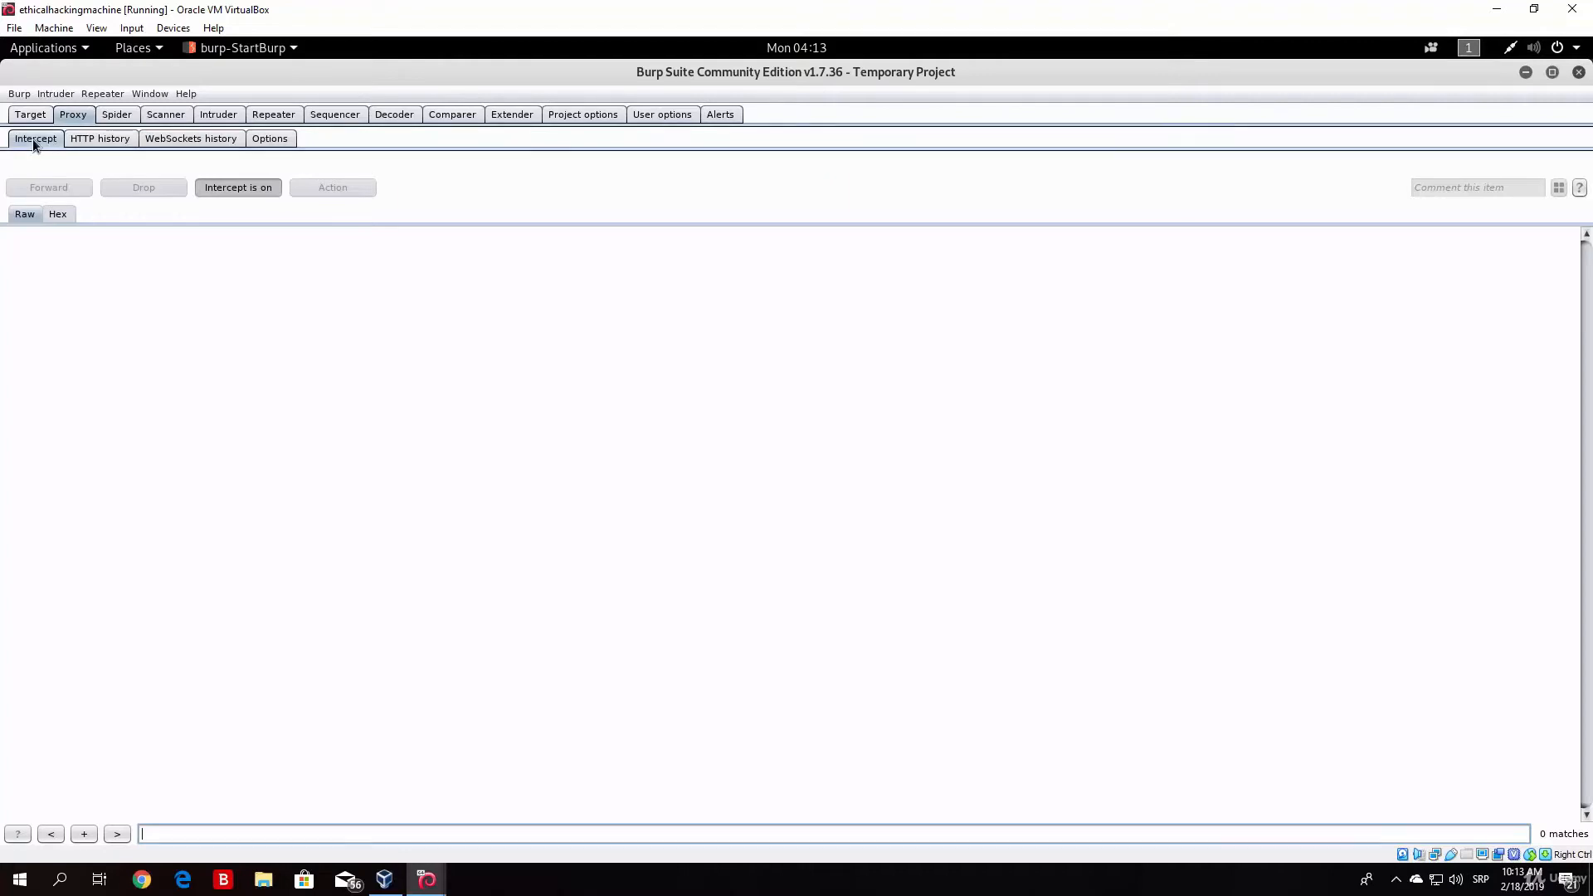
click(269, 141)
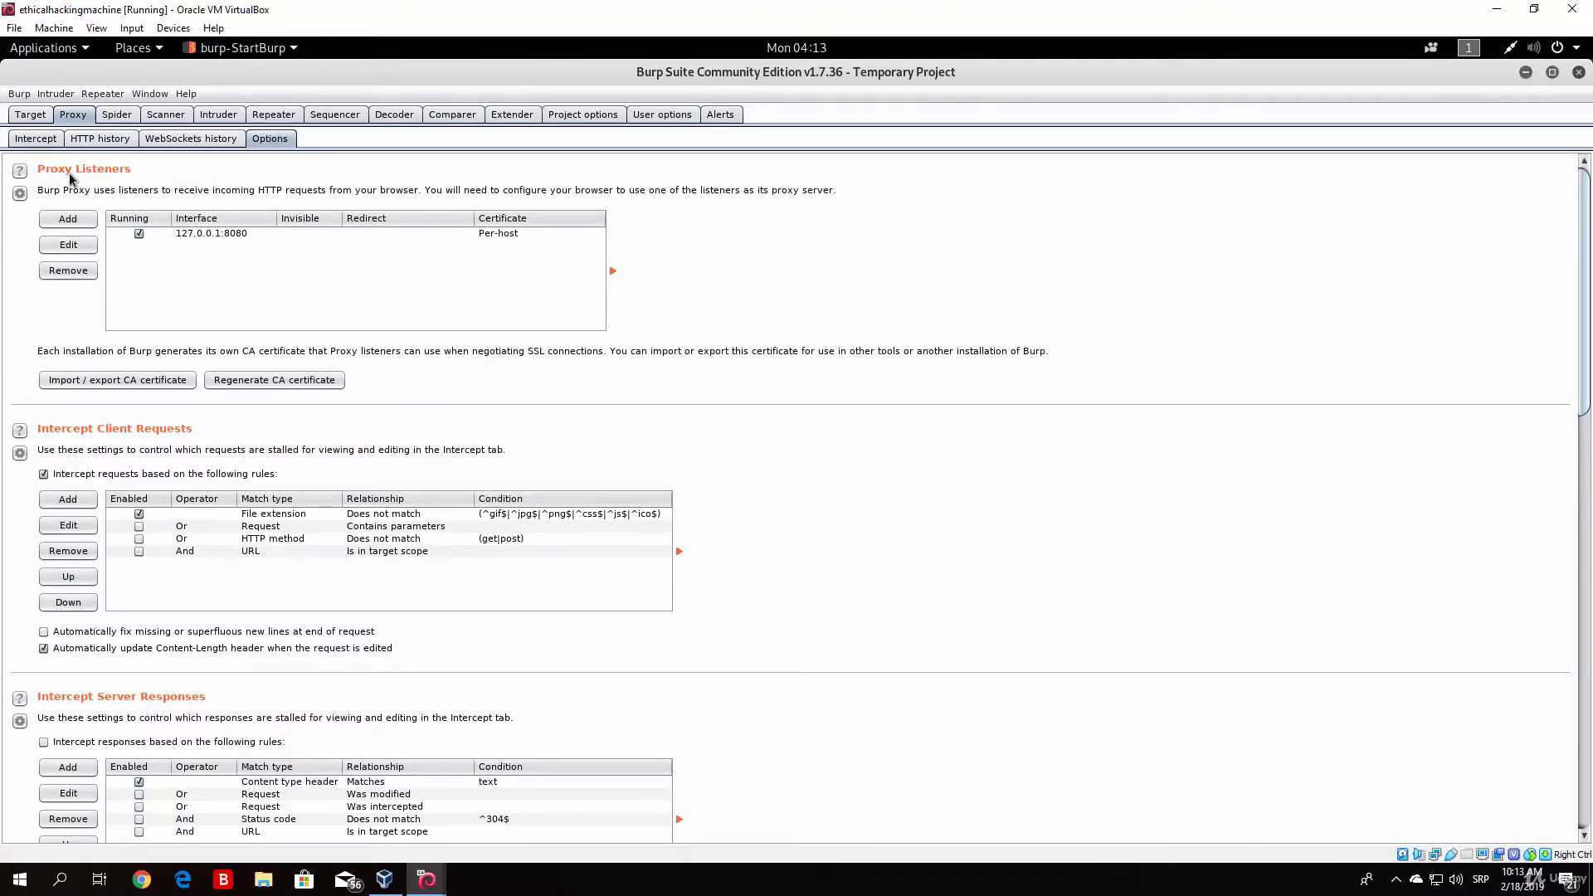
click(227, 234)
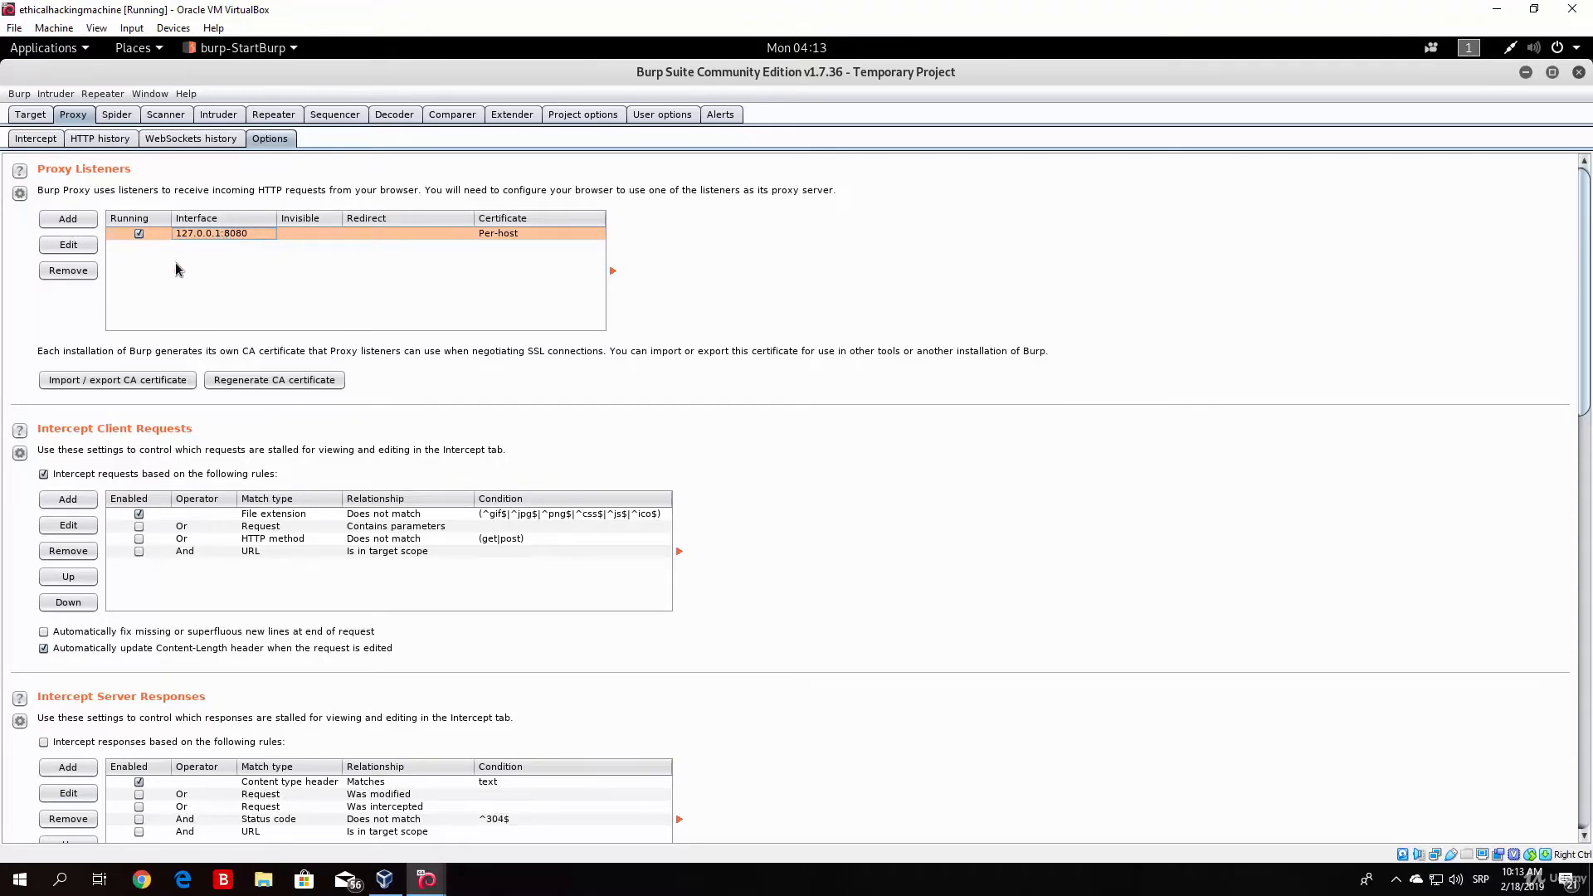
click(67, 246)
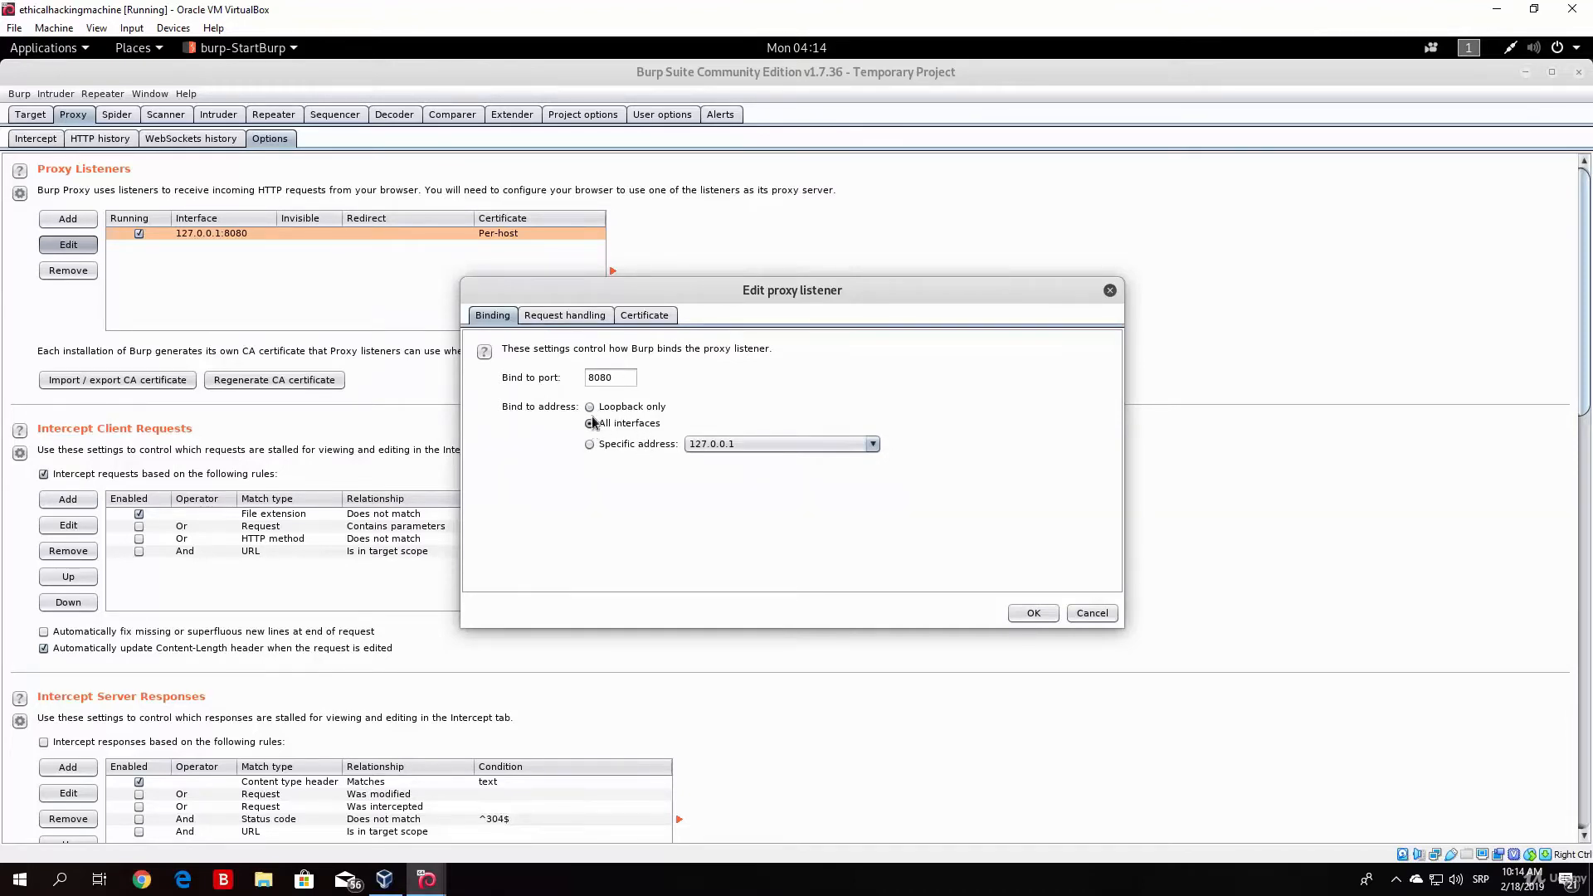
click(589, 406)
click(590, 444)
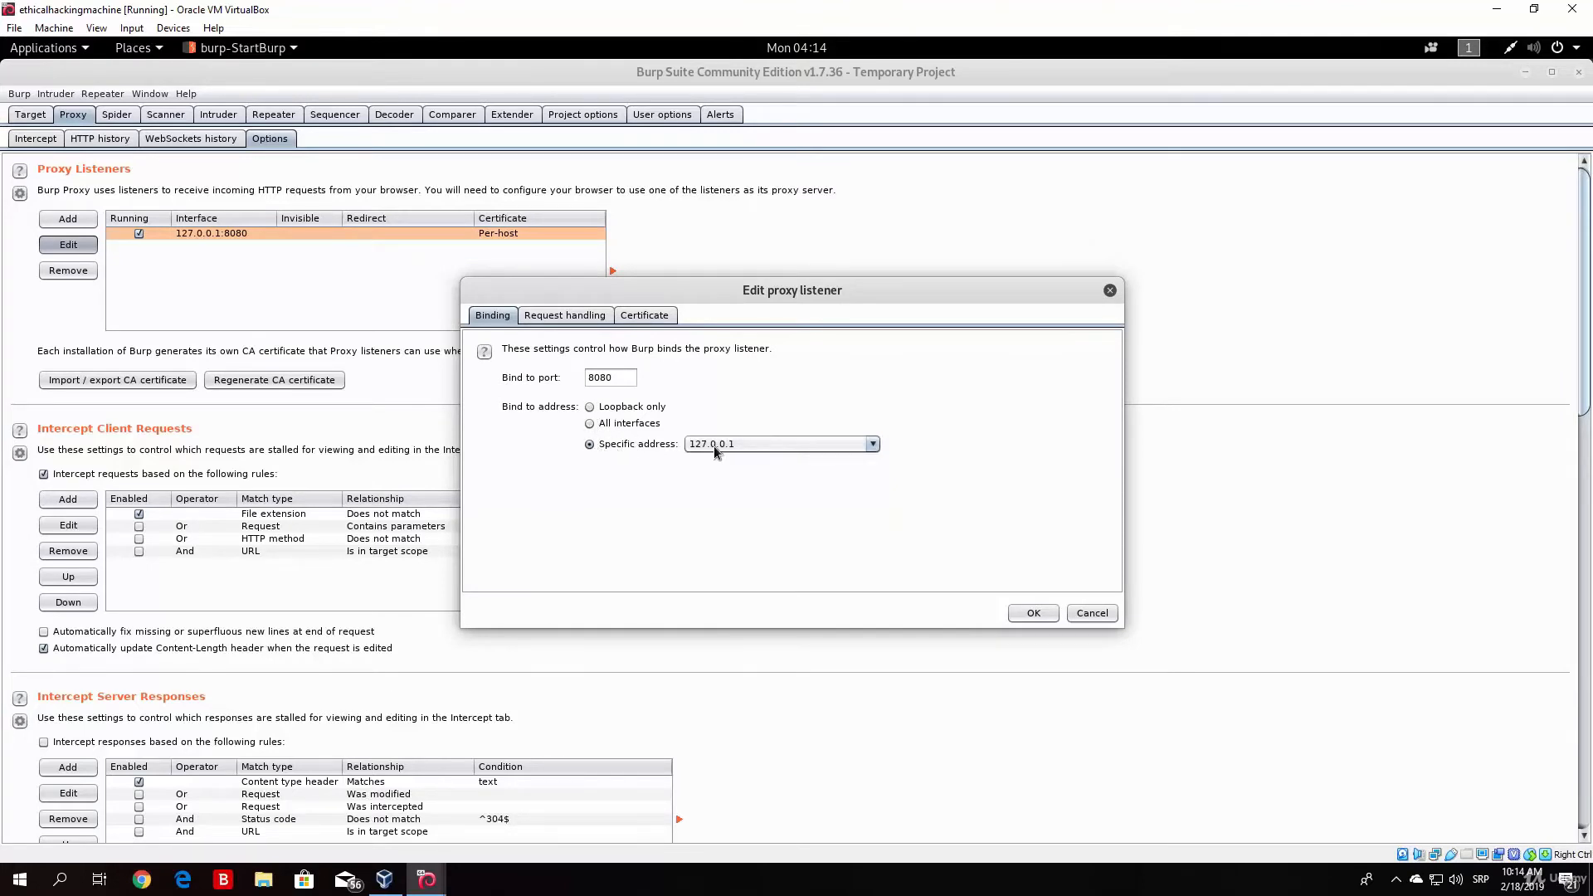
click(714, 445)
click(719, 476)
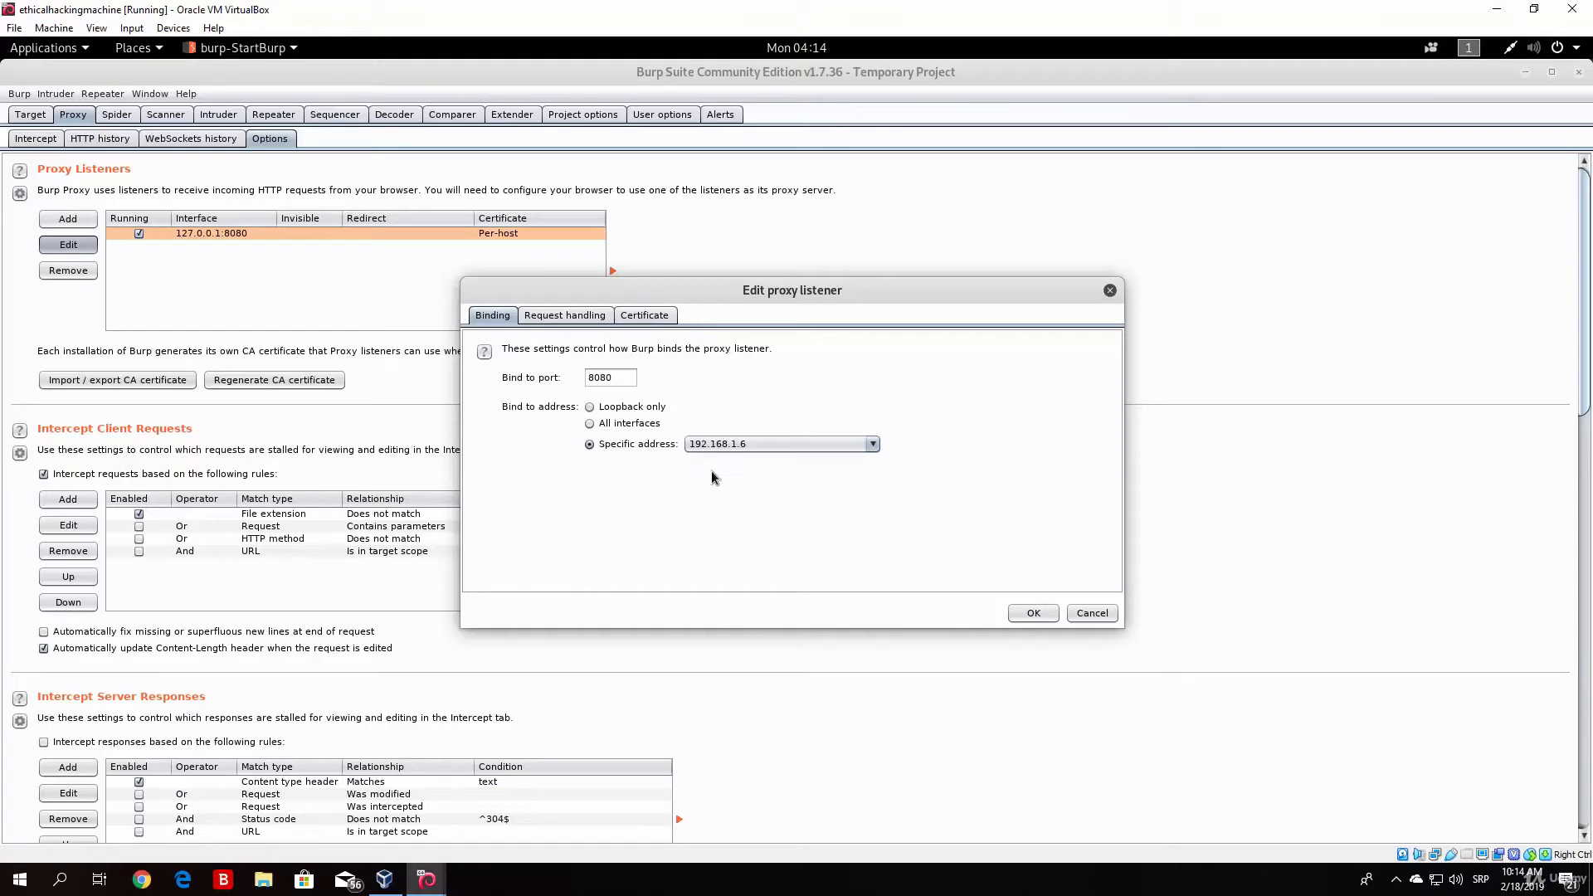
click(747, 445)
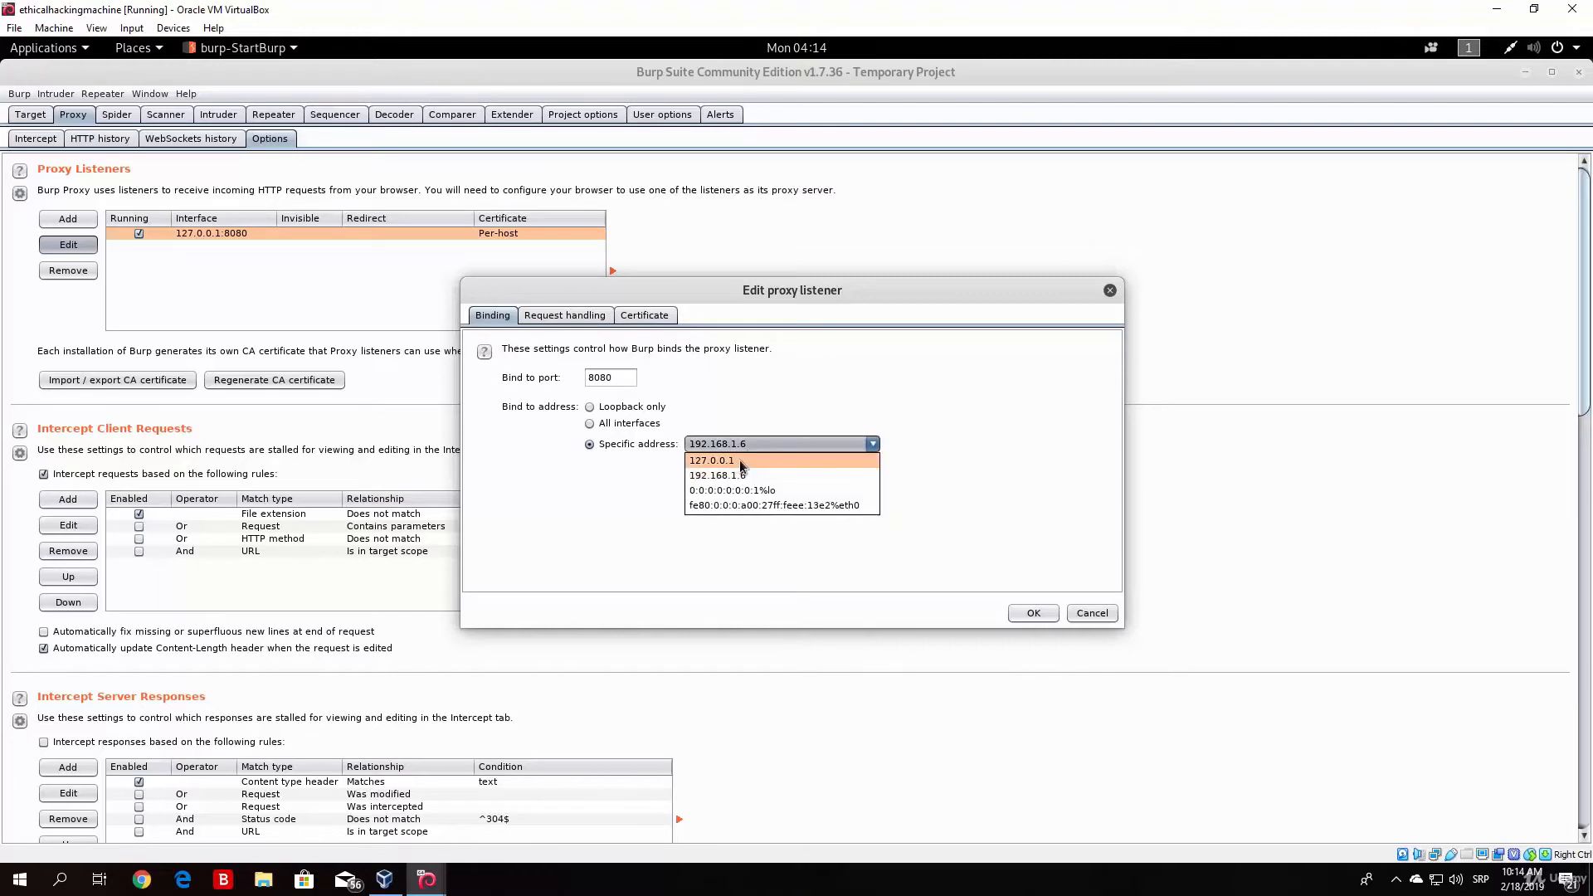
click(740, 461)
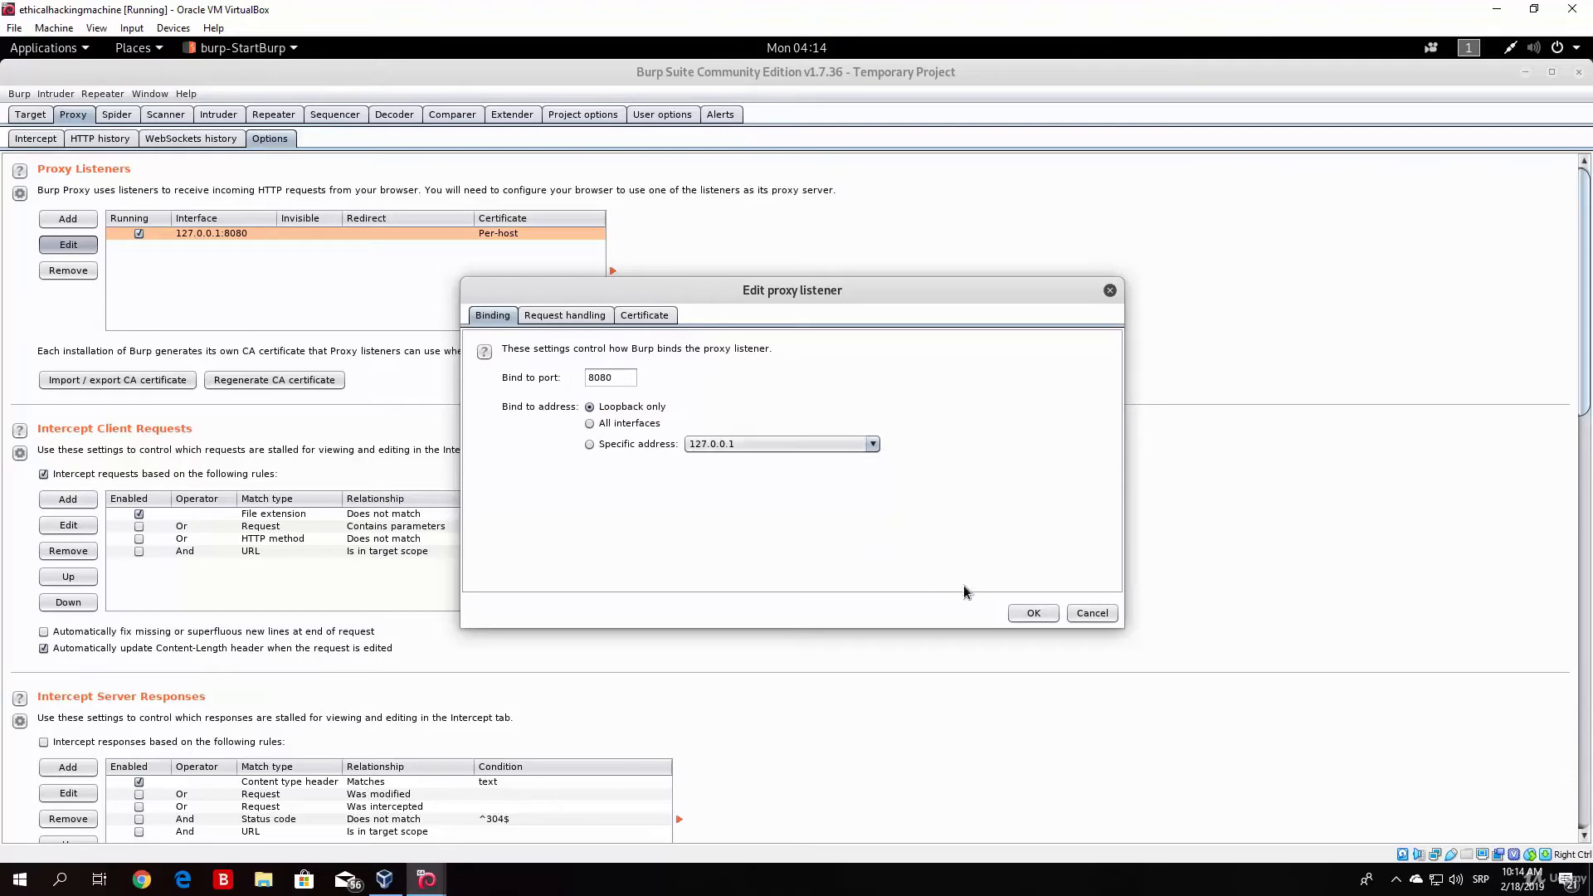
click(1032, 614)
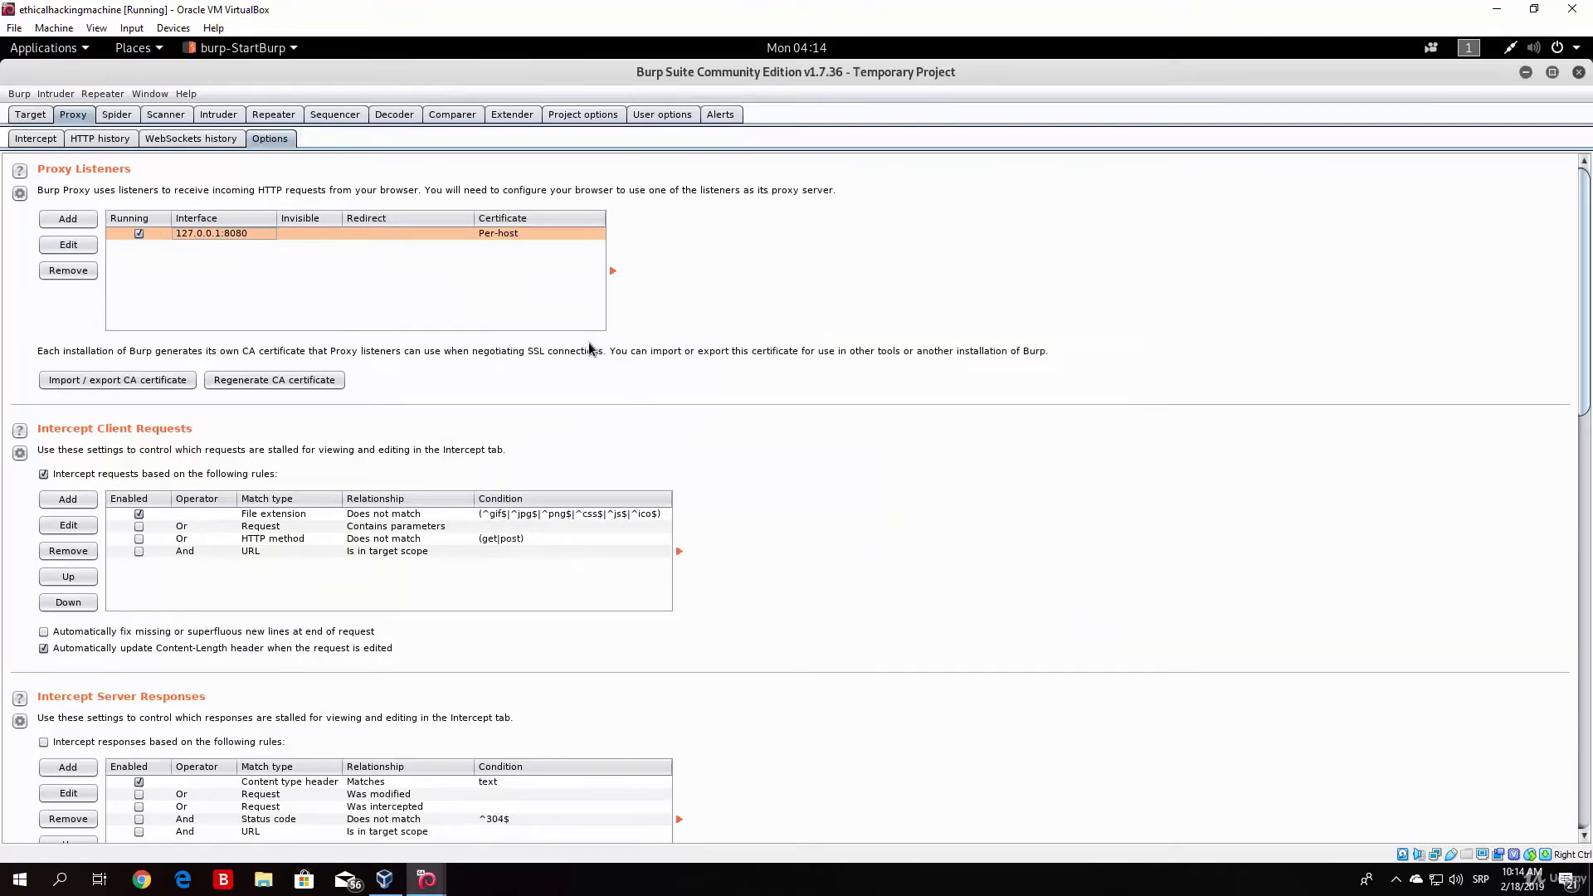
Step: Switch to Firefox and open its General preferences at the Network Proxy section
click(1553, 72)
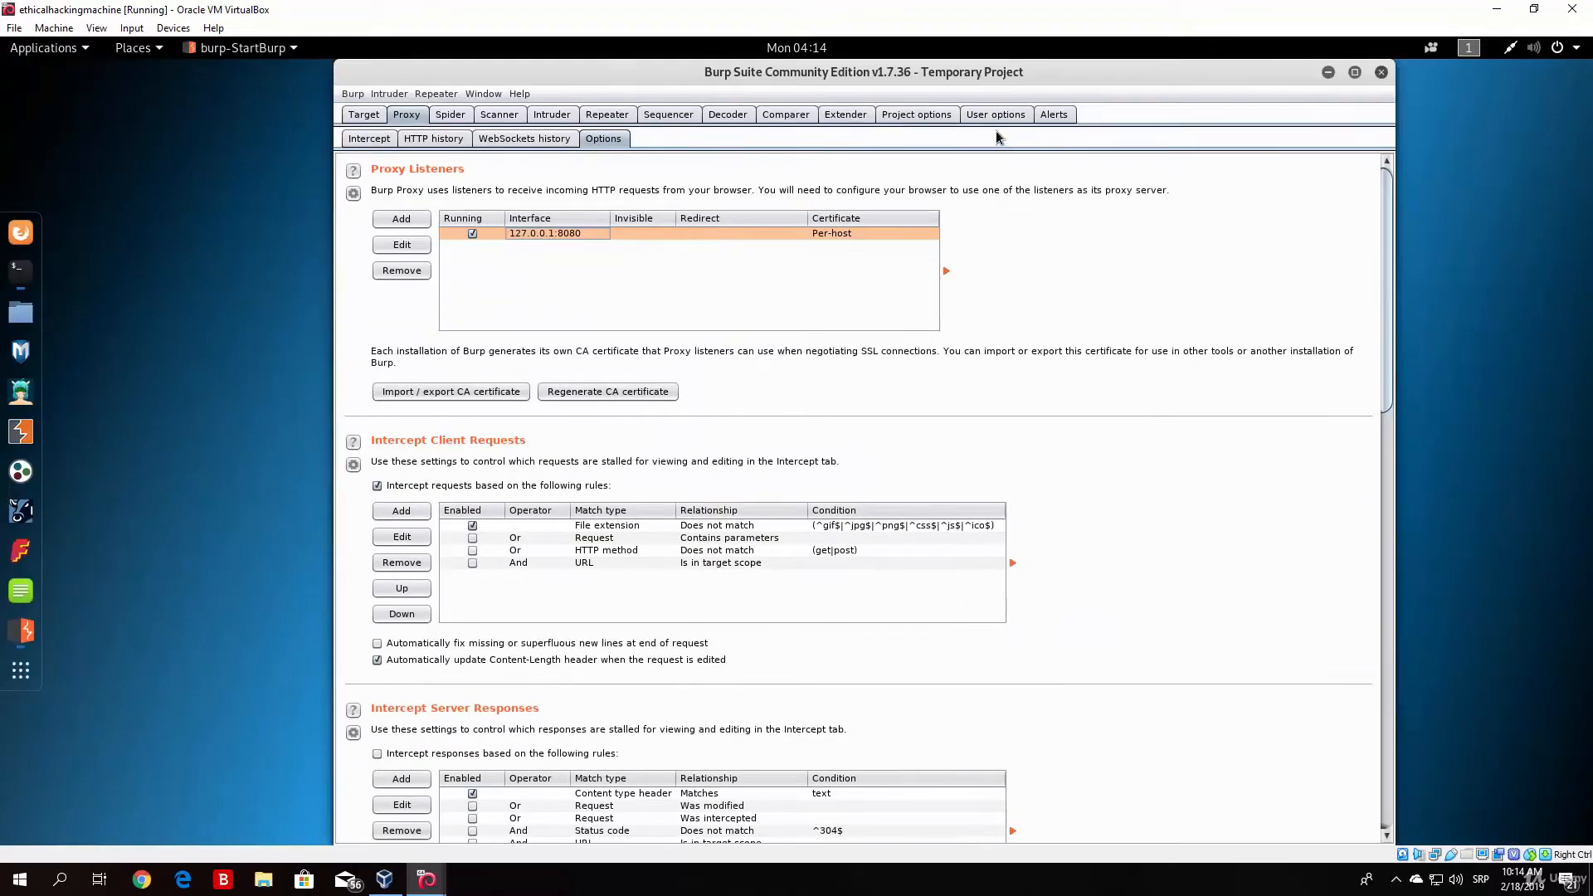
click(20, 232)
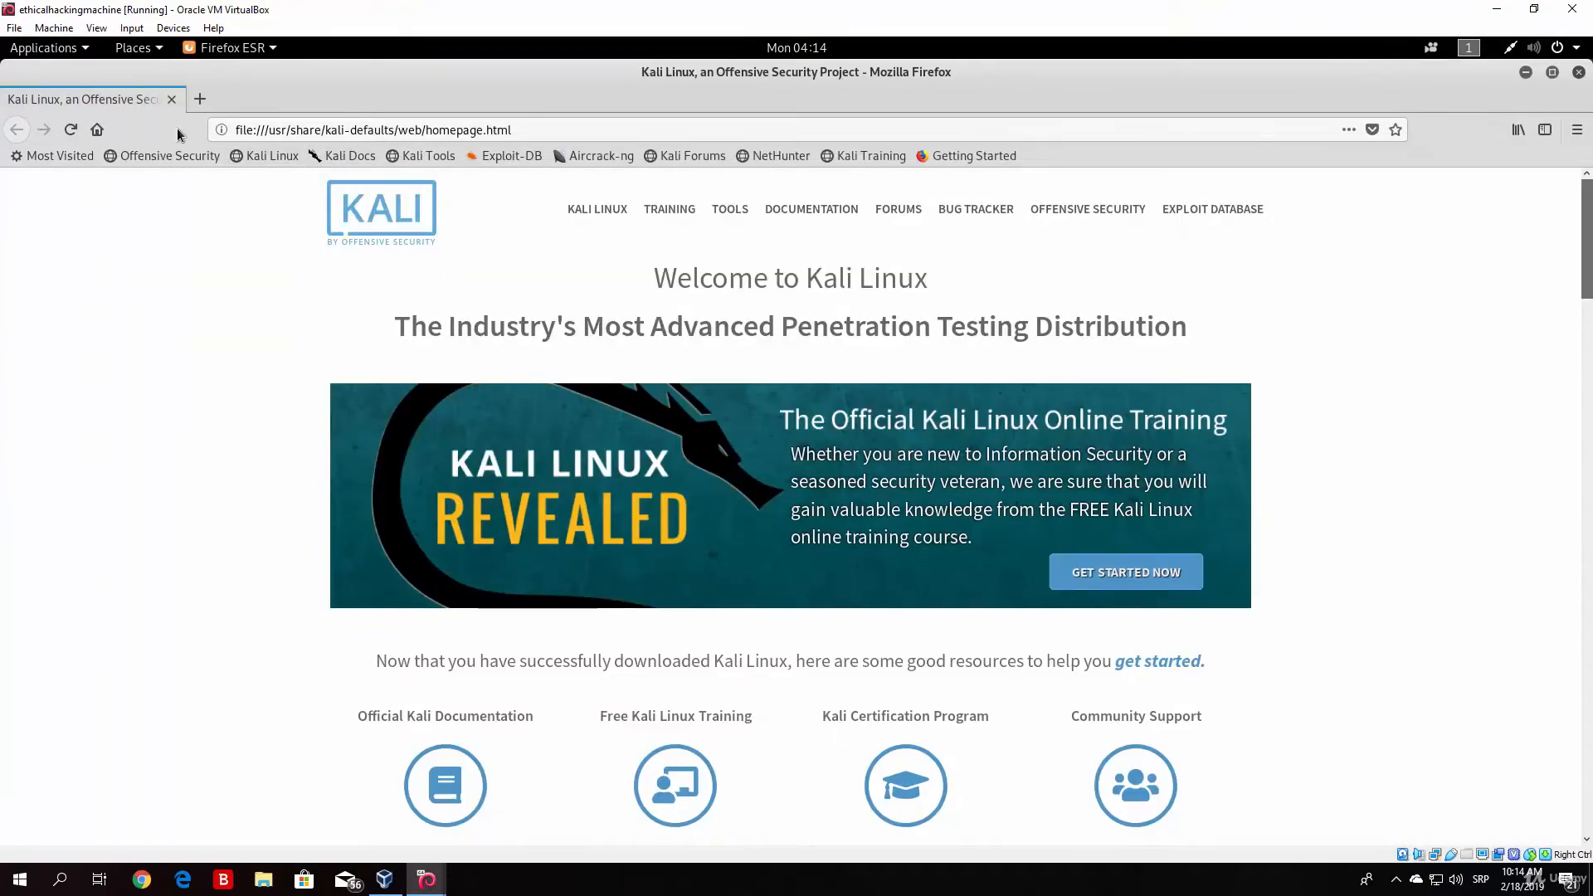
click(1577, 133)
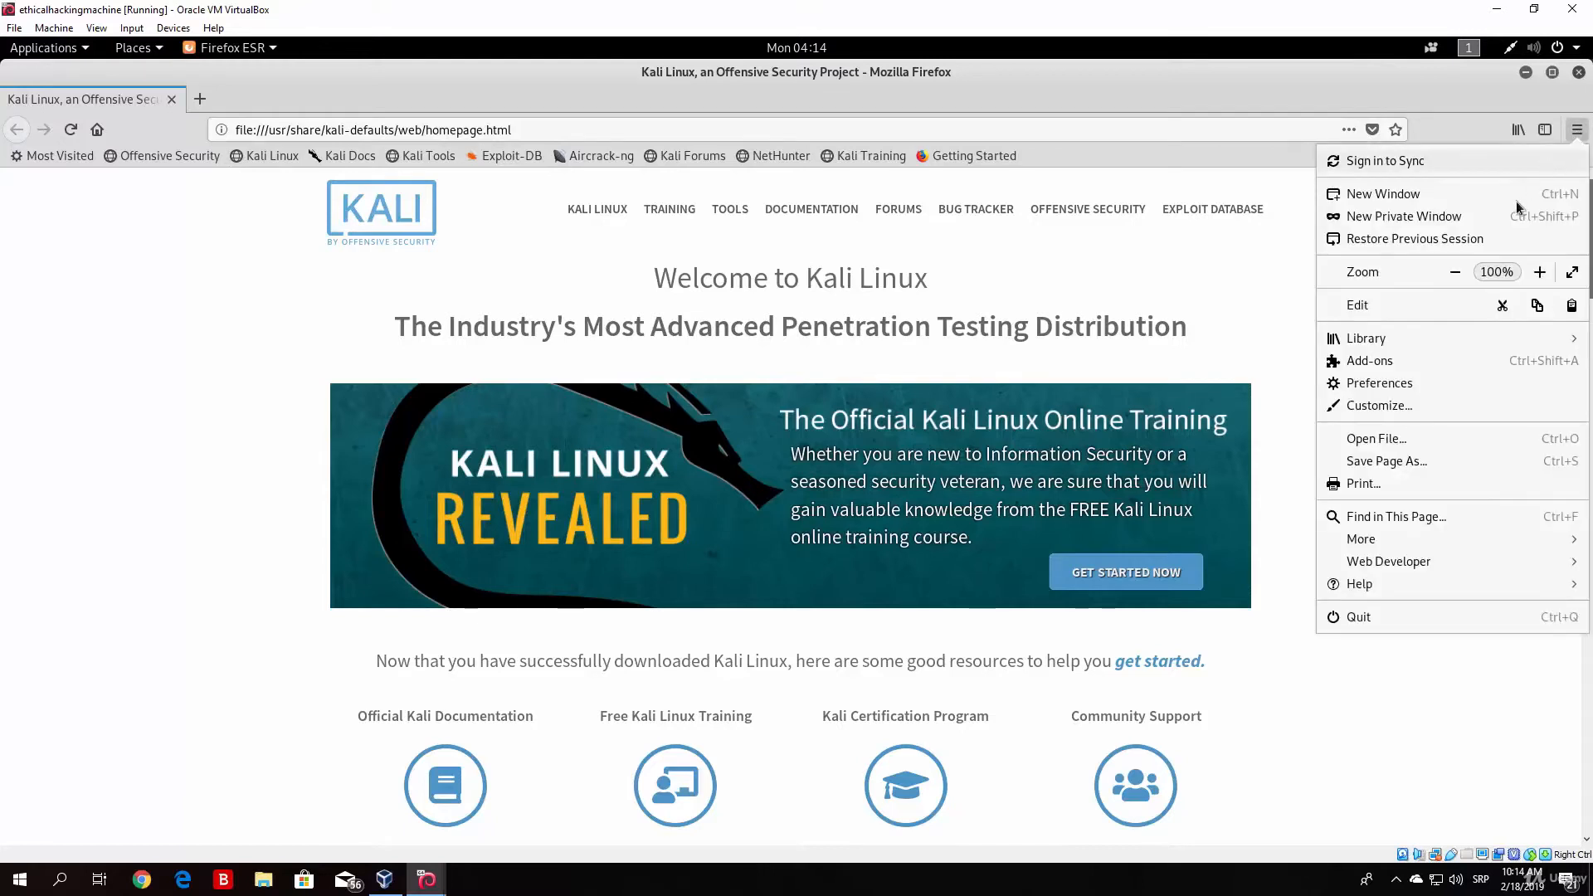
click(1348, 383)
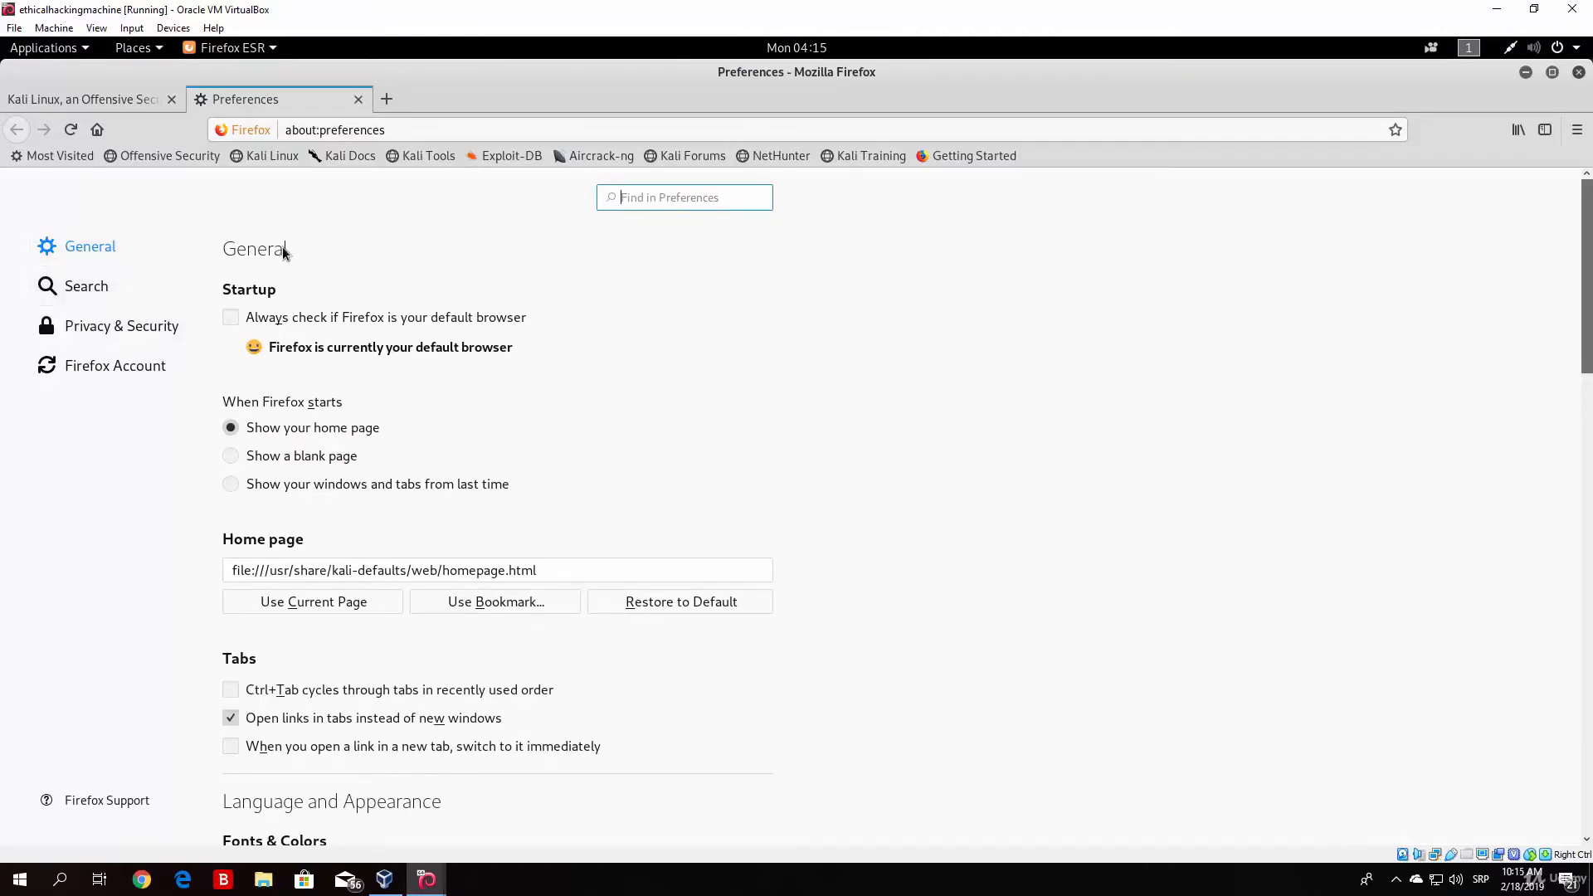
drag(1590, 228, 1591, 751)
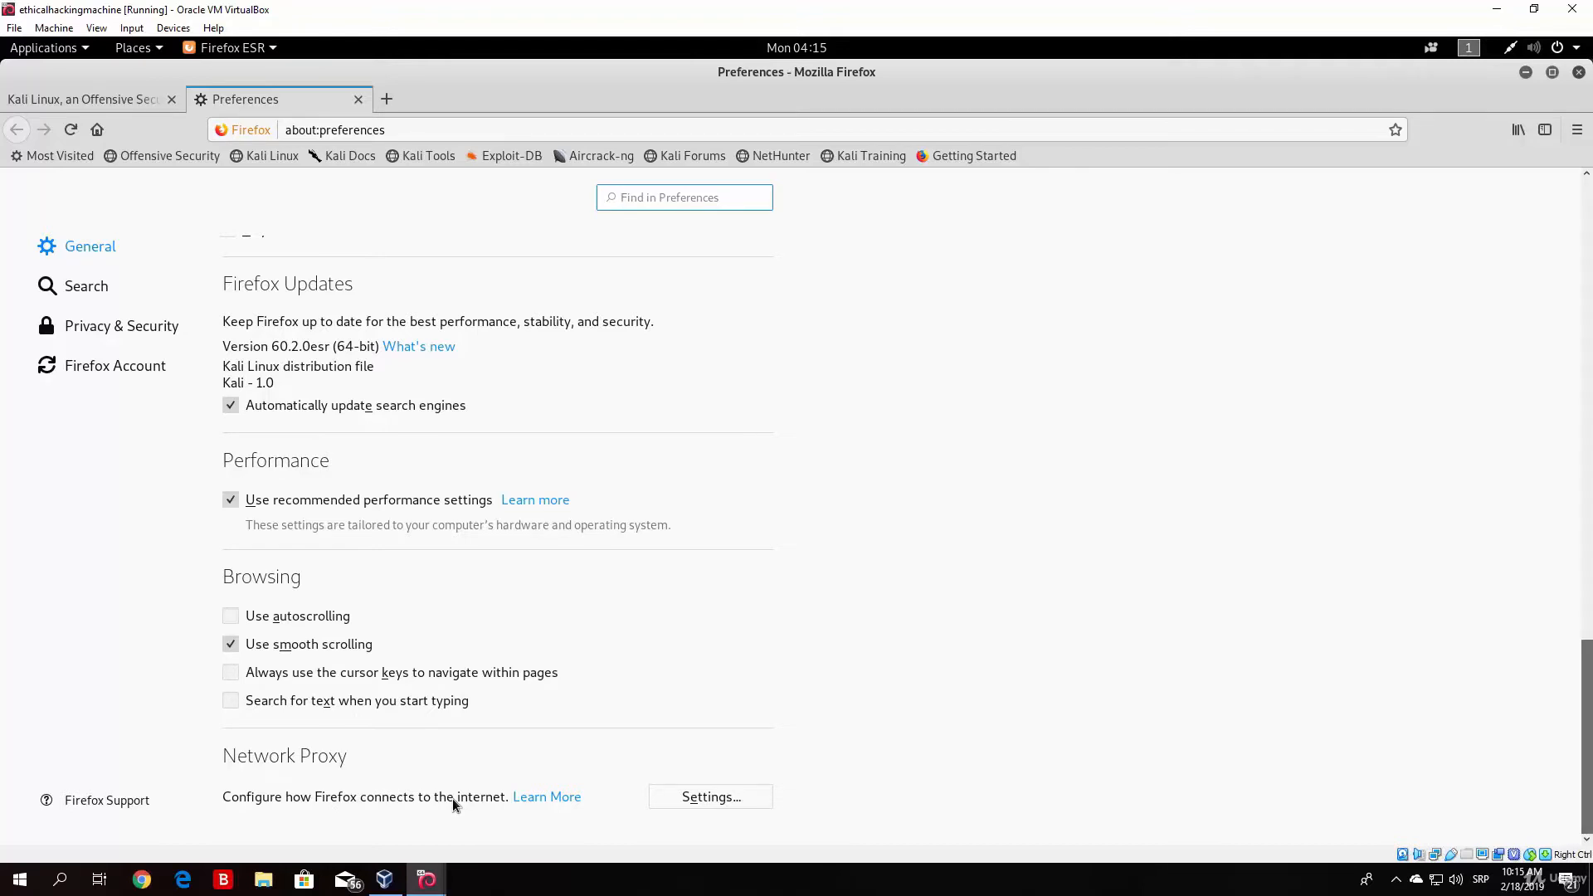
Step: Select manual proxy configuration in Firefox's connection settings, using HTTP Proxy 127.0.0.1 on port 8080
click(707, 798)
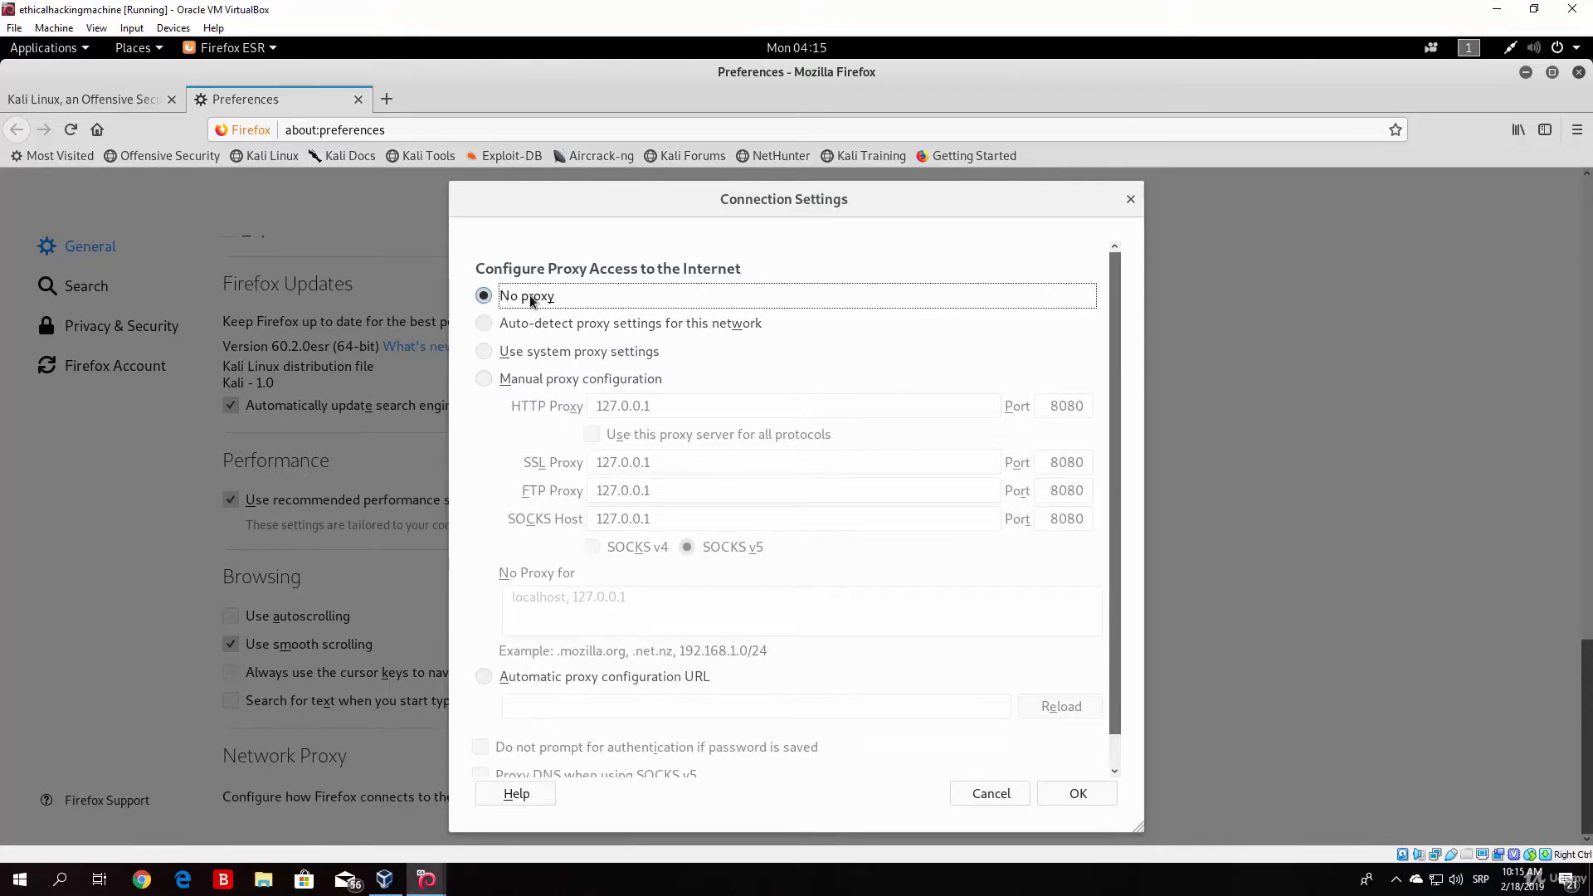
click(485, 384)
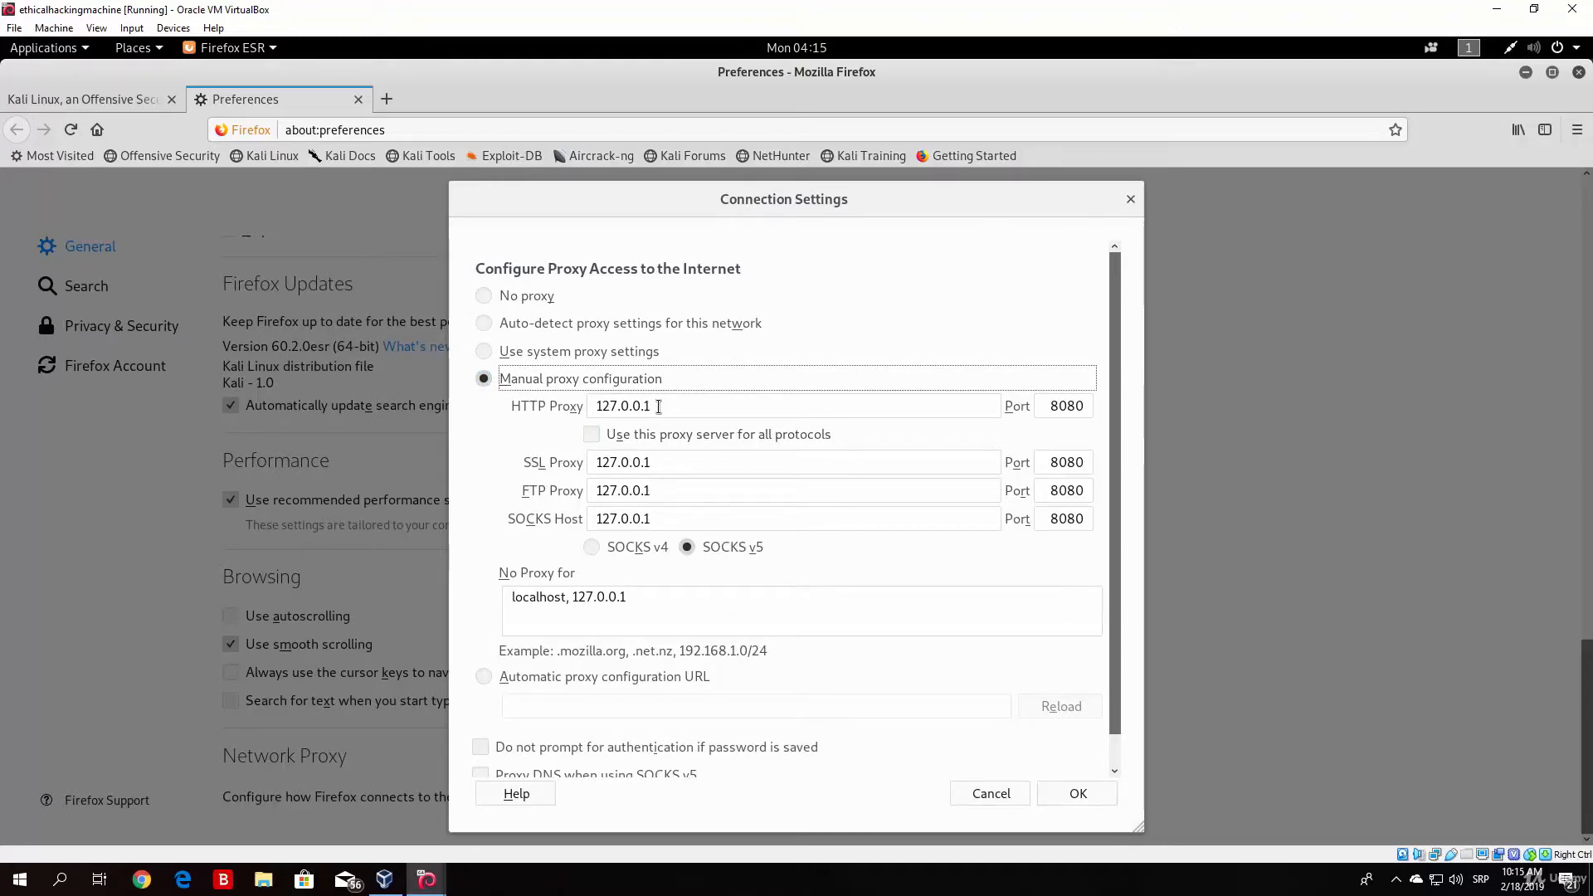
drag(518, 404, 589, 408)
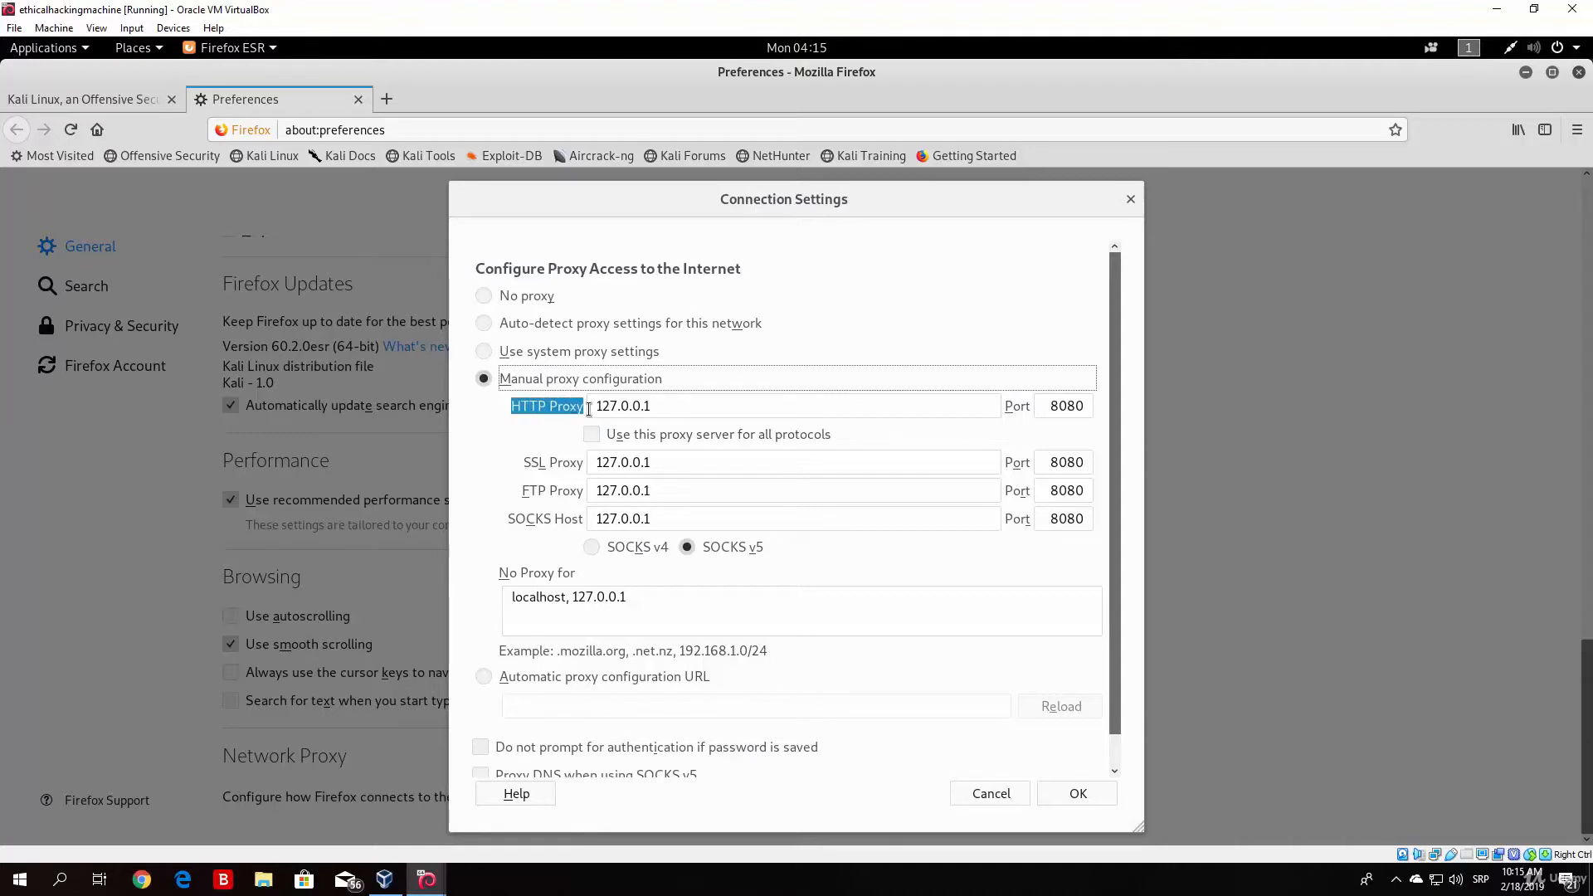
click(582, 403)
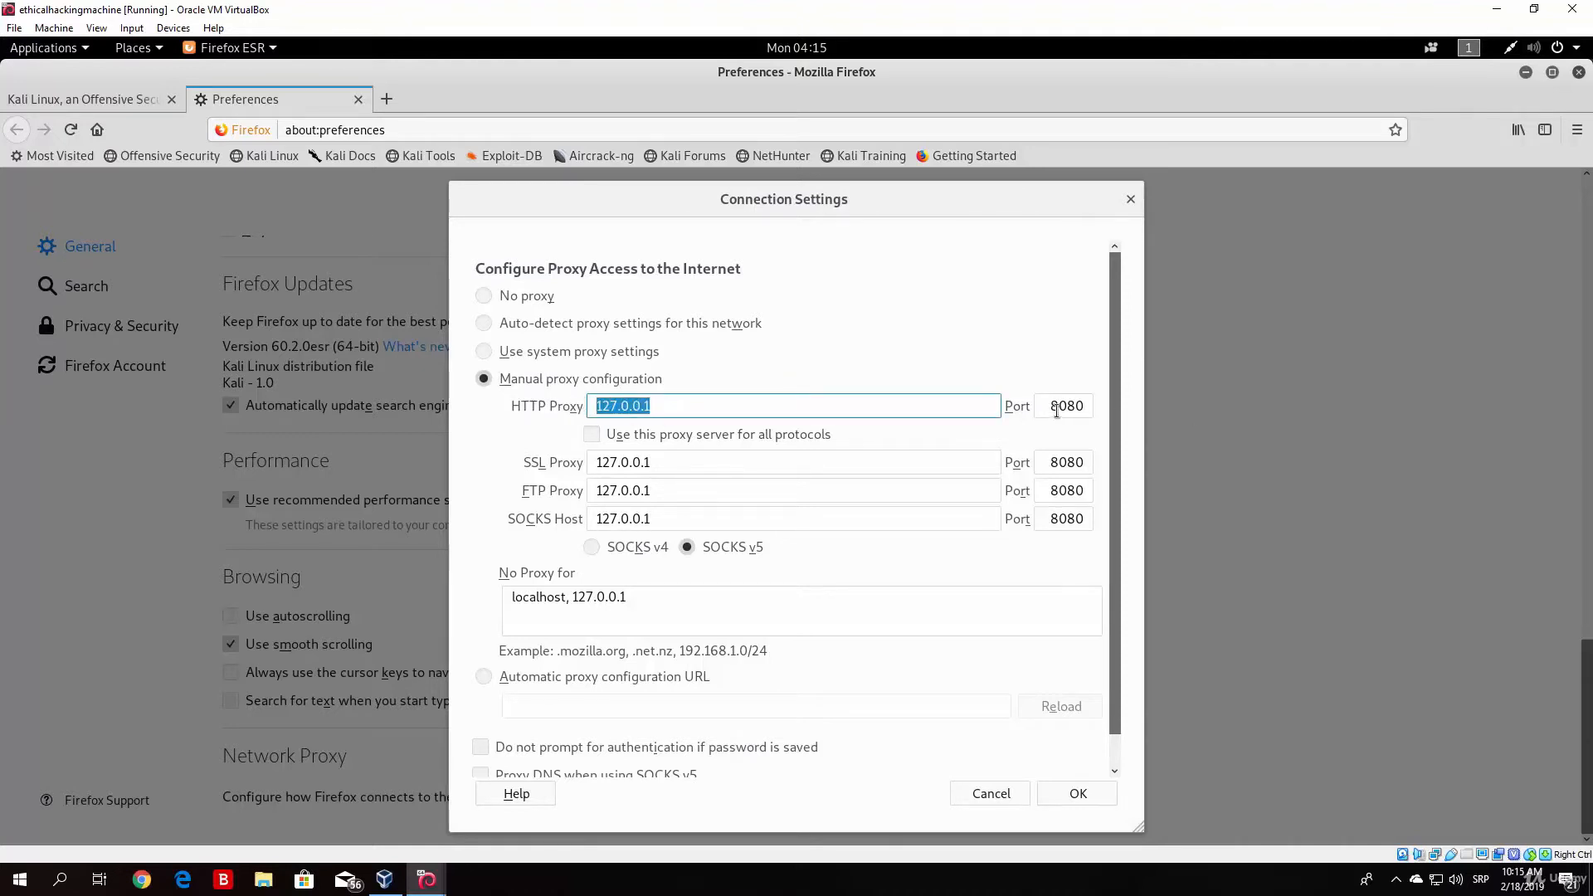
click(1087, 405)
click(1035, 355)
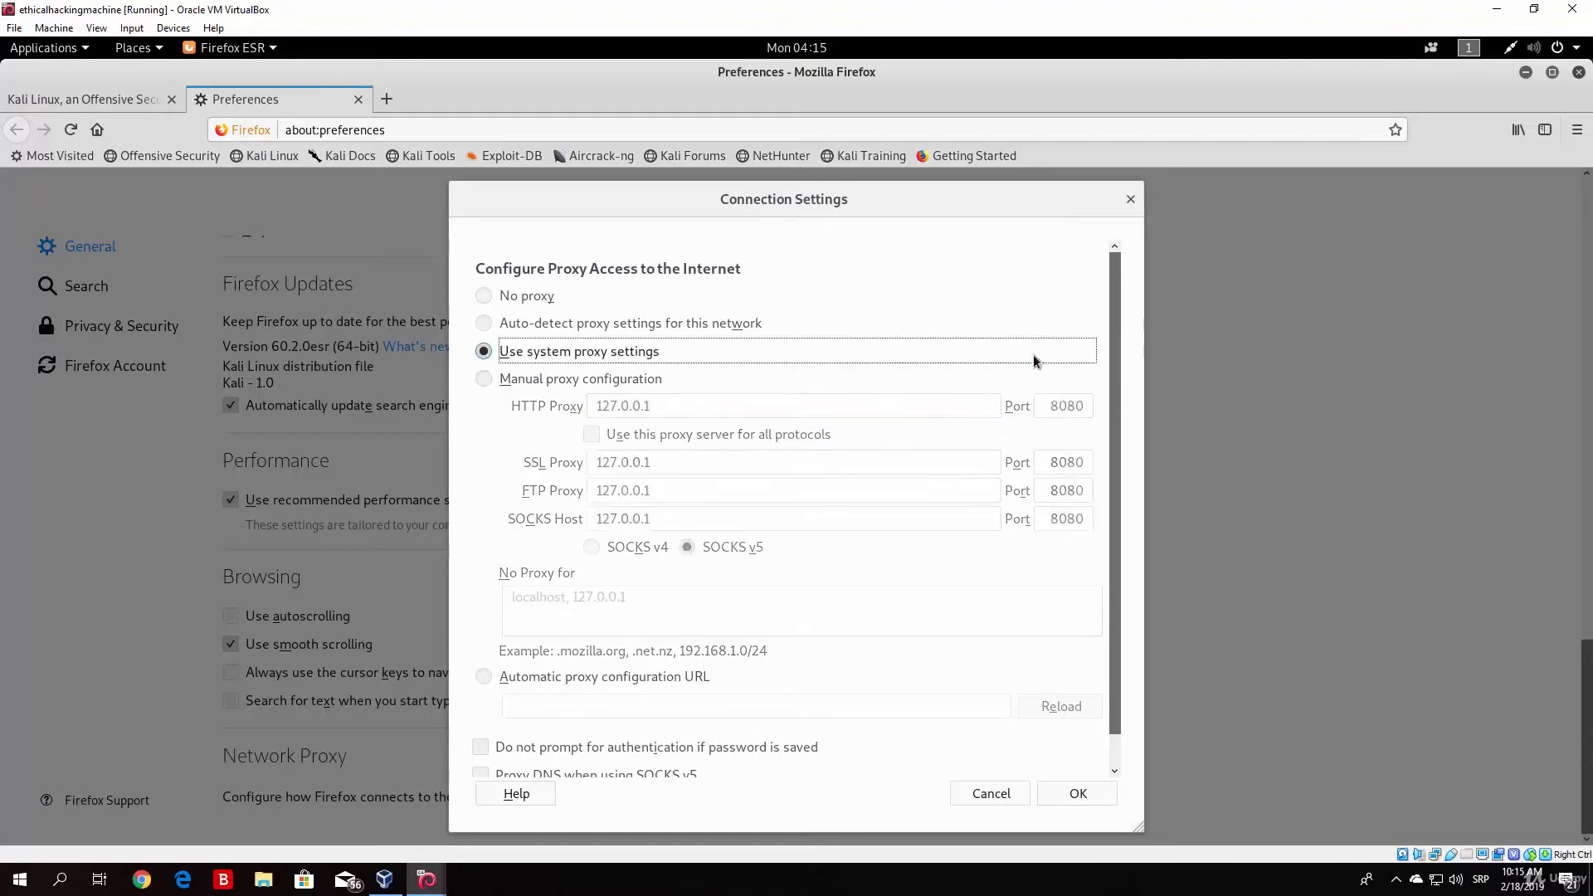
click(489, 379)
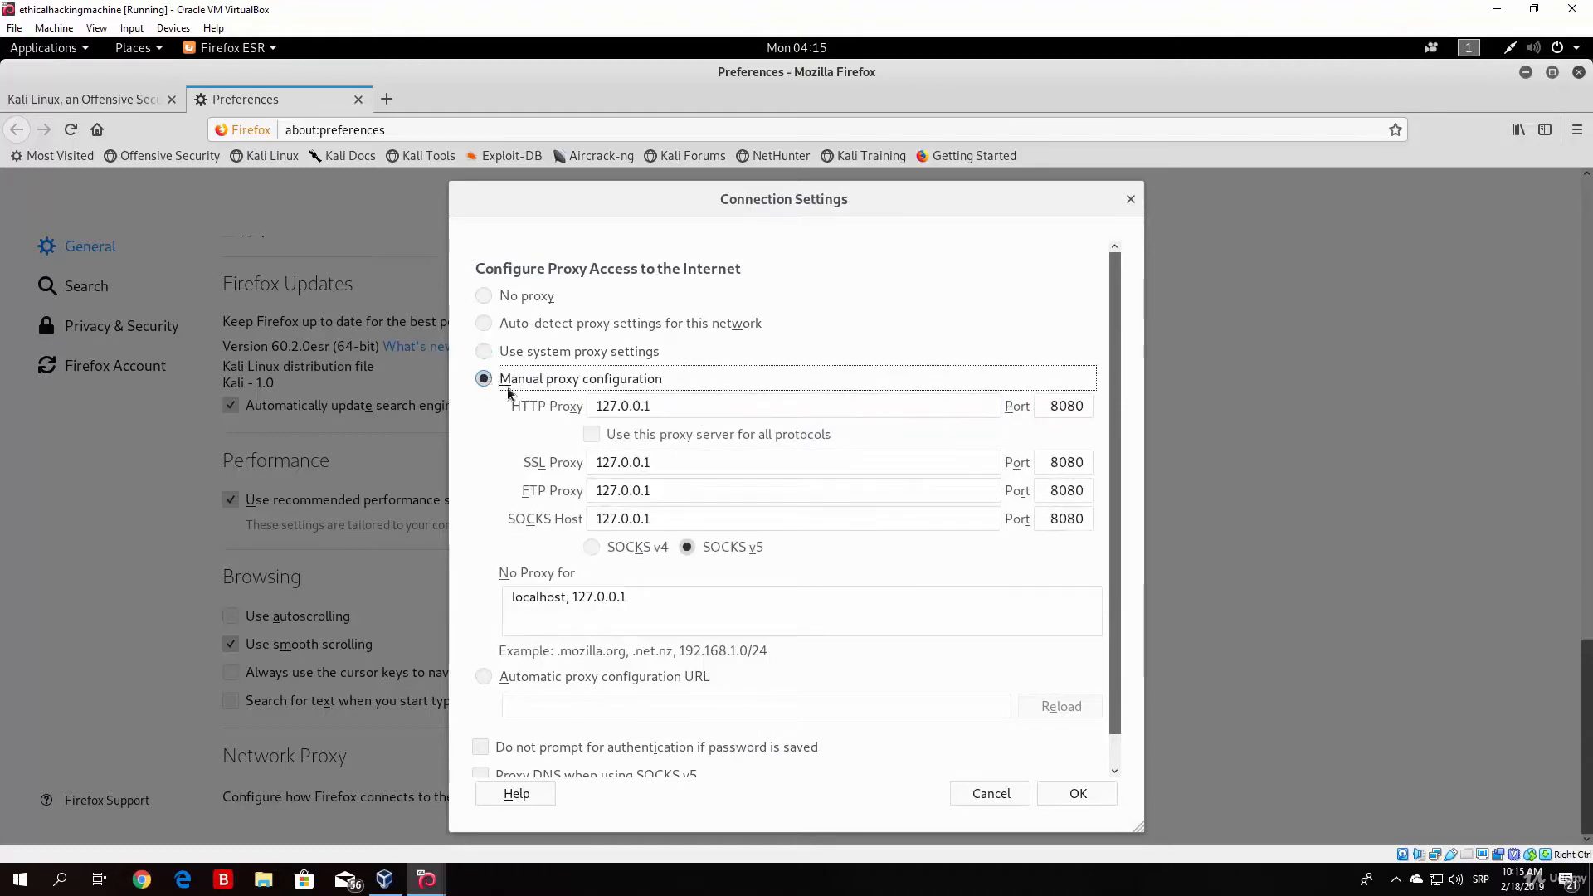
drag(511, 407, 795, 545)
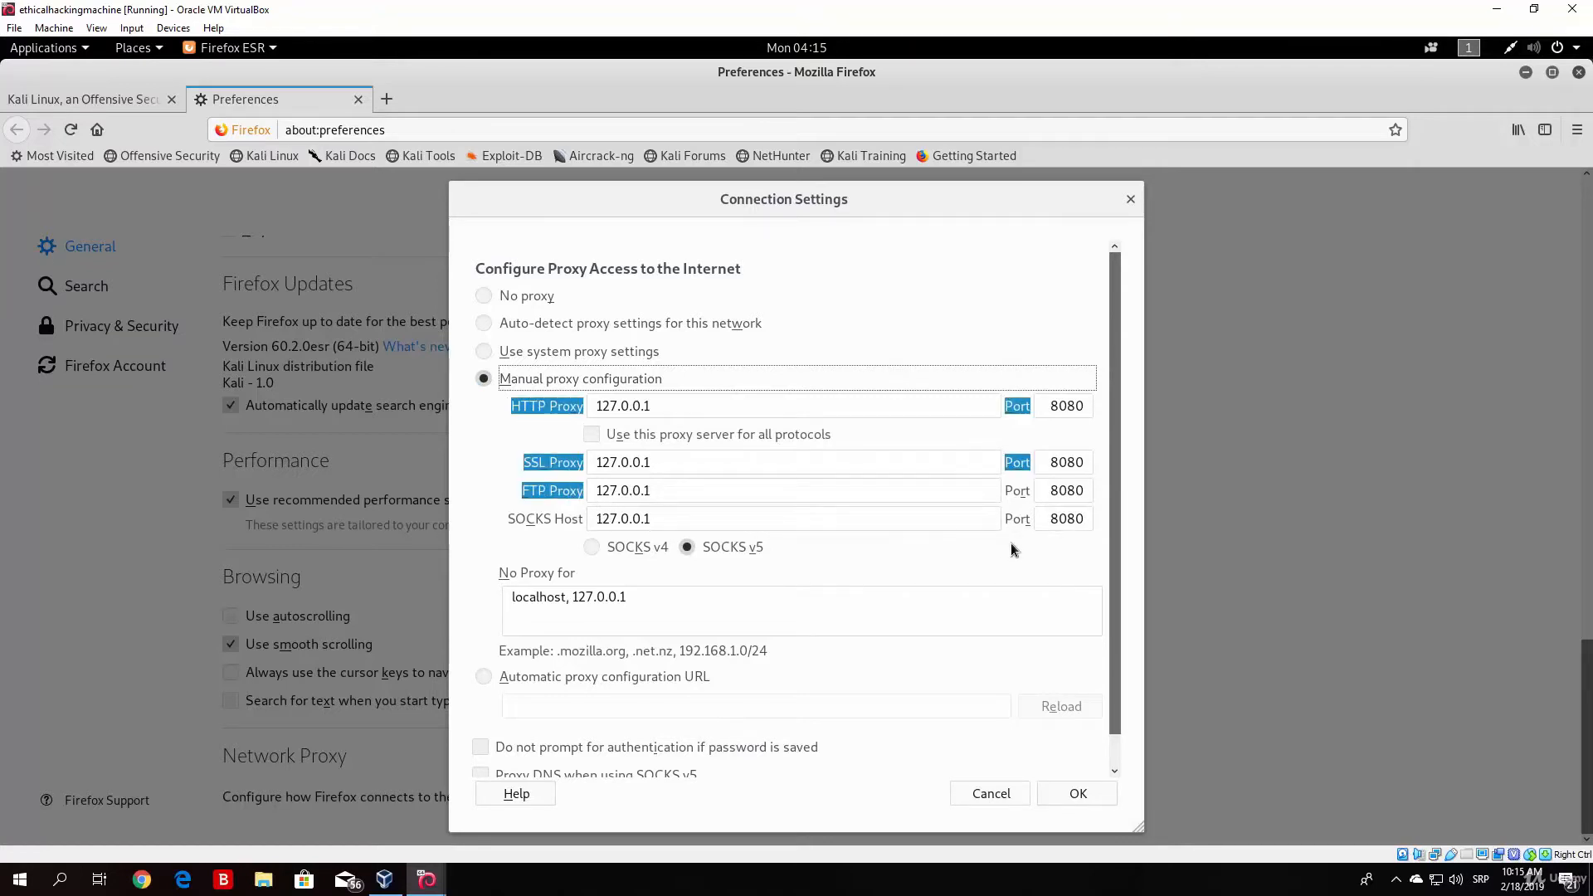
click(467, 479)
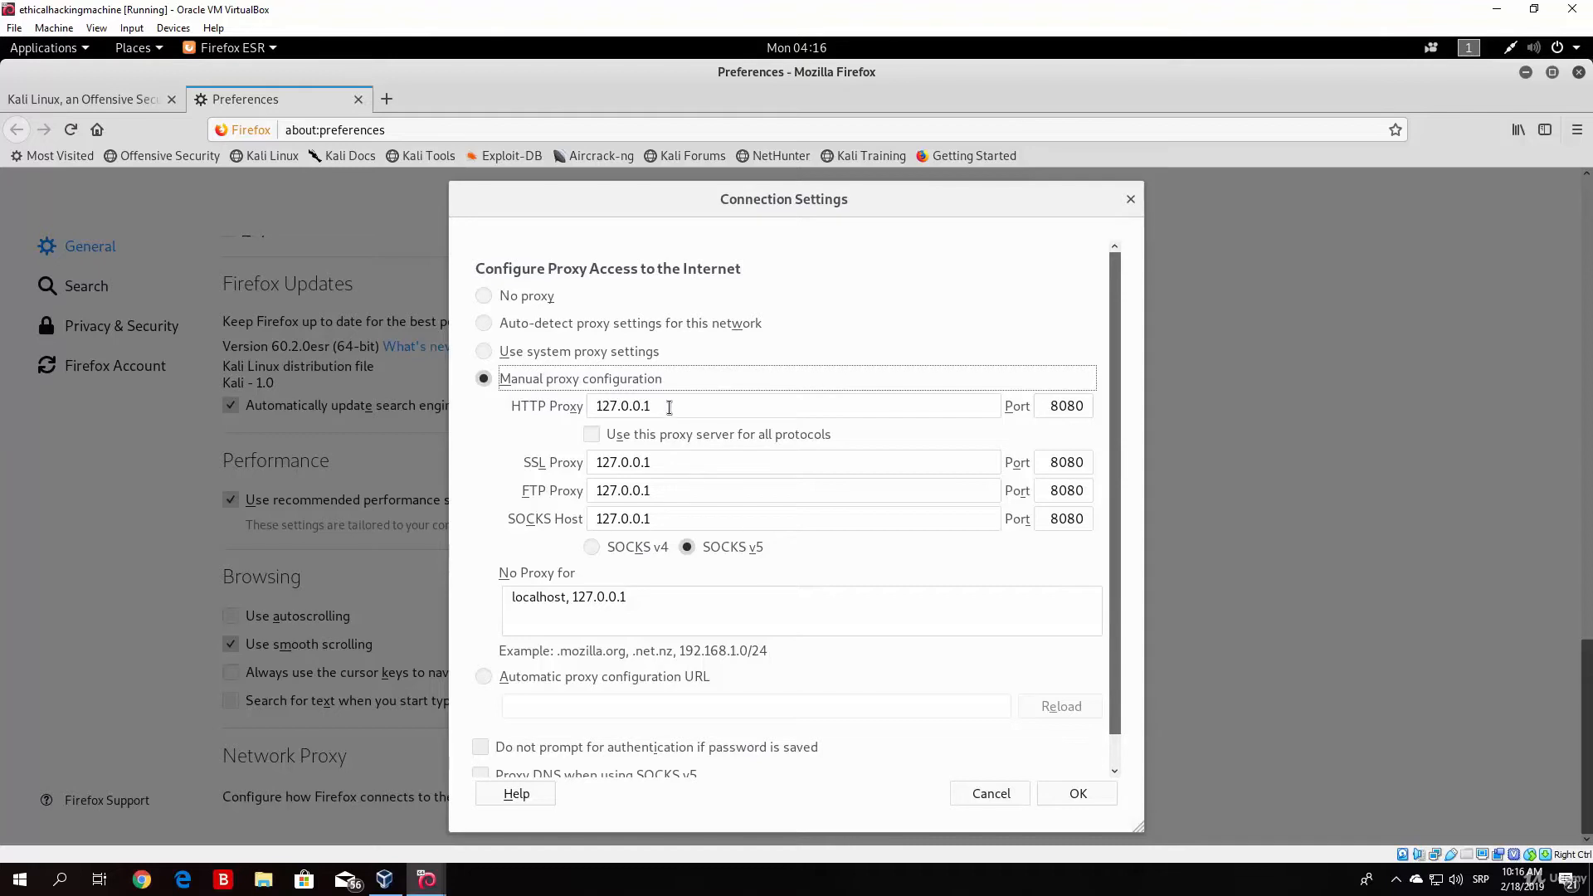
click(1080, 408)
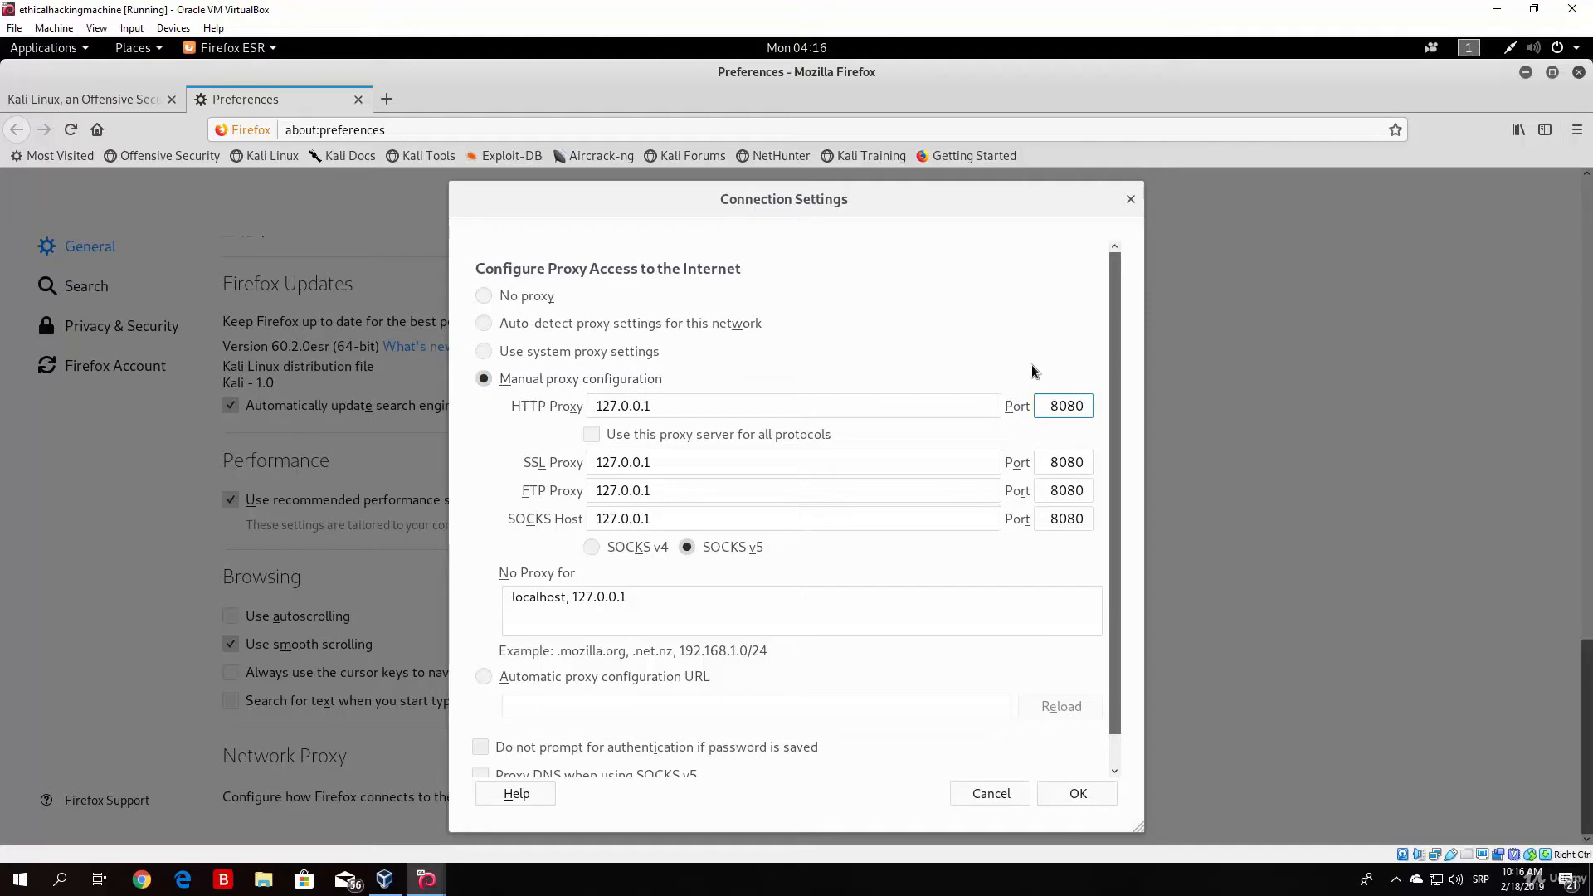
click(1039, 431)
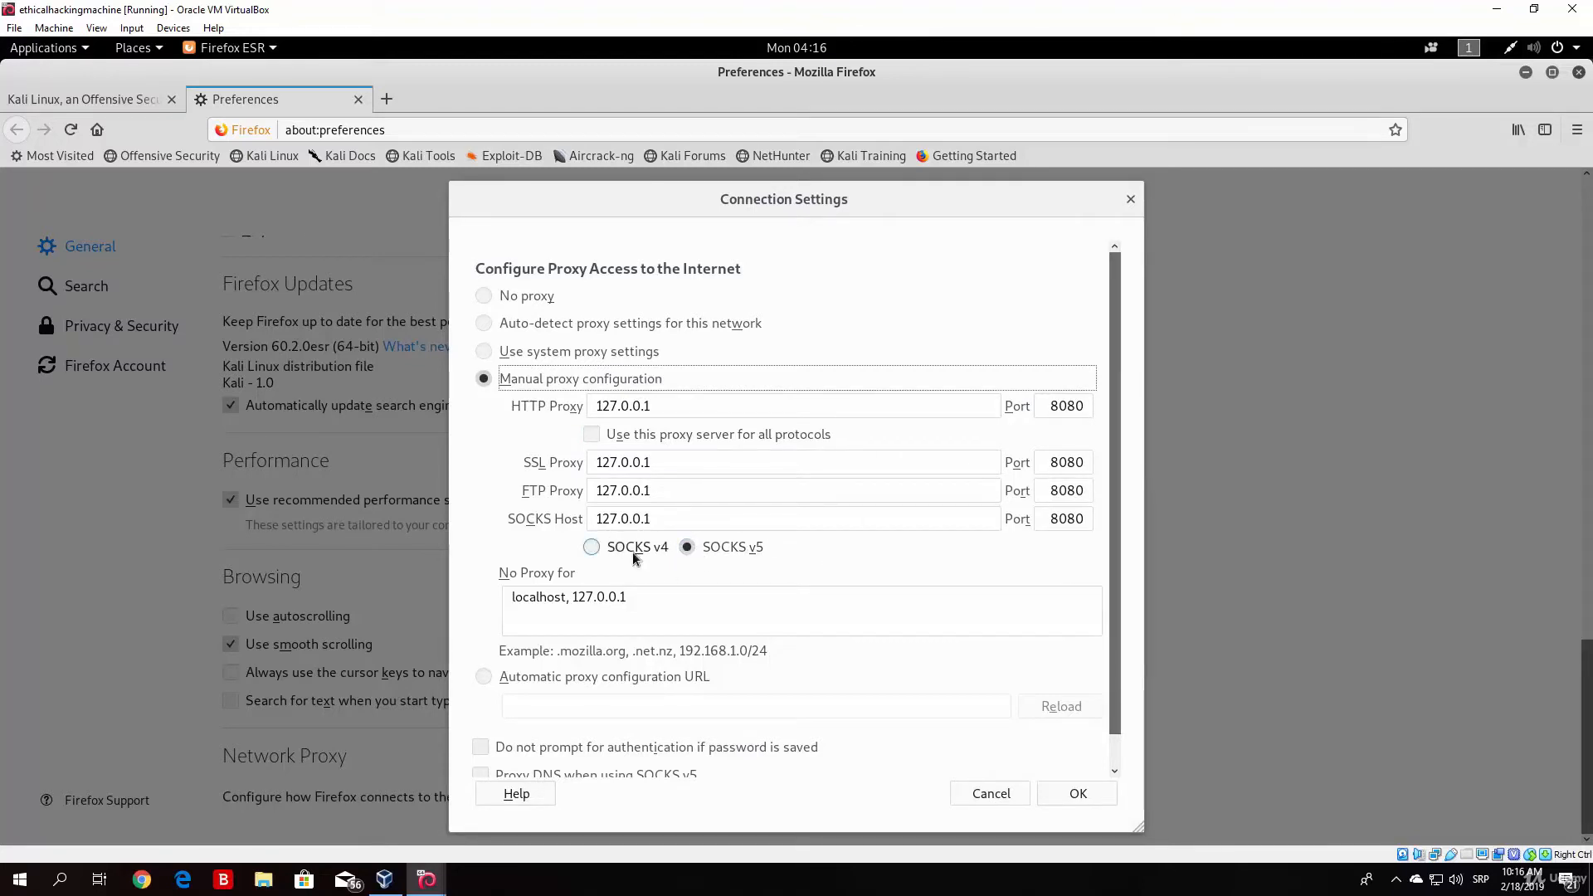
Step: Choose SOCKS v5 for the SOCKS host and save the connection settings, then reopen them to check and confirm
click(593, 550)
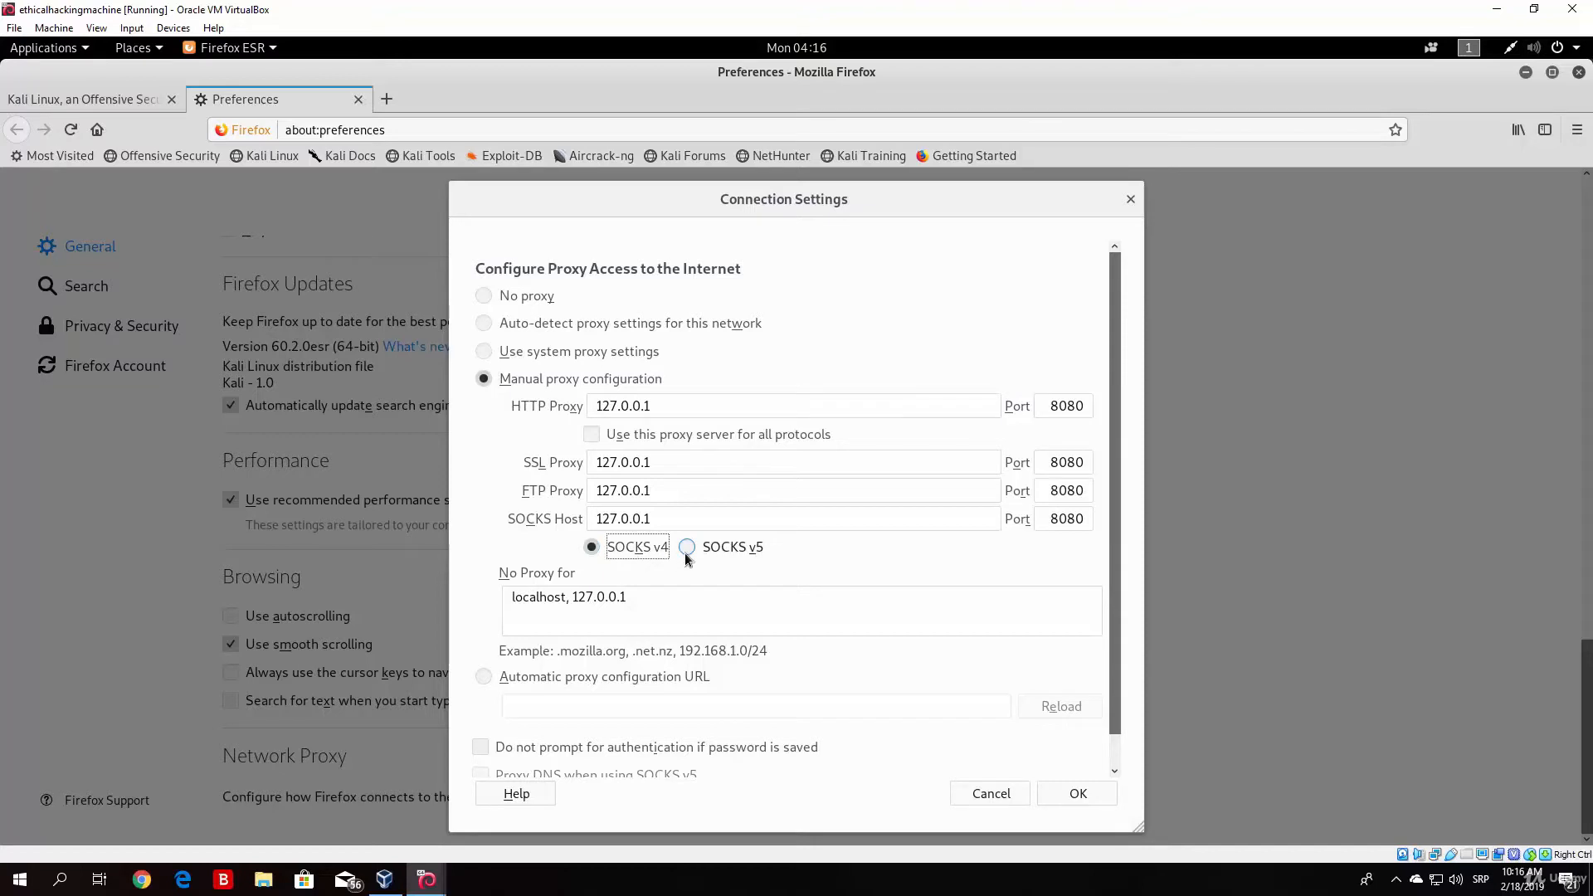
click(686, 548)
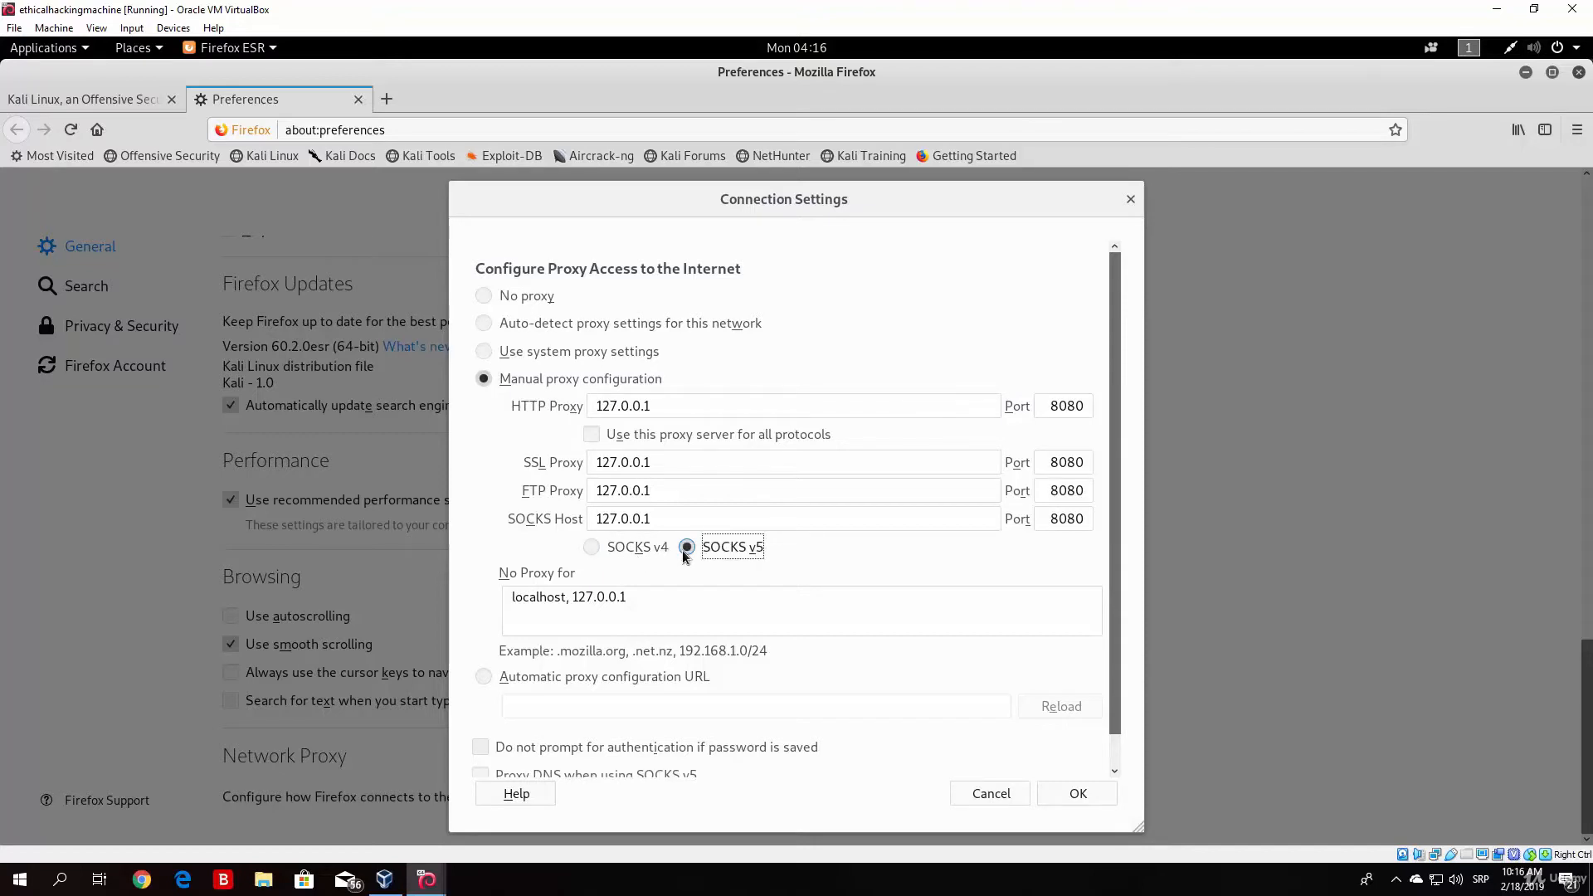
click(1078, 794)
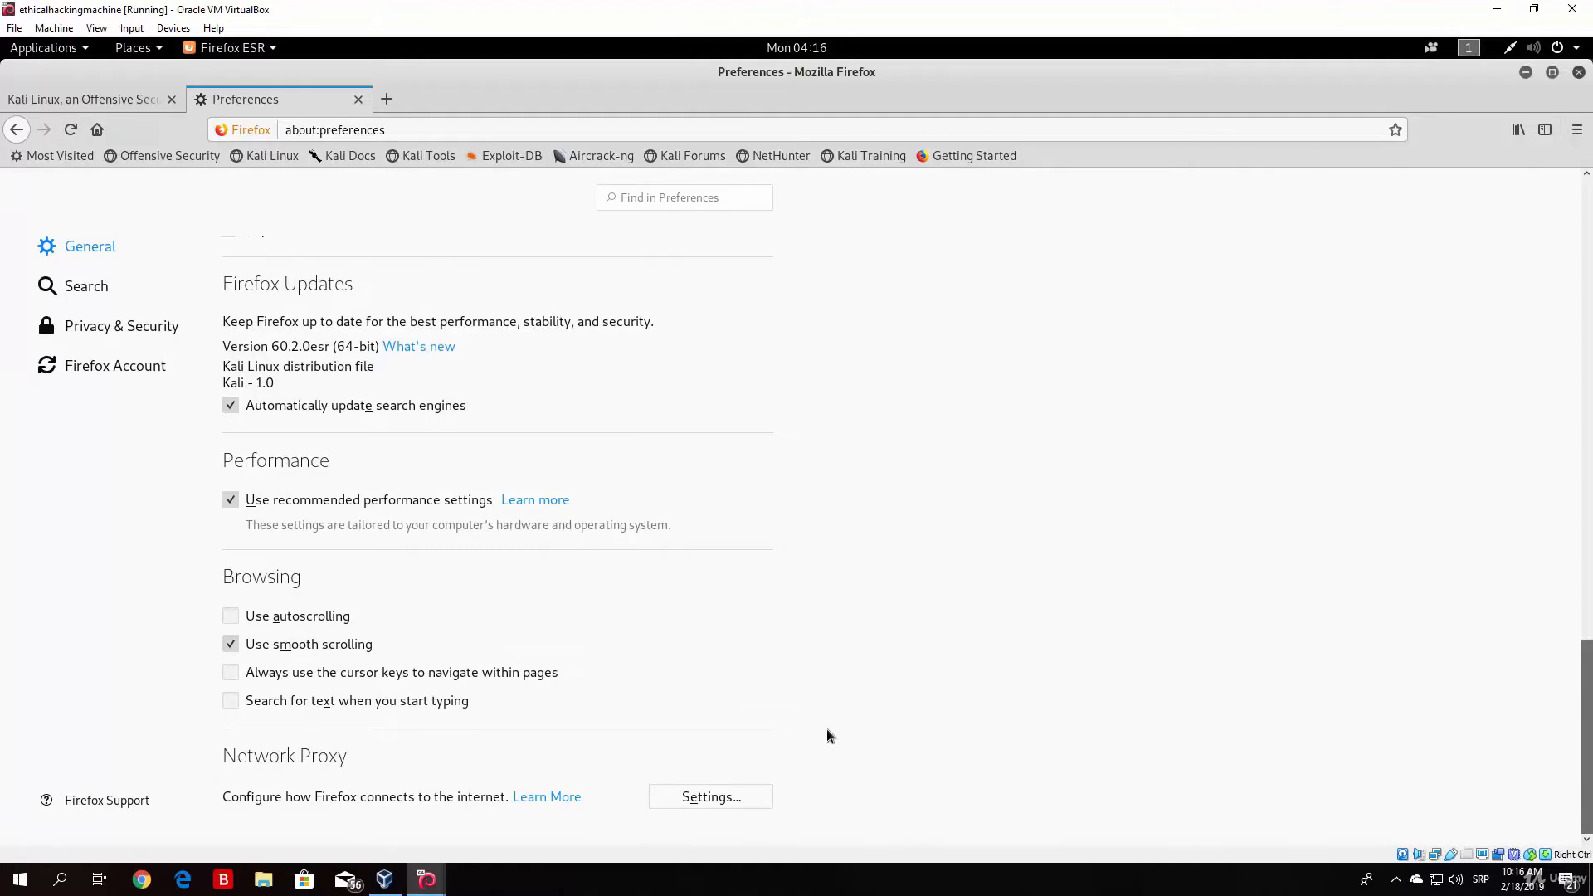
click(714, 795)
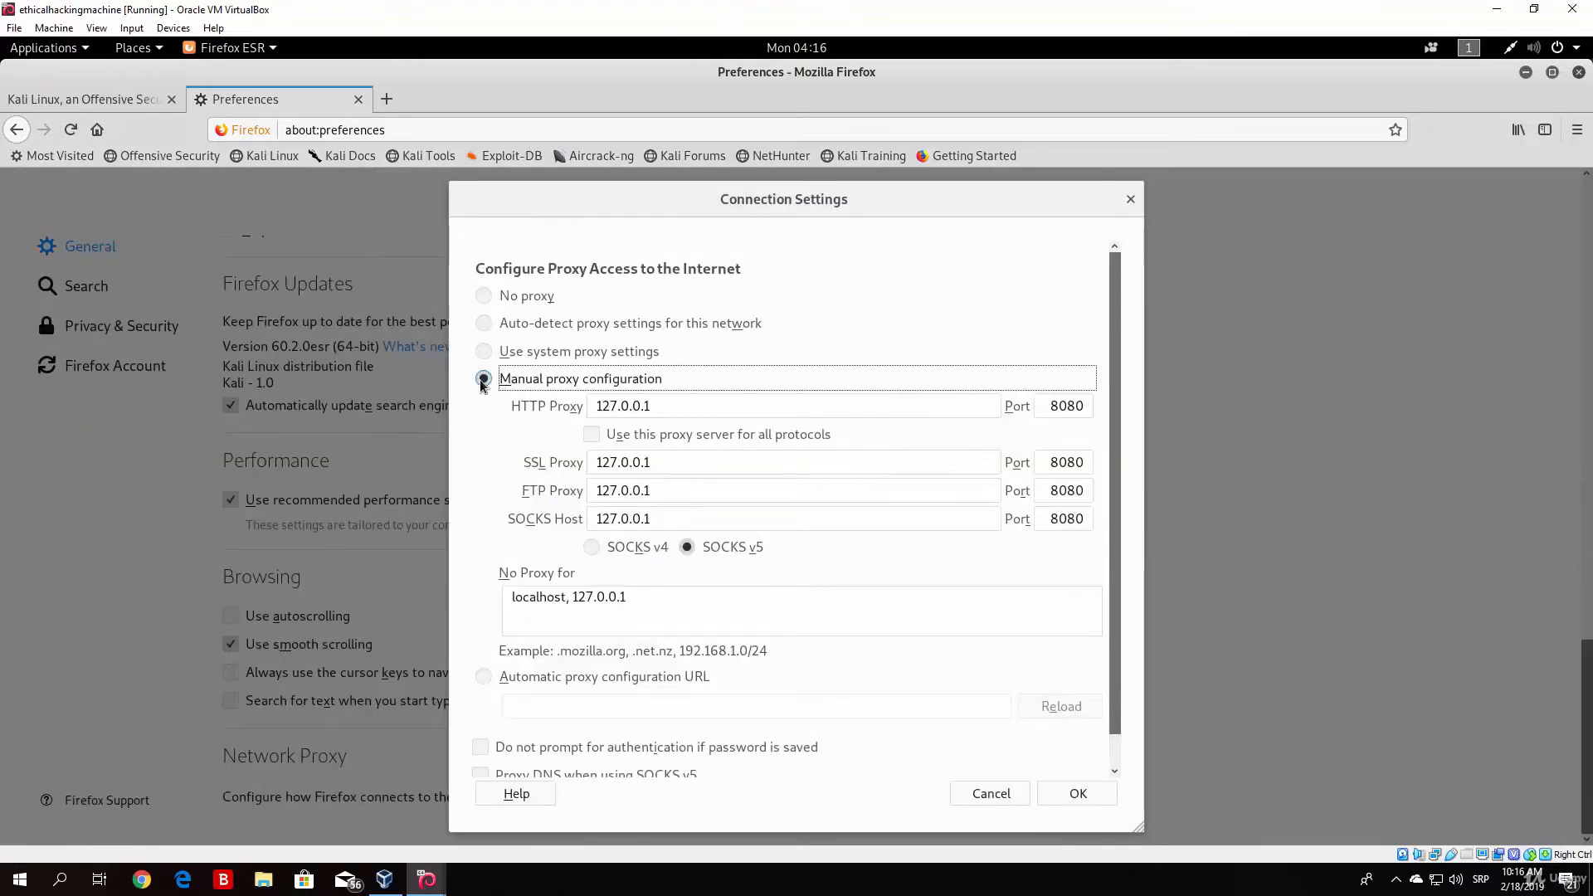
click(1075, 795)
click(386, 99)
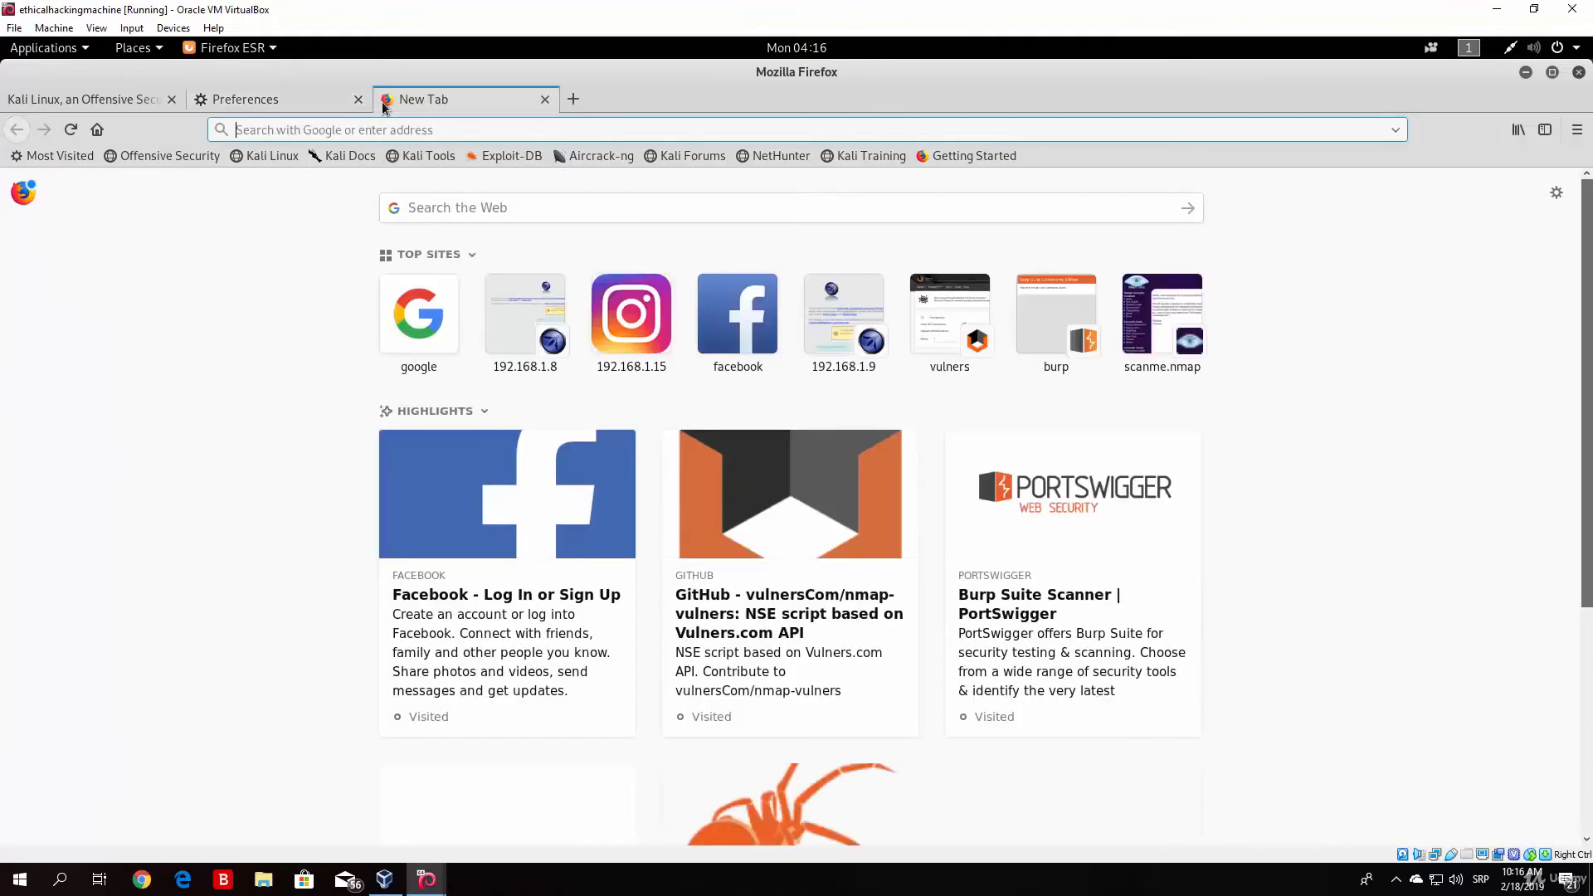
text(go)
key(Return)
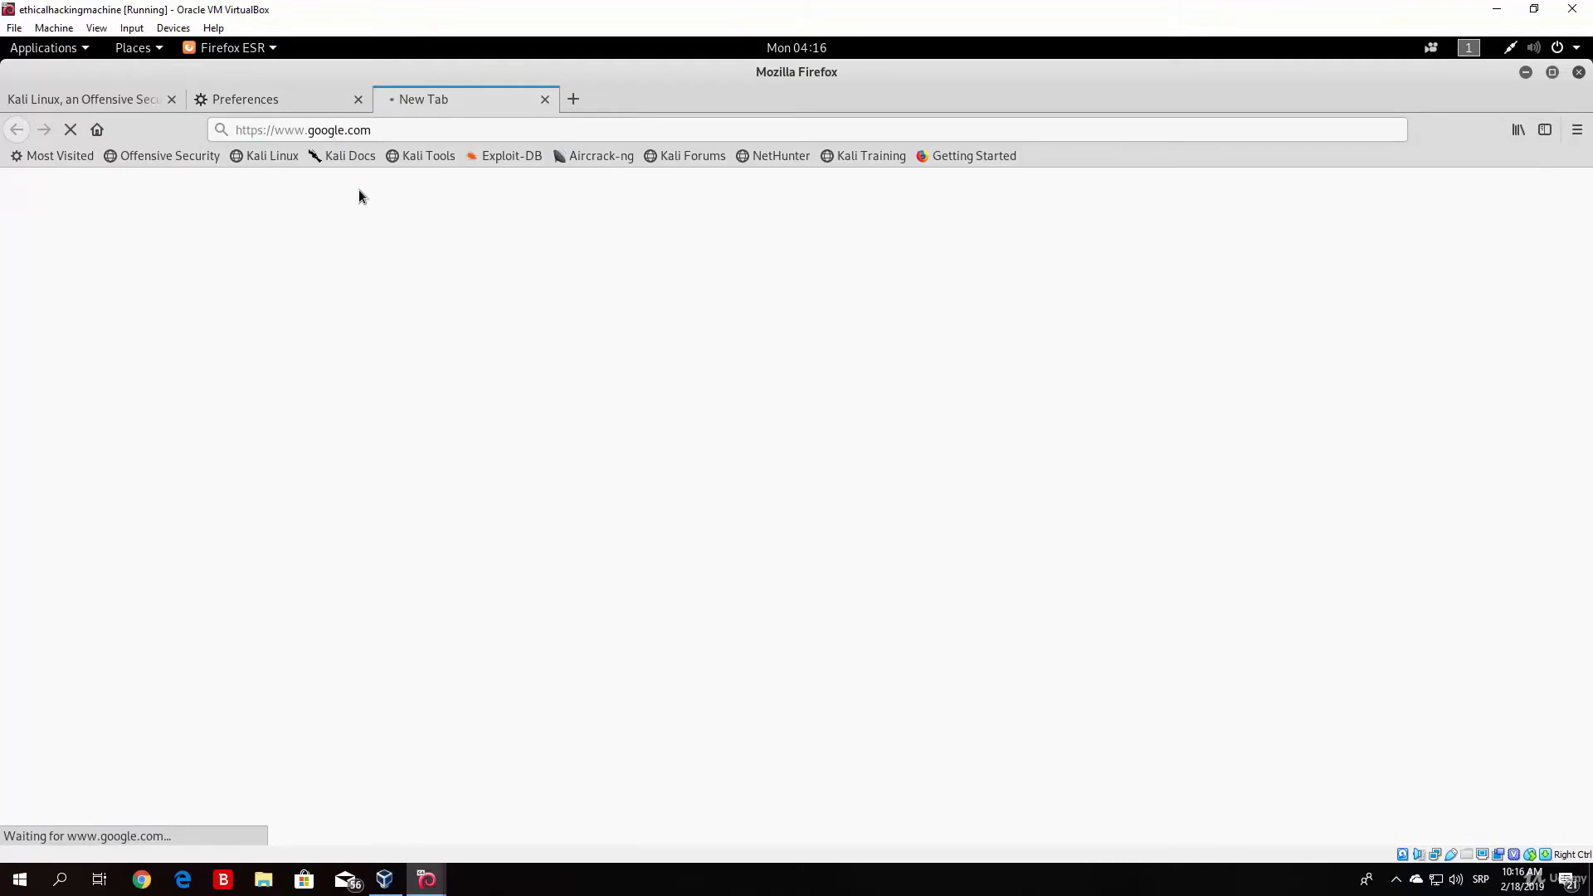
Step: Switch to Burp Suite and turn off interception in the Proxy intercept view
click(1551, 72)
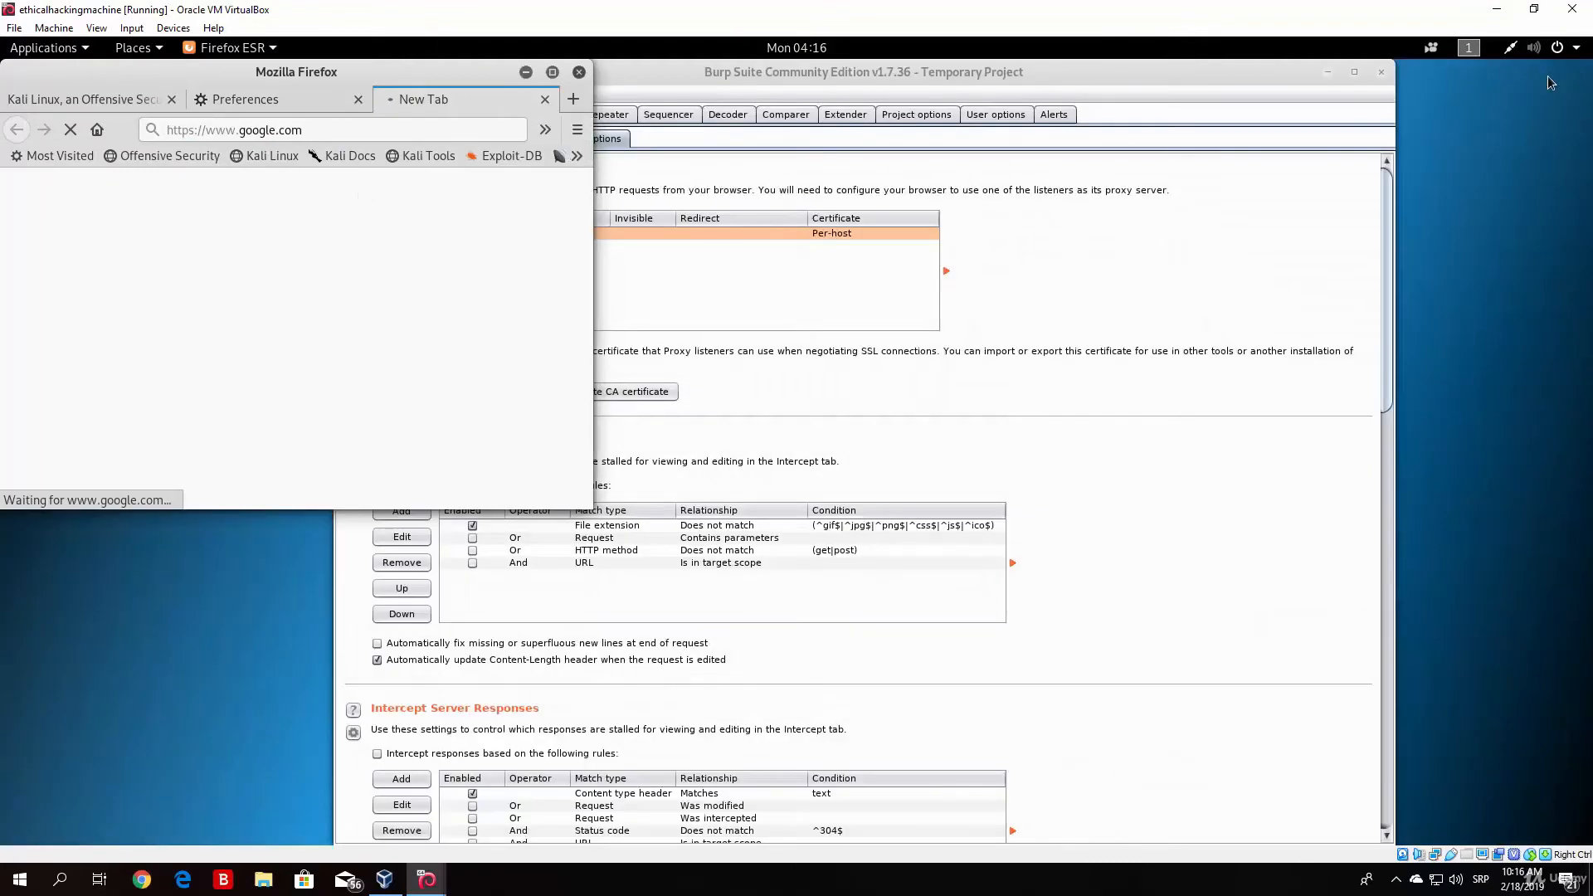
click(1027, 214)
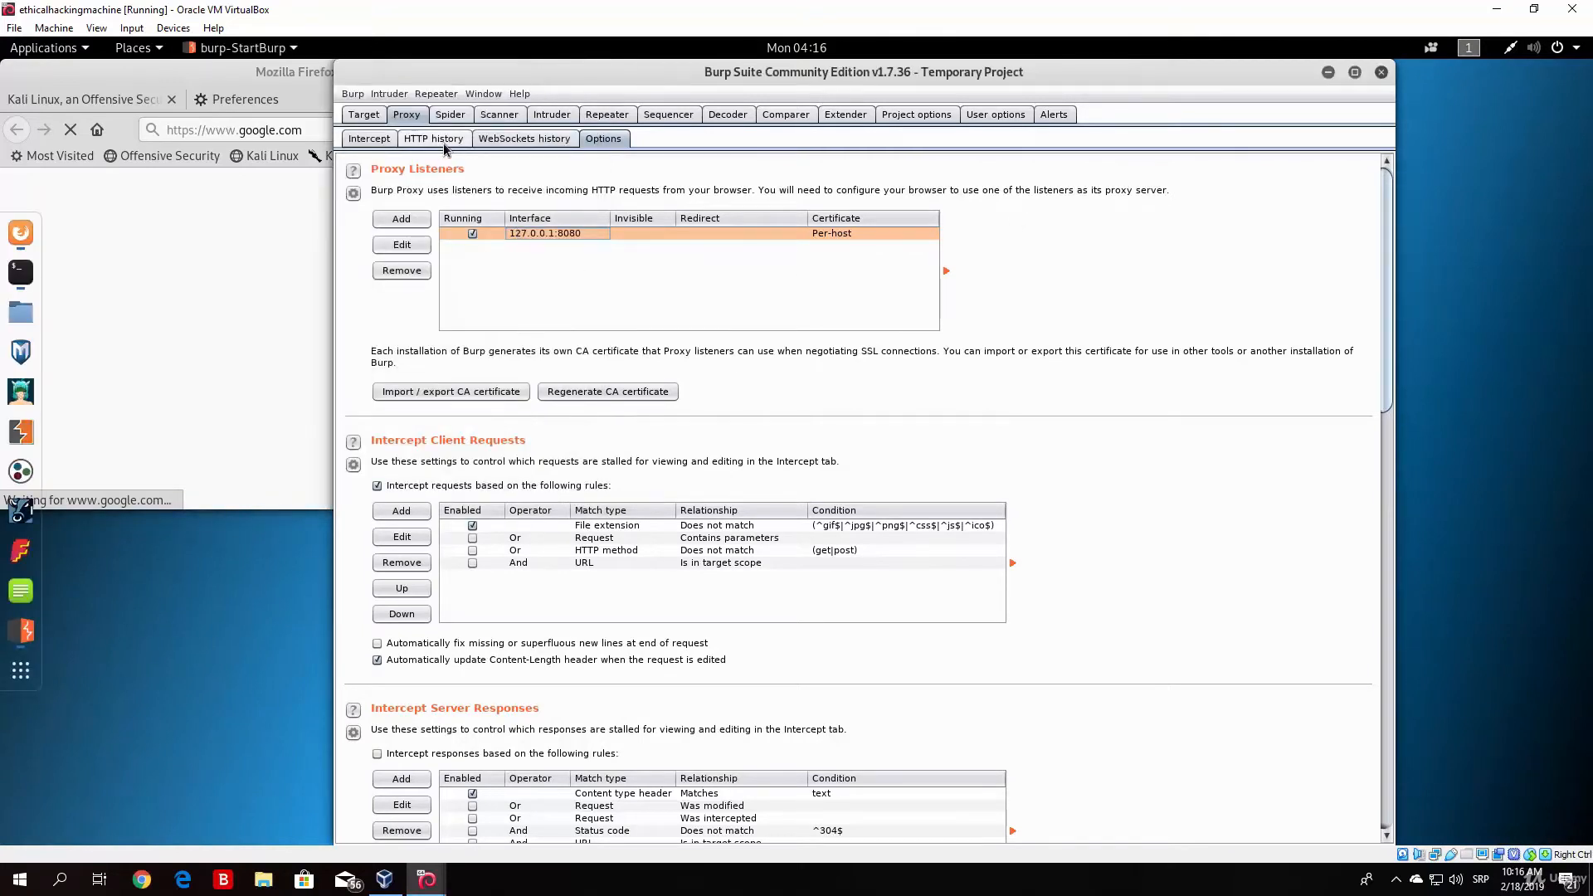
click(368, 138)
click(552, 190)
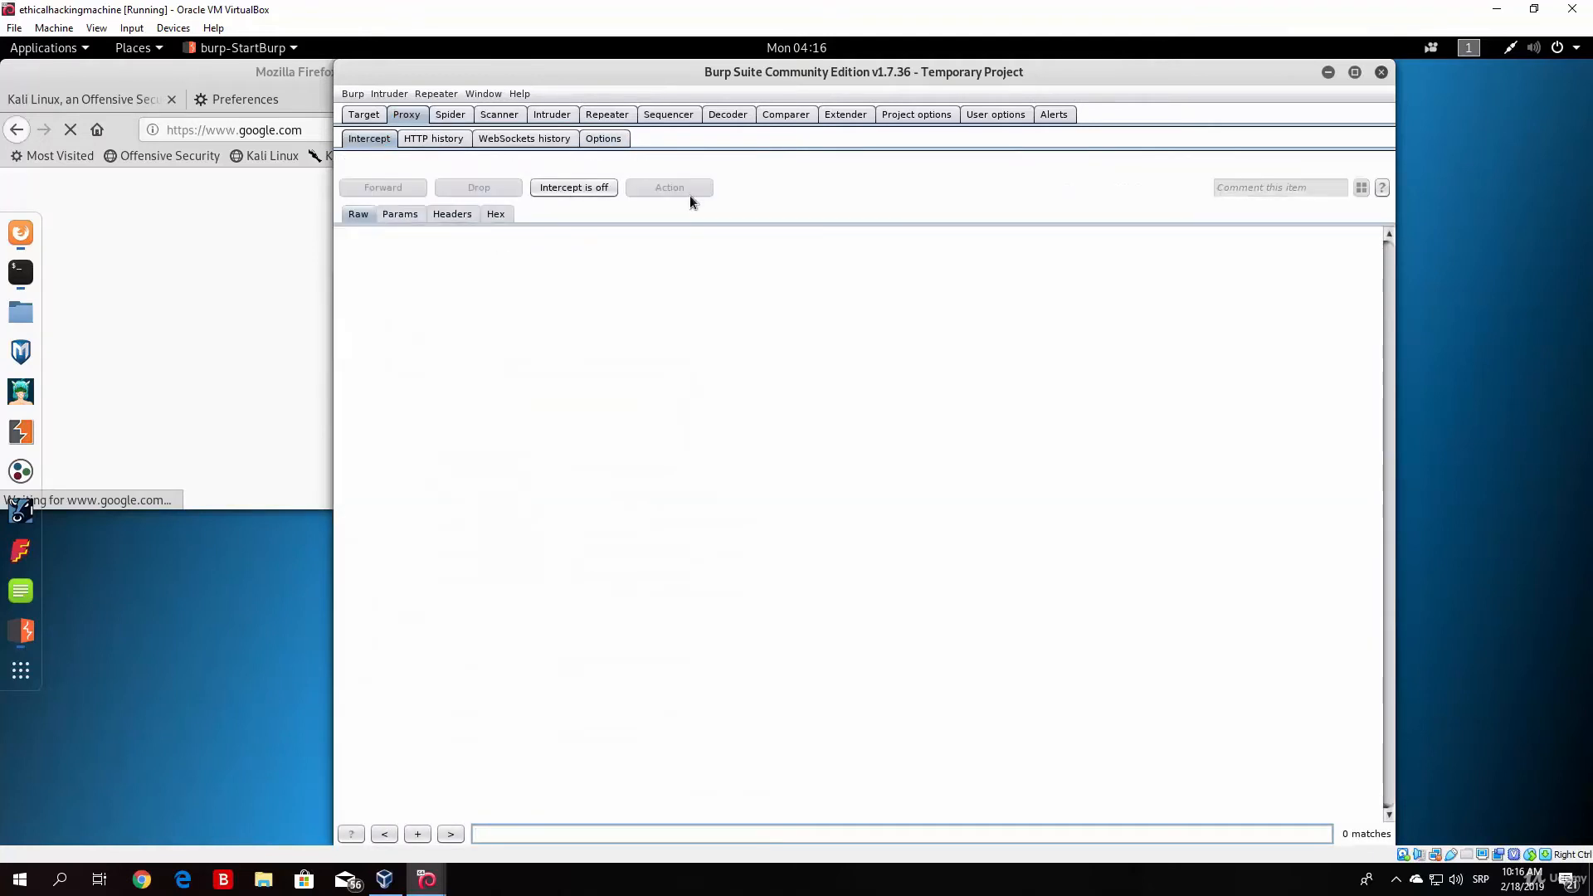
Step: Return to Firefox, maximize it and open the owaspbwa page at 192.168.1.9 in a new tab
click(247, 83)
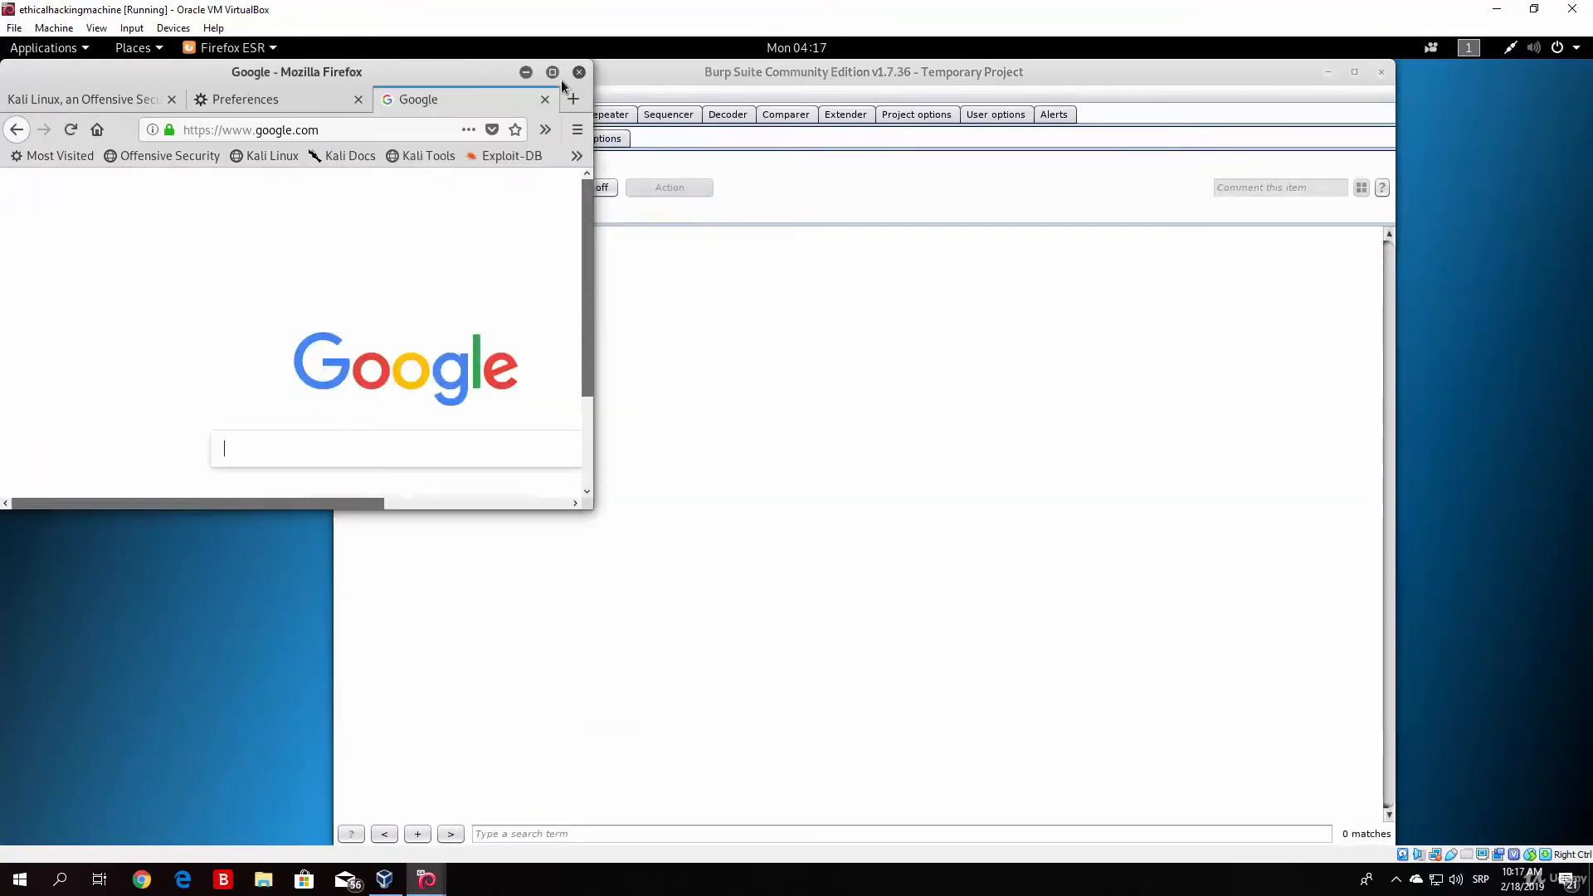
click(553, 73)
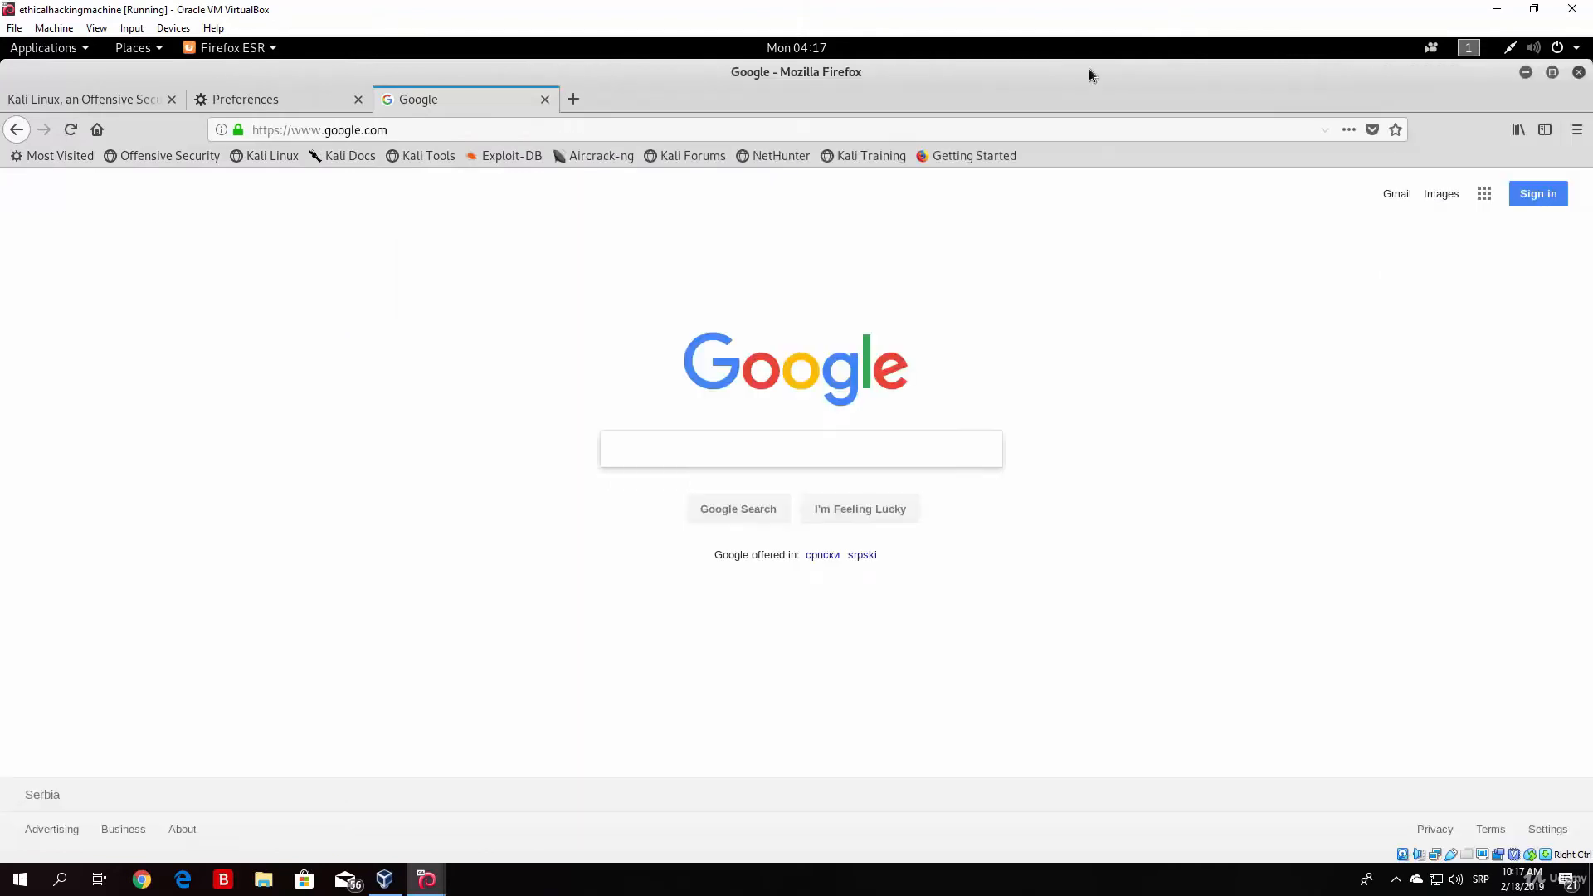
click(574, 100)
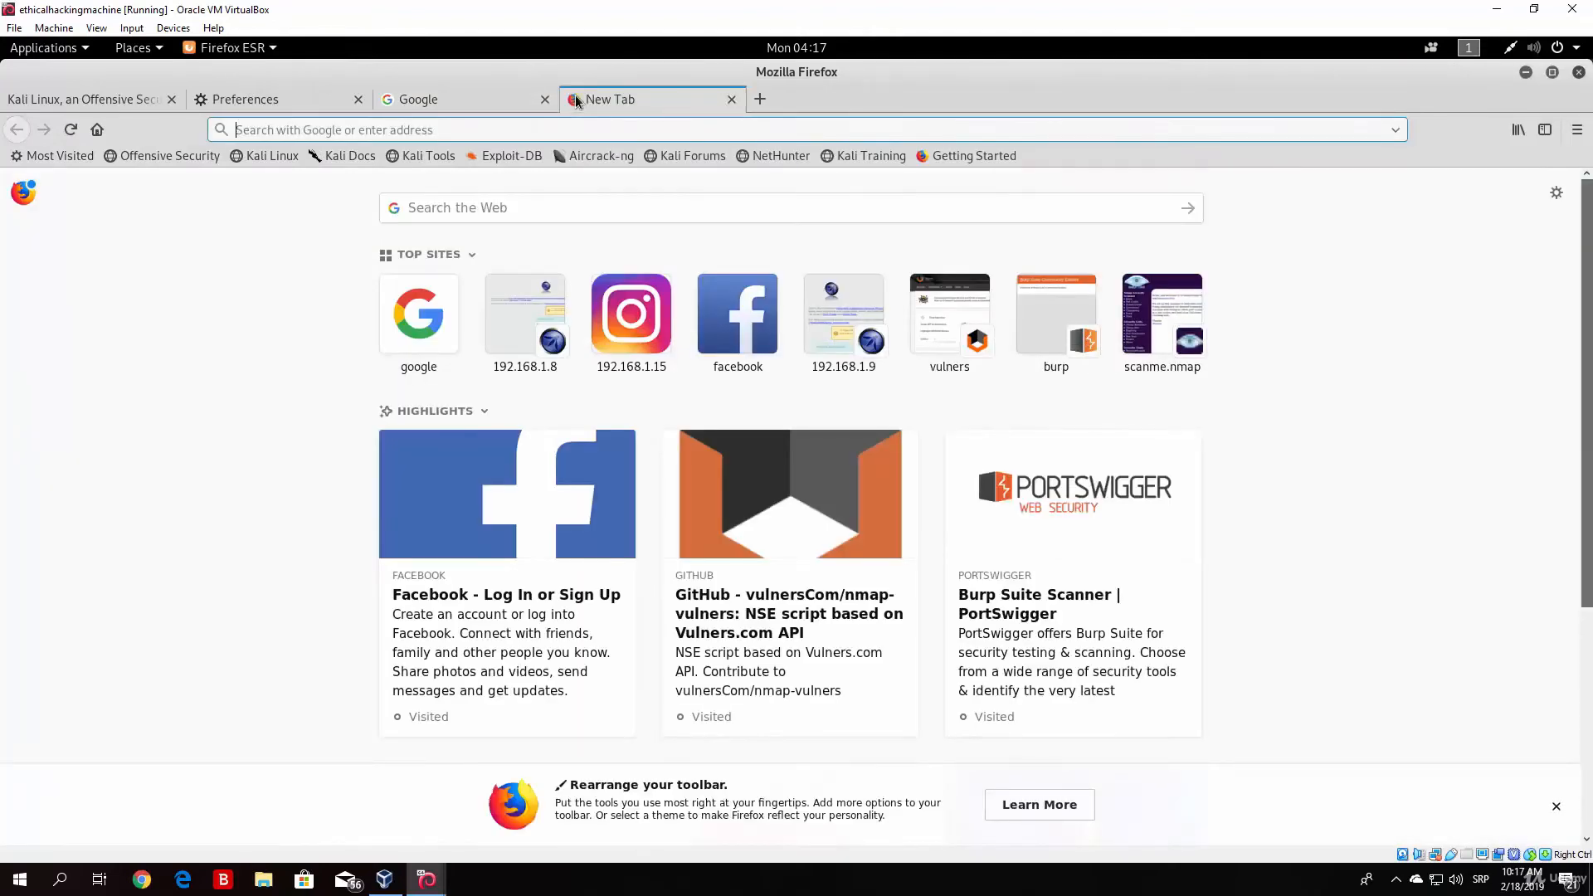
text(http)
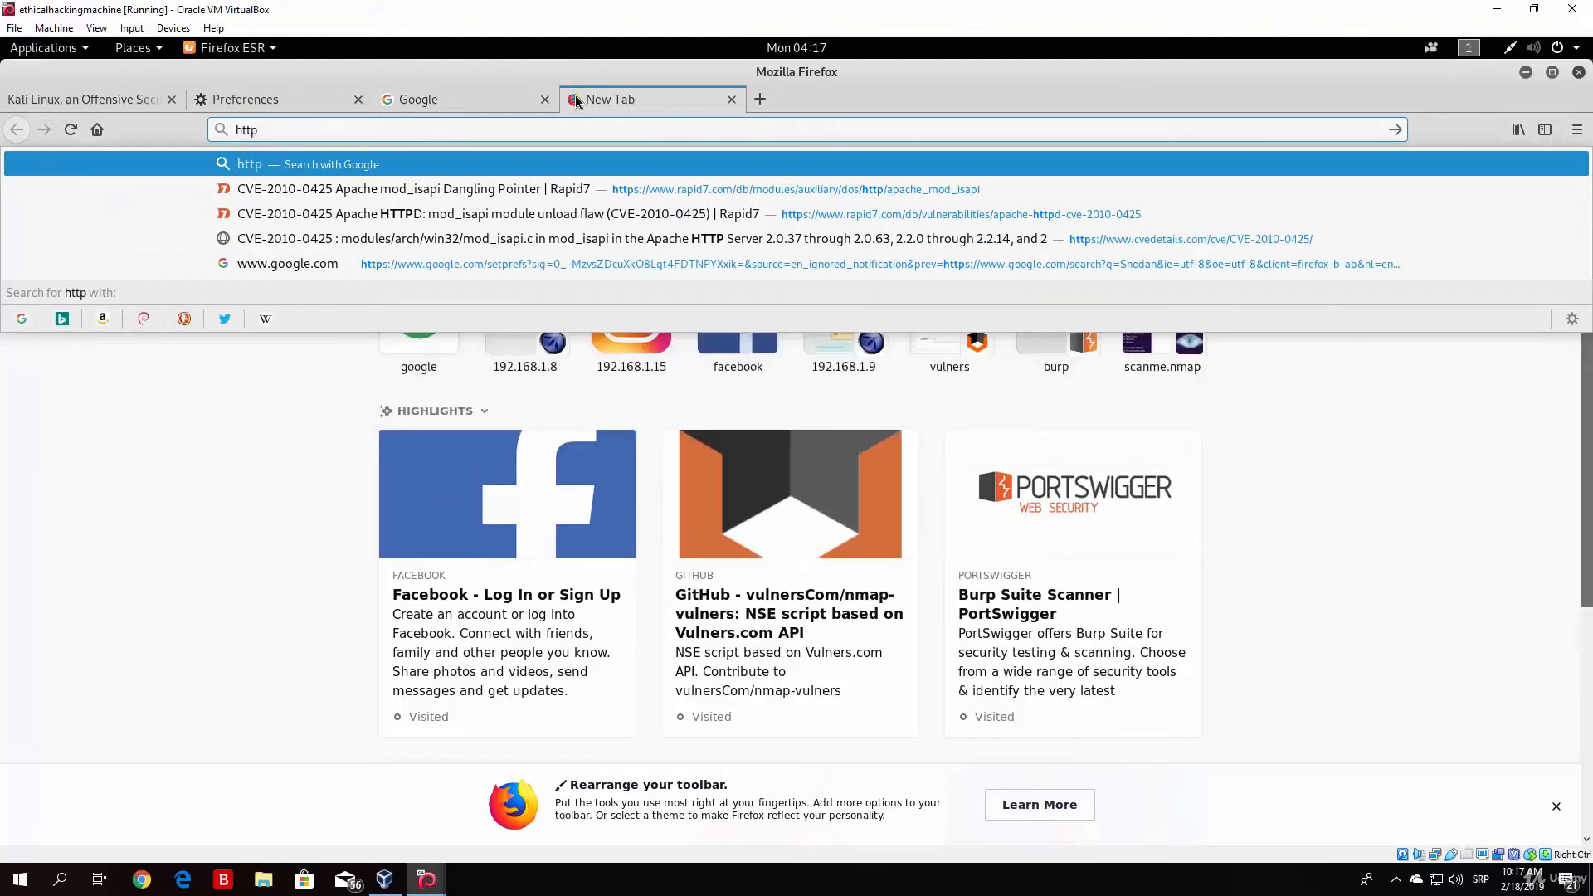
text(:)
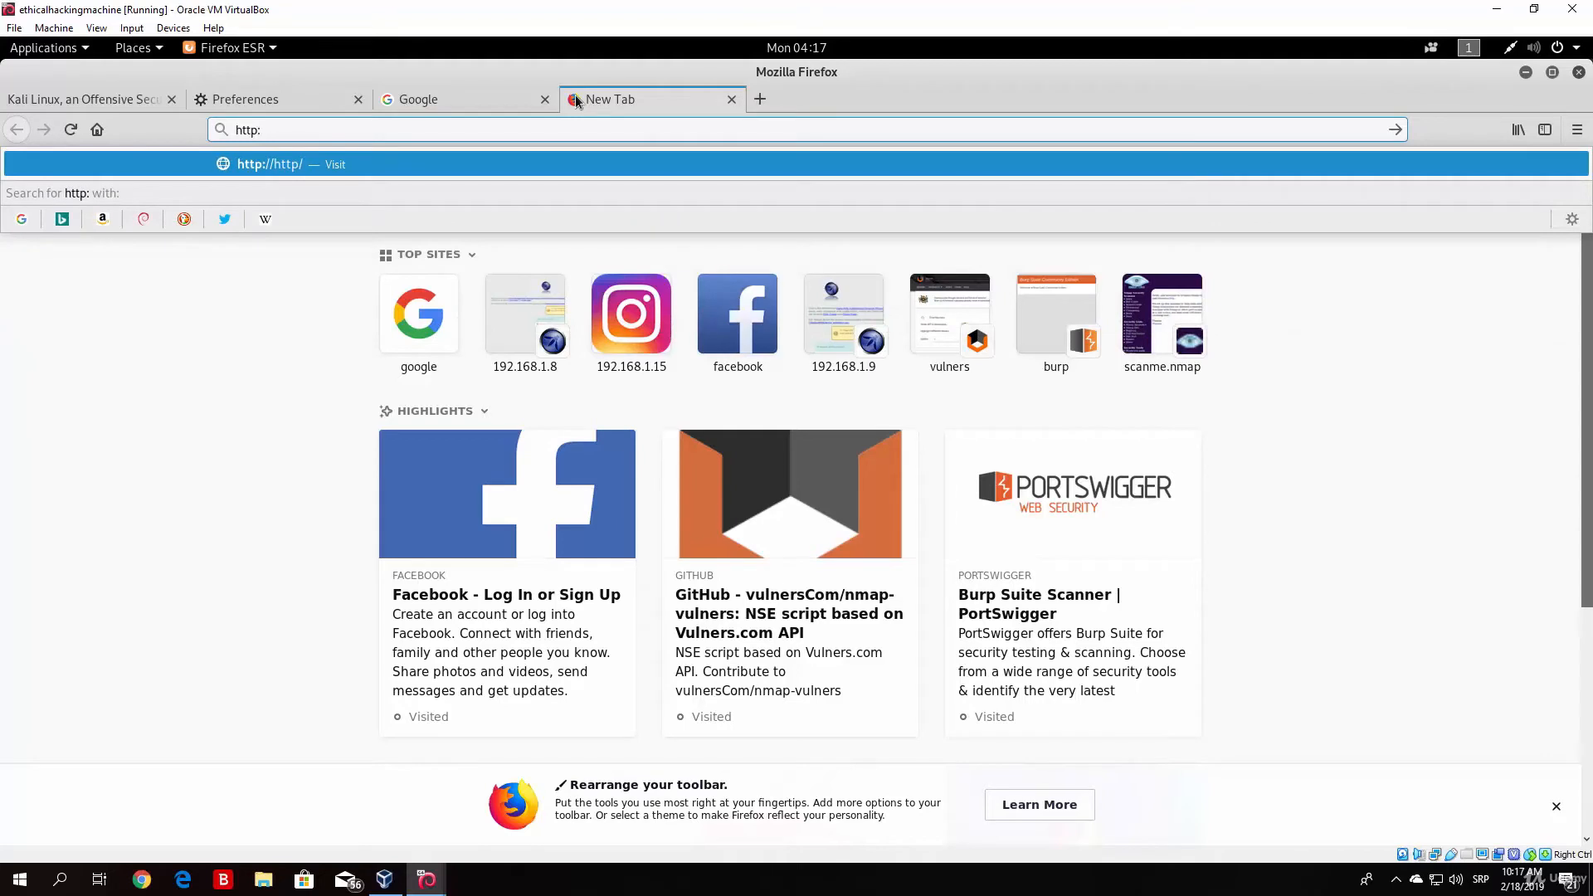
text(//)
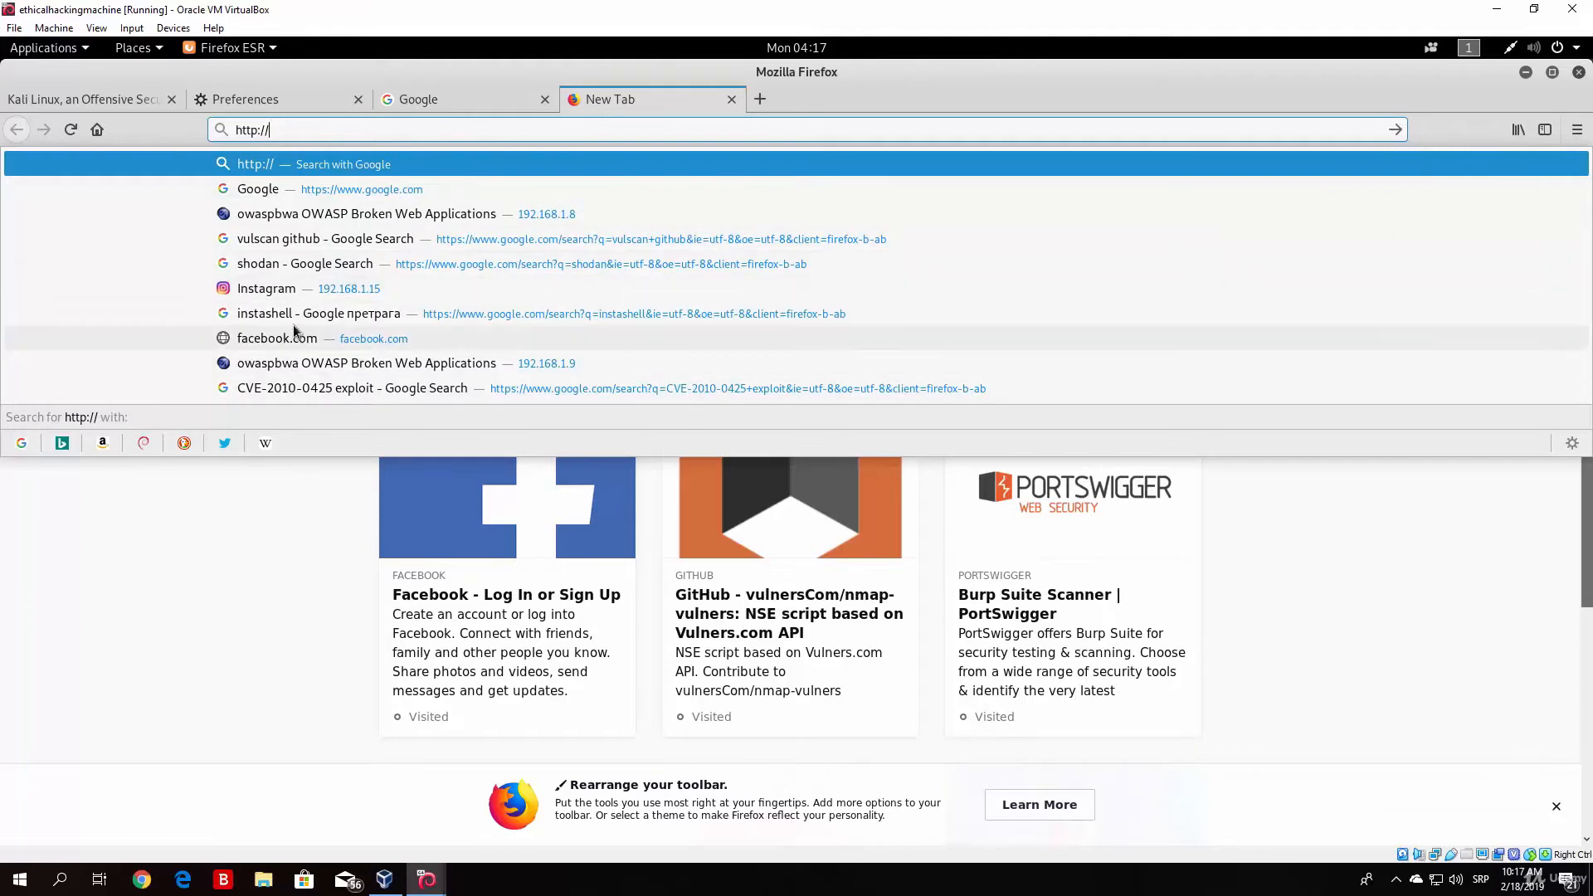
click(445, 365)
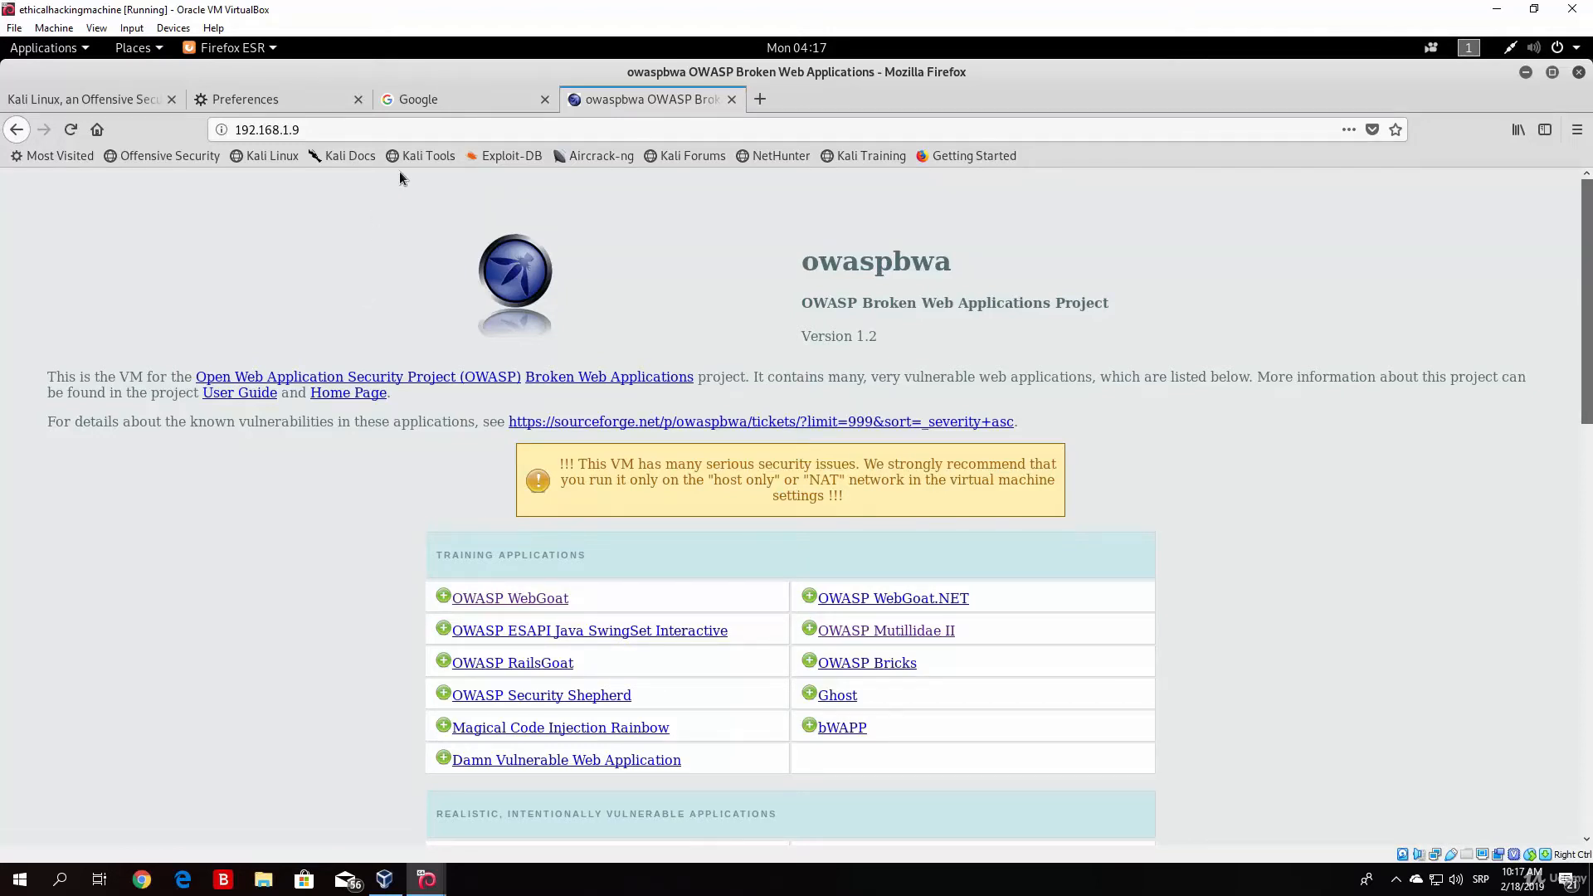
Step: Reload the owaspbwa page, switch to Burp Suite and turn interception on
click(428, 96)
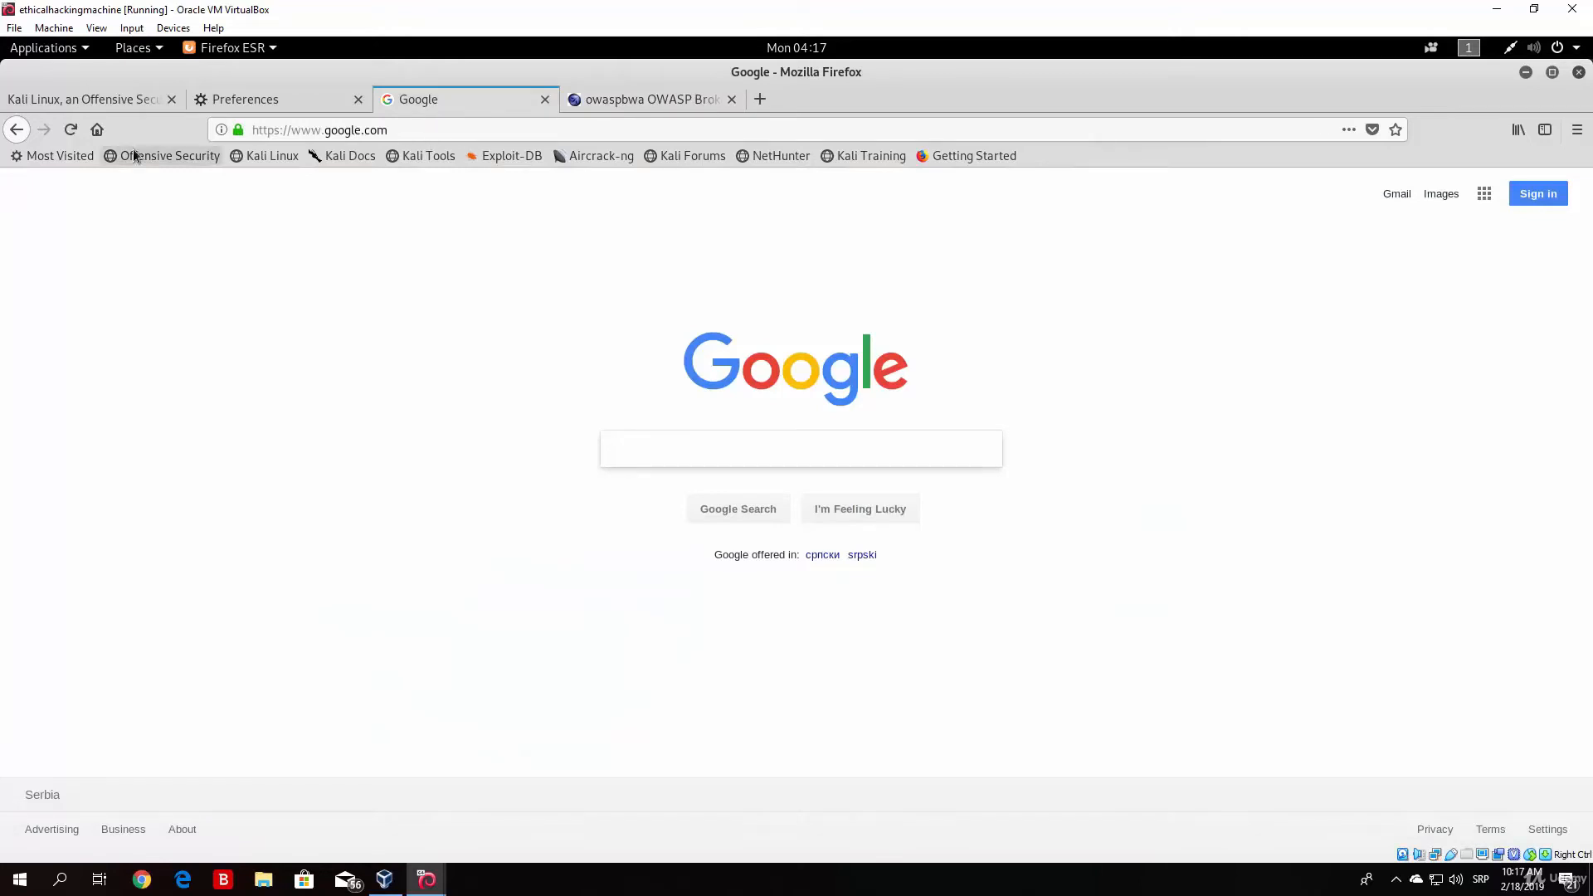
click(585, 99)
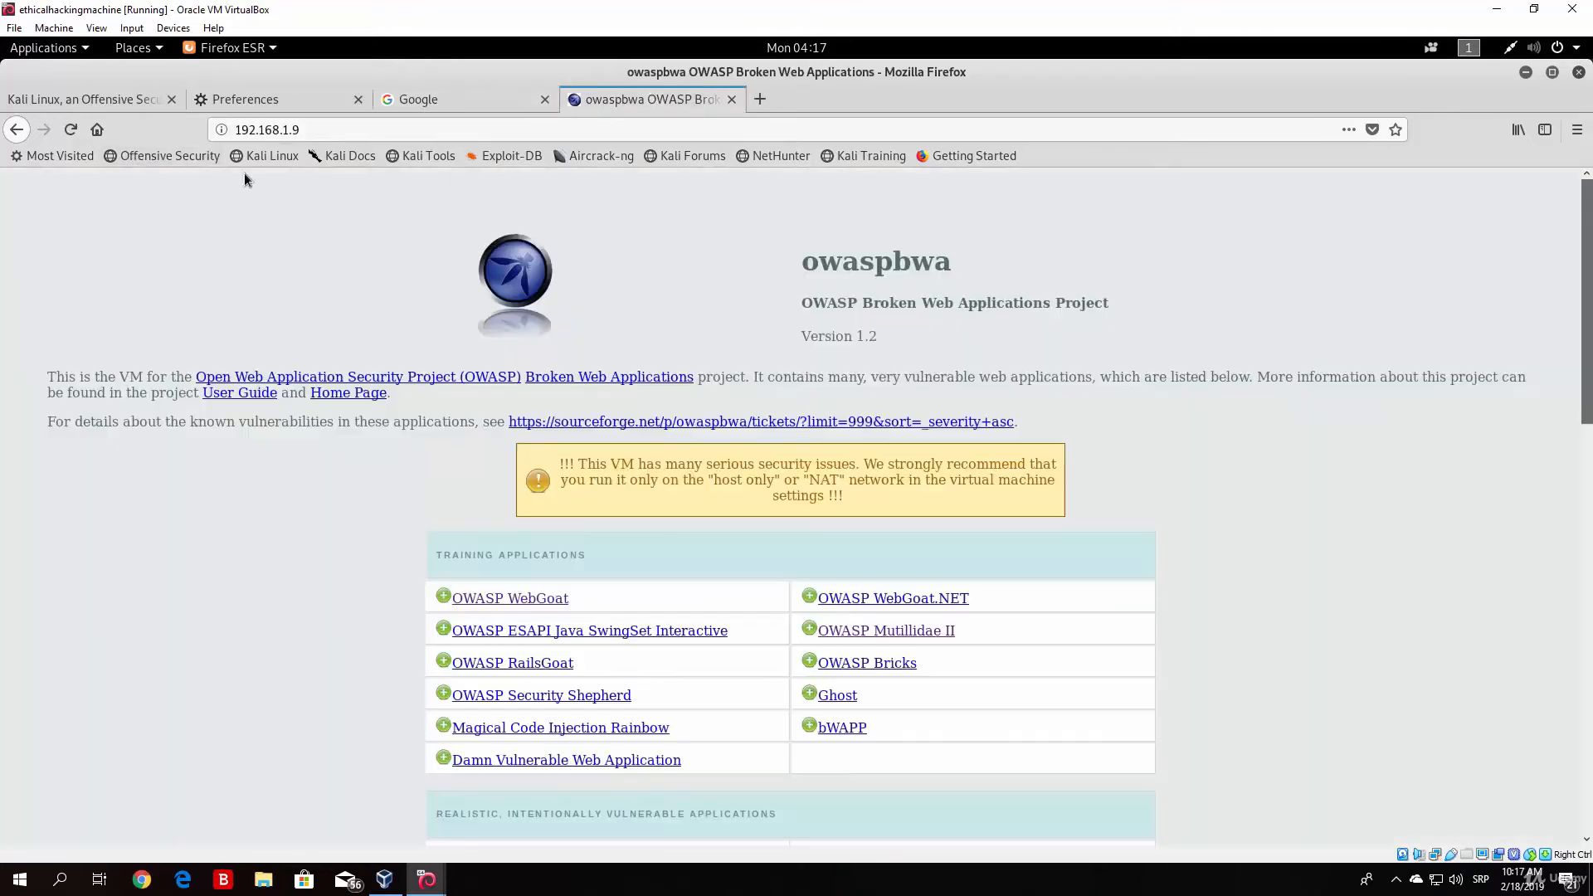
click(70, 129)
click(1531, 73)
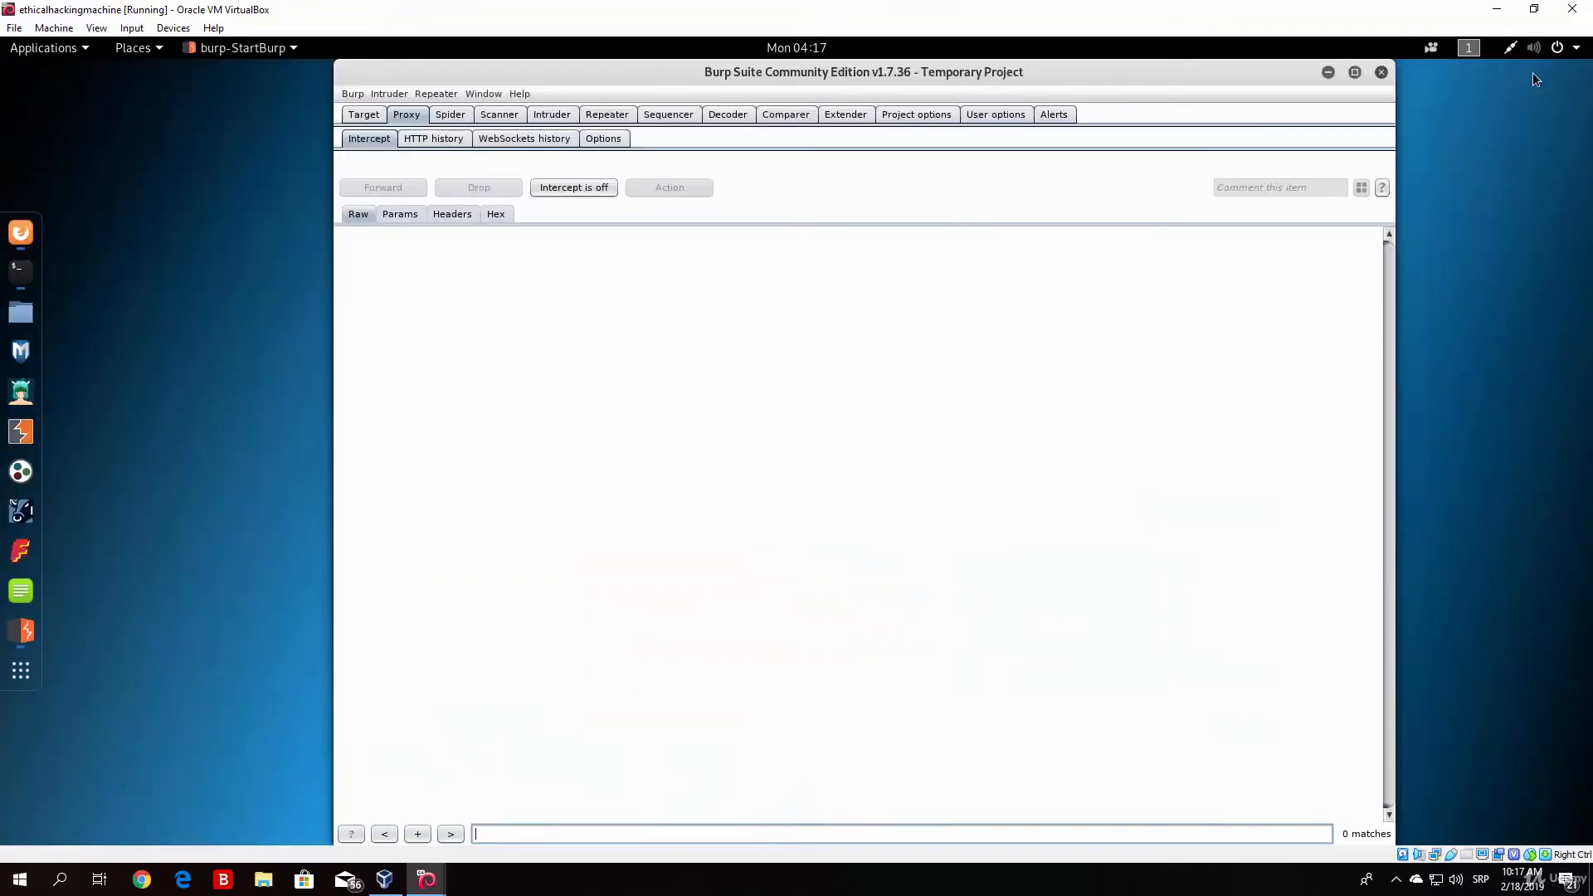
click(562, 191)
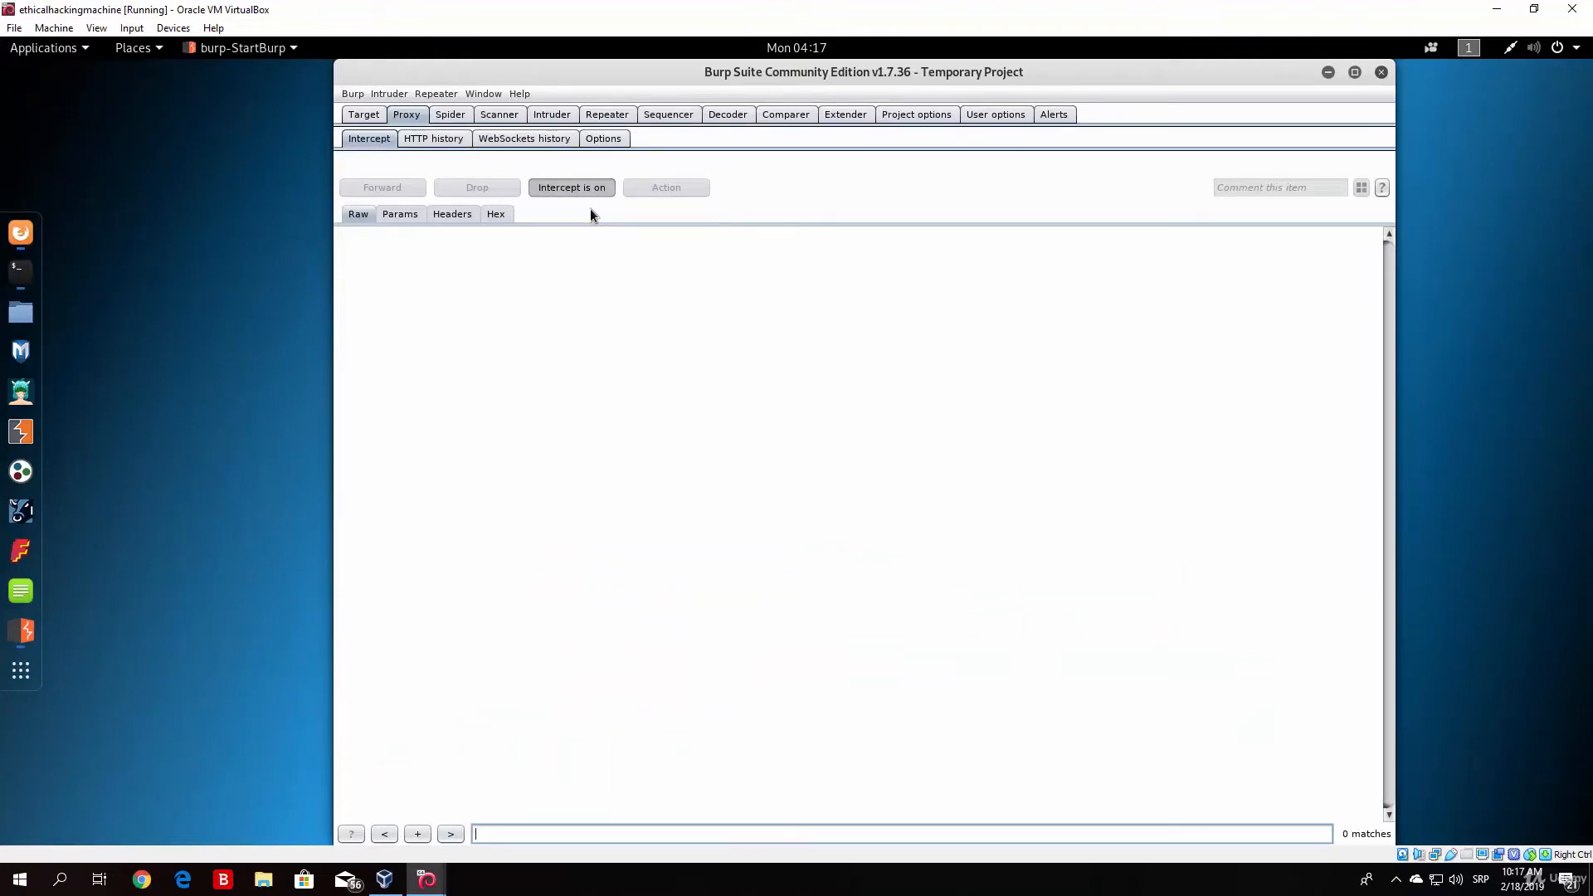
Step: Switch to Firefox, close the Google and Preferences tabs and reload the owaspbwa page
click(19, 236)
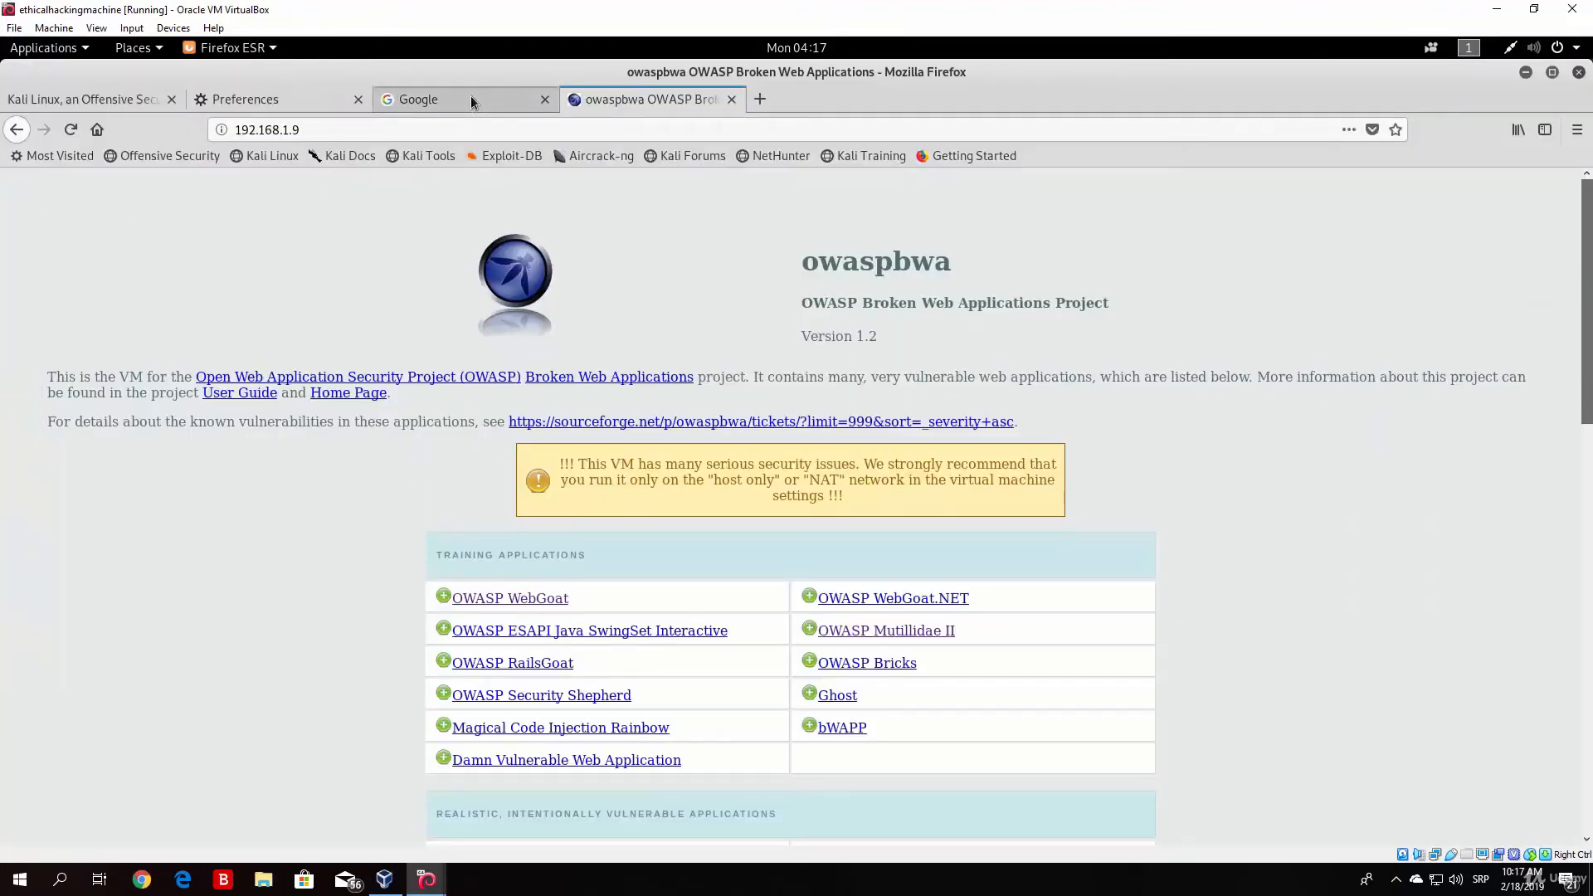
click(544, 99)
click(358, 100)
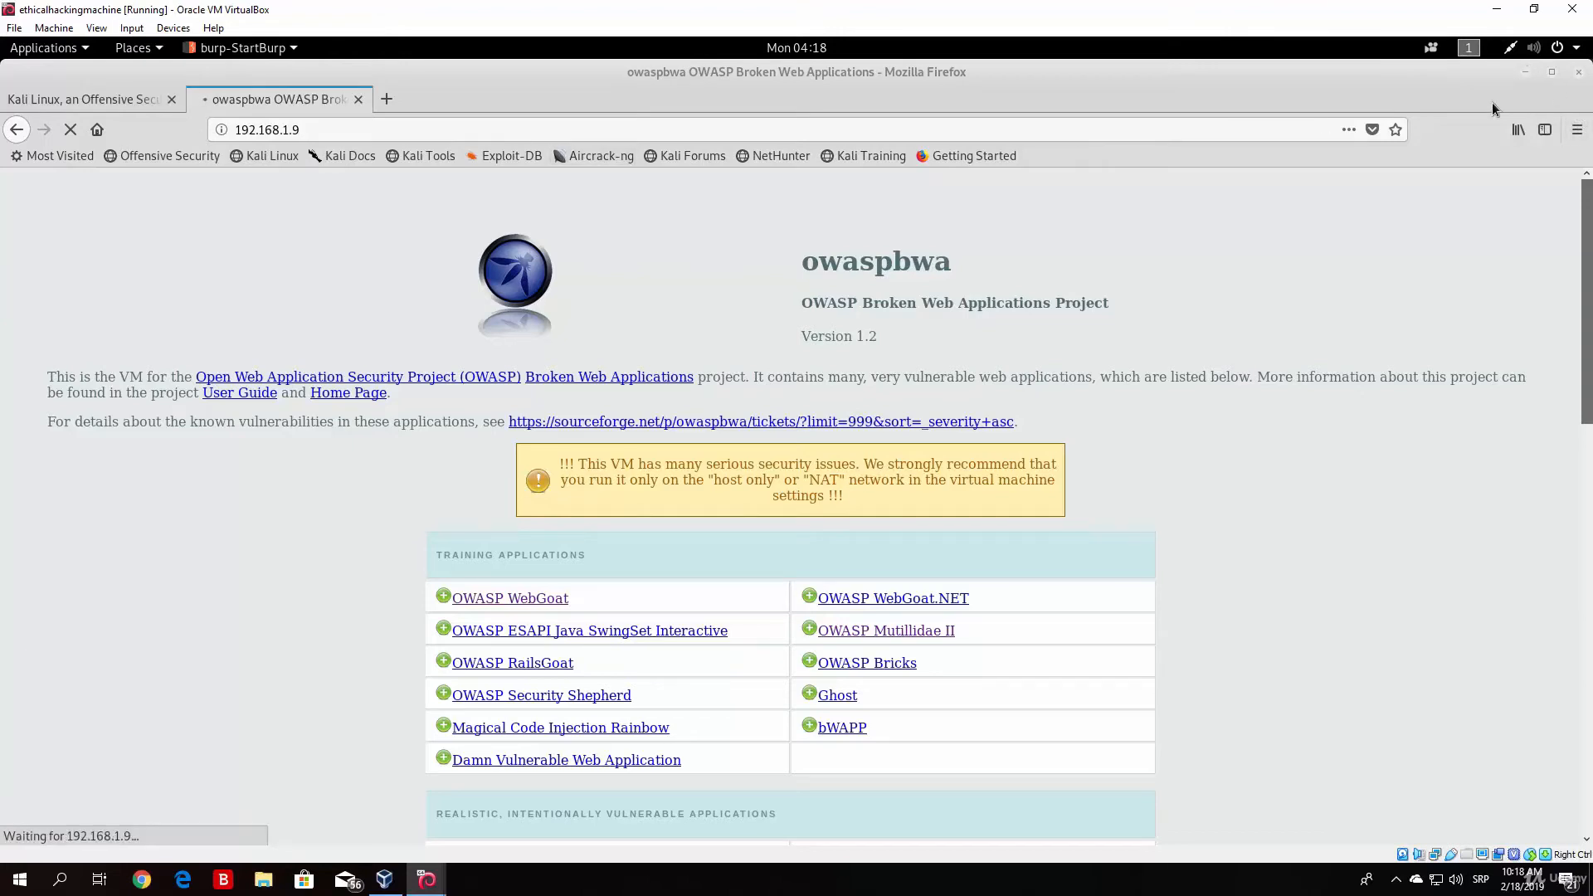
Step: Switch to Burp Suite and examine the full raw text of the intercepted request to 192.168.1.9
click(1524, 72)
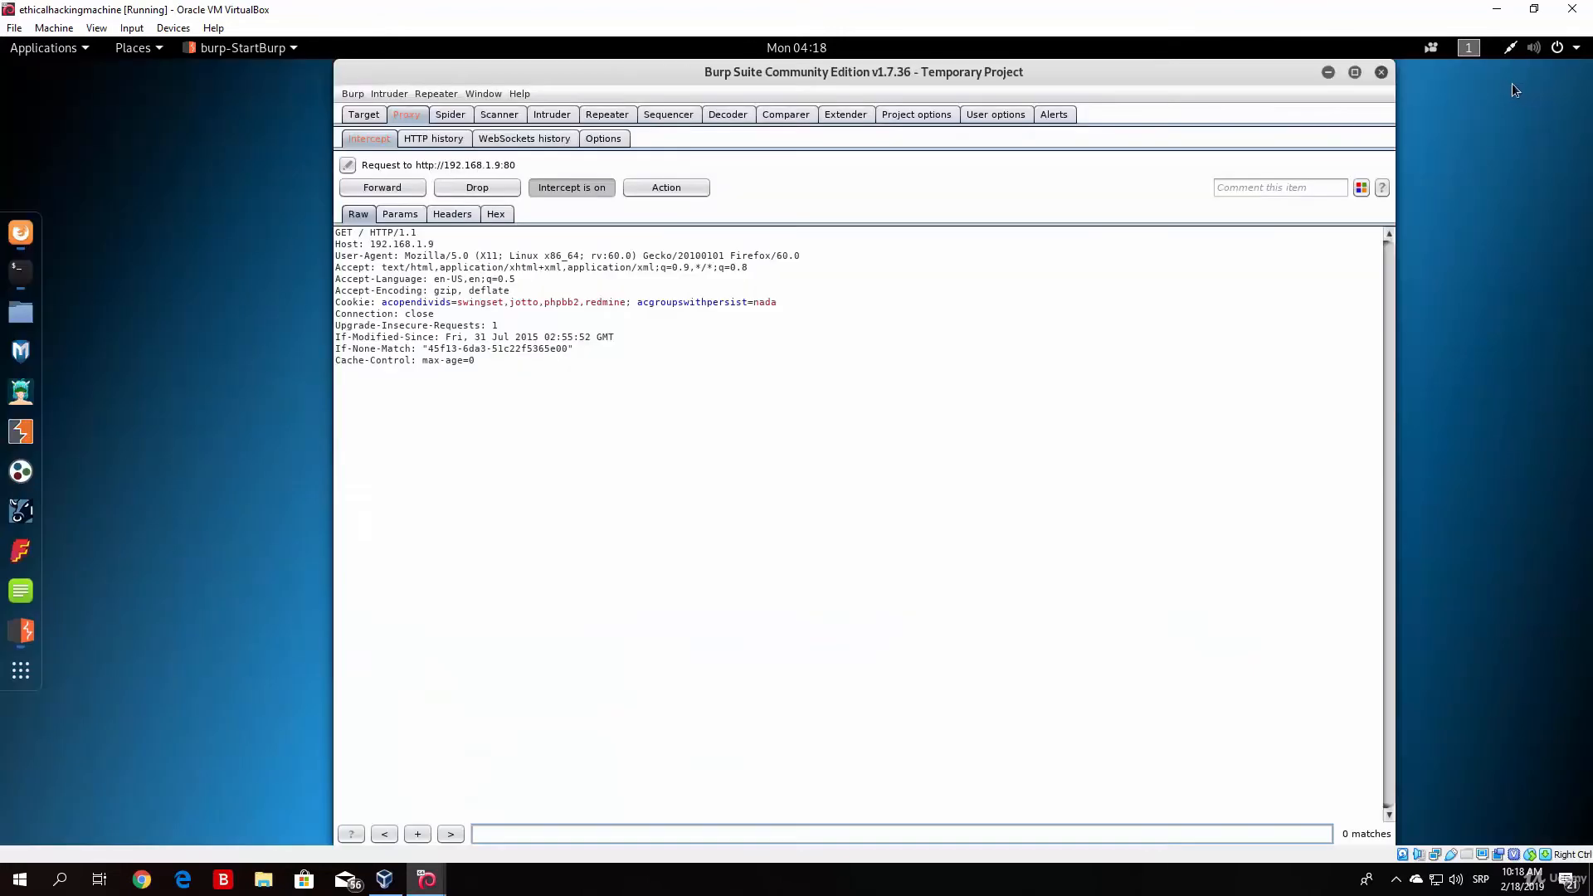
click(489, 364)
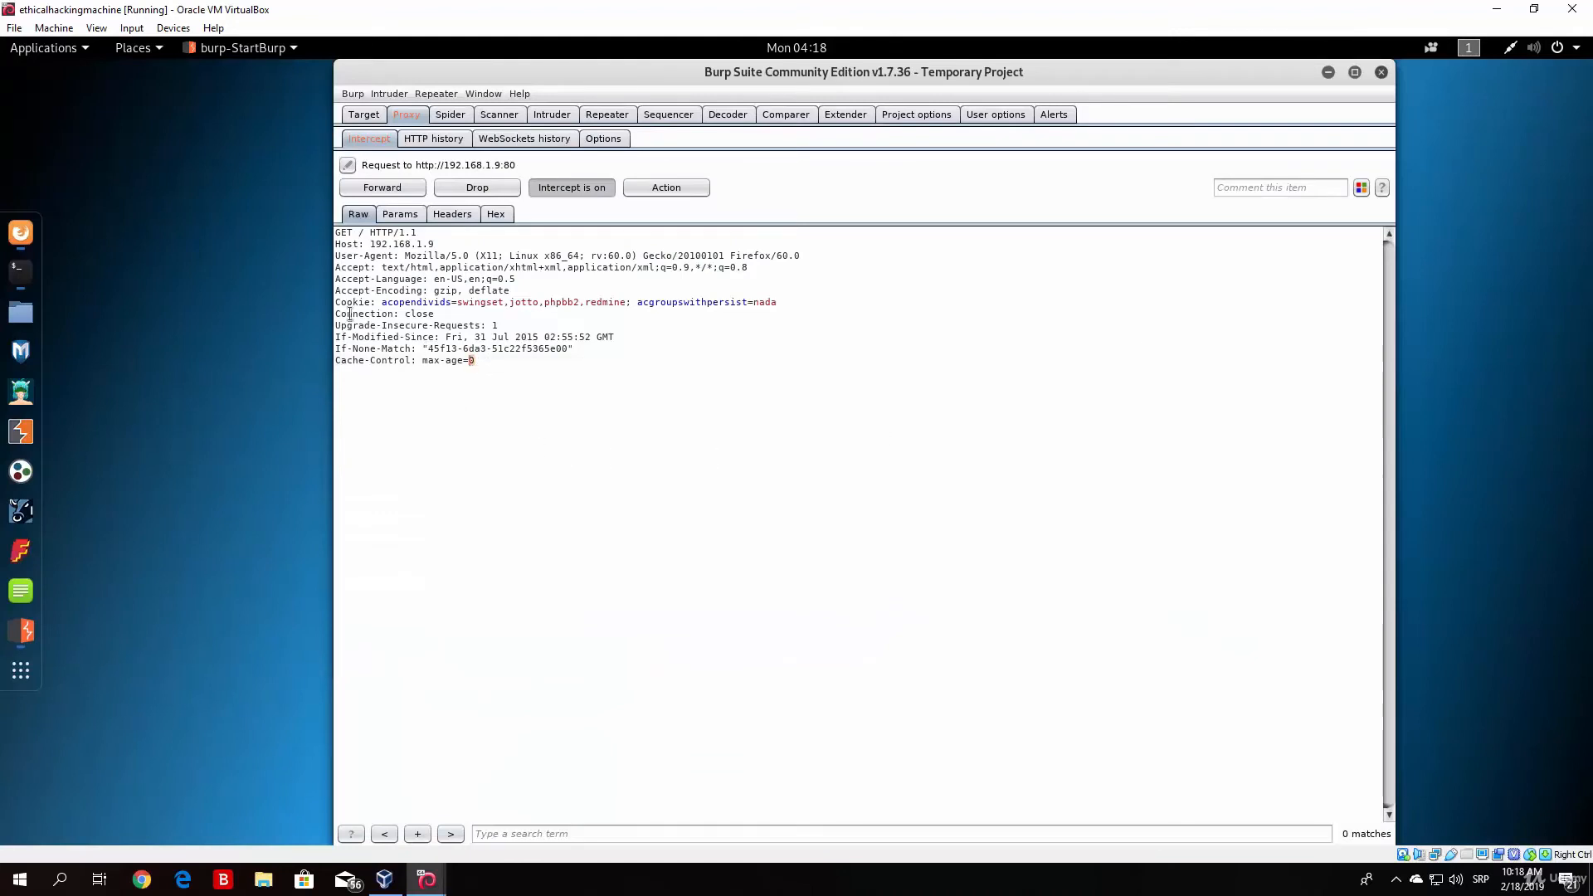
drag(350, 313, 289, 232)
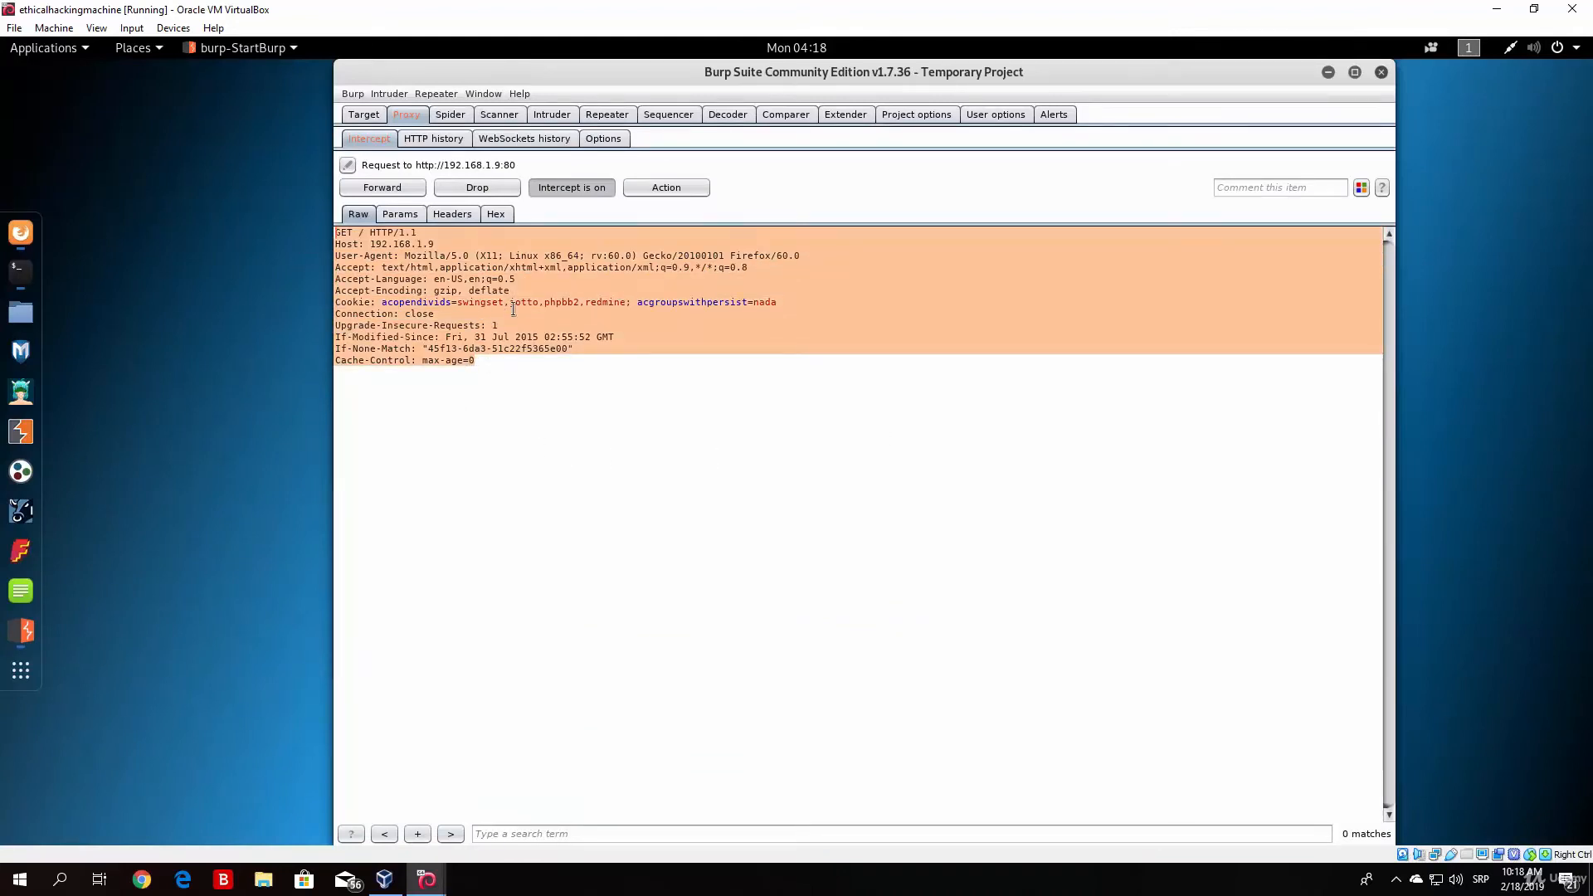
Step: Highlight the Host address 192.168.1.9 in the intercepted request, forward the request and switch to Firefox
drag(434, 244, 372, 244)
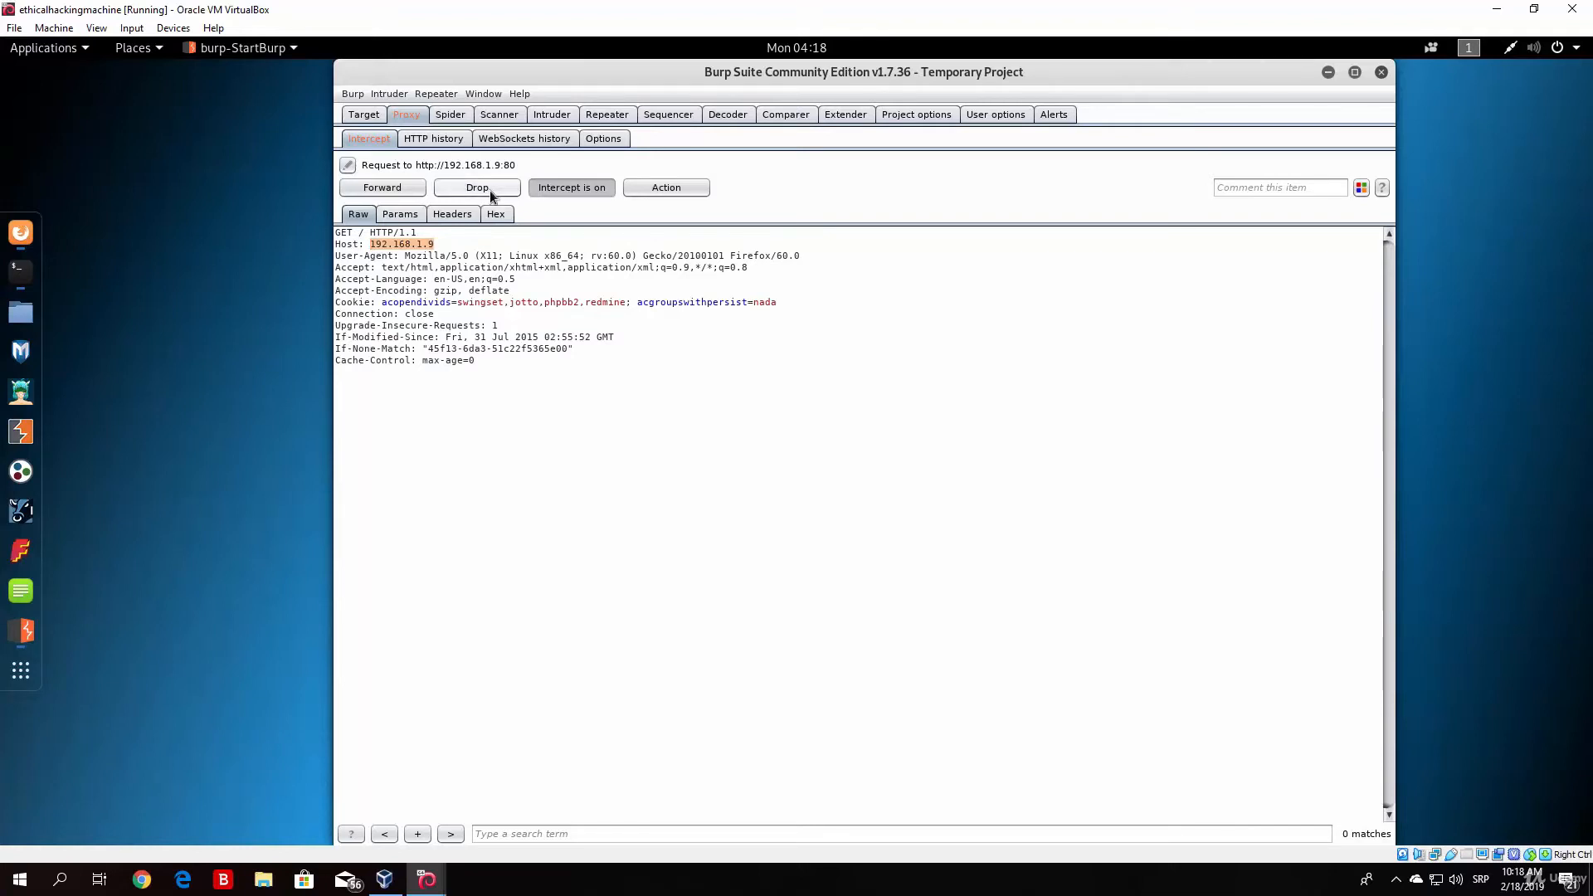
click(388, 190)
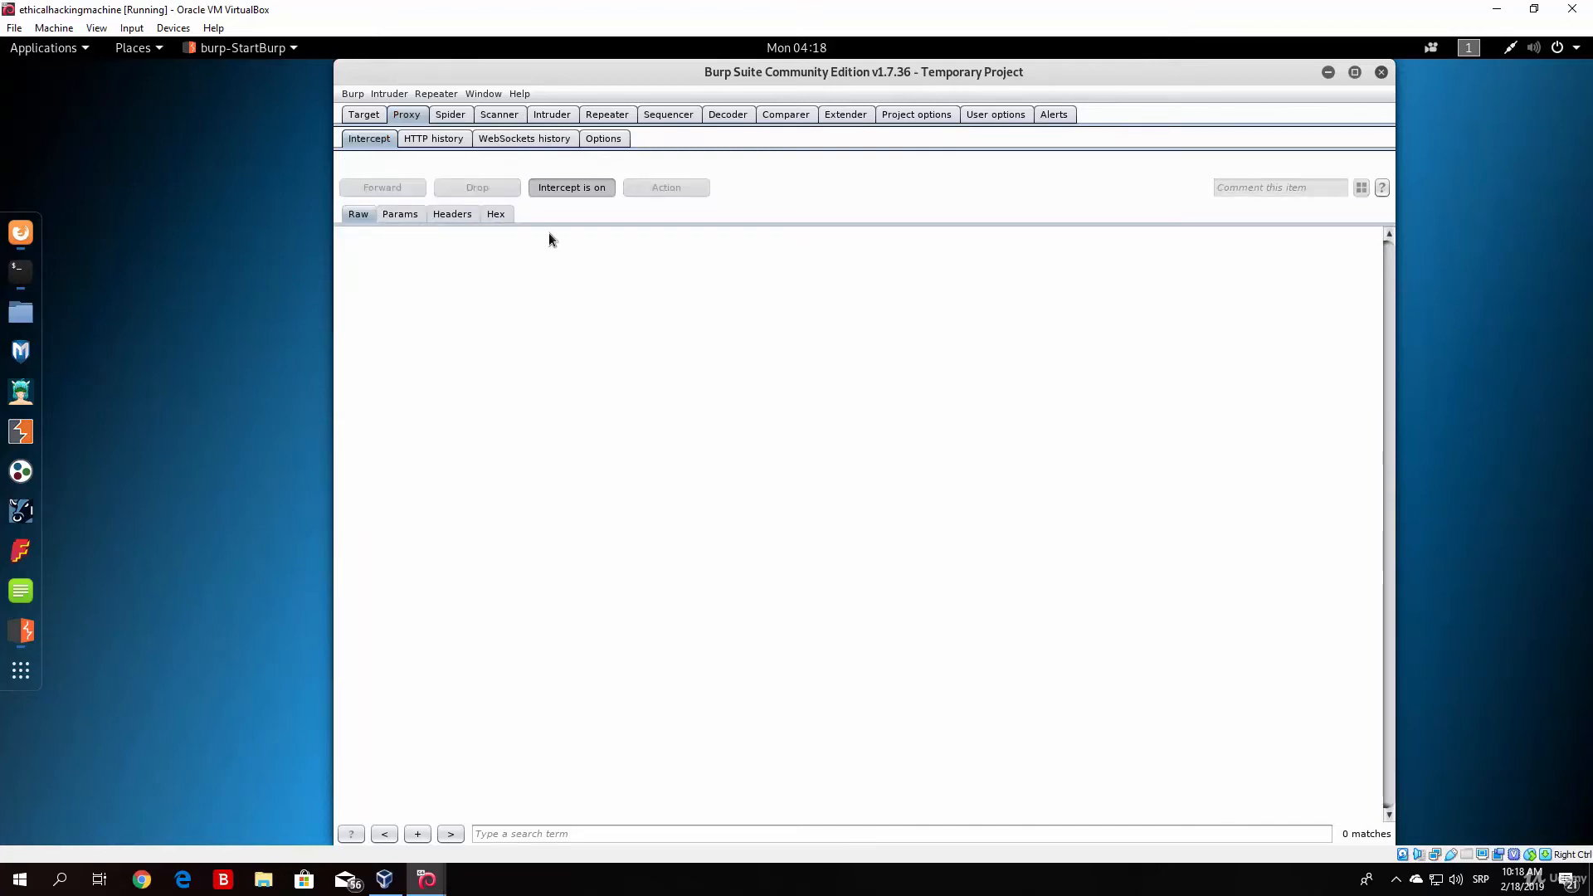
right_click(14, 243)
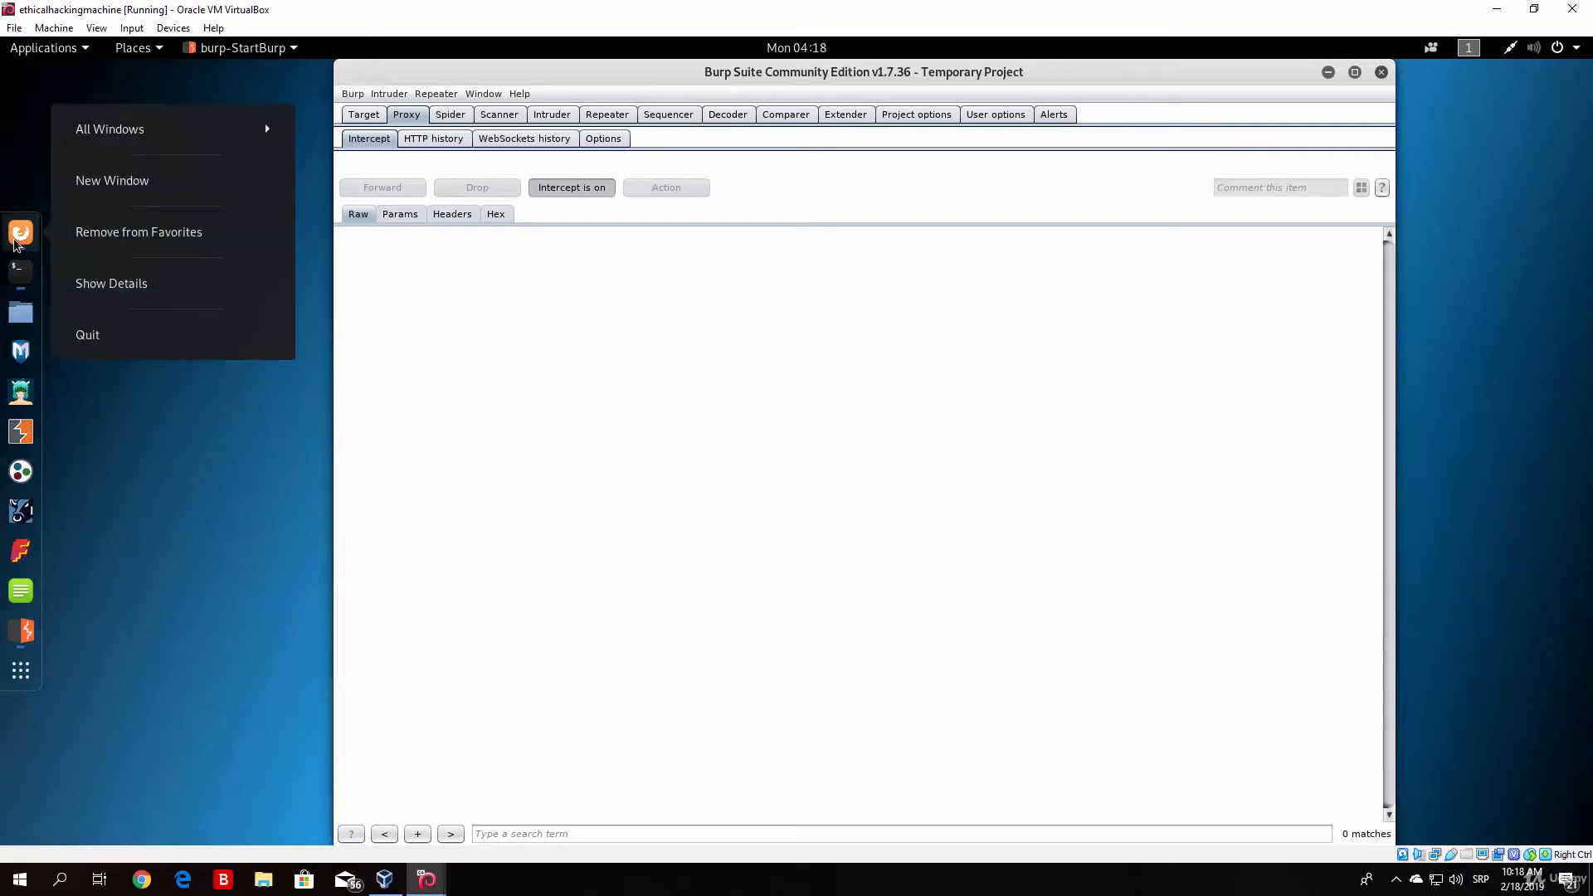
click(131, 366)
click(36, 233)
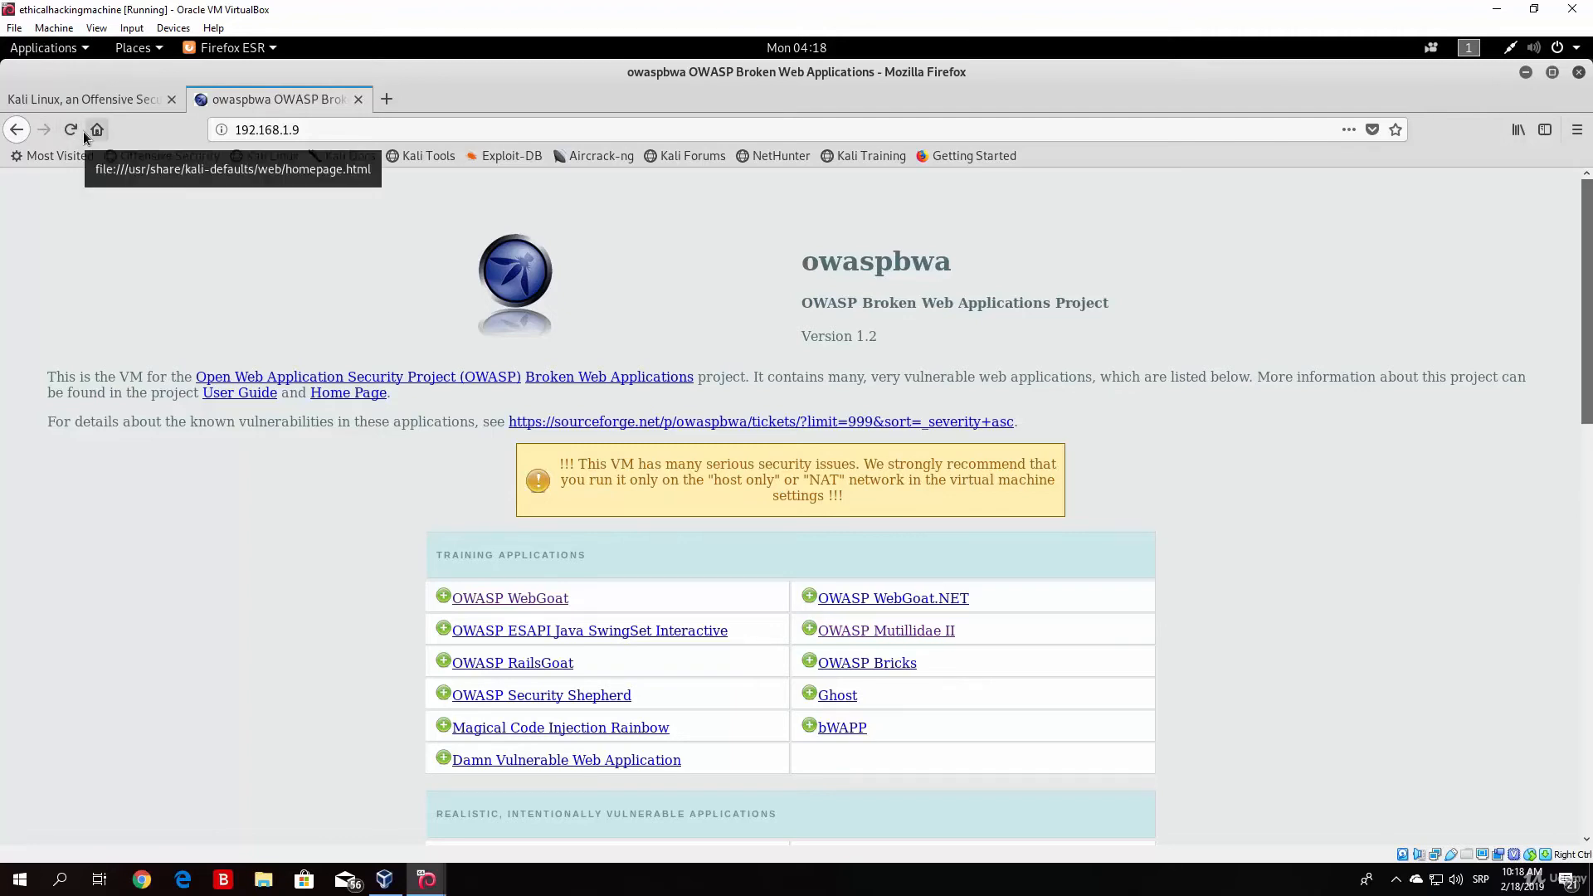
Step: Switch to Burp Suite to turn interception off, then reload the owaspbwa page in Firefox
click(1526, 73)
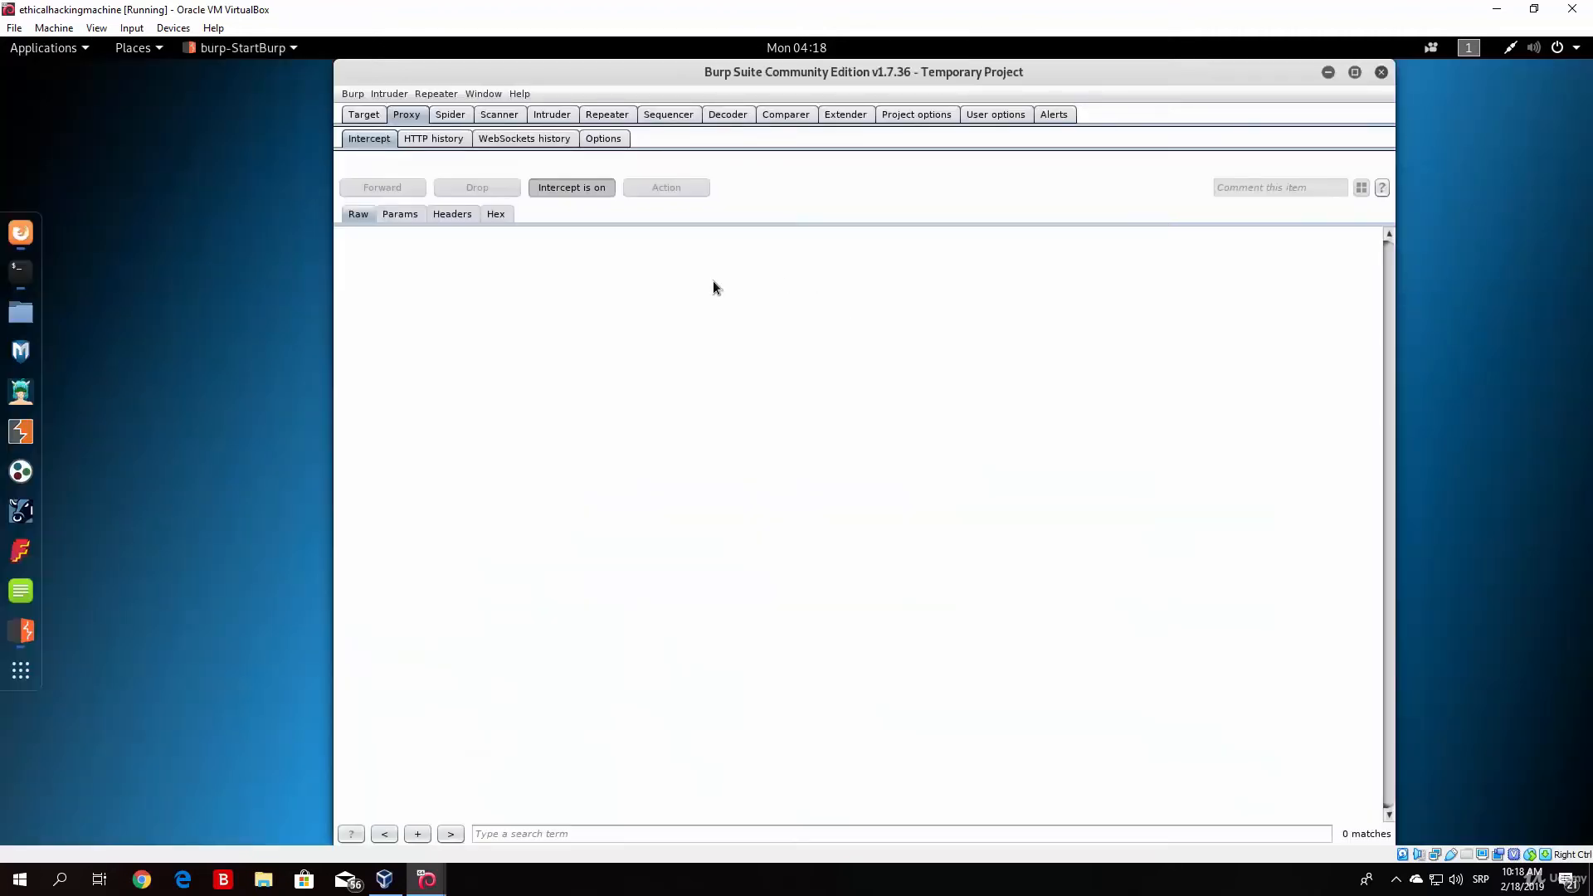
click(580, 195)
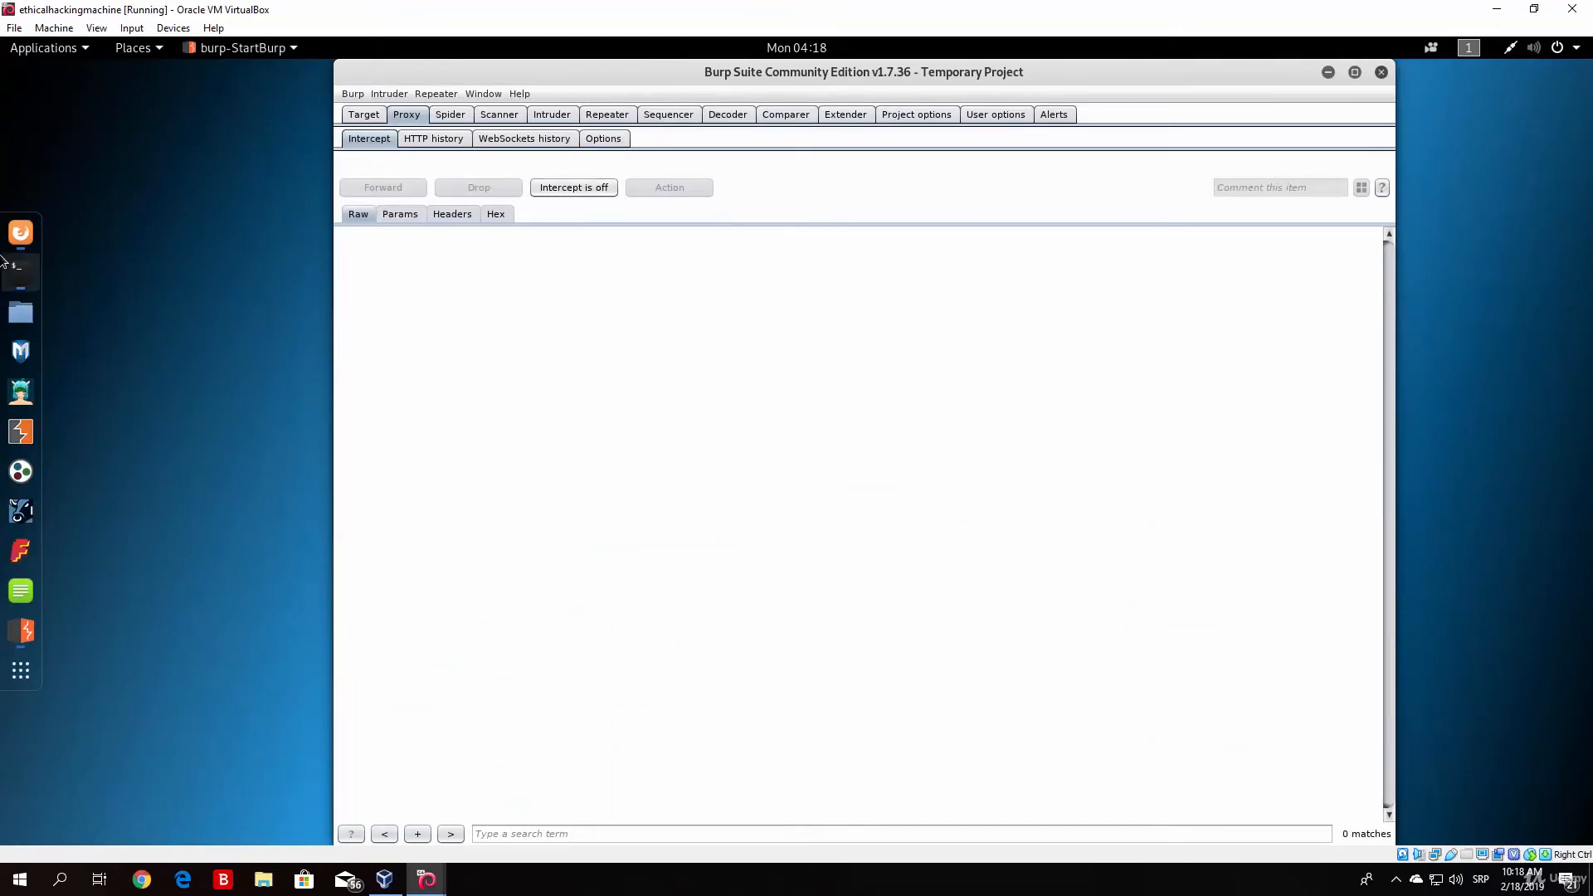
click(20, 233)
click(70, 131)
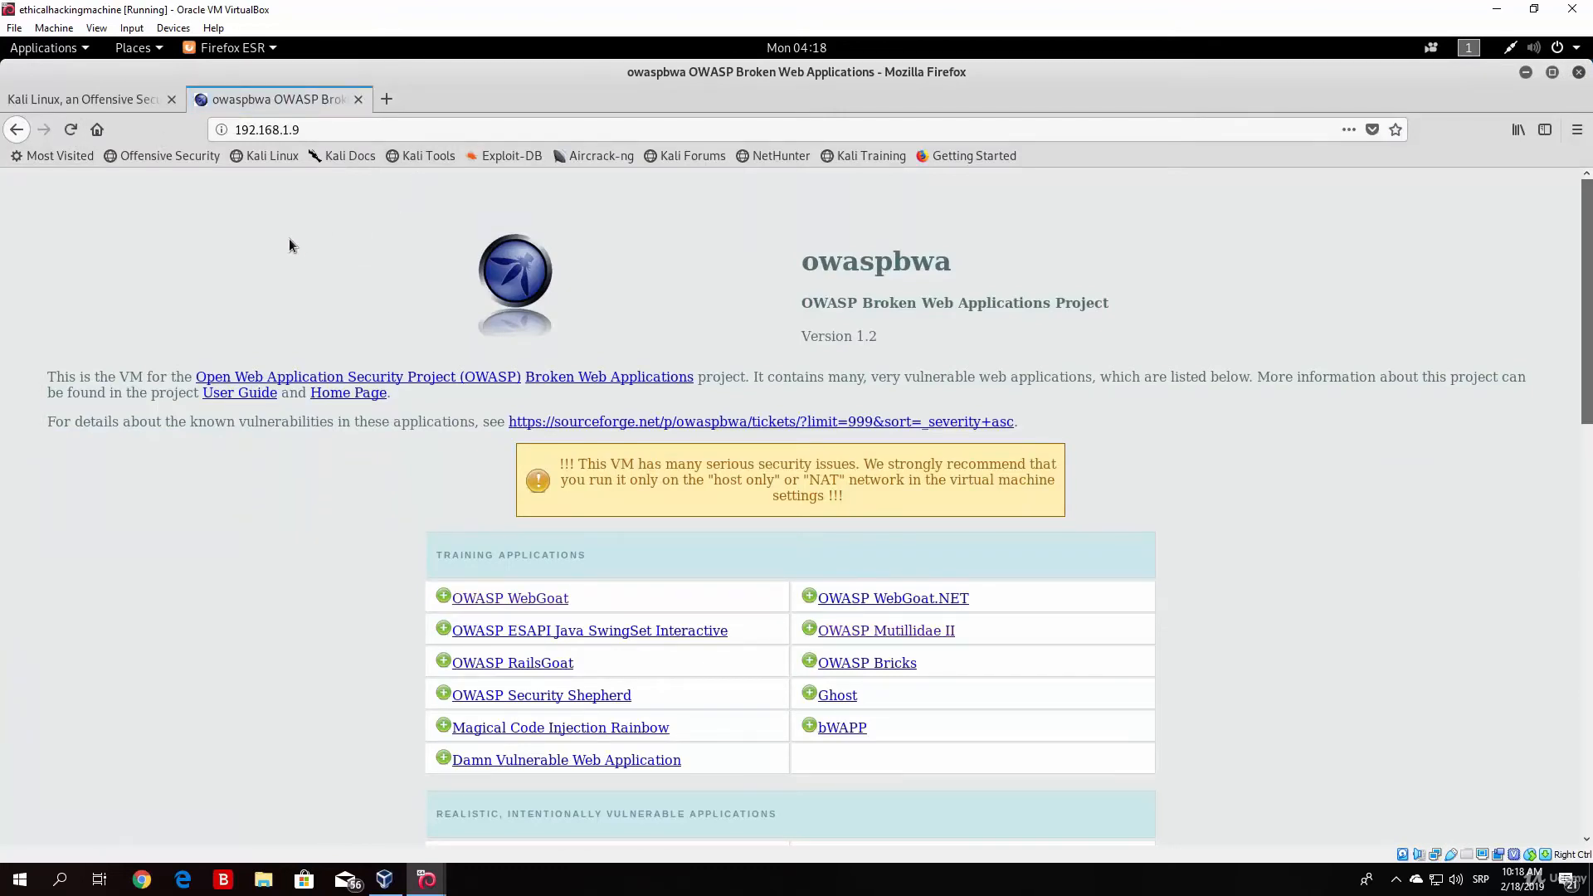
mouse_move(1588, 249)
mouse_down()
mouse_move(1588, 366)
mouse_move(1590, 248)
mouse_up()
Step: Switch to Burp Suite, check the proxy listener options and return to the Intercept view
click(1526, 67)
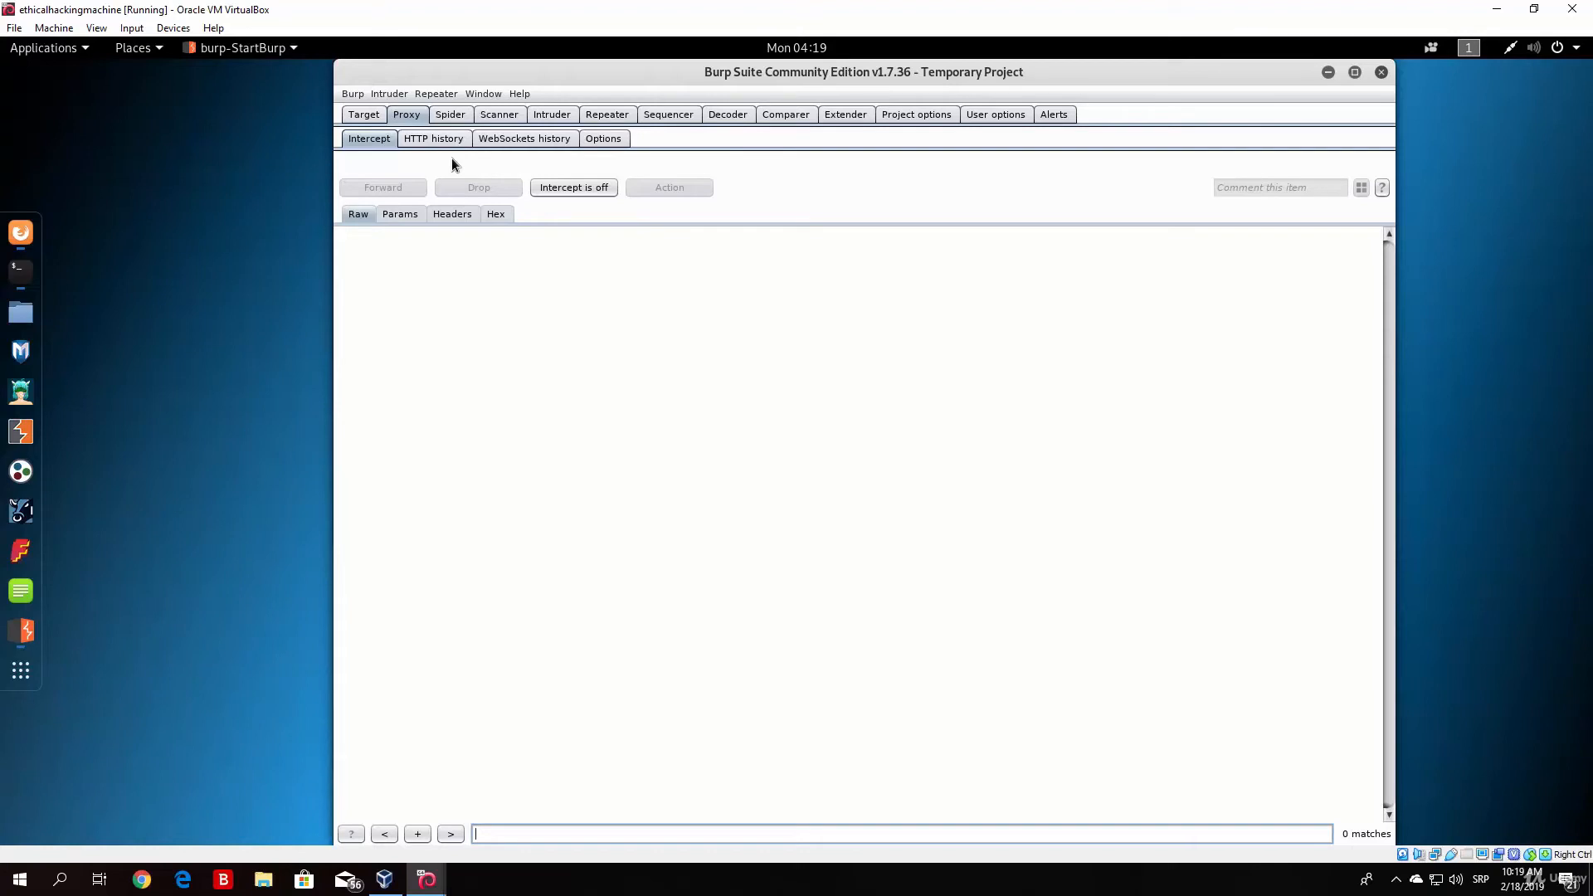
click(21, 232)
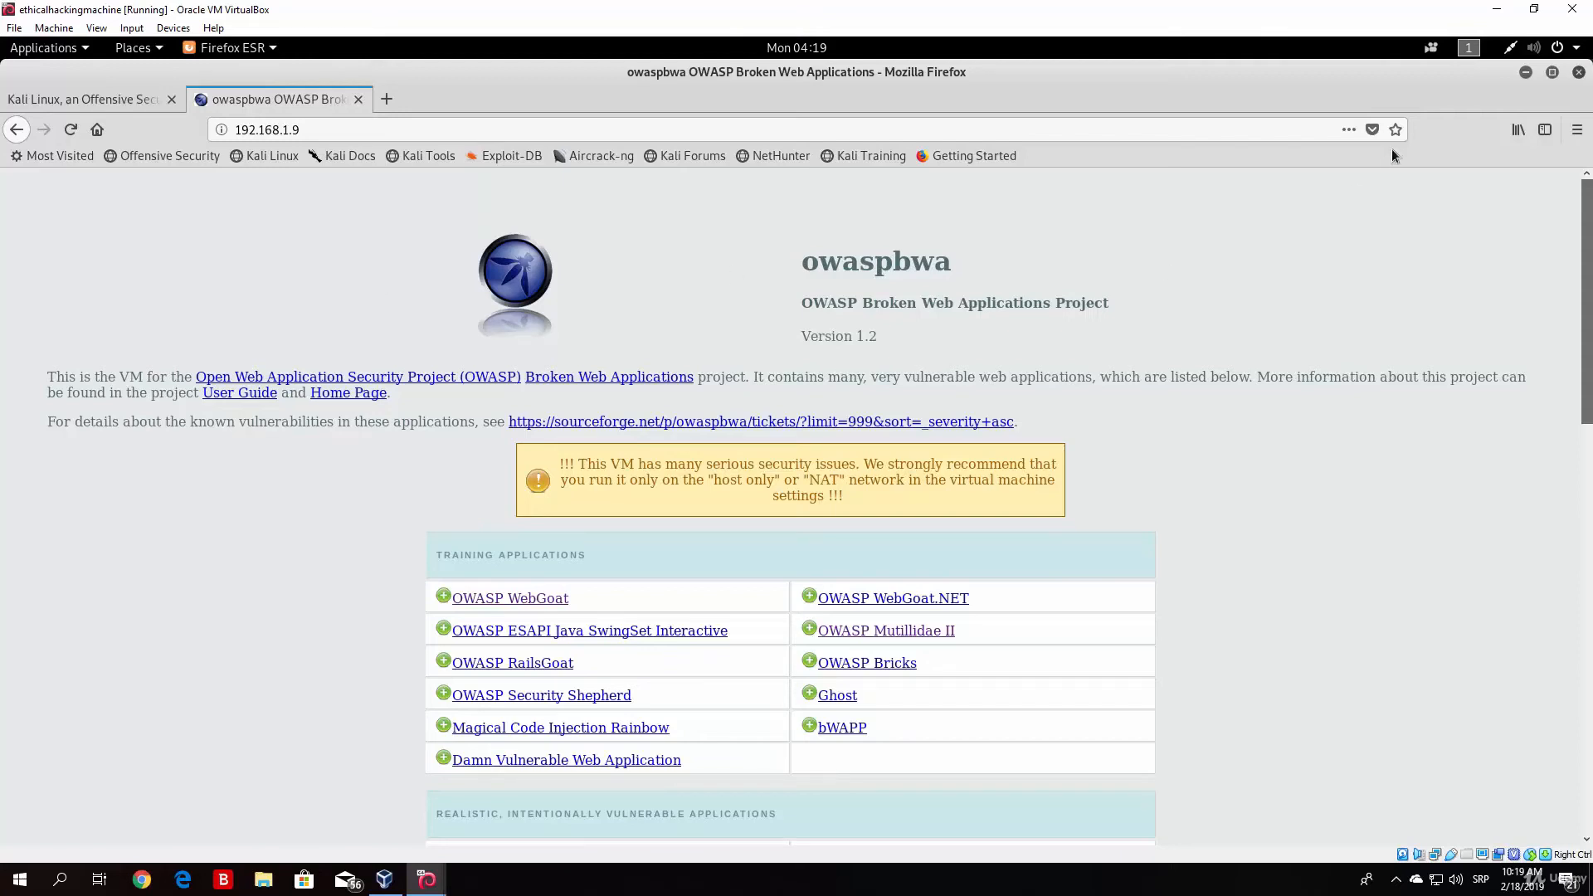
click(1525, 73)
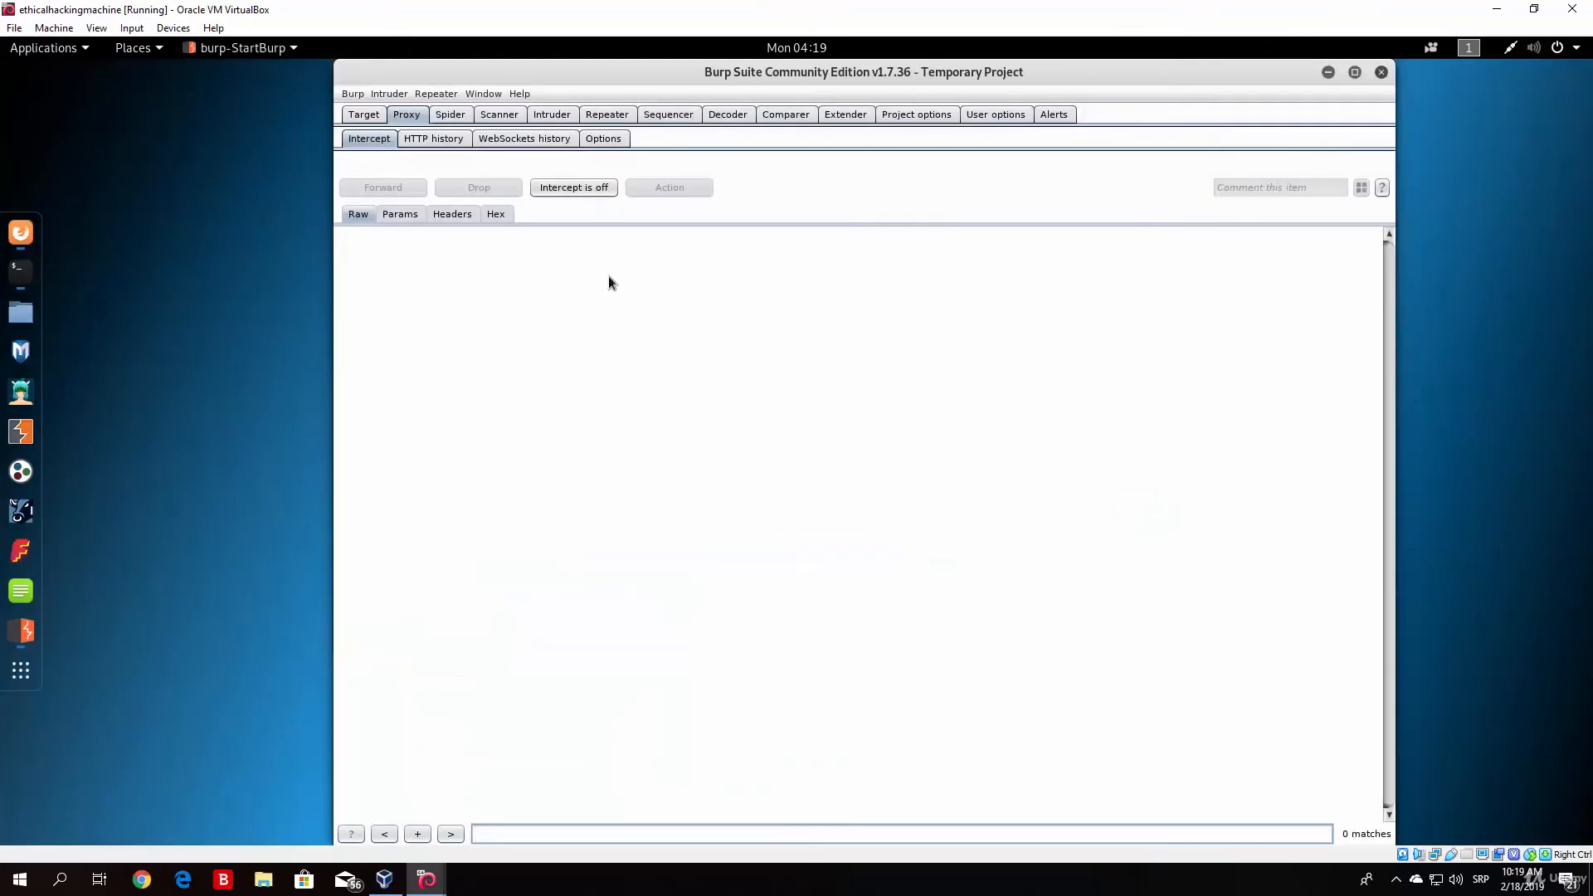
click(600, 138)
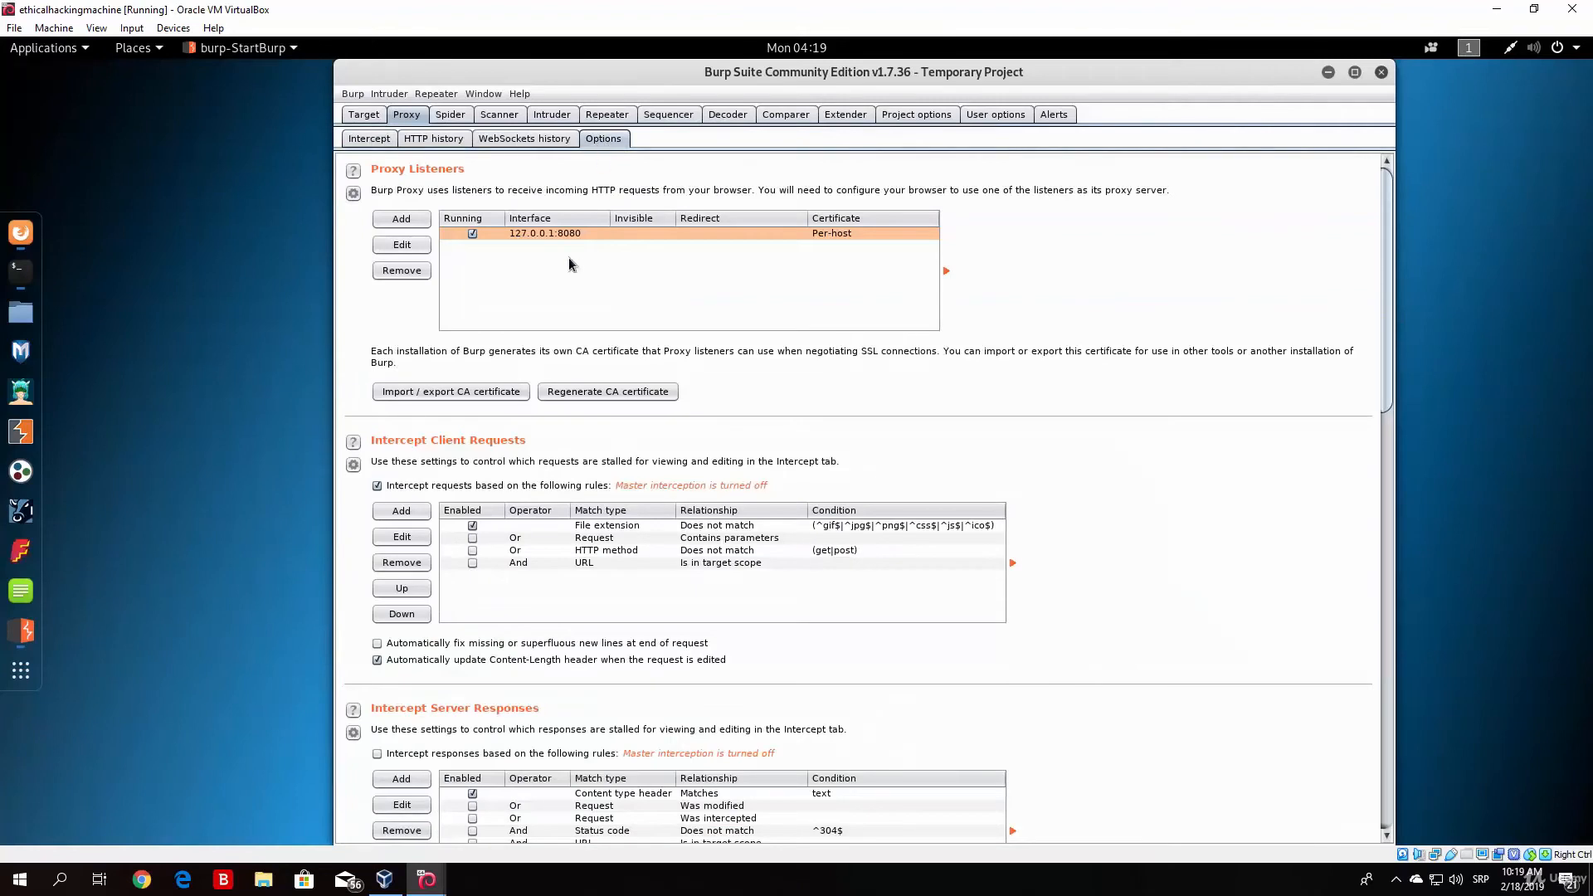
click(369, 138)
Step: Switch to Firefox, open Preferences and check the manual proxy configuration in the network connection settings
click(5, 225)
click(87, 103)
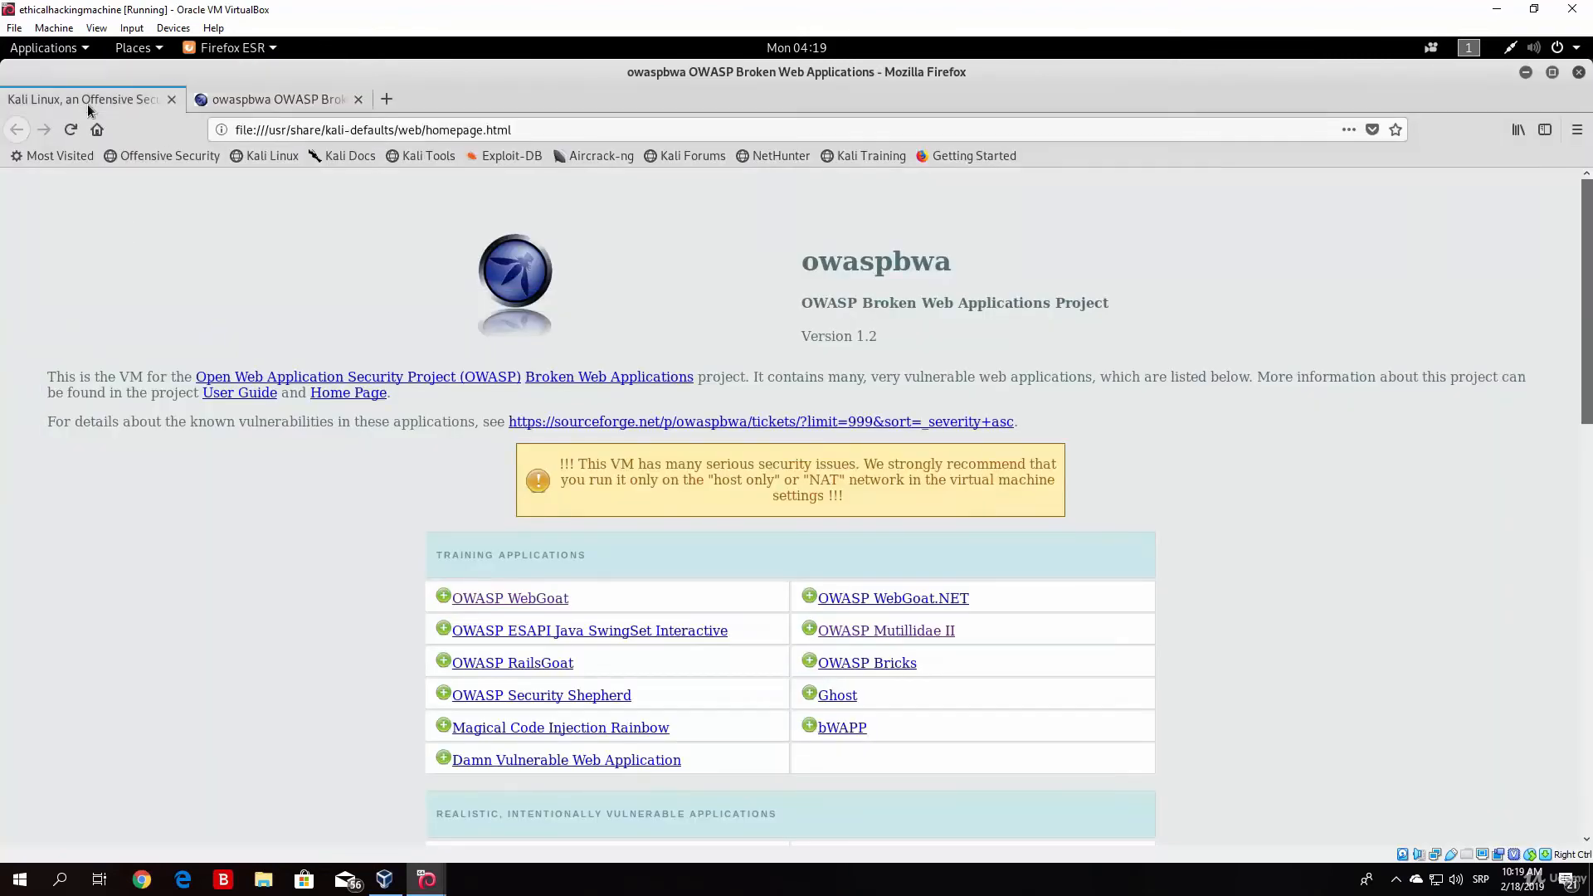
click(1577, 129)
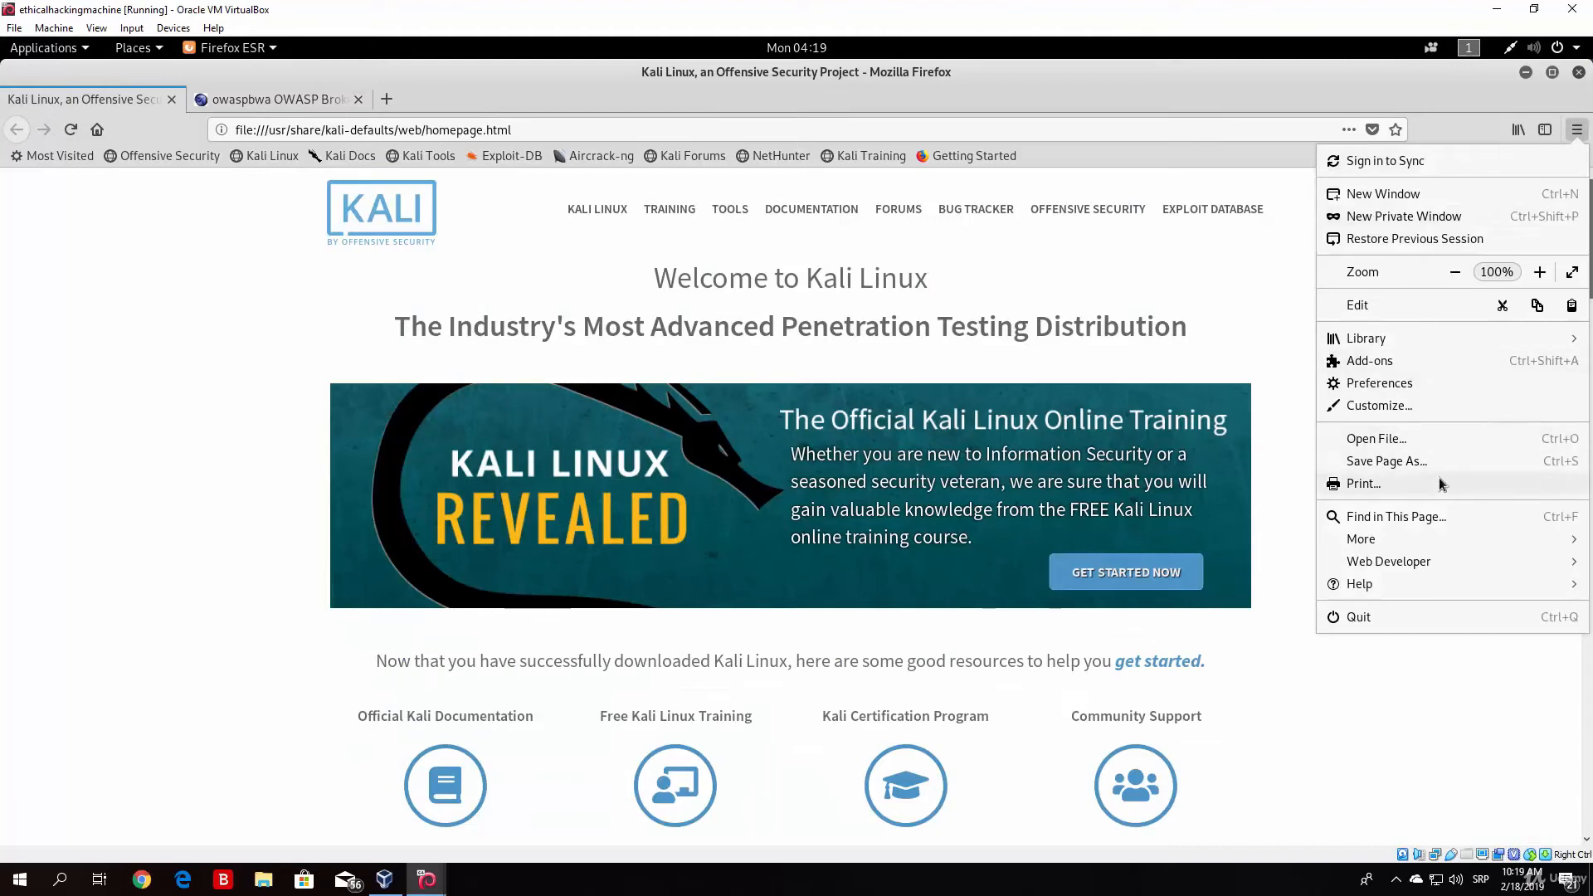
click(1441, 382)
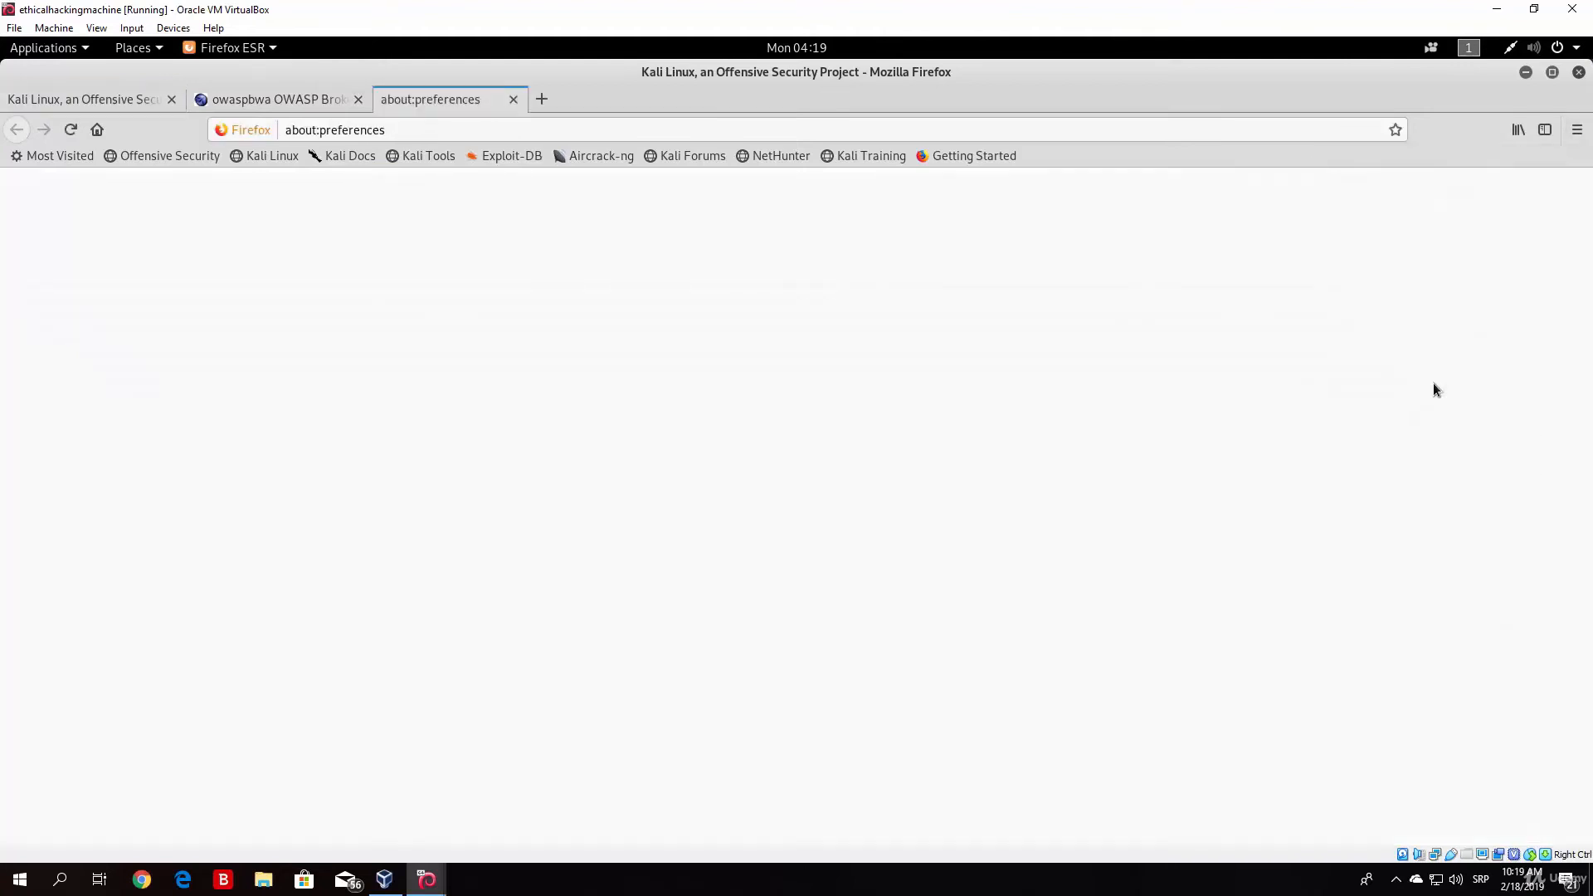
drag(1587, 307, 1587, 768)
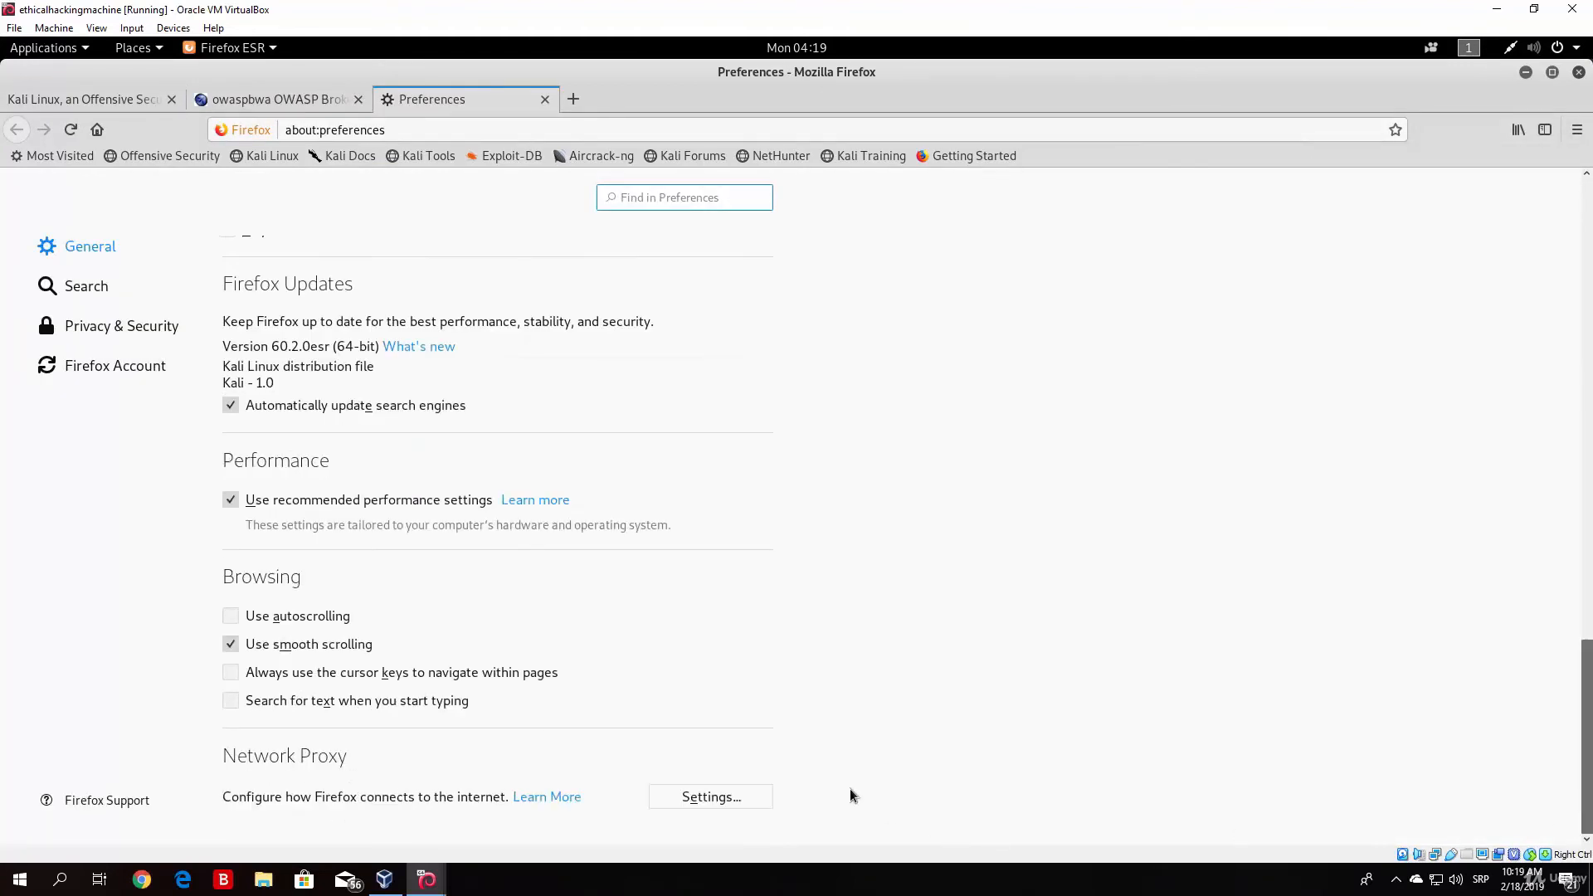
click(695, 797)
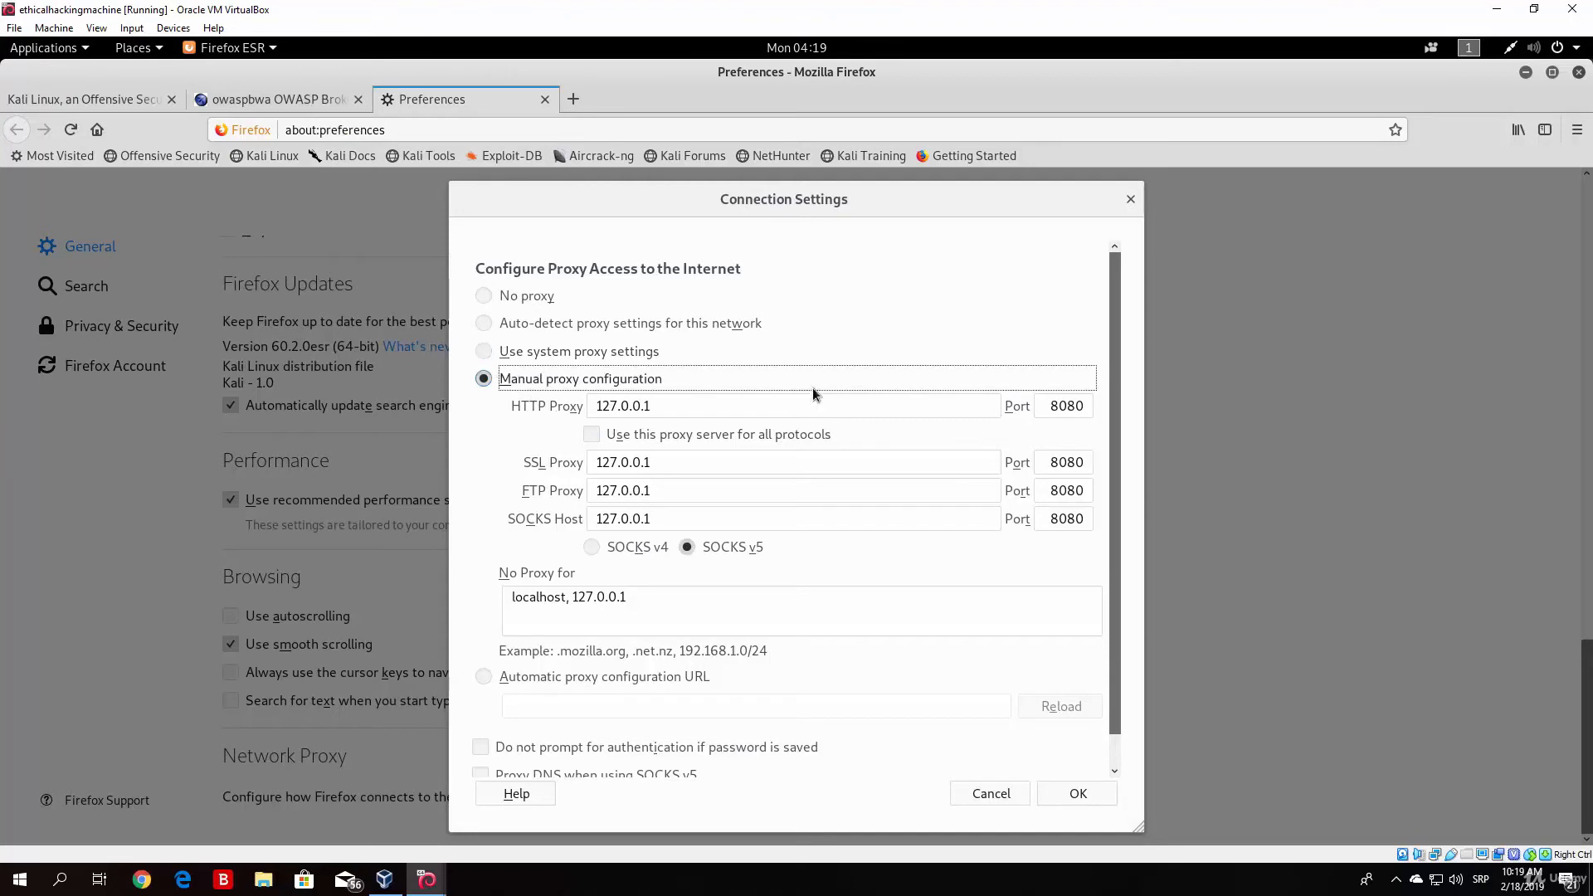
click(1078, 794)
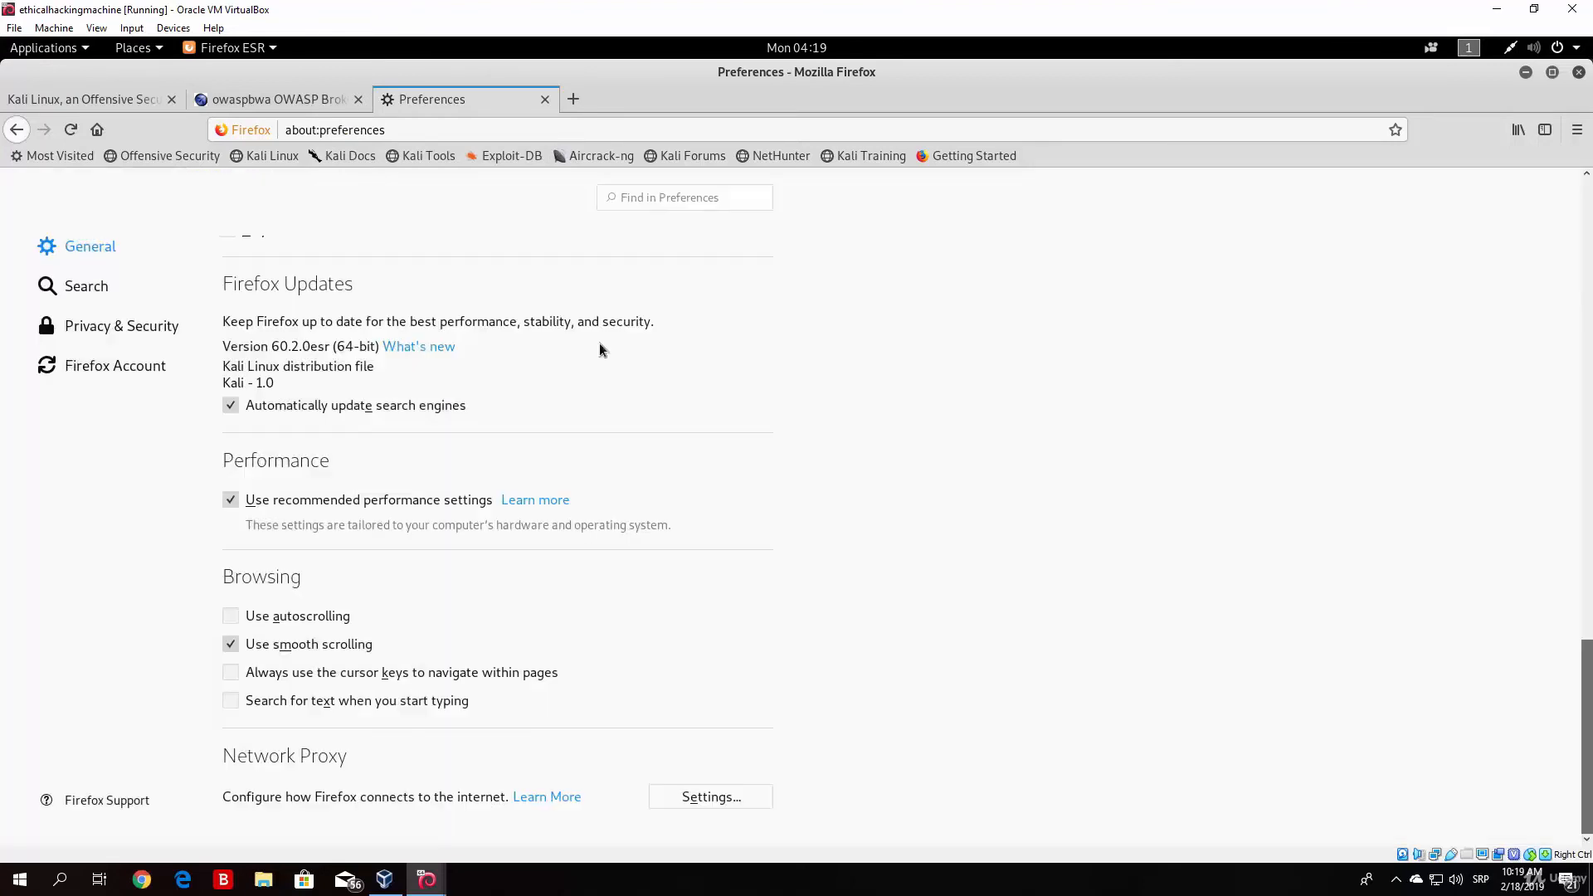
click(1553, 72)
click(724, 240)
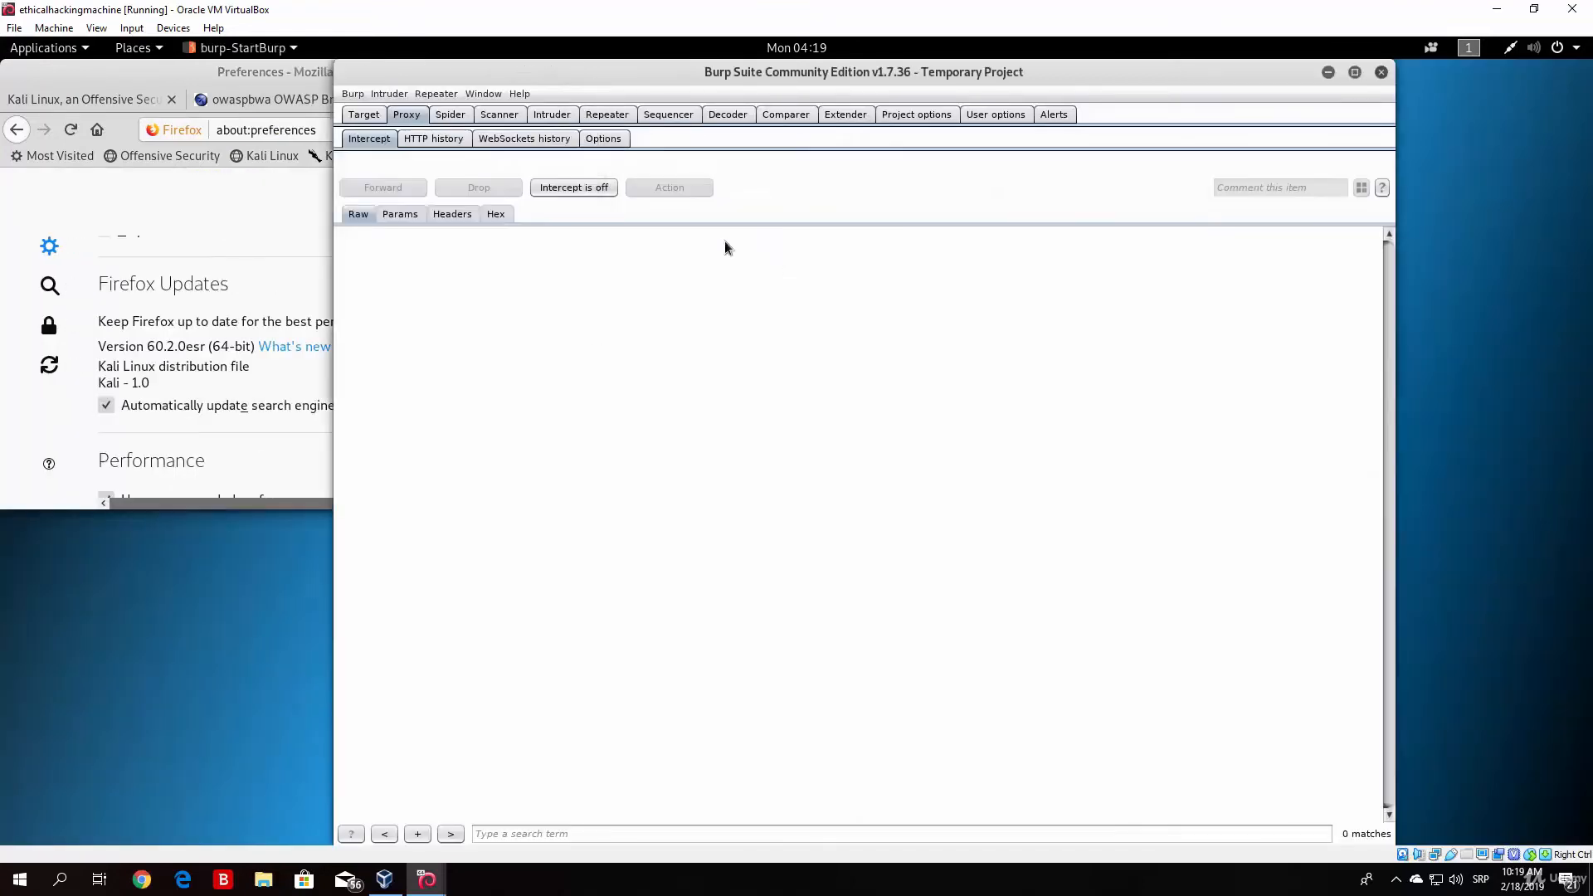
click(267, 224)
click(580, 100)
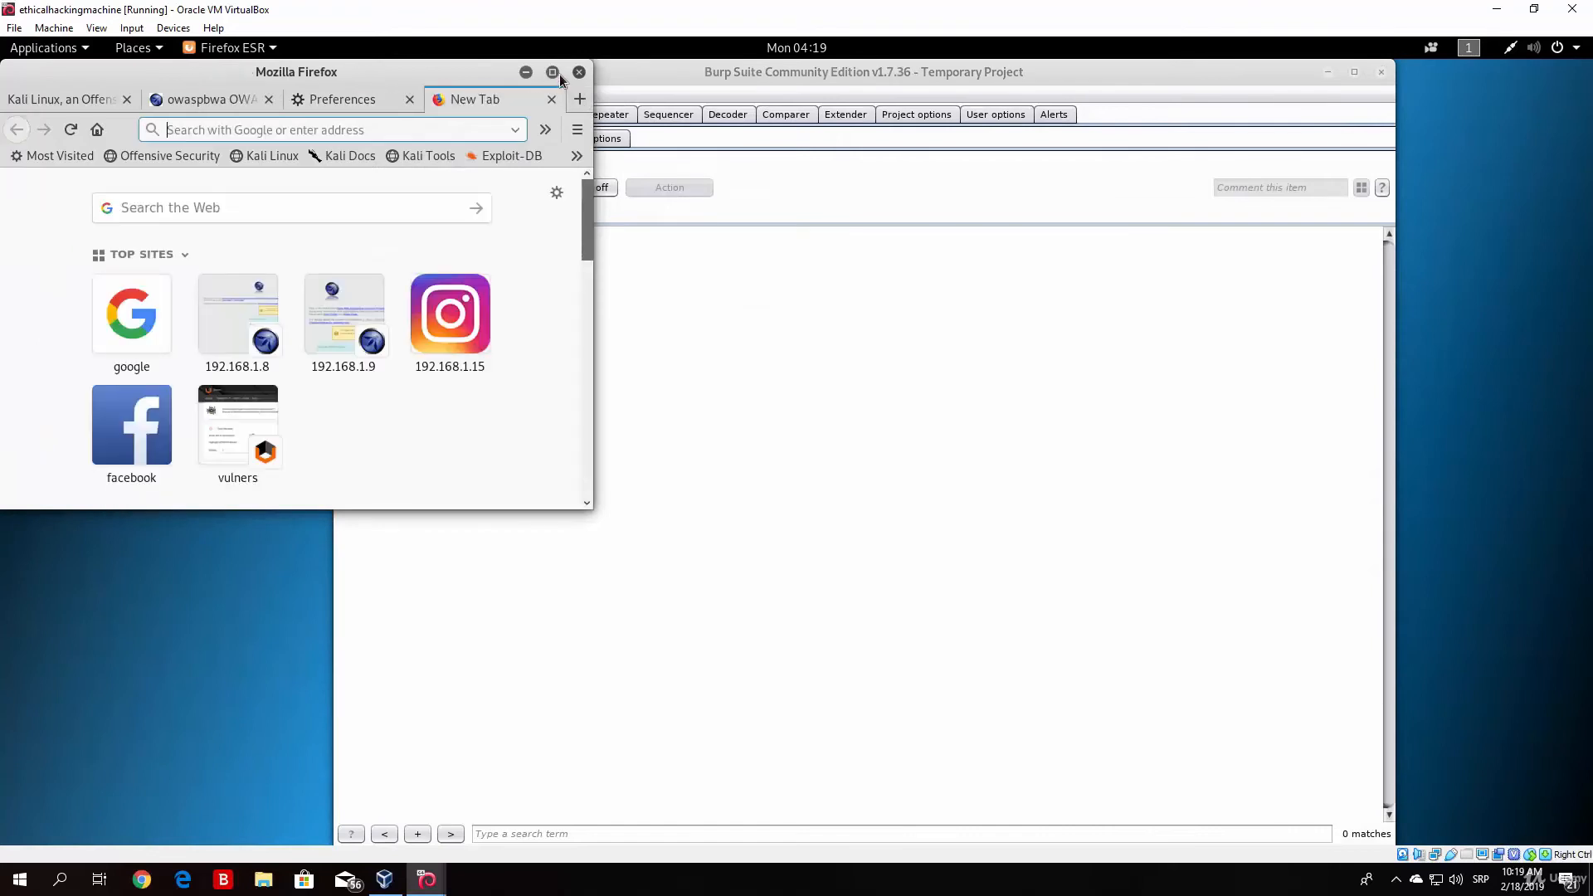
click(552, 72)
text(h)
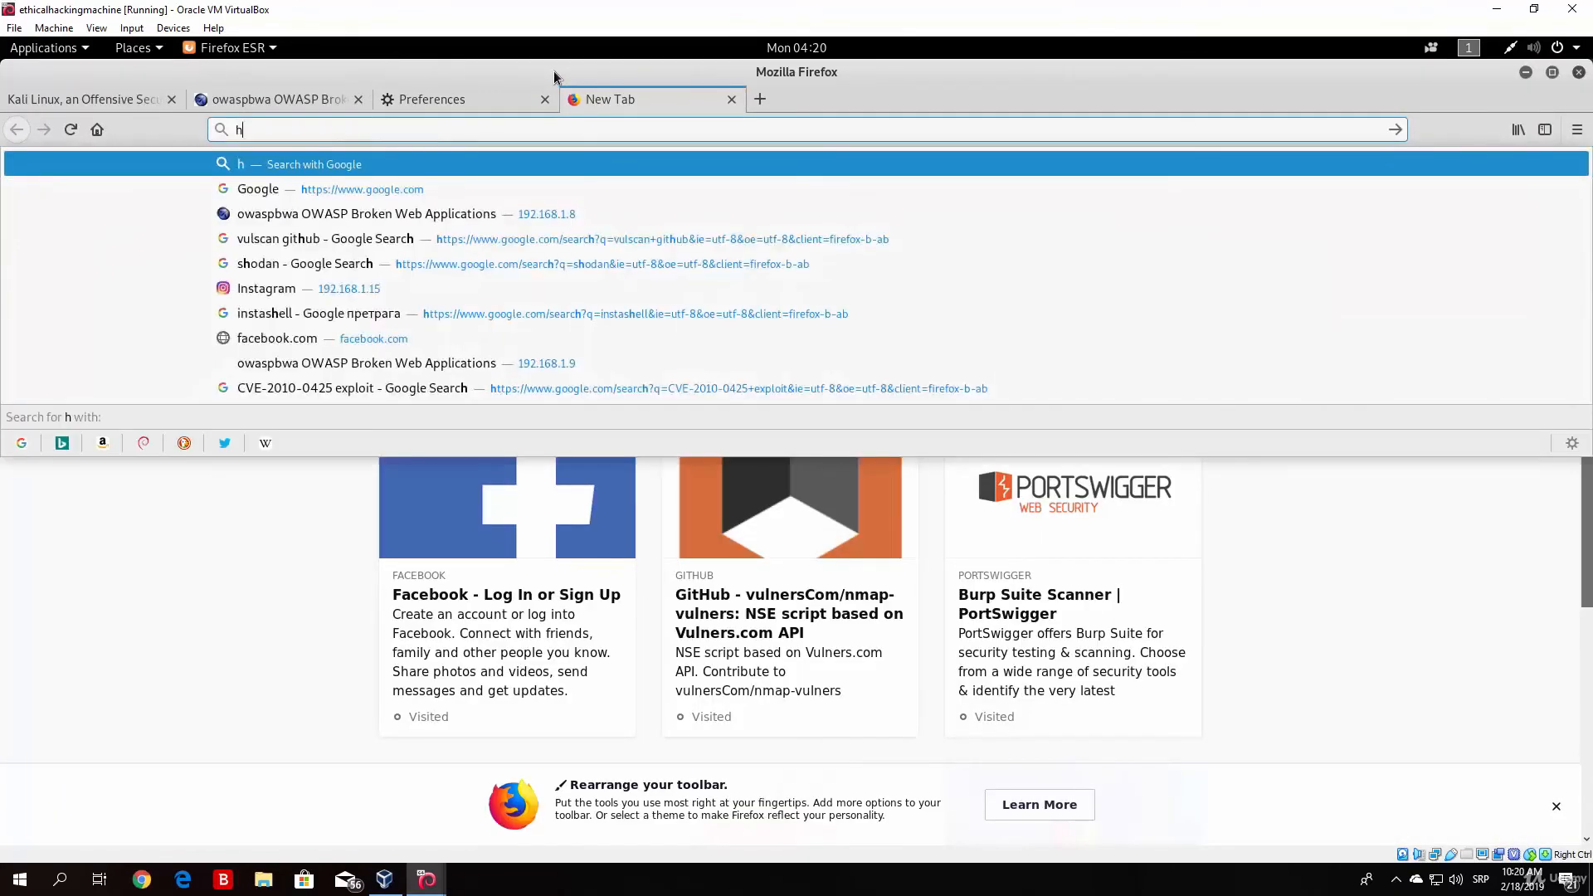
text(ttp>)
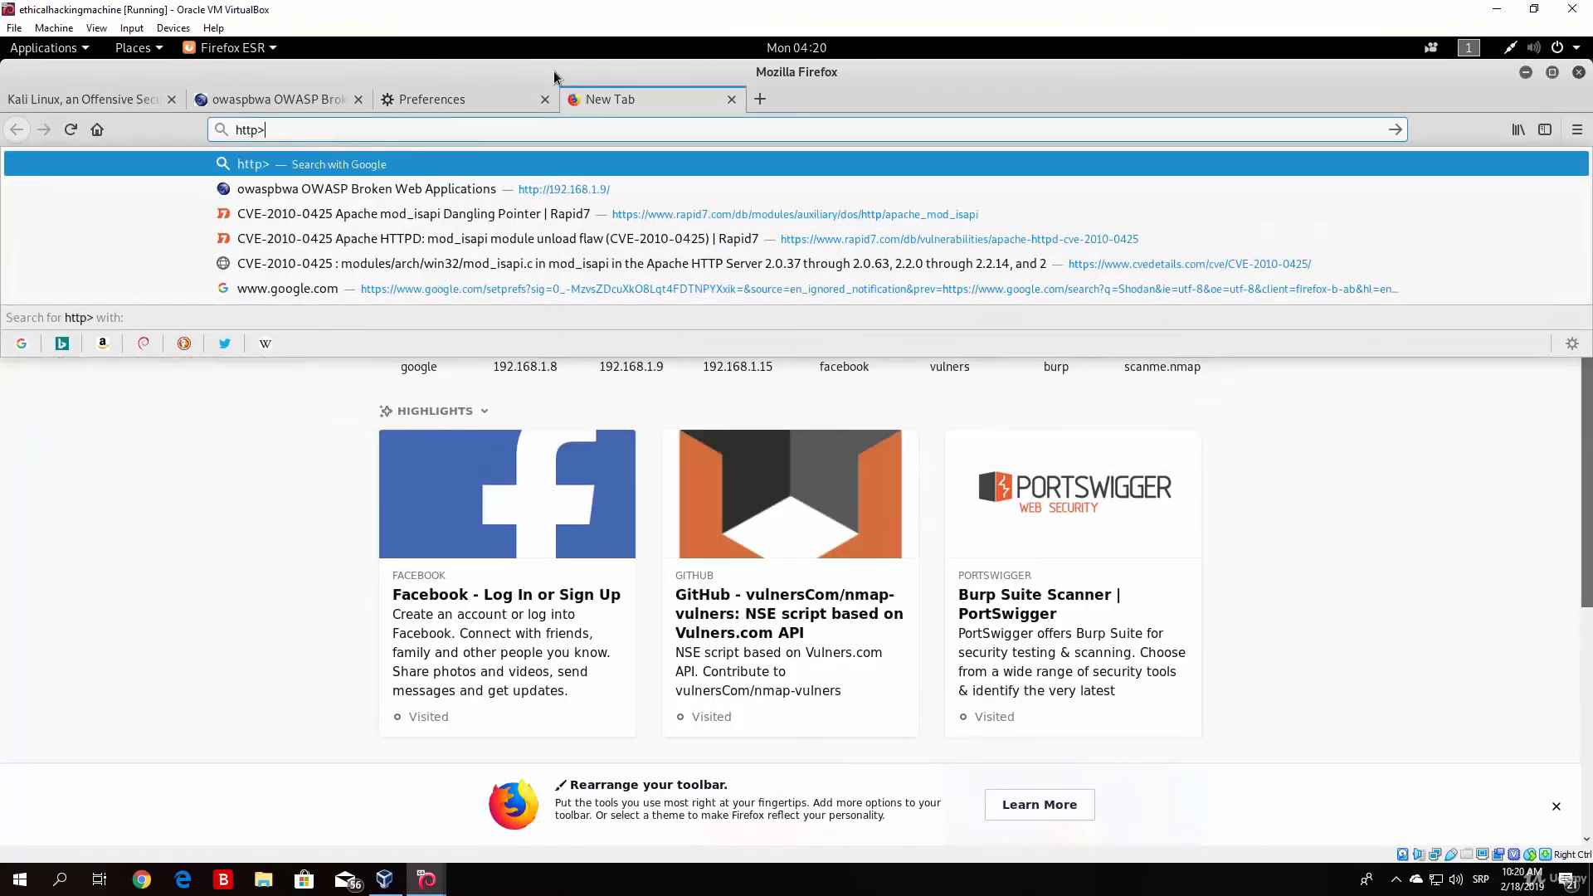
key(BackSpace)
text(:)
key(BackSpace)
text(:/)
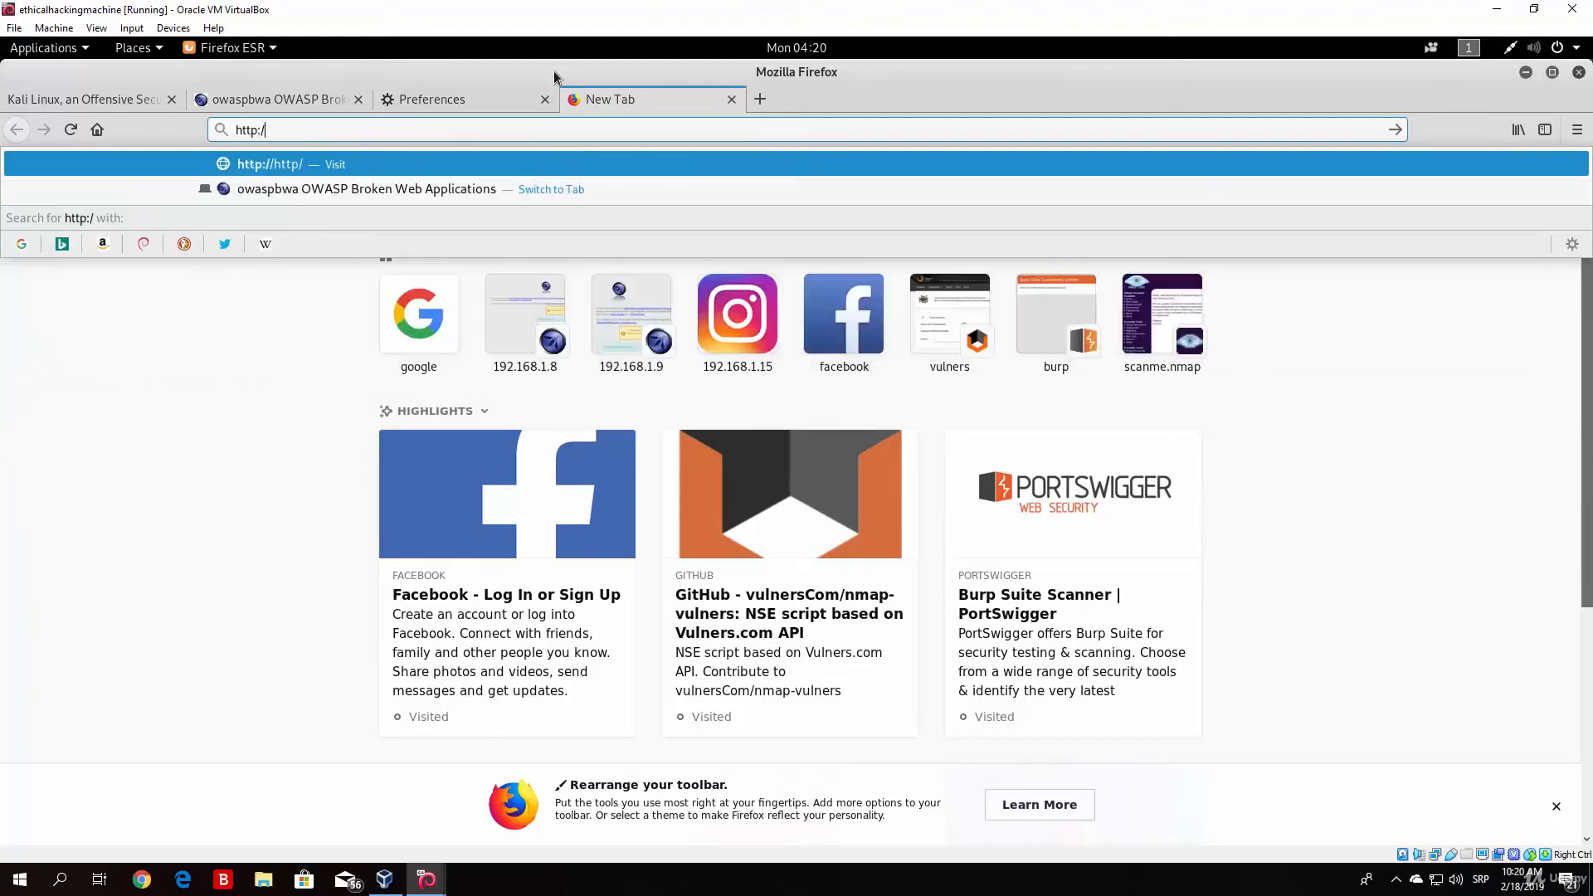
text(/burp/)
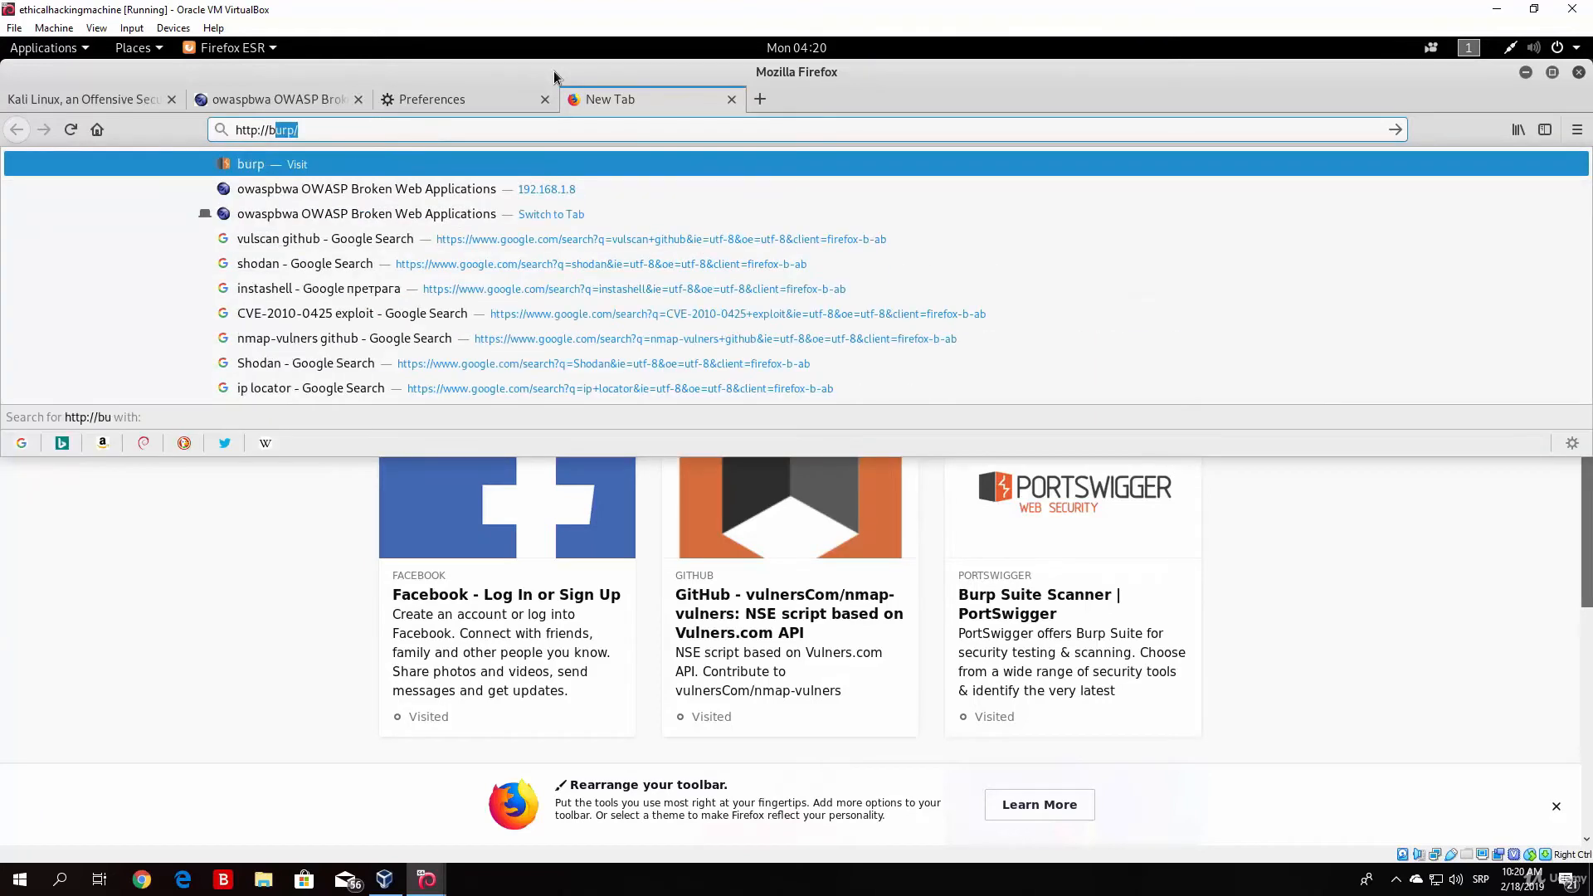
key(Return)
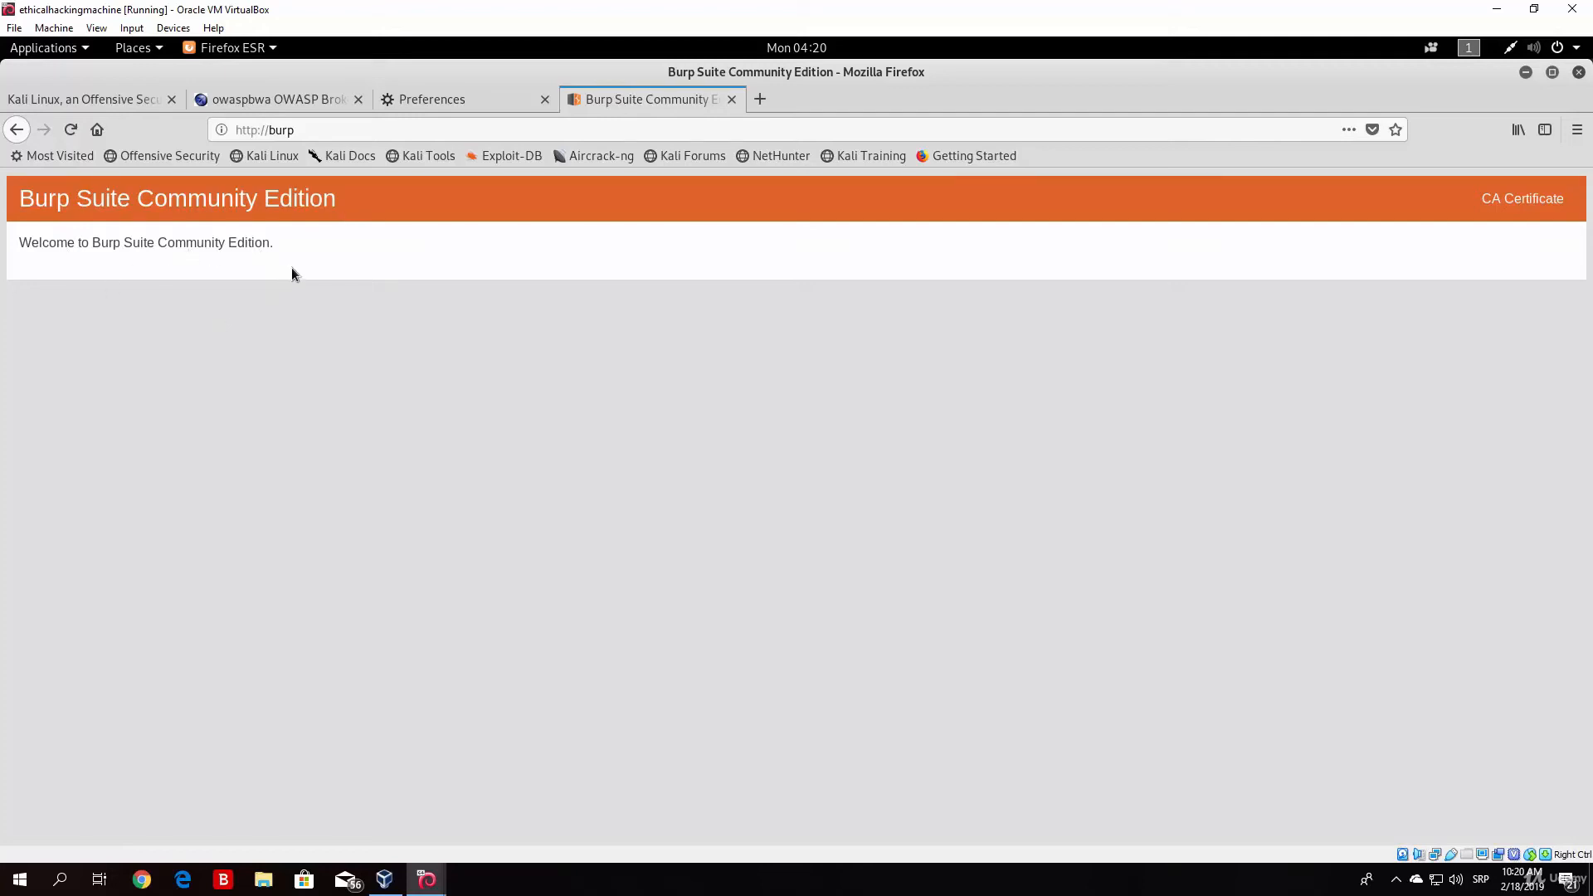
Step: Download the Burp Suite CA certificate file cacert.der and open its containing folder
click(1504, 207)
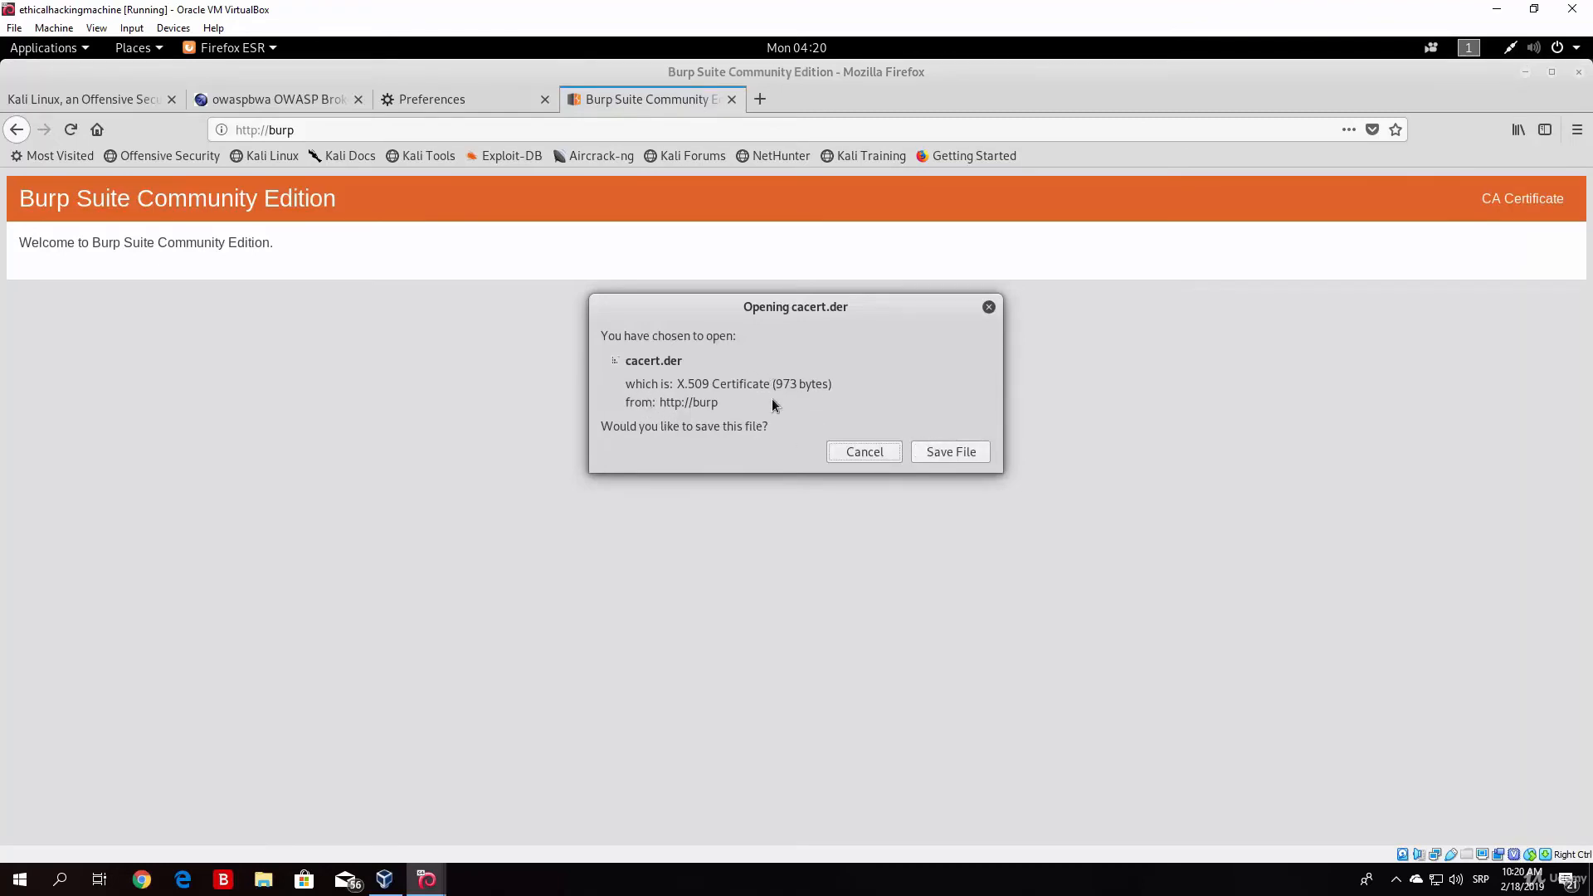
click(951, 454)
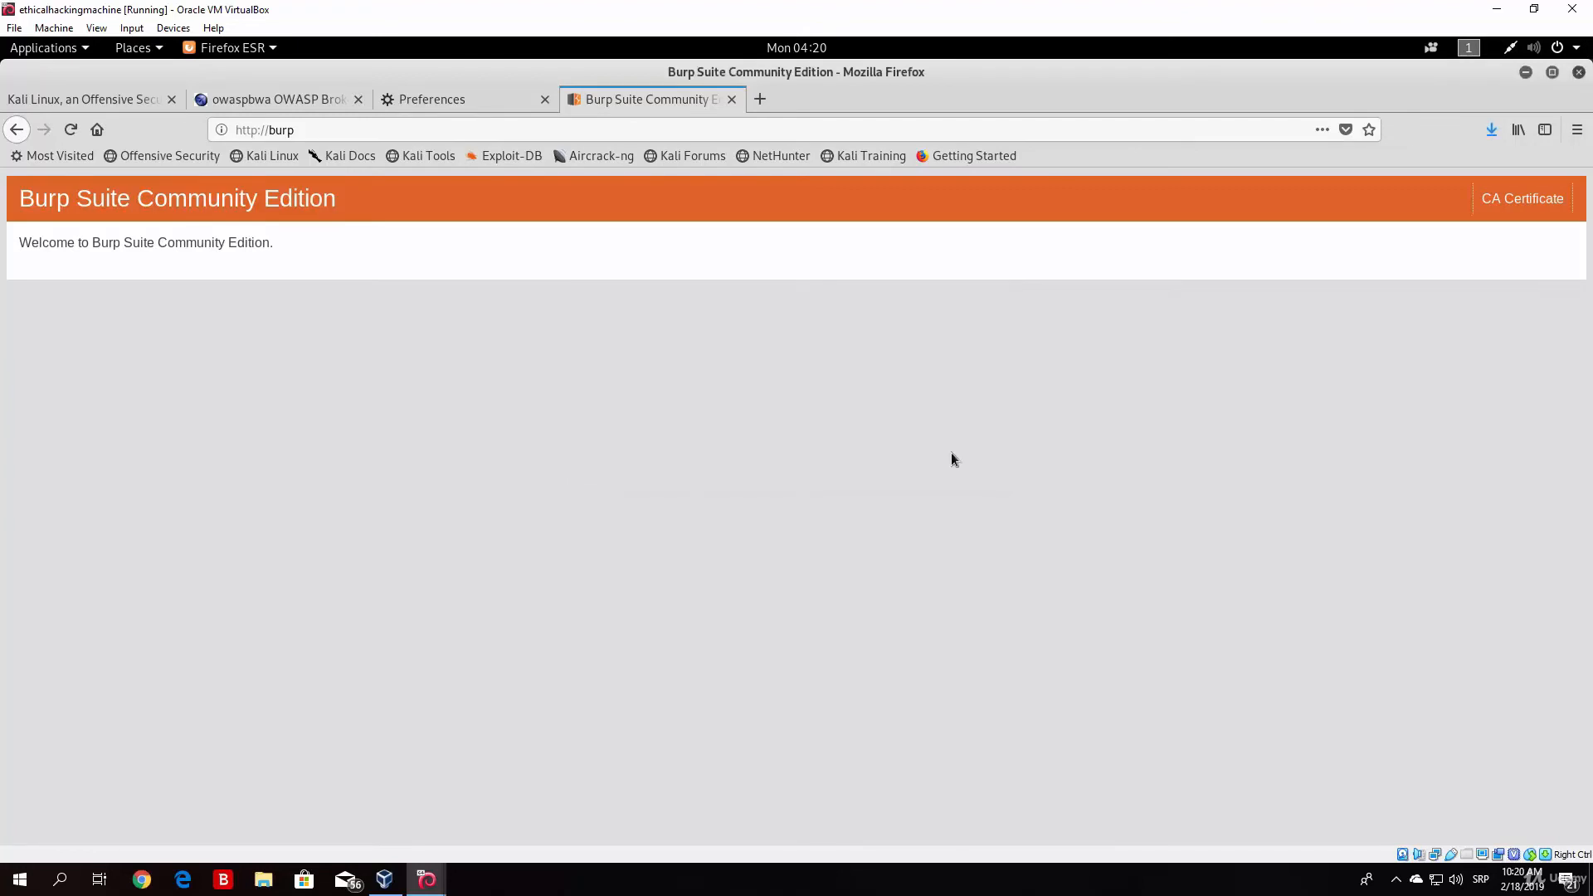
click(1490, 131)
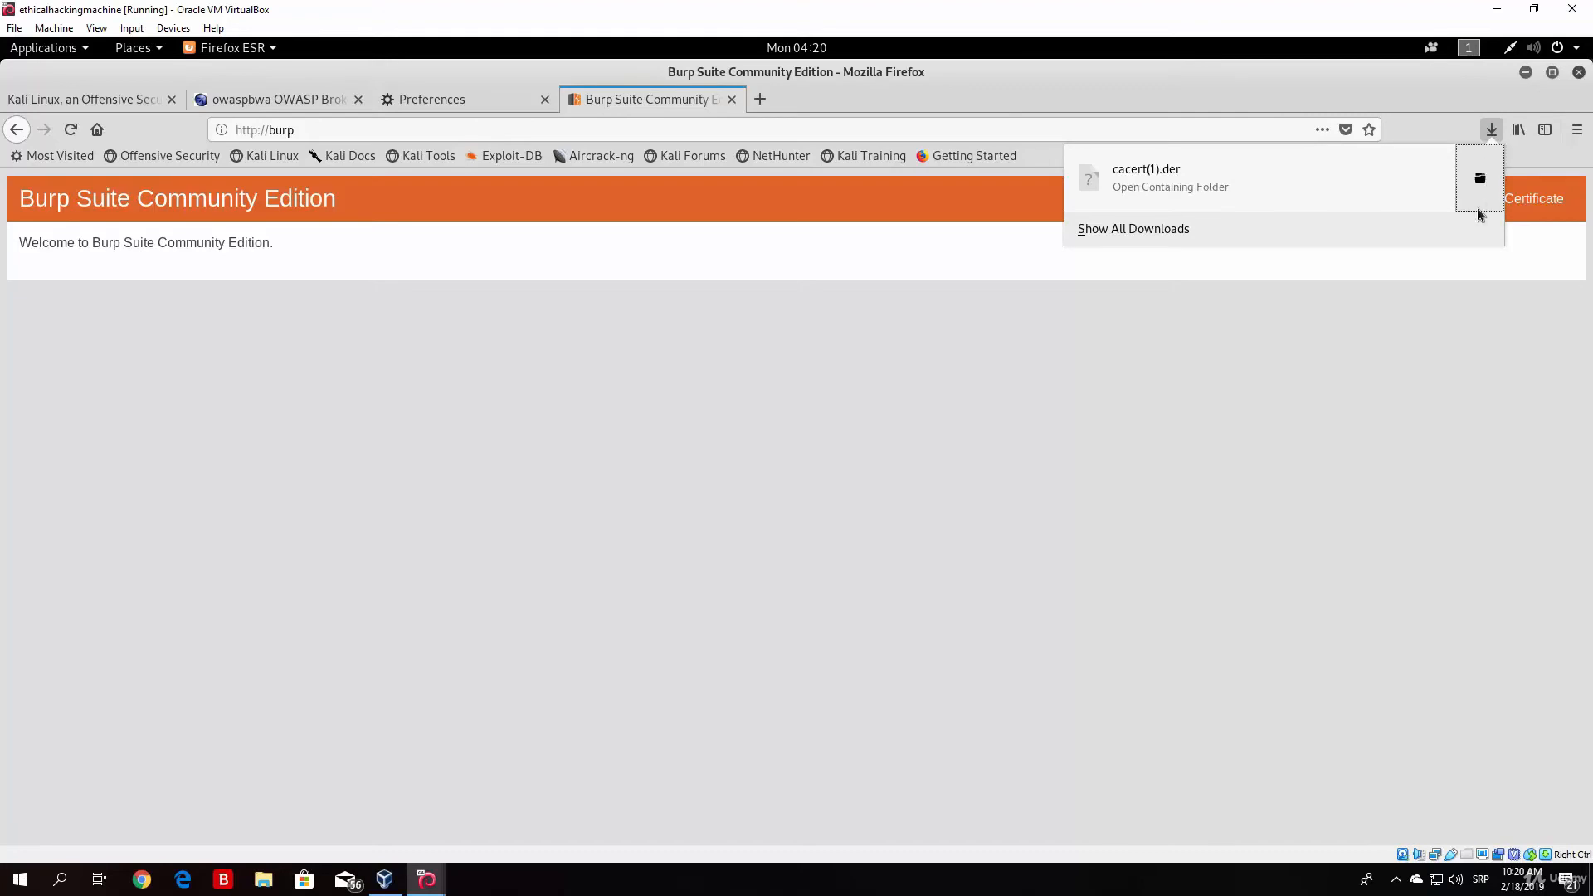
click(1466, 184)
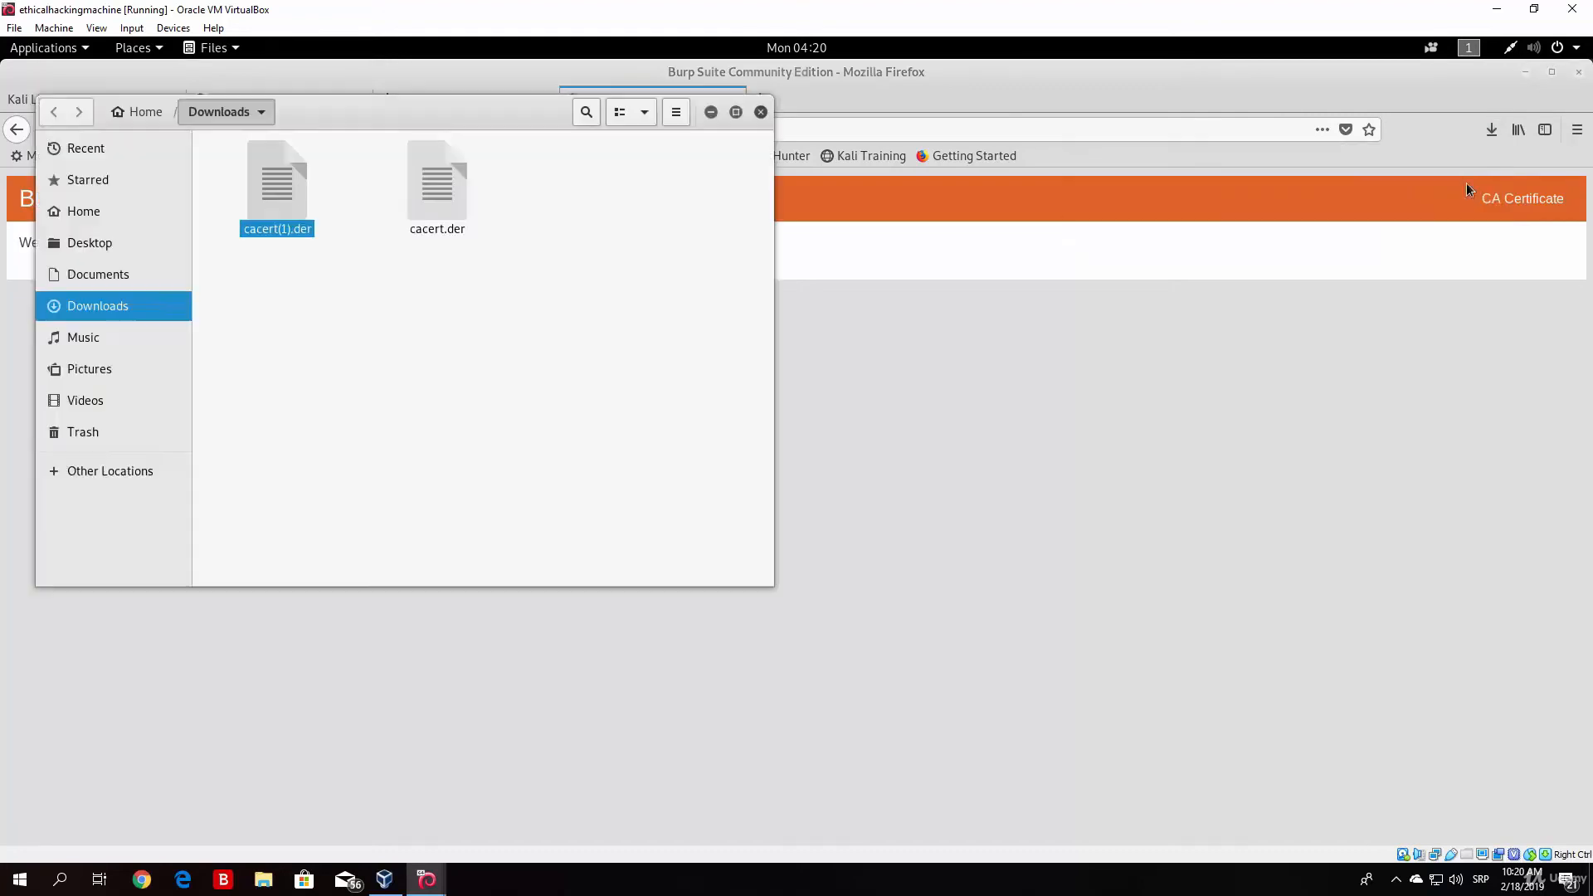
Step: Select each certificate file in the Downloads folder, ending with cacert(1).der
click(425, 193)
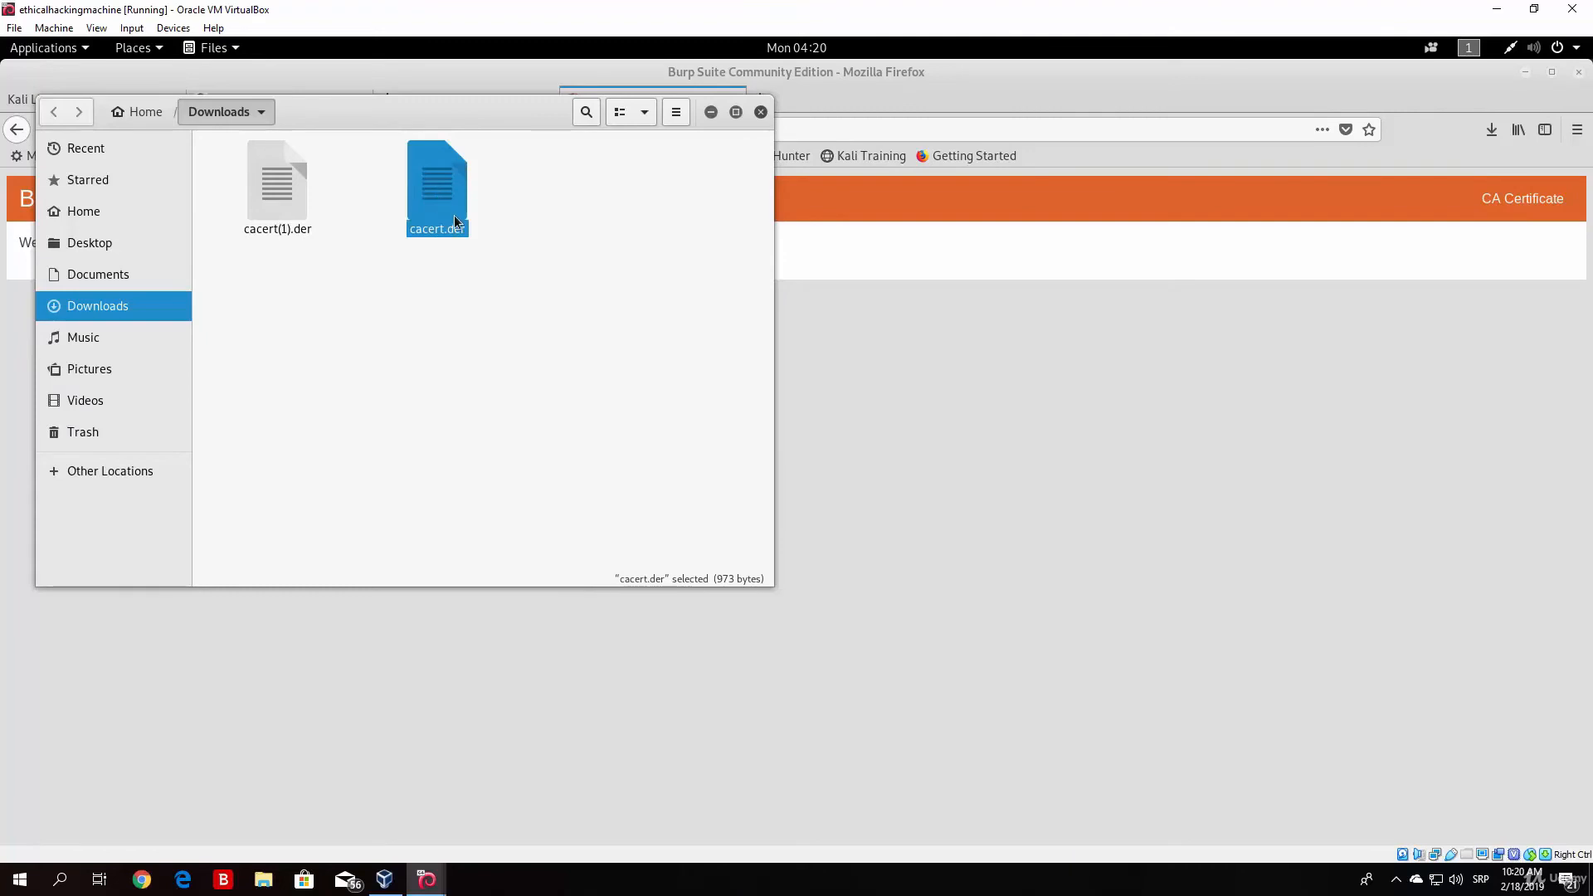
drag(466, 276, 400, 172)
click(332, 276)
drag(332, 279, 252, 164)
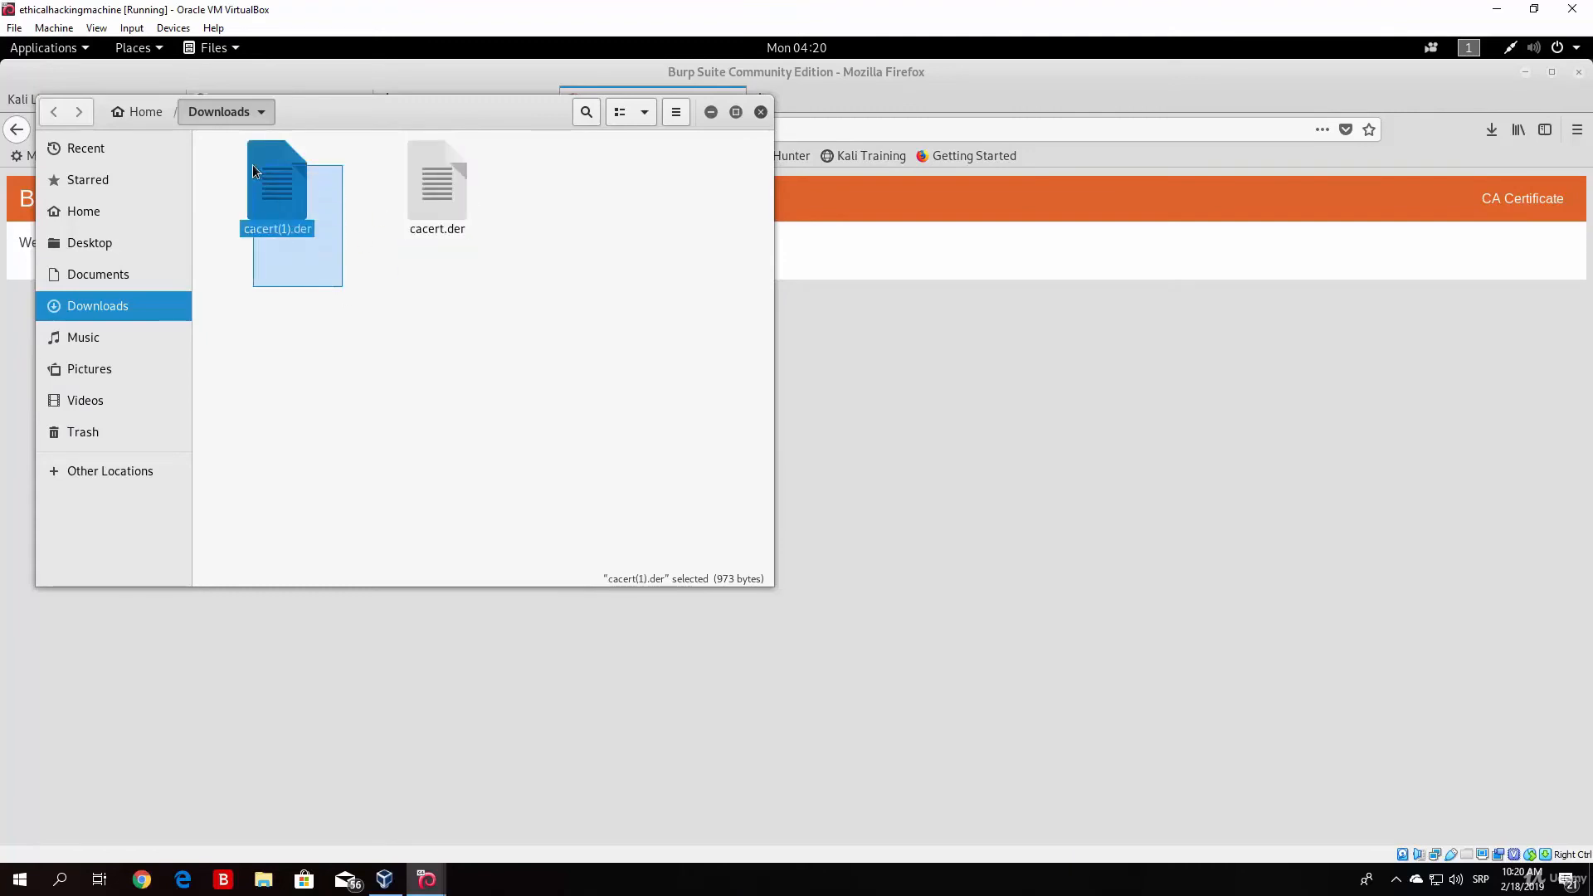
click(316, 271)
click(288, 199)
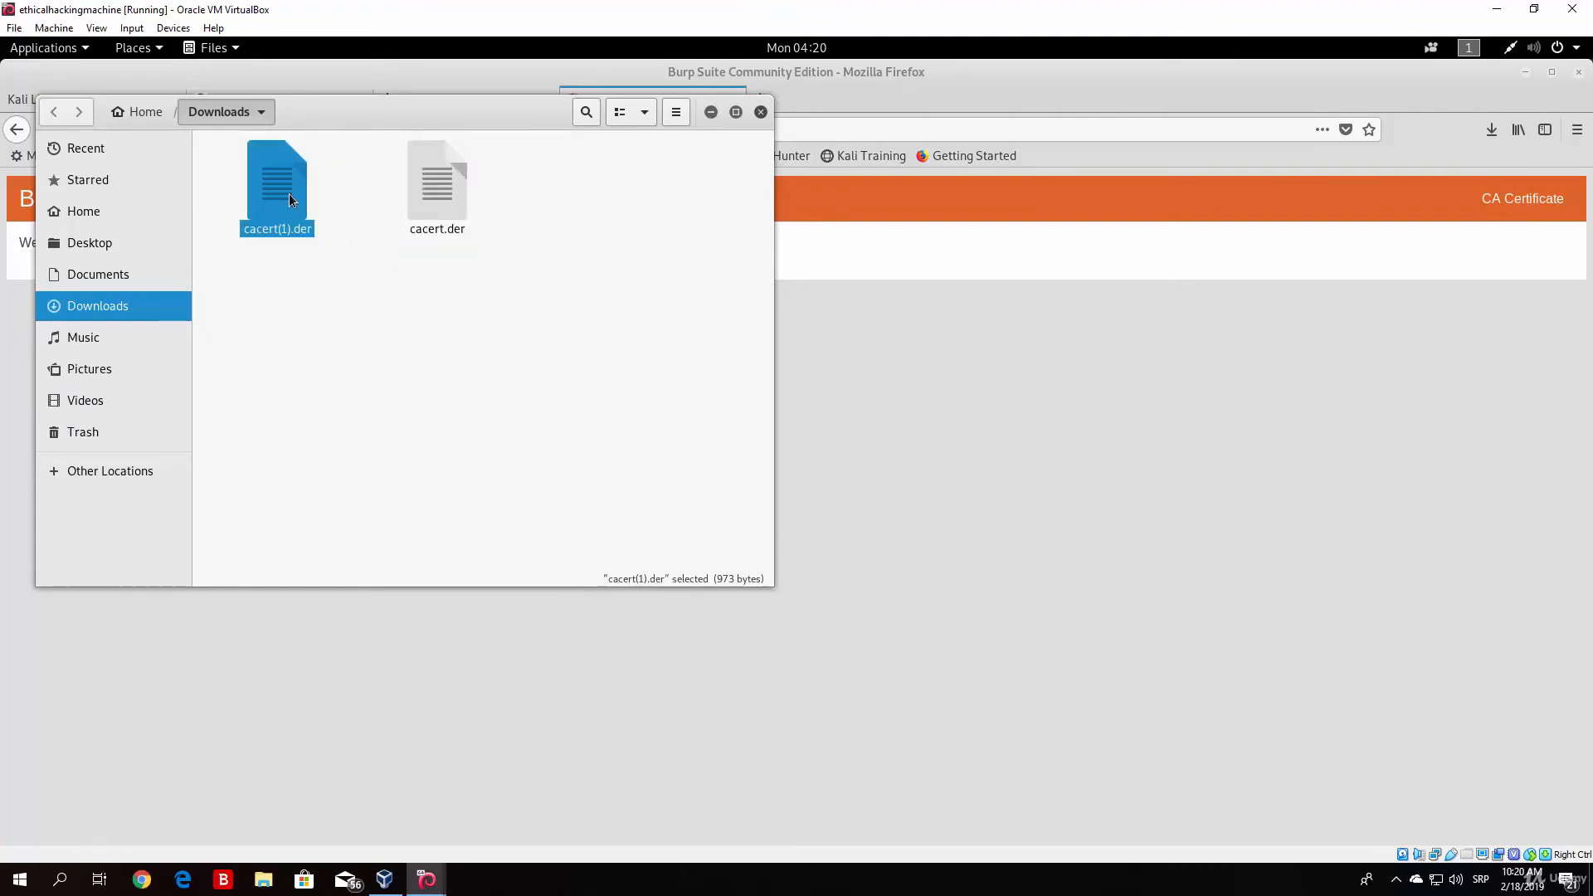
Step: Bring the Firefox window back to the front and return to the start of its Preferences page
click(1525, 72)
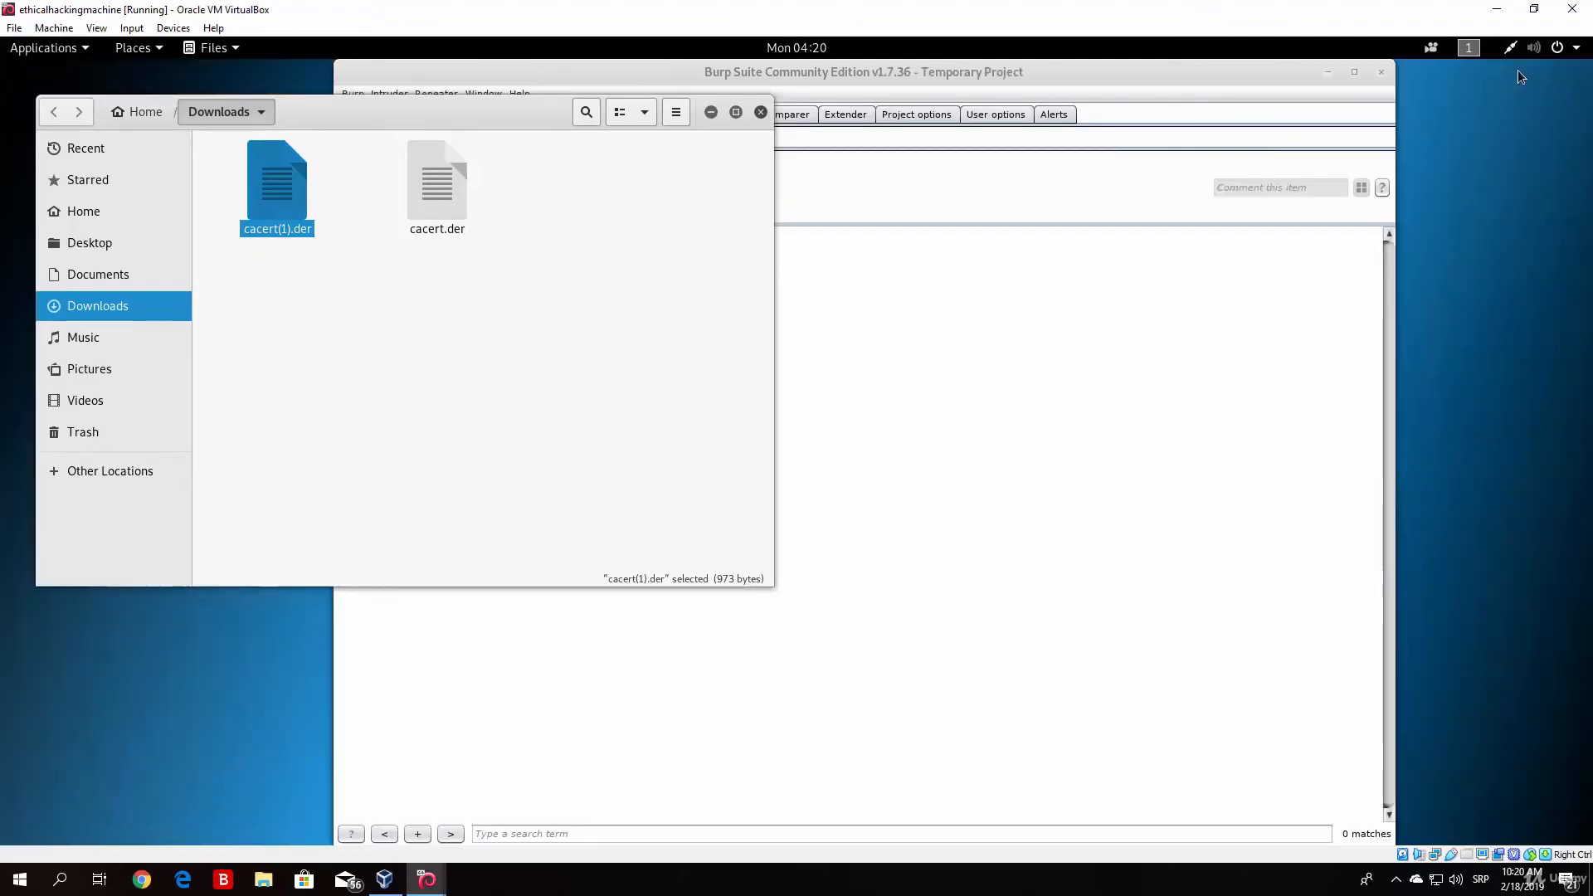
key(super)
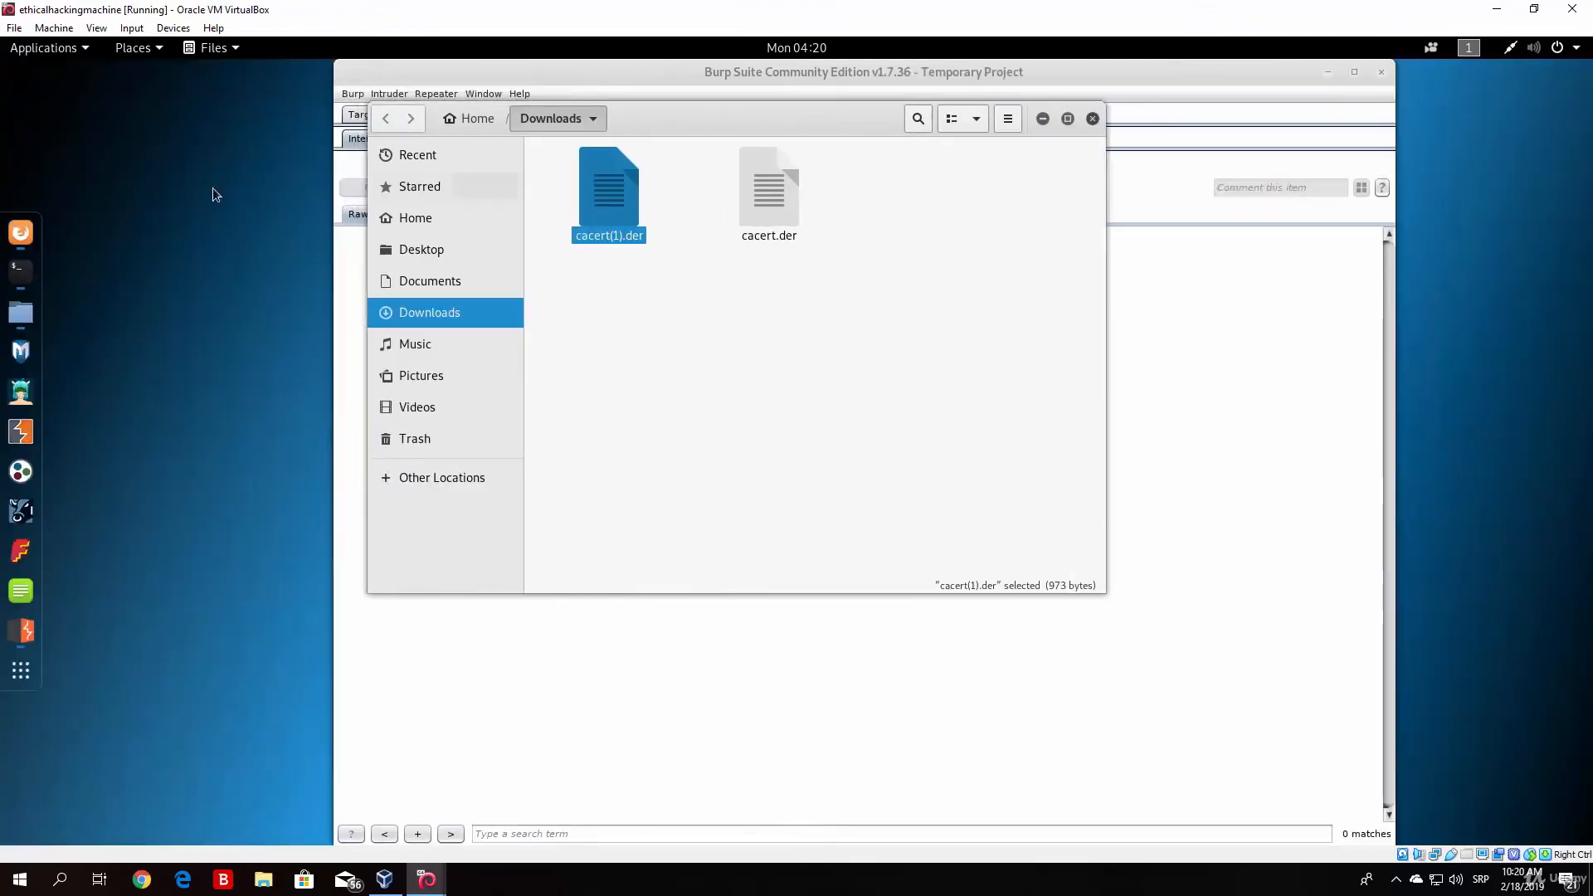
click(7, 235)
click(450, 102)
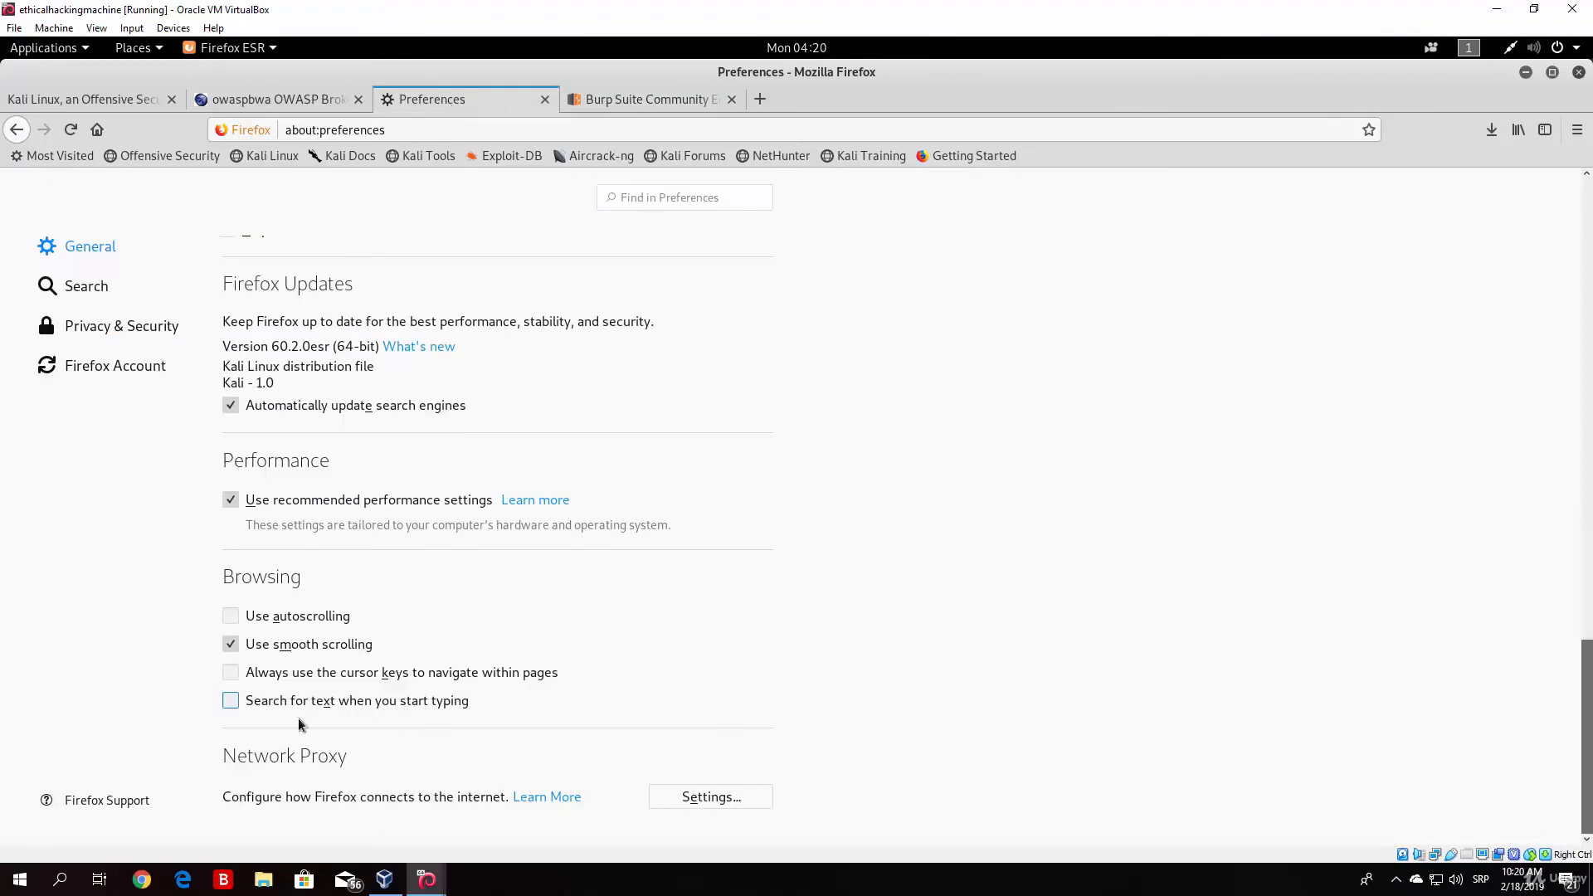
drag(1586, 655, 1586, 194)
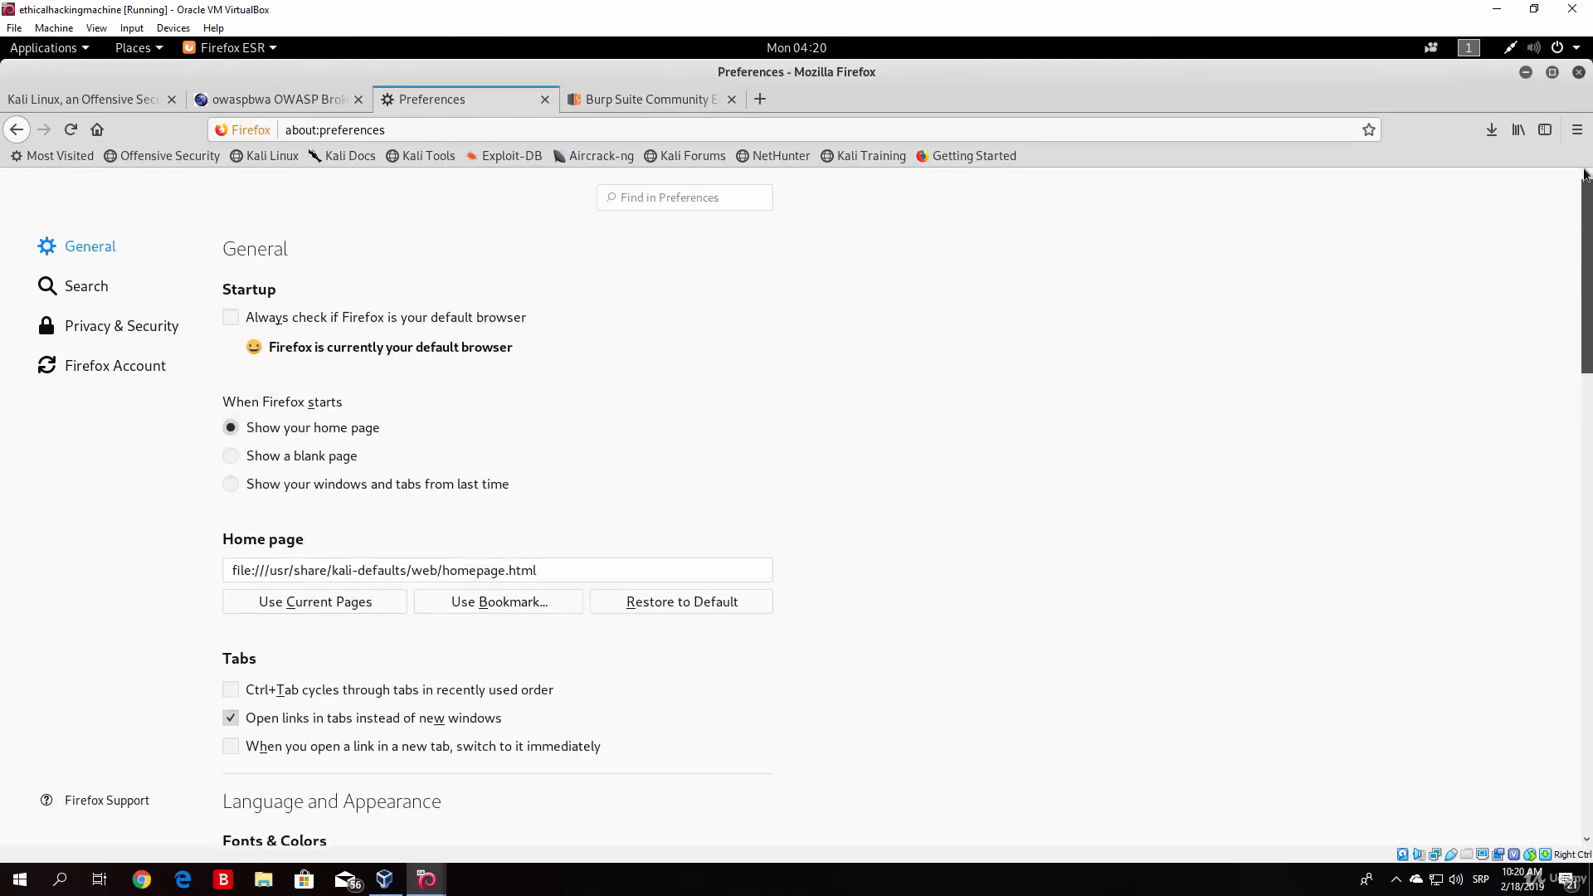
Step: Open the Certificate Manager from the Privacy & Security certificate settings and look at the list of authorities
click(77, 327)
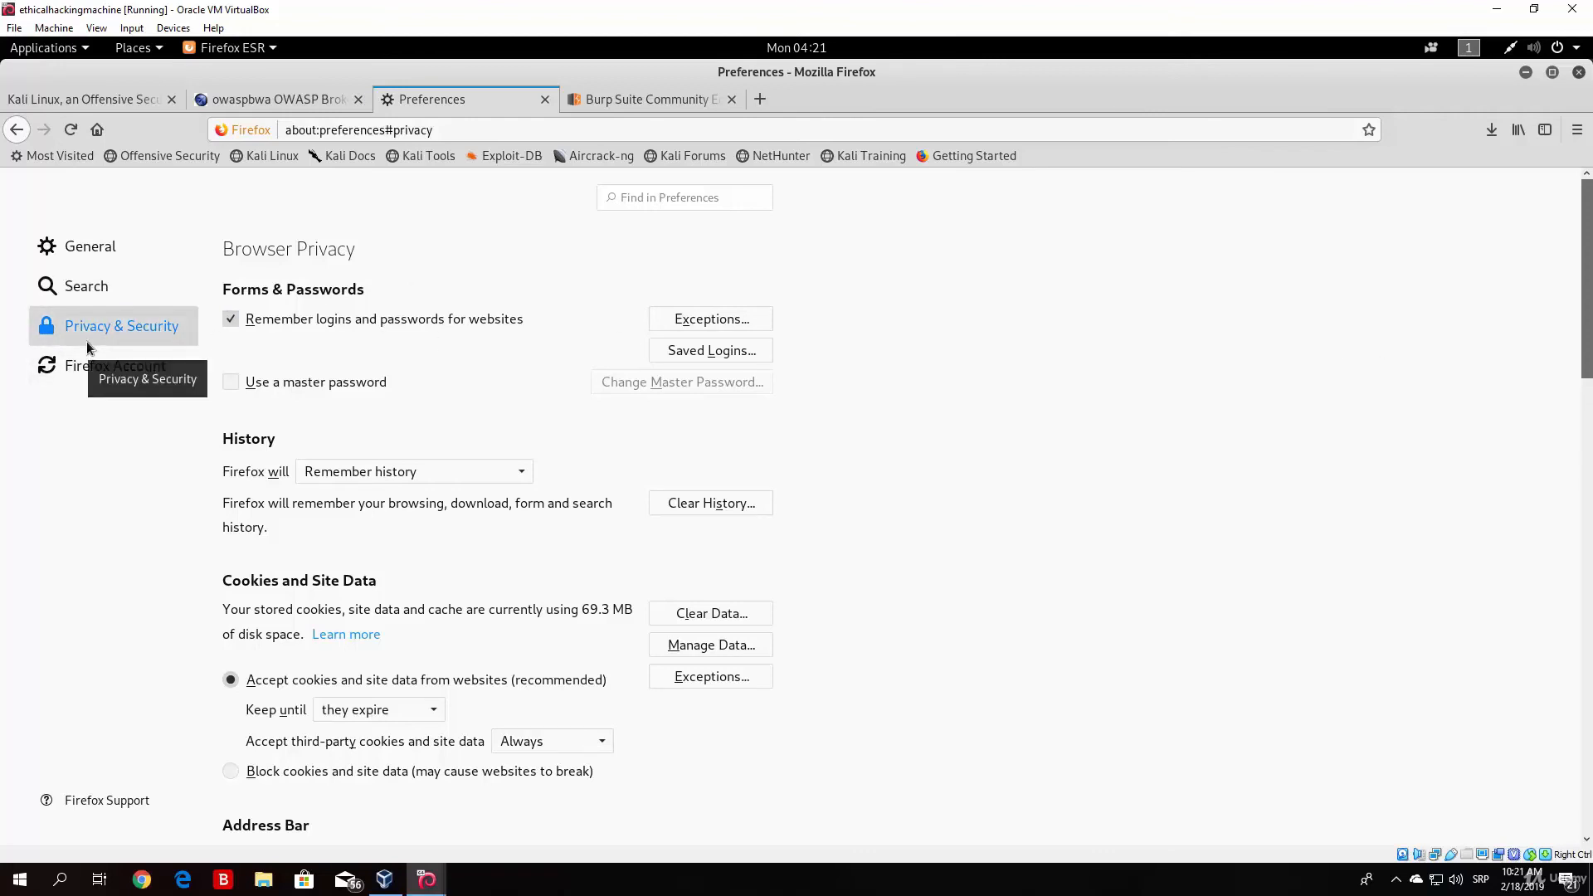
scroll(1591, 331, down, 4)
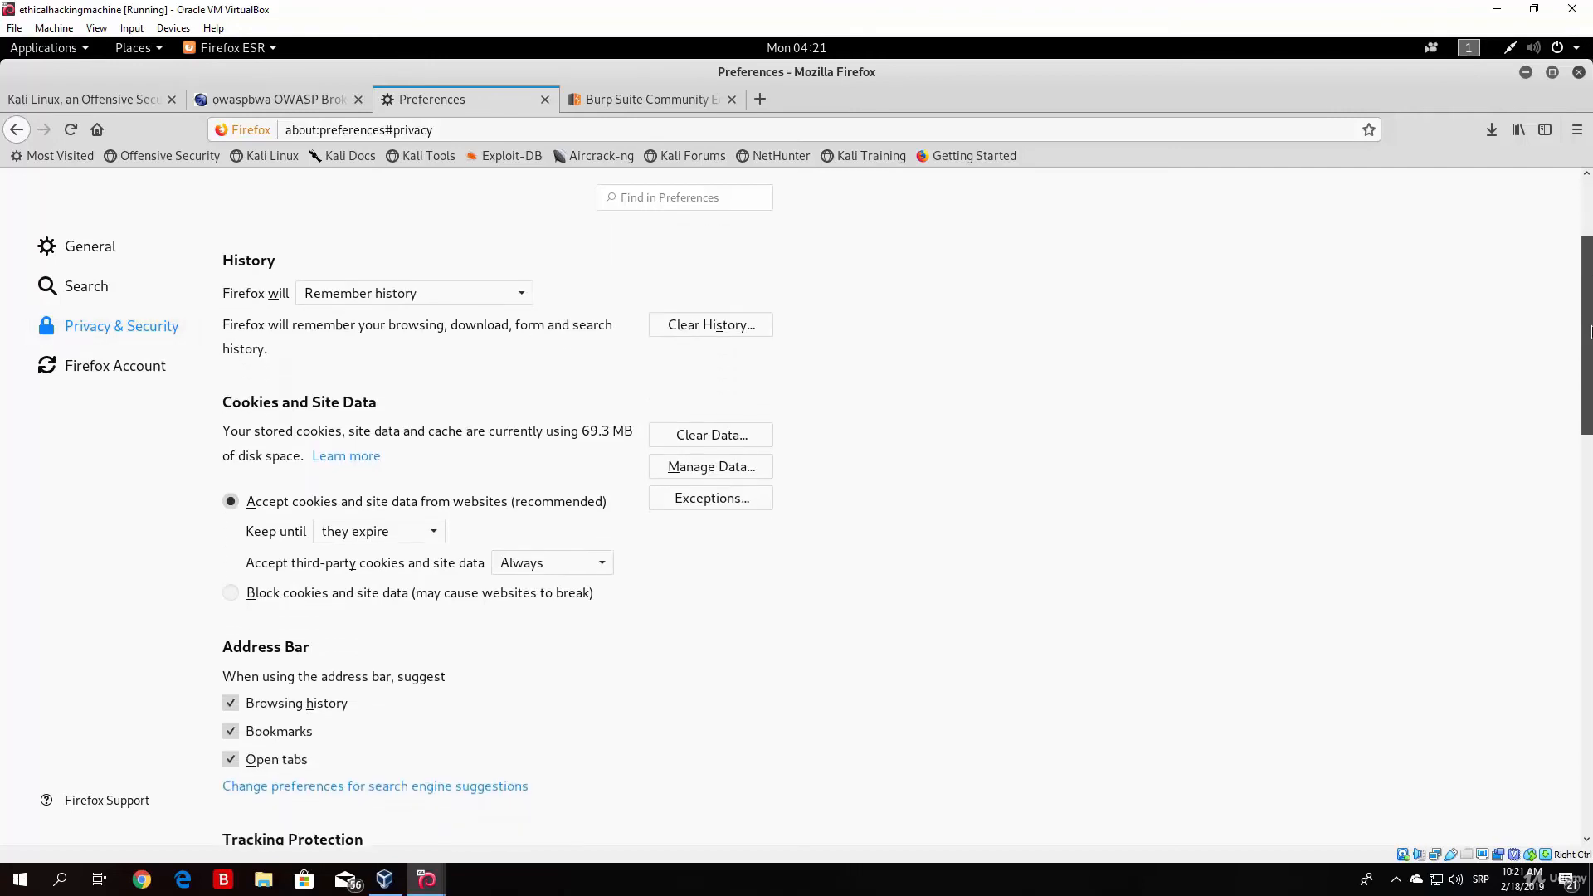
drag(1590, 332, 1591, 743)
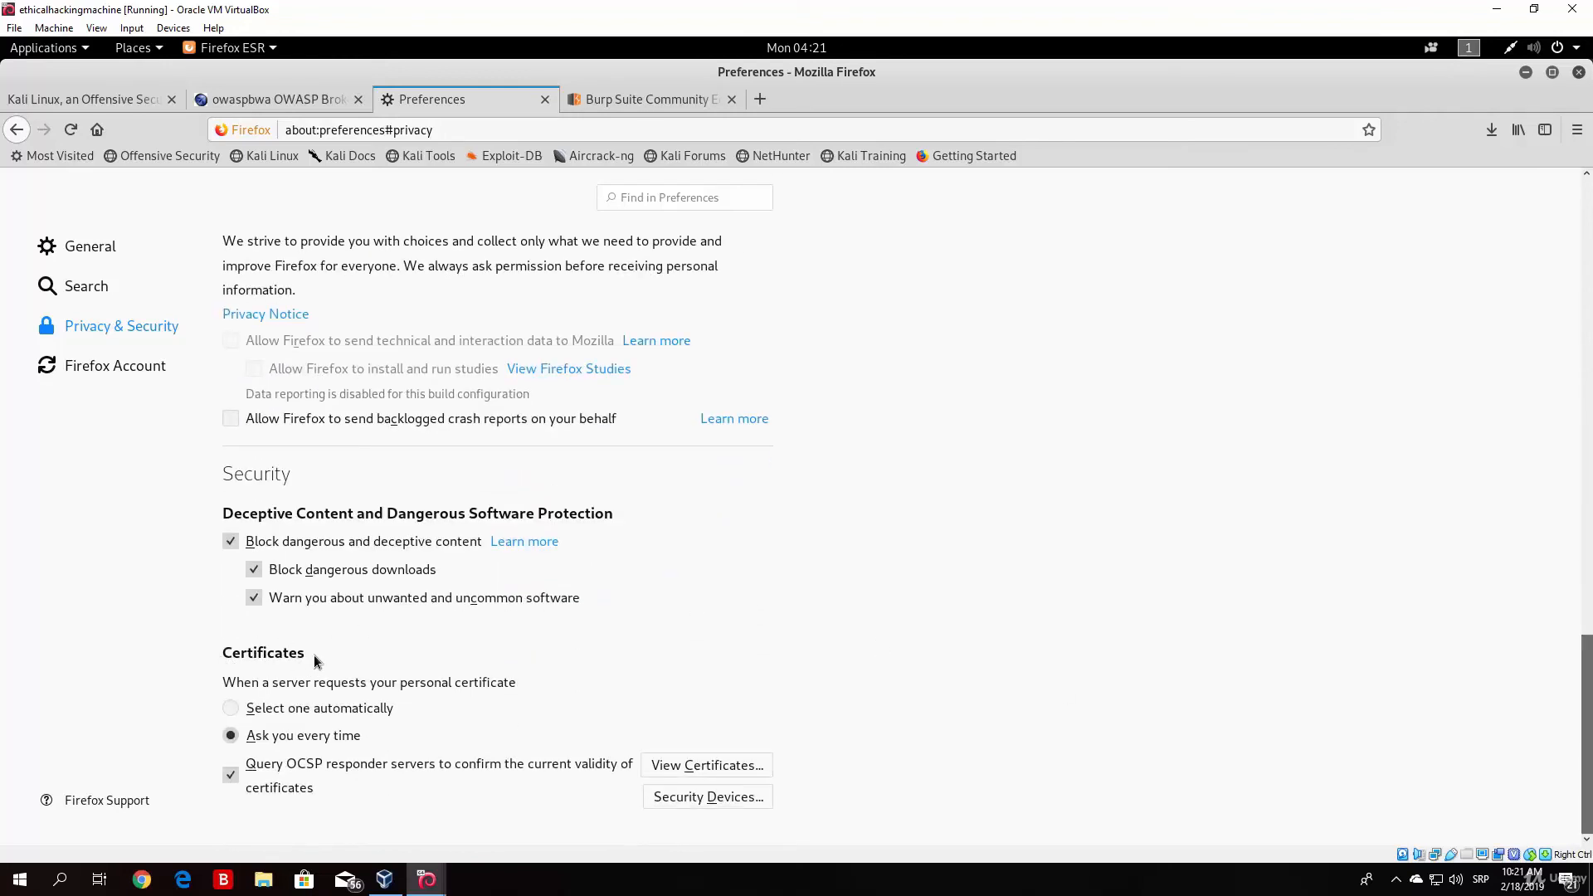
click(694, 765)
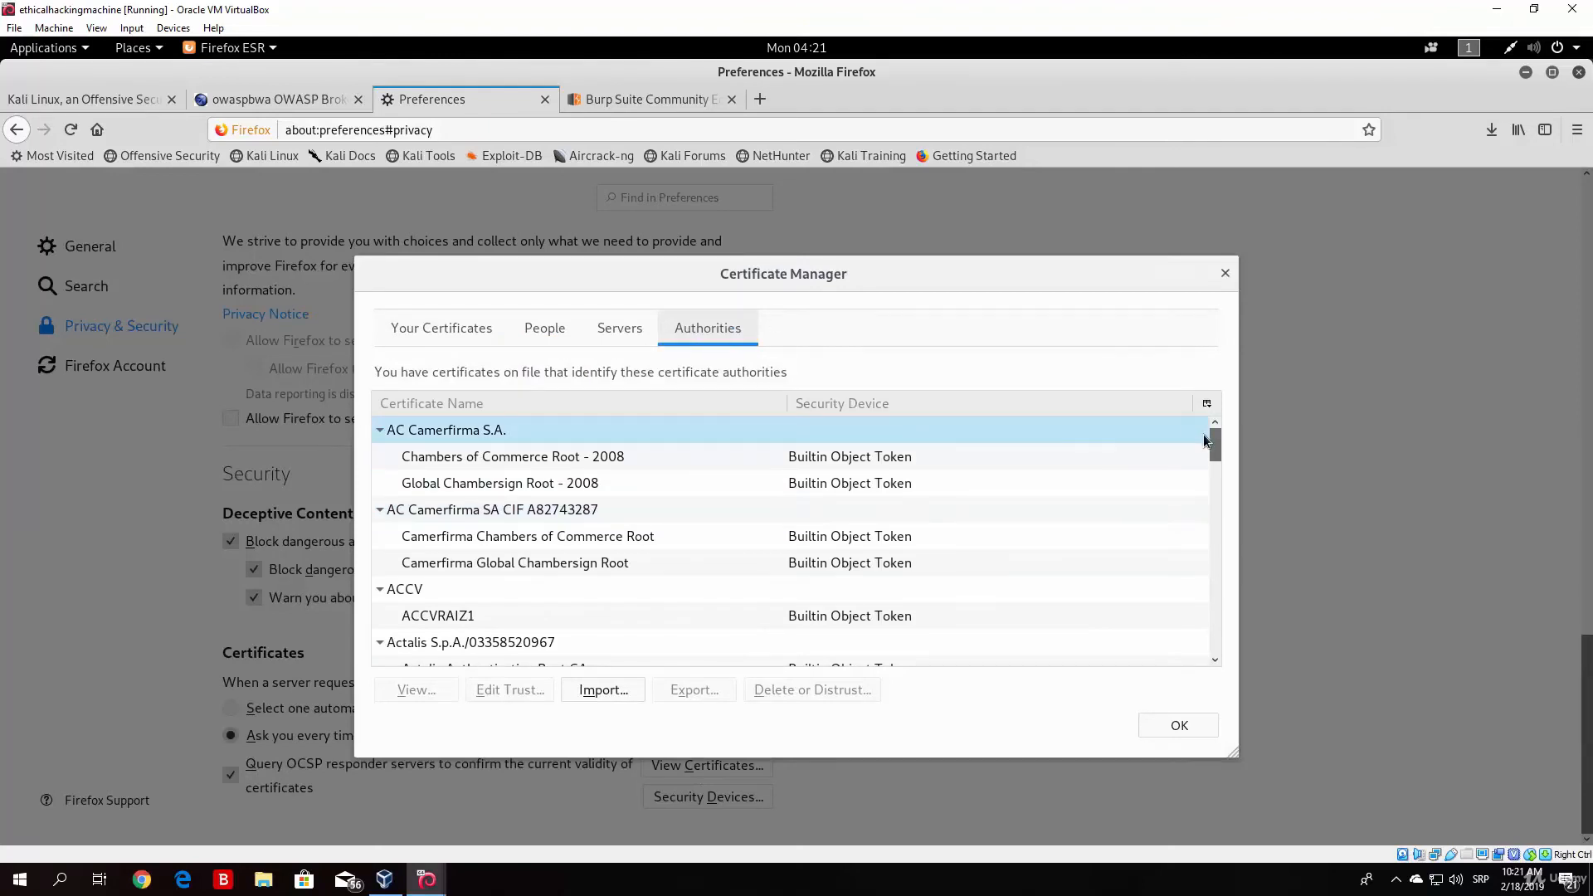
mouse_move(1215, 442)
mouse_down()
mouse_move(1227, 559)
mouse_move(1226, 416)
mouse_up()
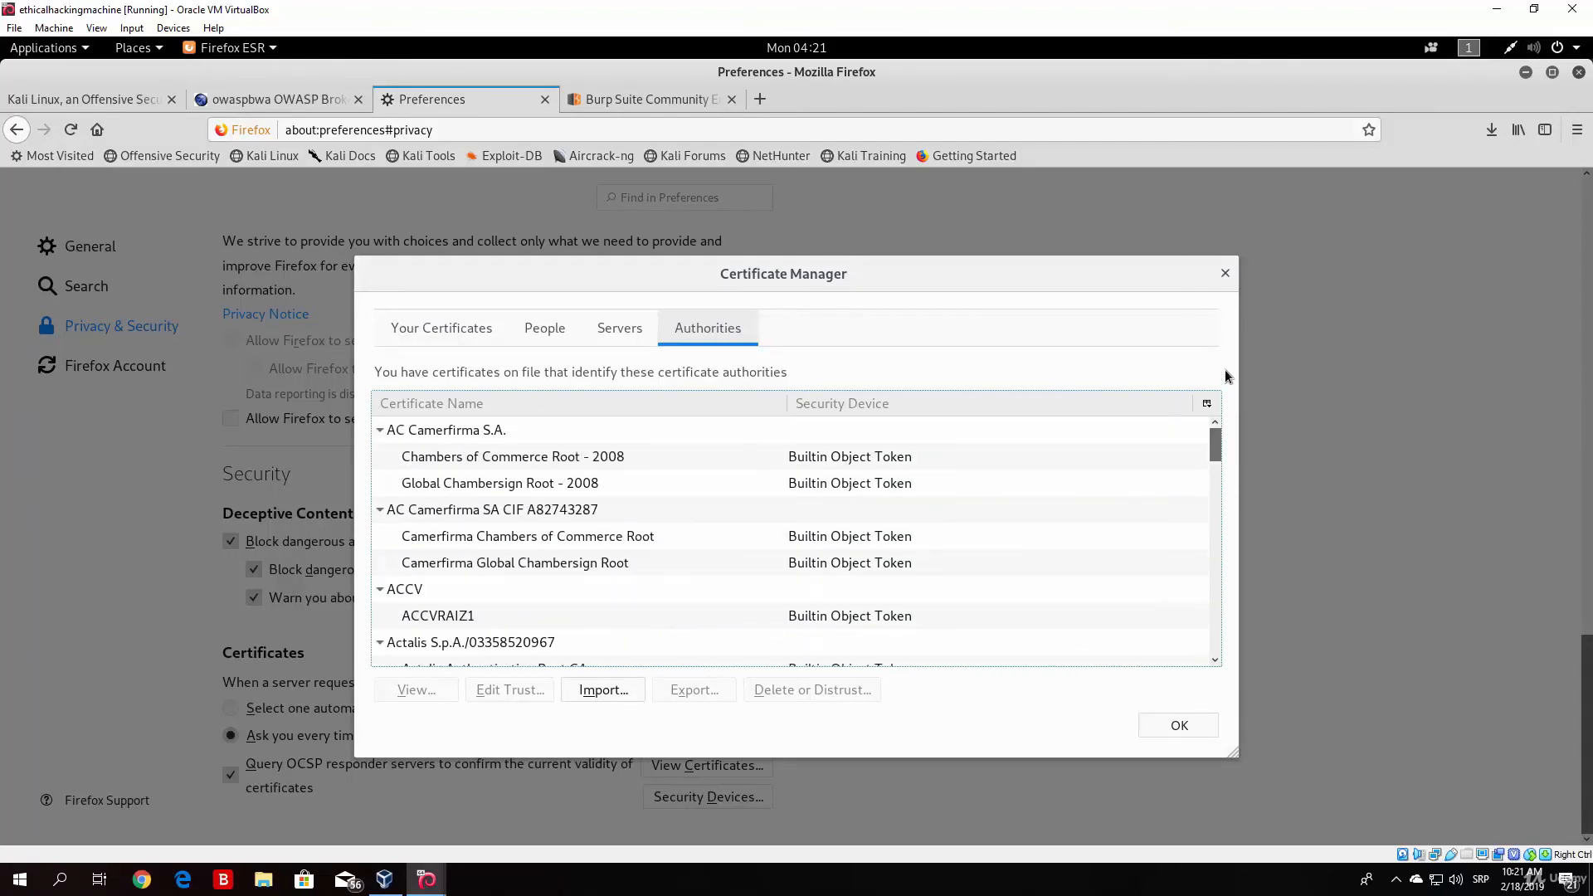
Step: Select cacert(1).der as the CA certificate file to import, cancel the import and close the Certificate Manager
click(652, 101)
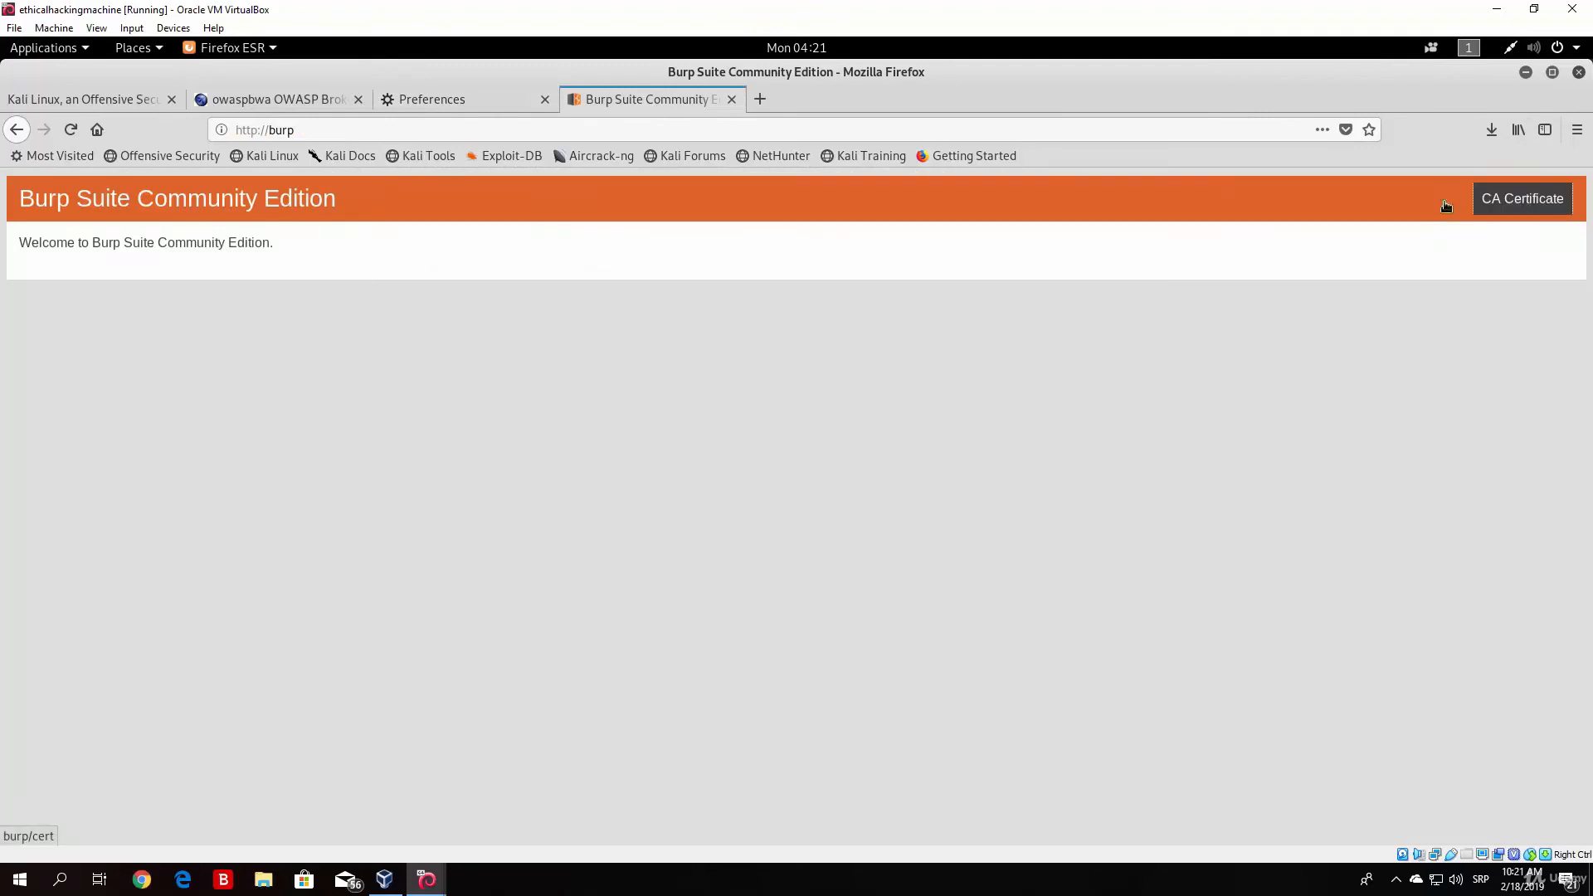
click(418, 105)
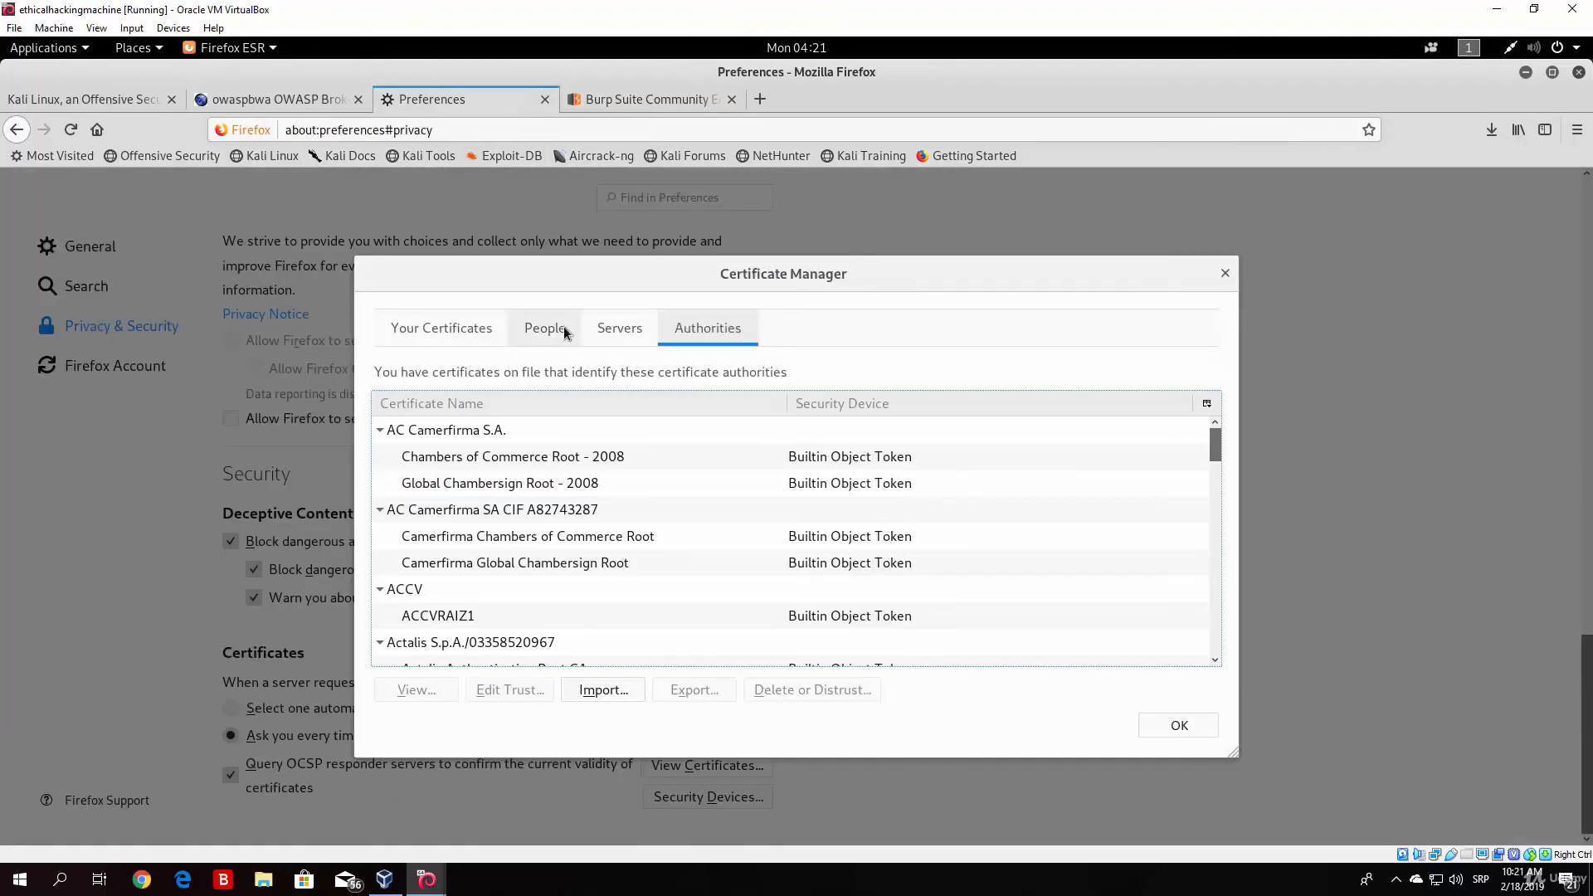
click(600, 690)
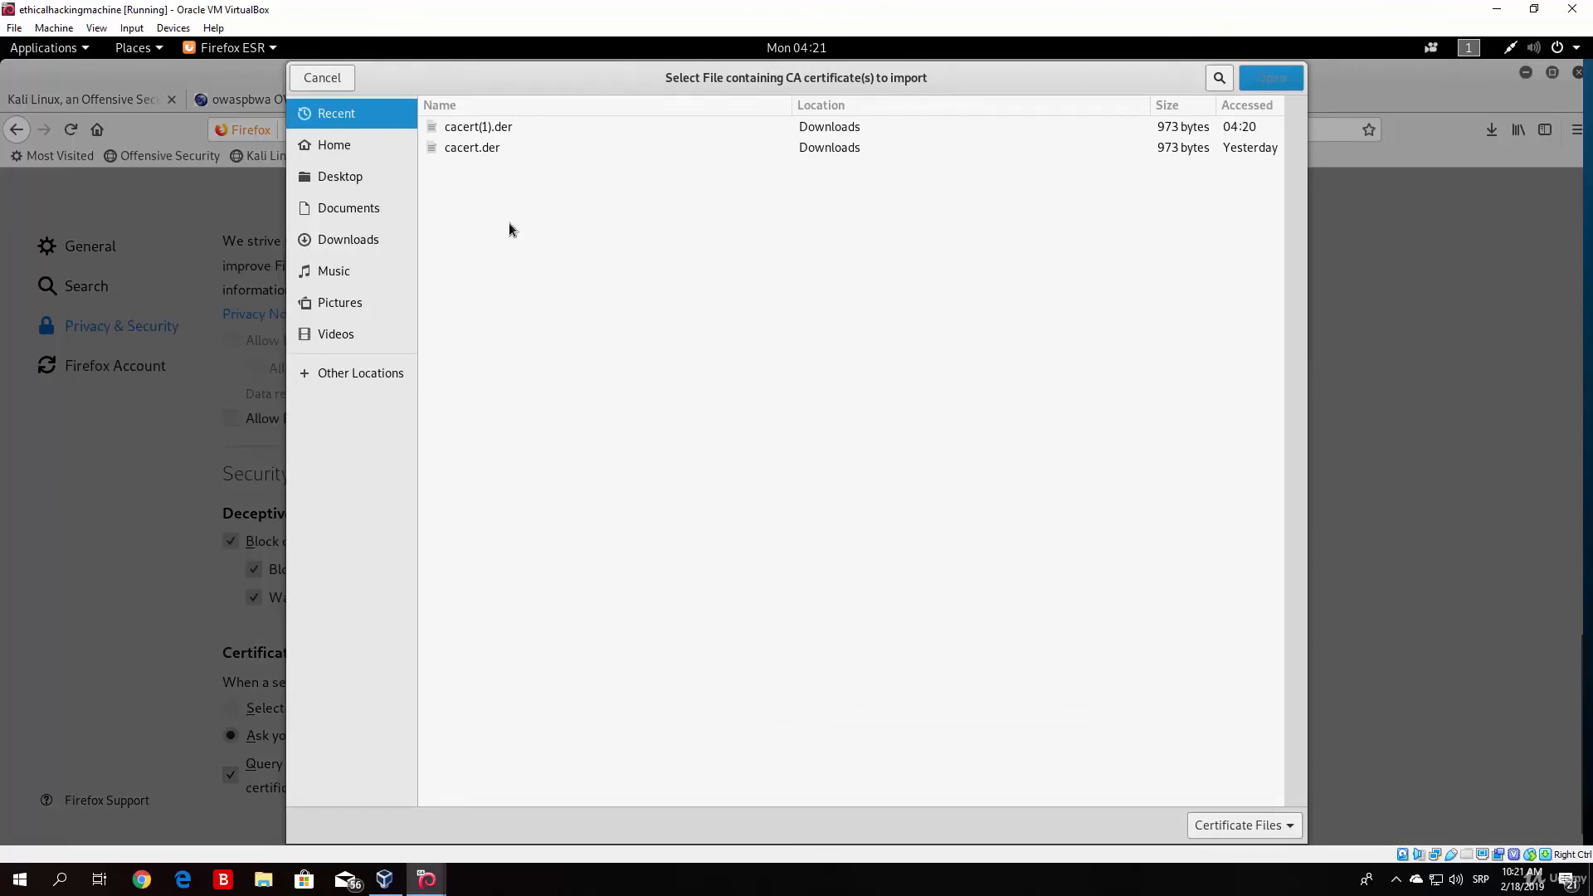
click(482, 129)
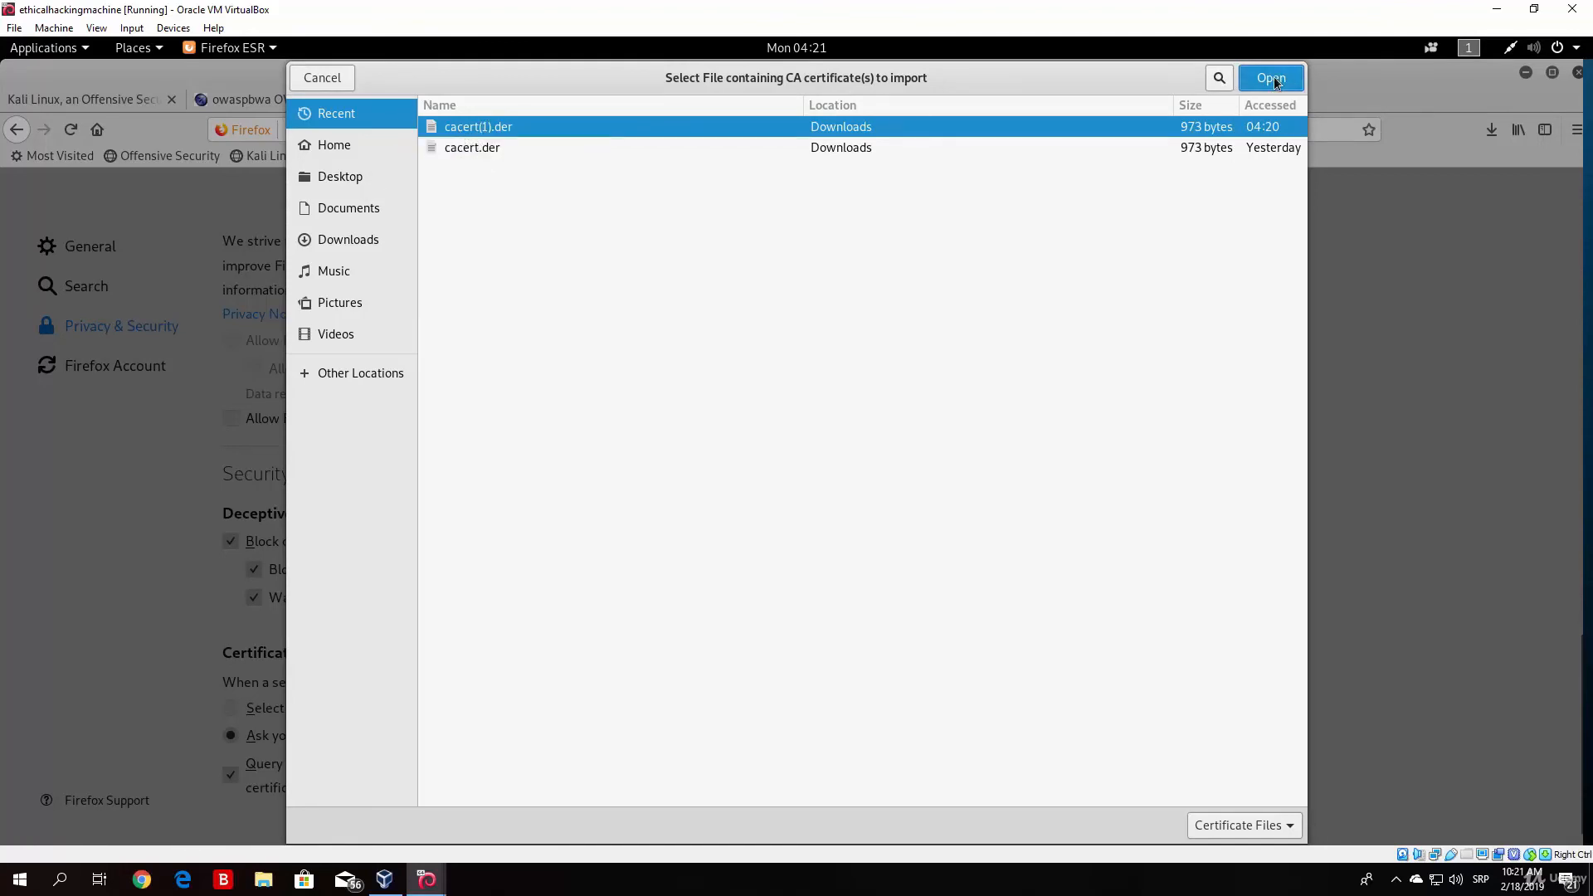
click(328, 81)
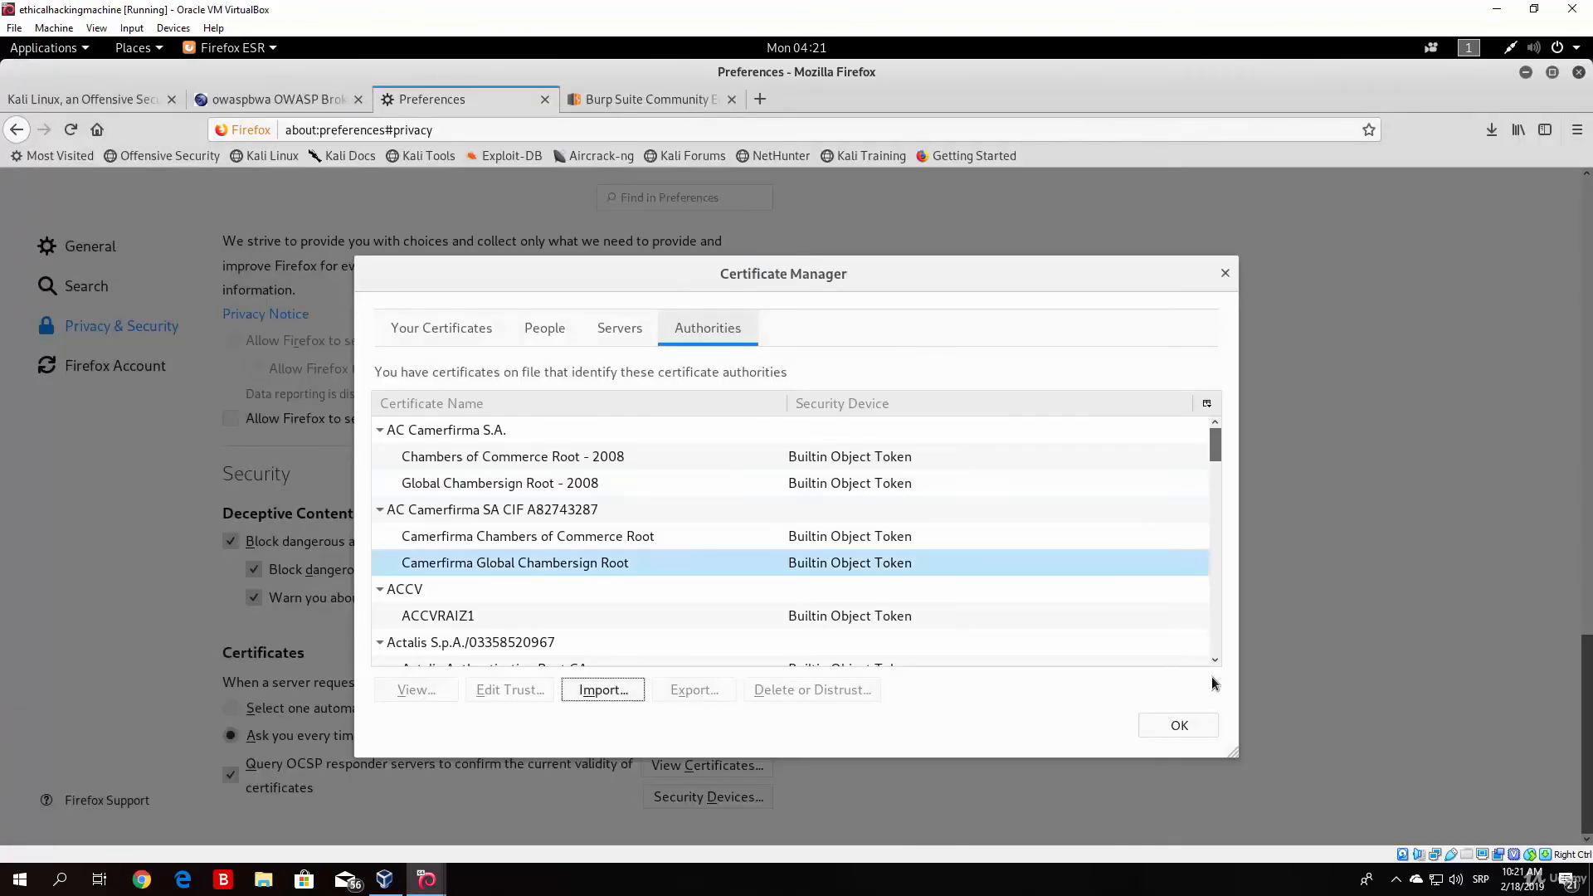
click(1193, 726)
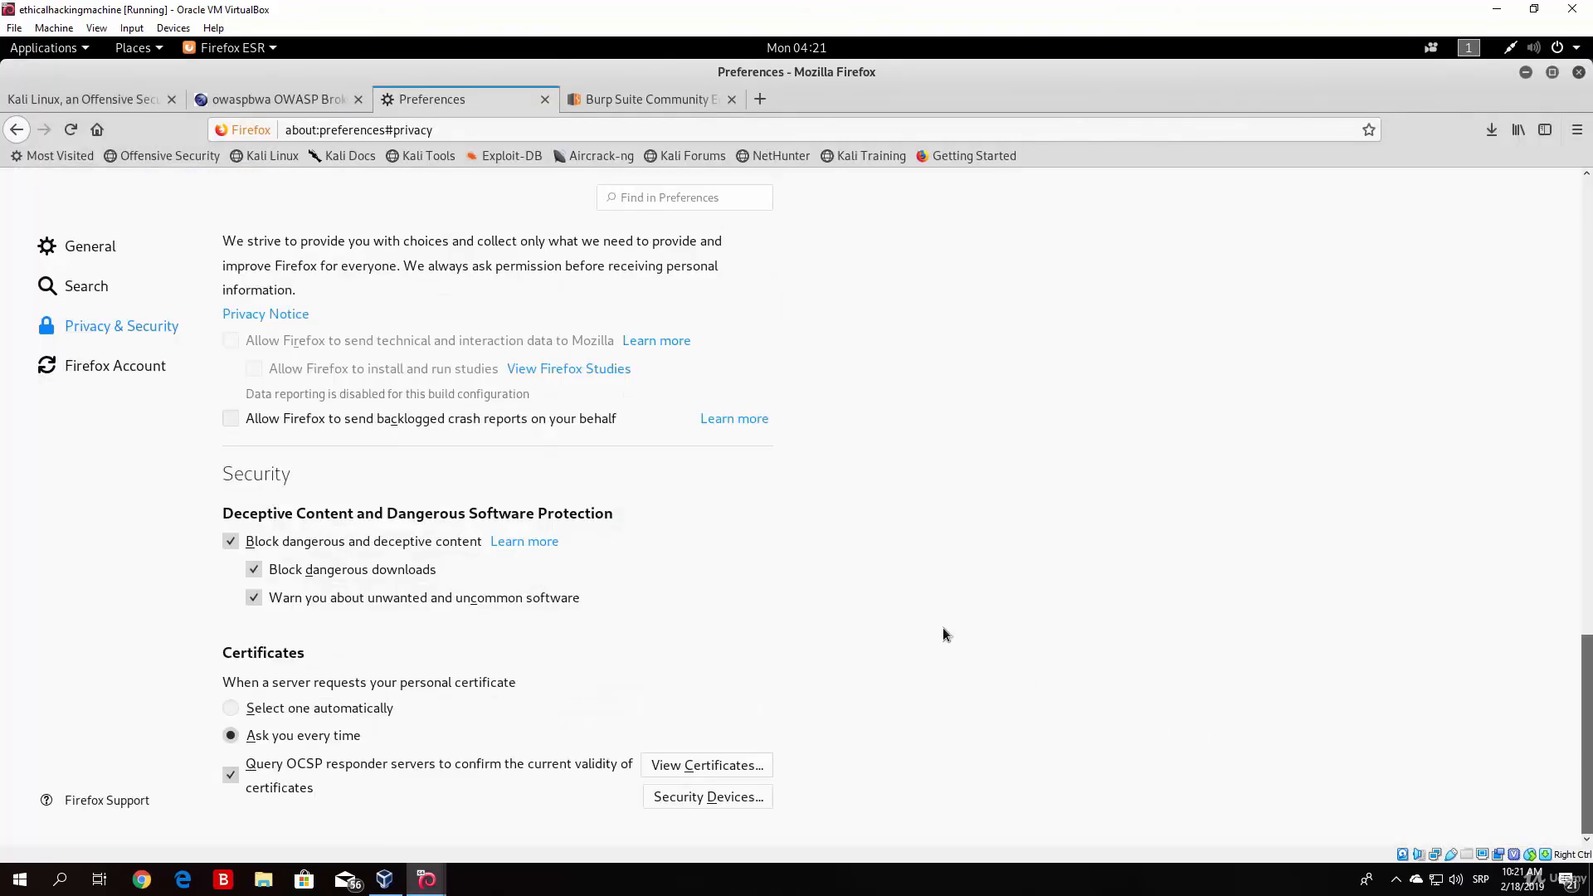
click(760, 99)
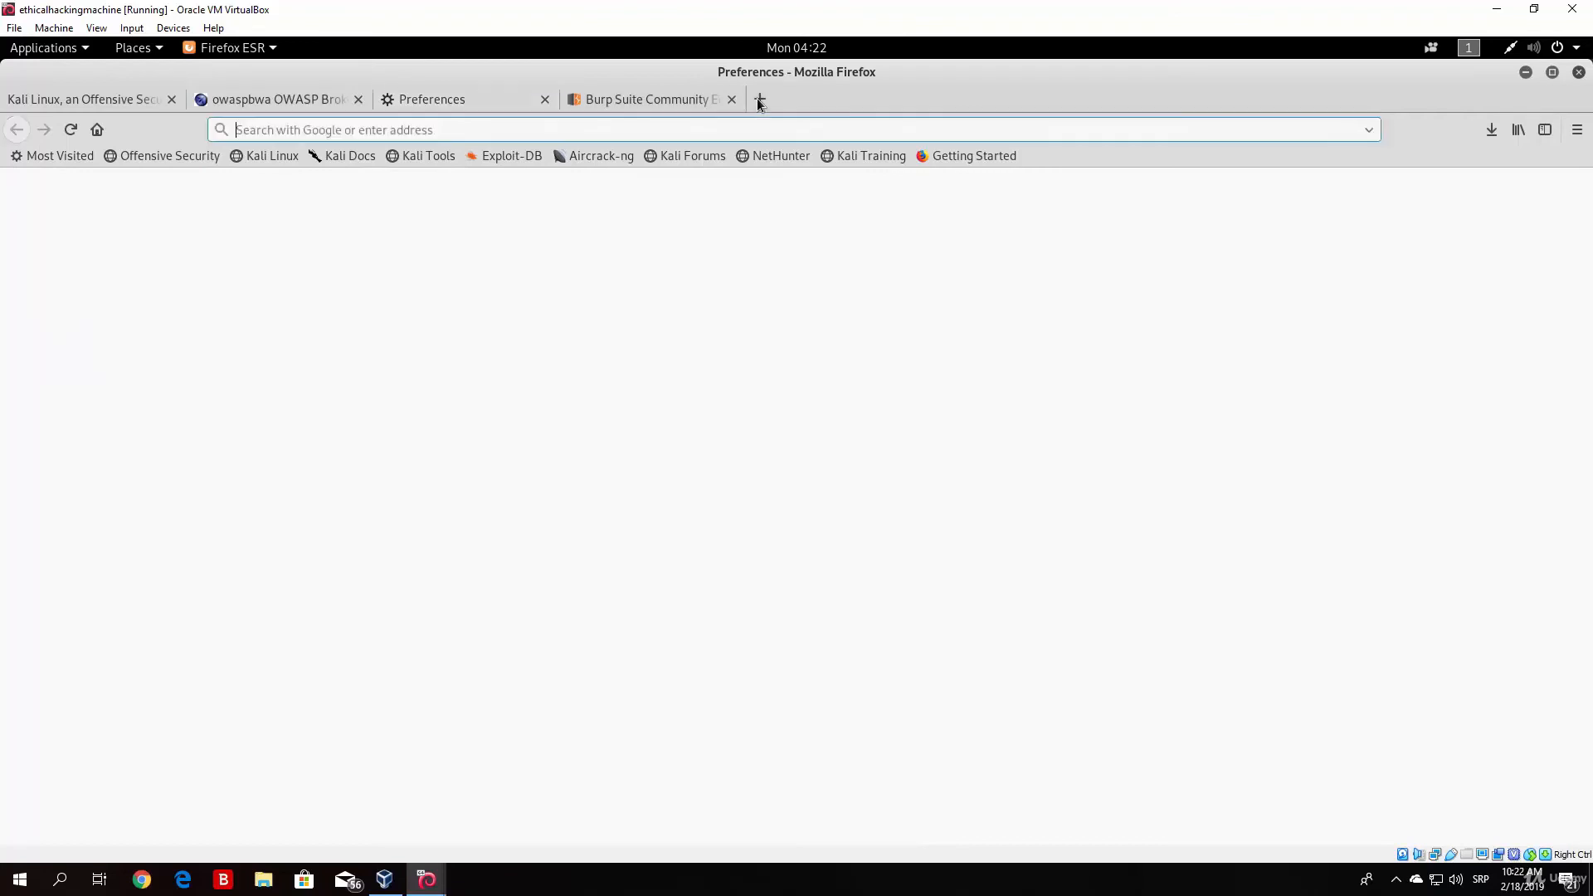
text(google.com)
key(Return)
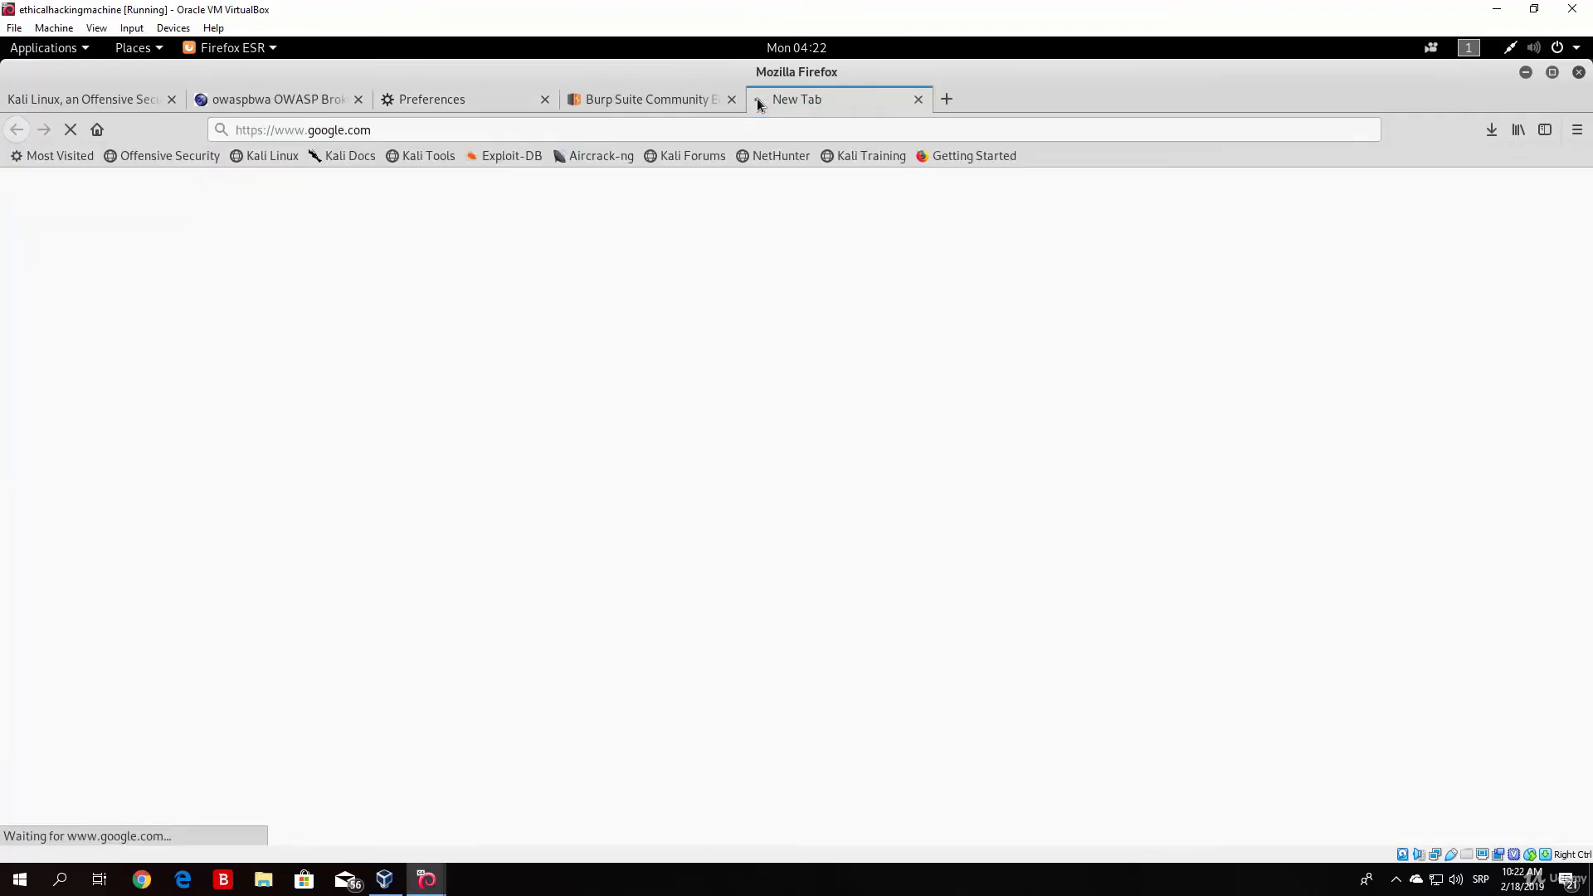
drag(236, 131, 264, 132)
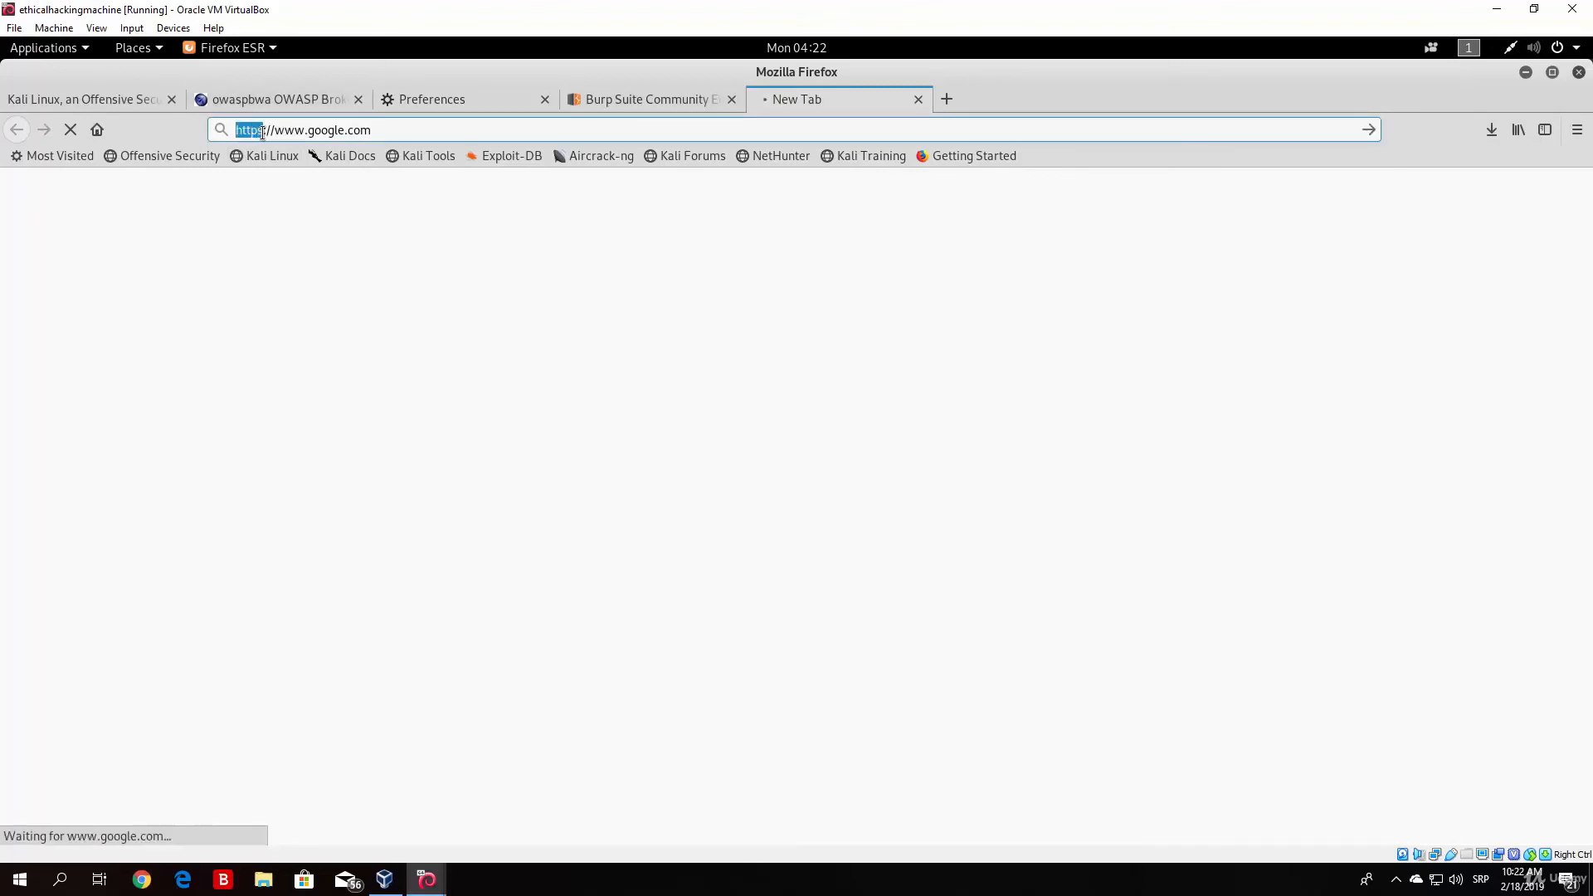
click(383, 134)
Step: Switch to Burp Suite, check the proxy listener options and the interception state, and return to Firefox
click(1524, 74)
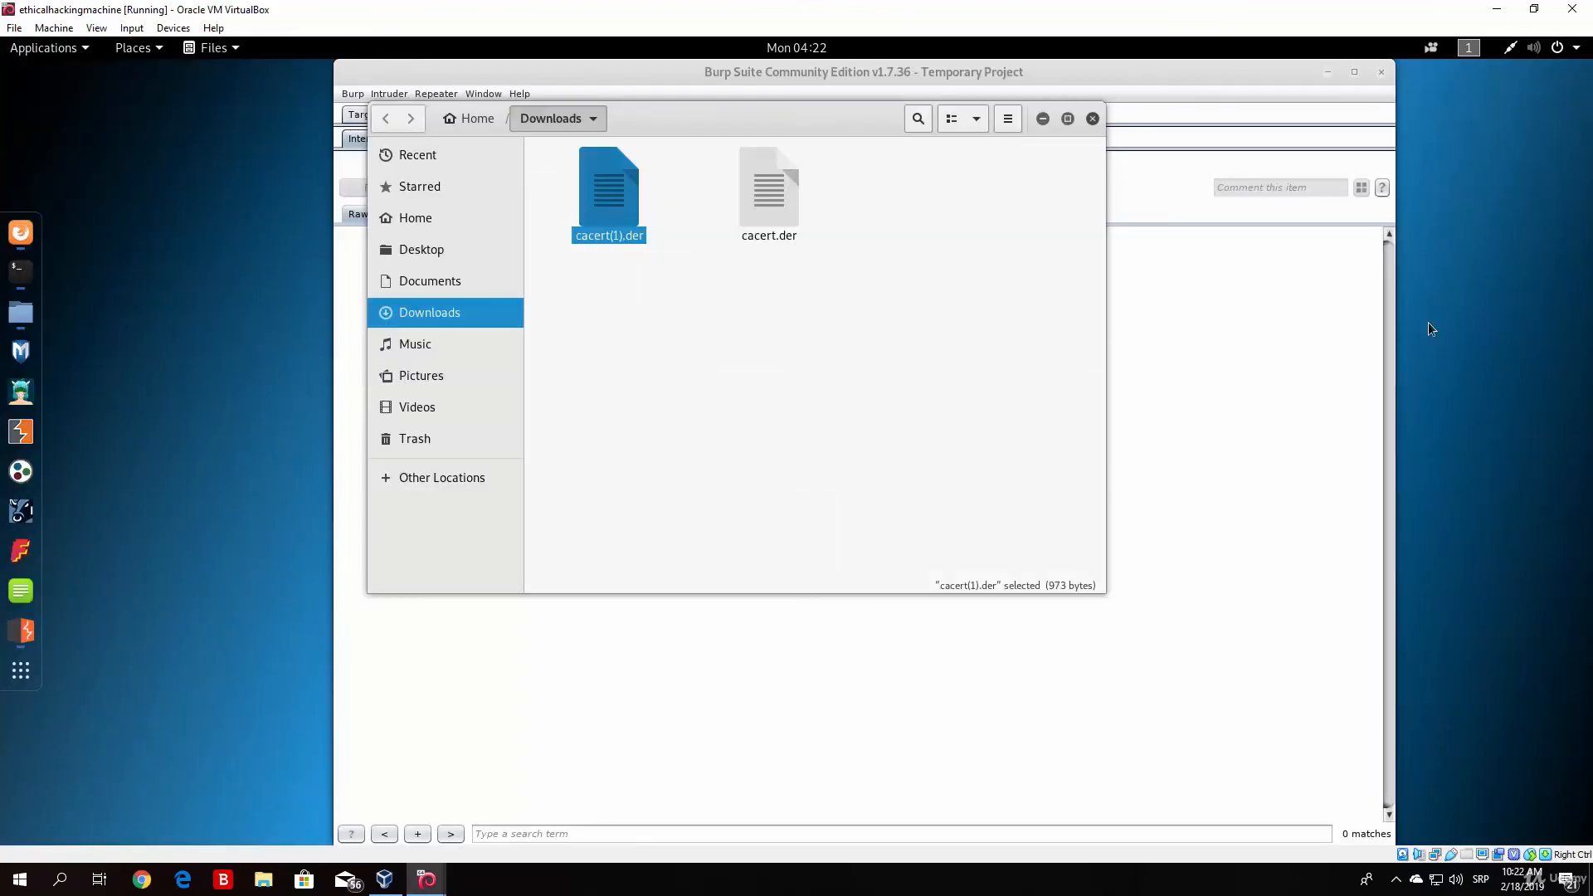
click(508, 775)
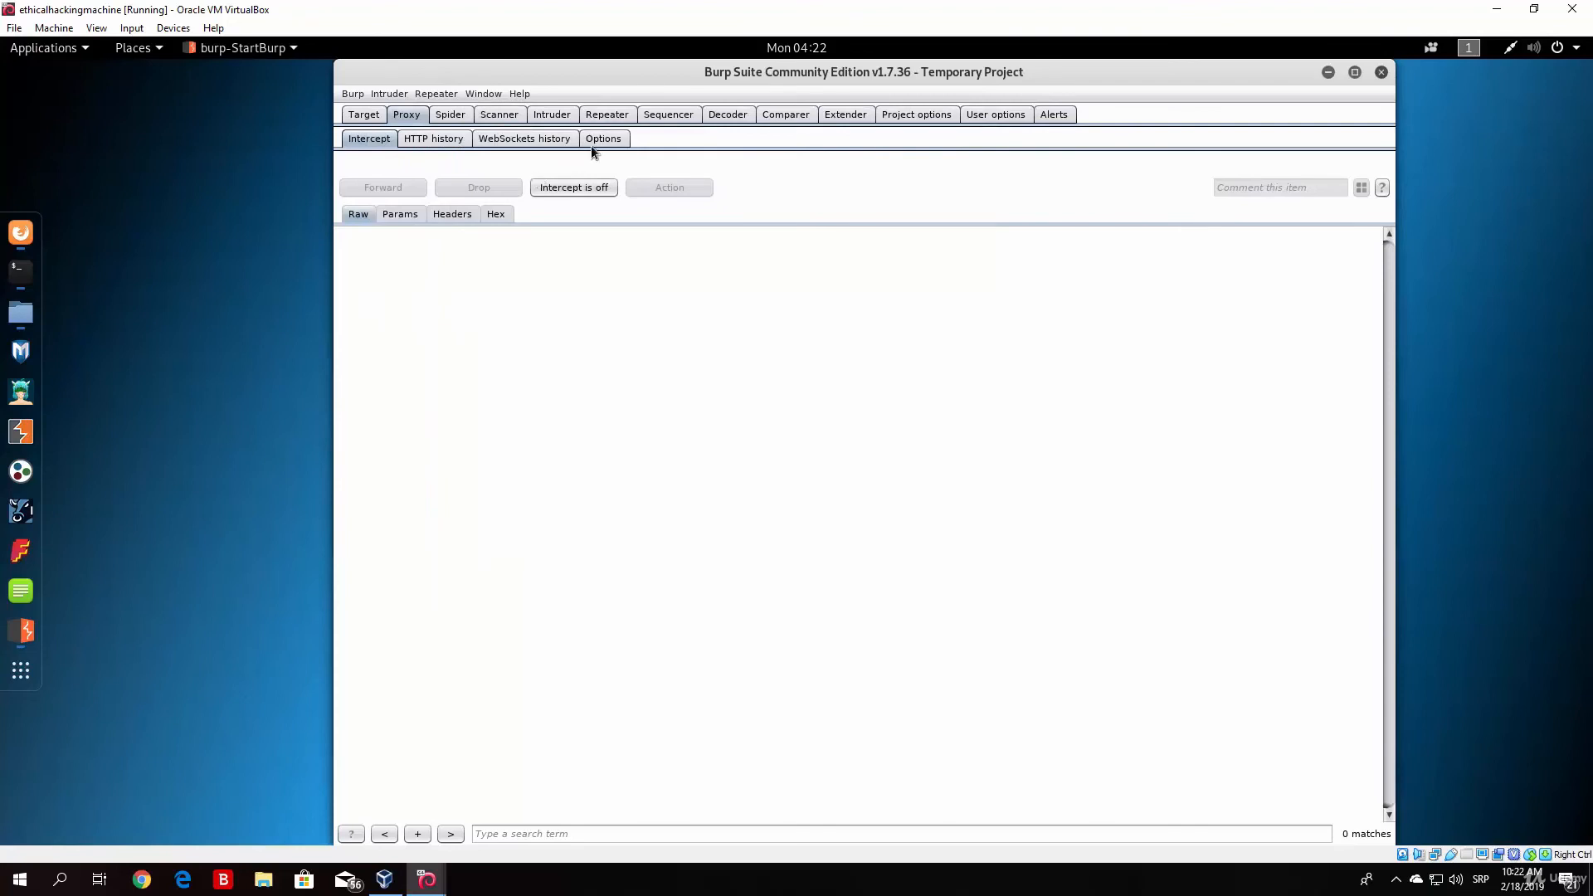
click(593, 141)
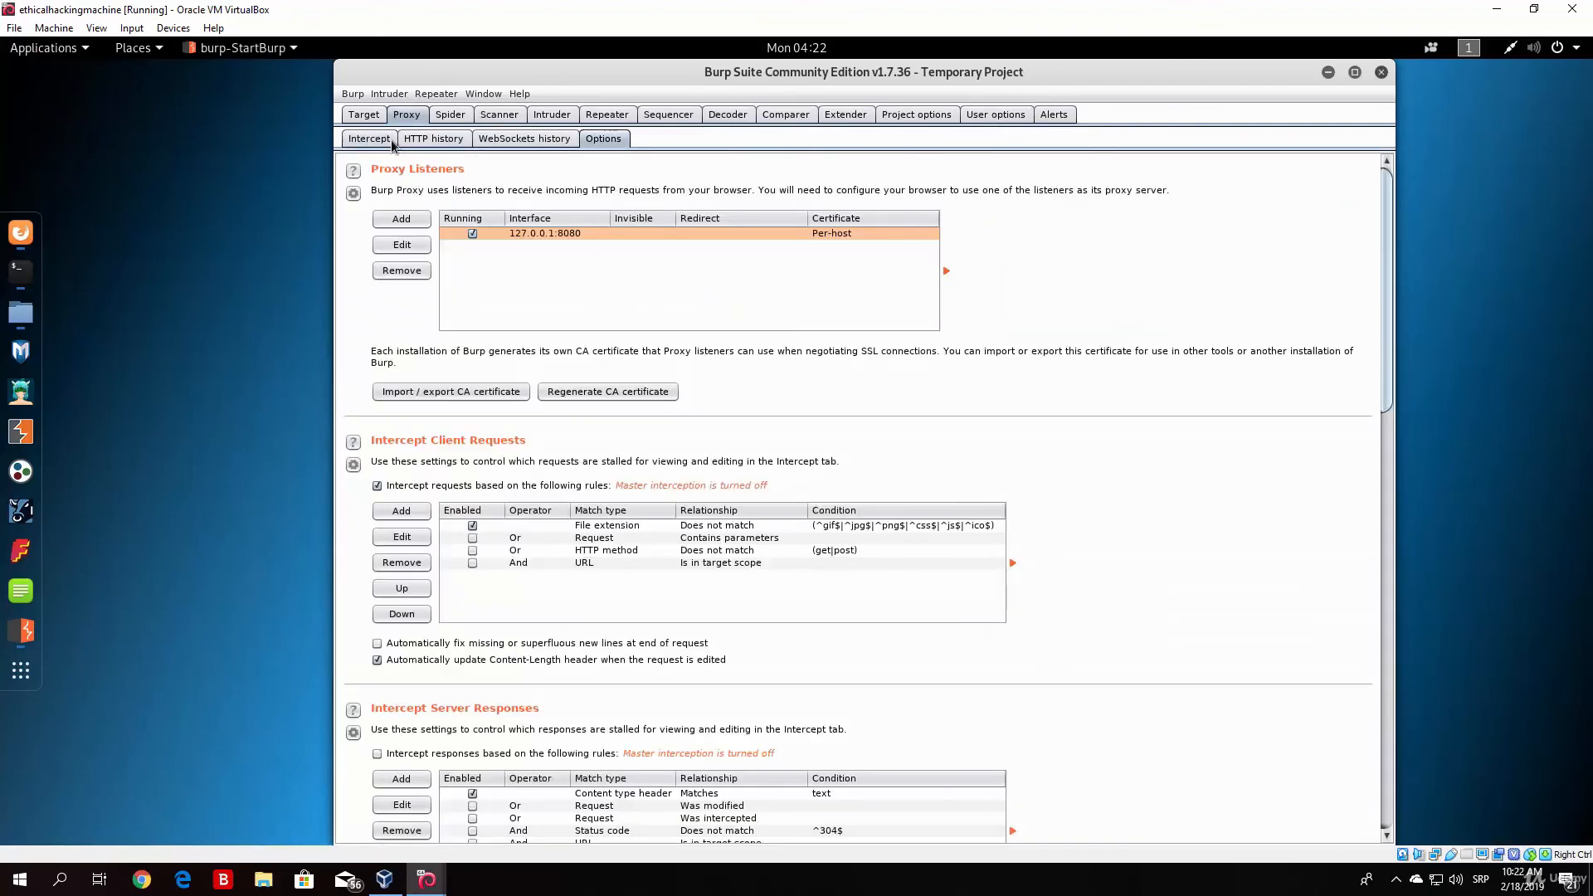
click(357, 141)
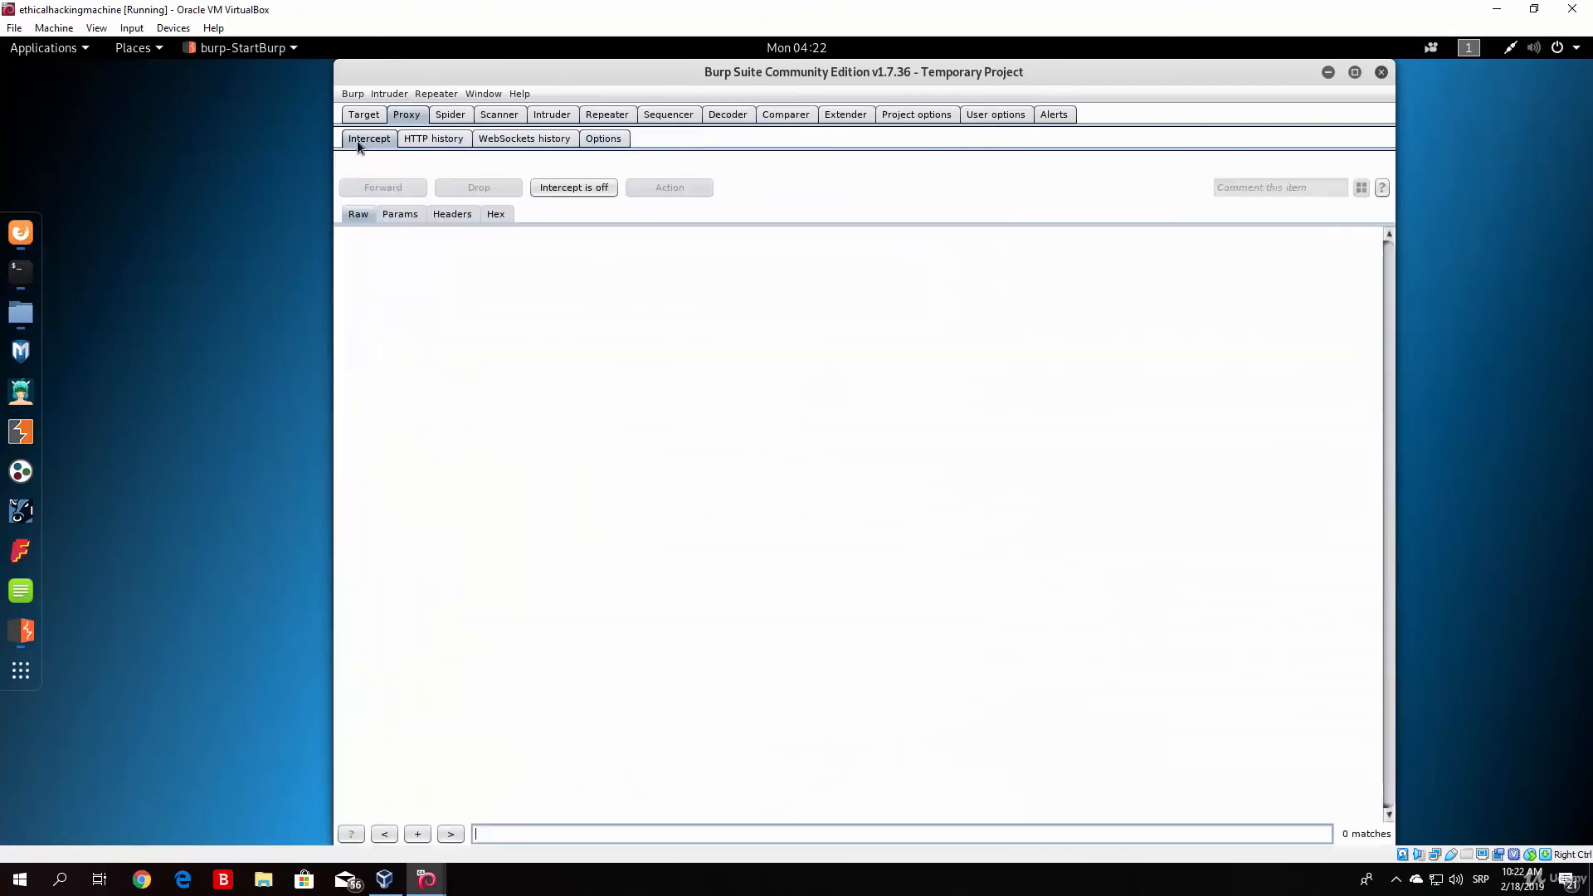
click(21, 234)
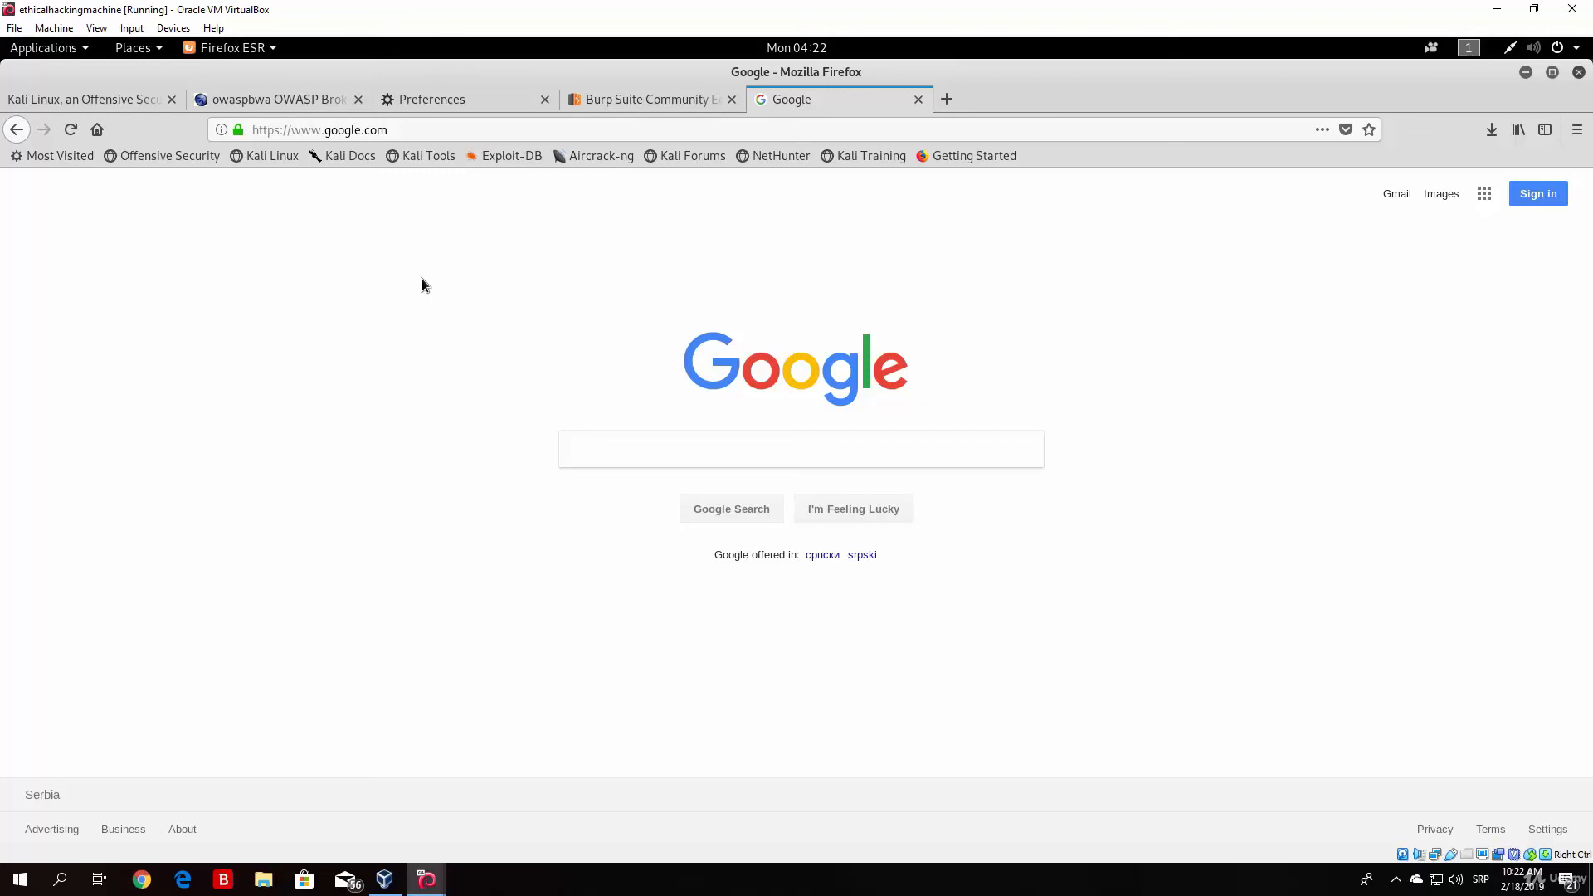
click(1525, 72)
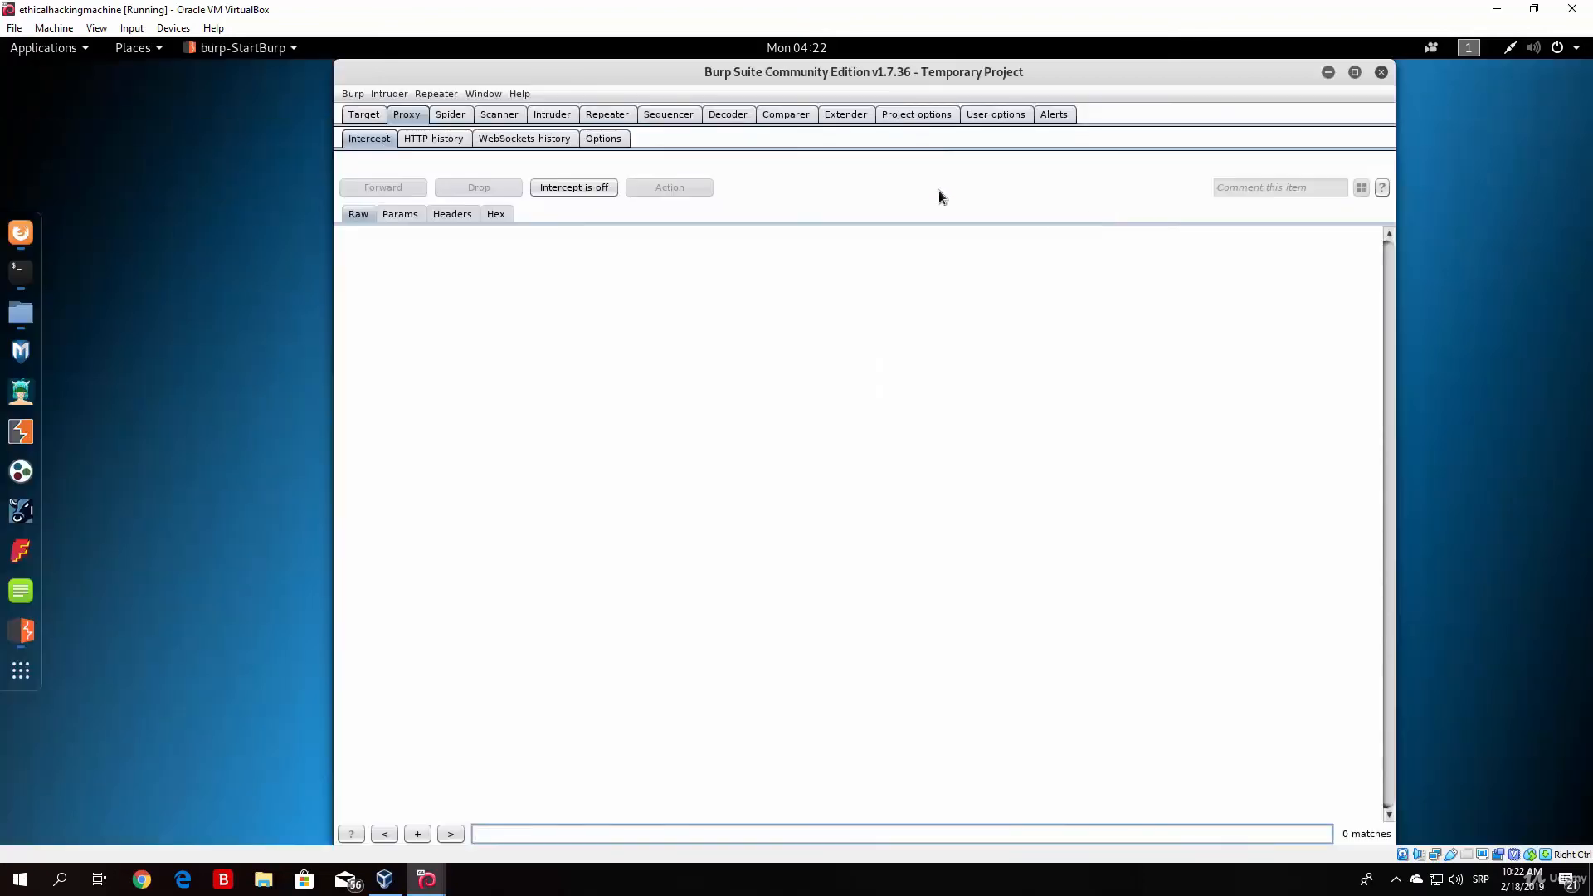
click(1354, 72)
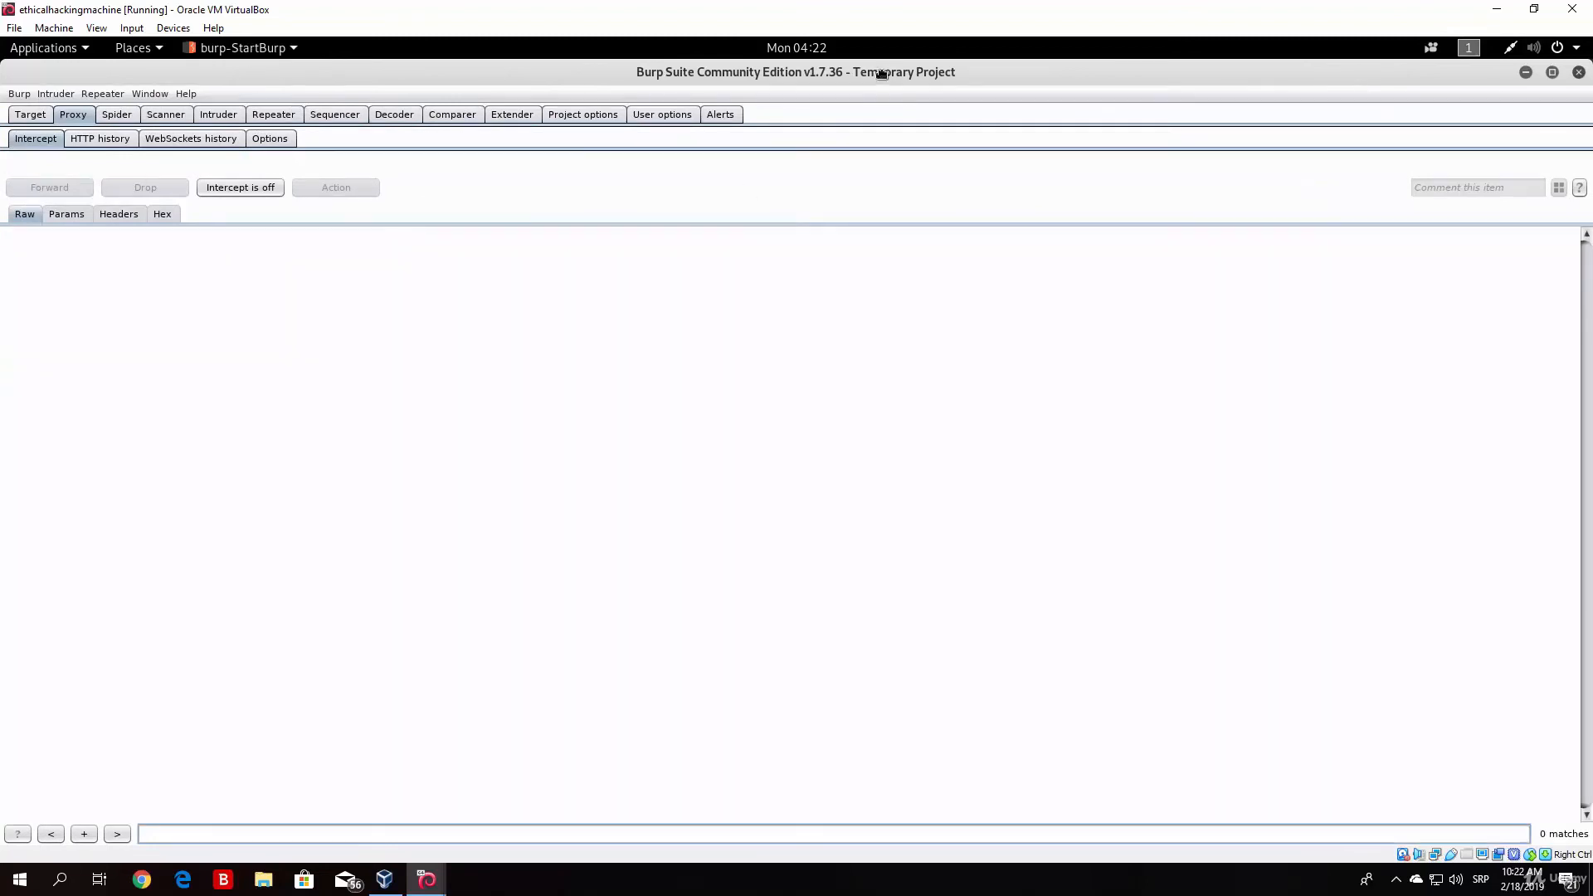
click(49, 115)
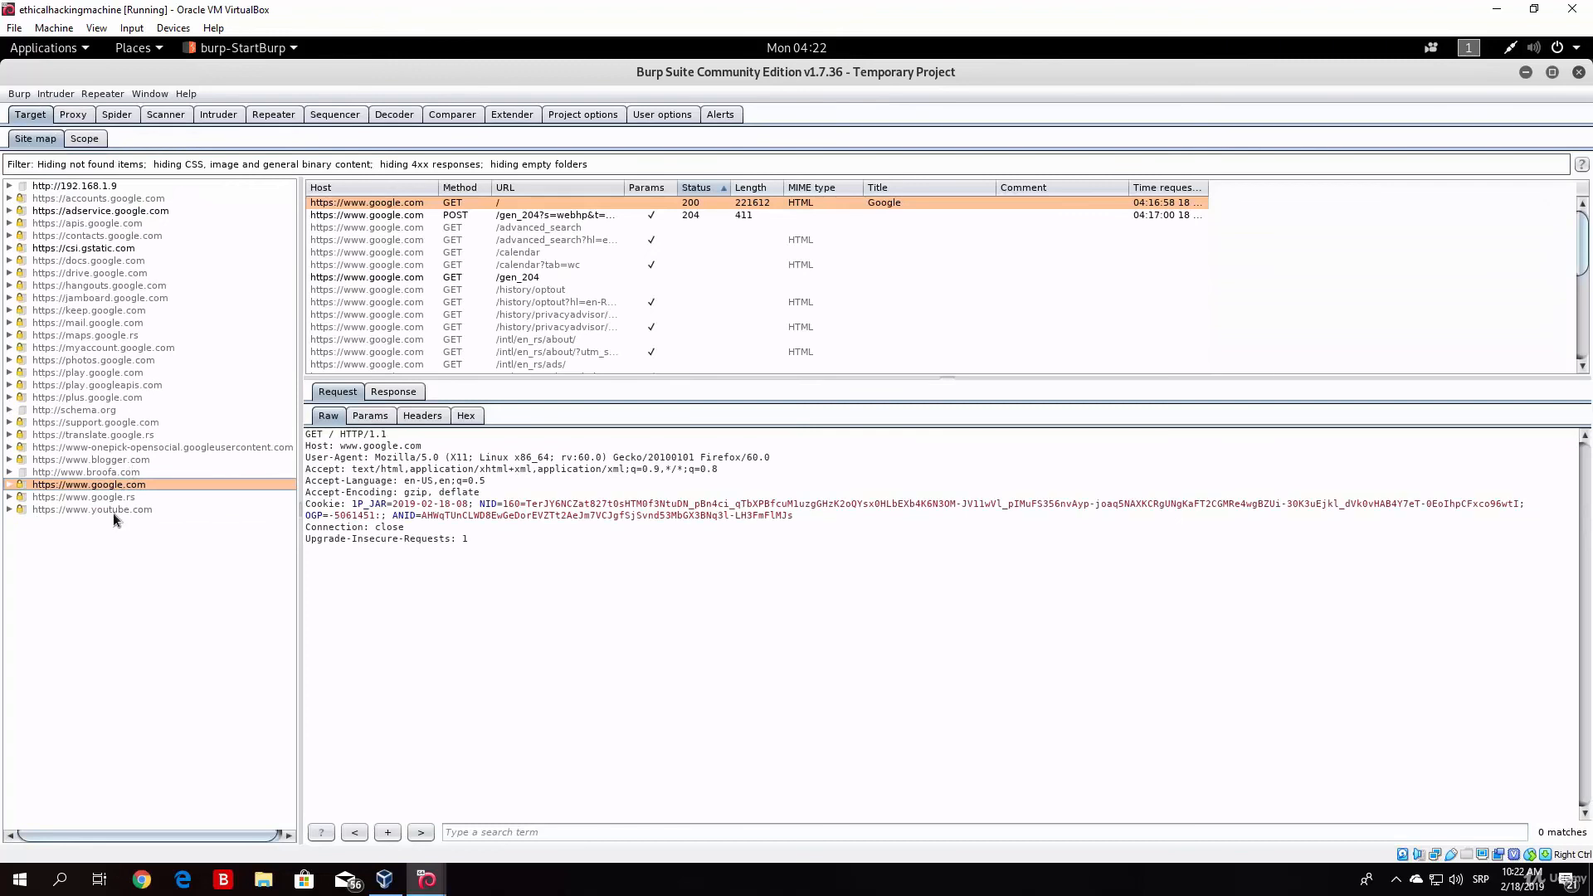
click(92, 186)
click(526, 243)
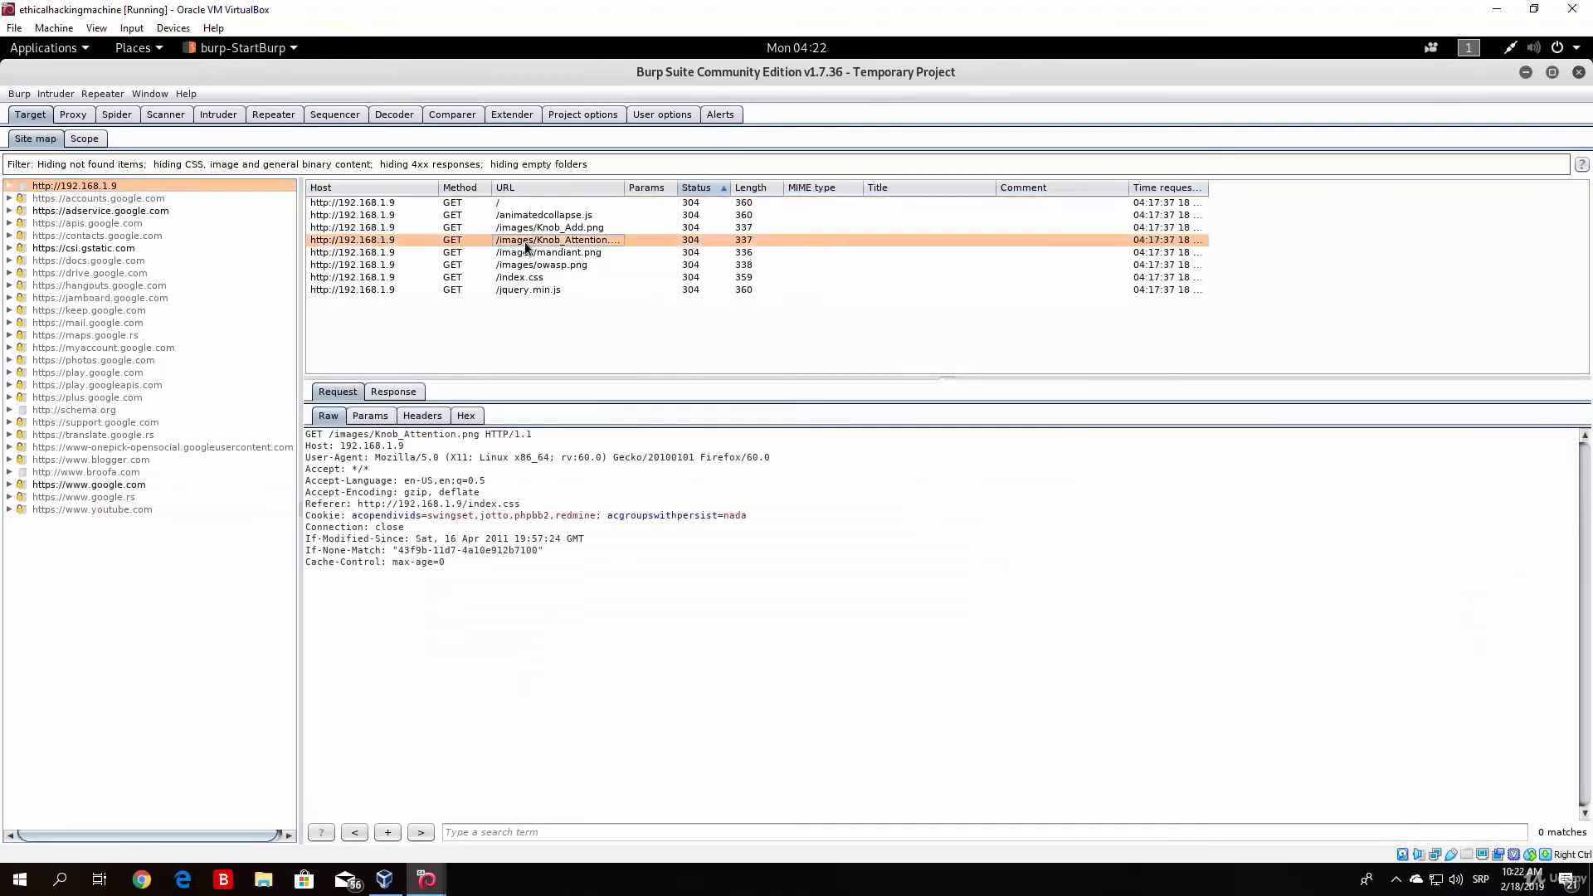
key(Down)
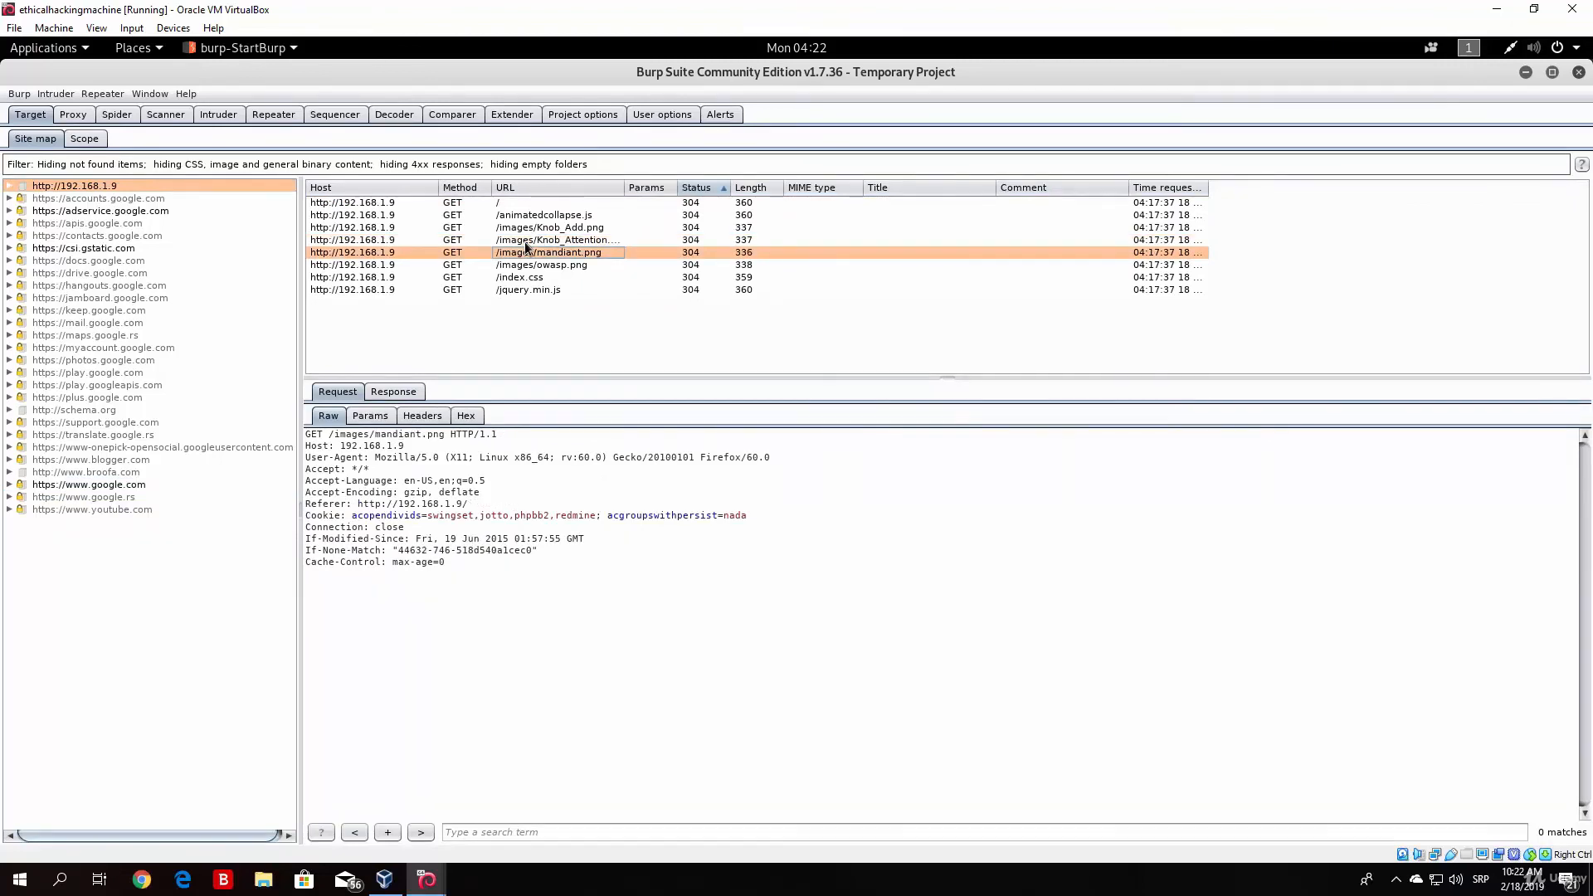
key(Up)
key(Up)
key(Up)
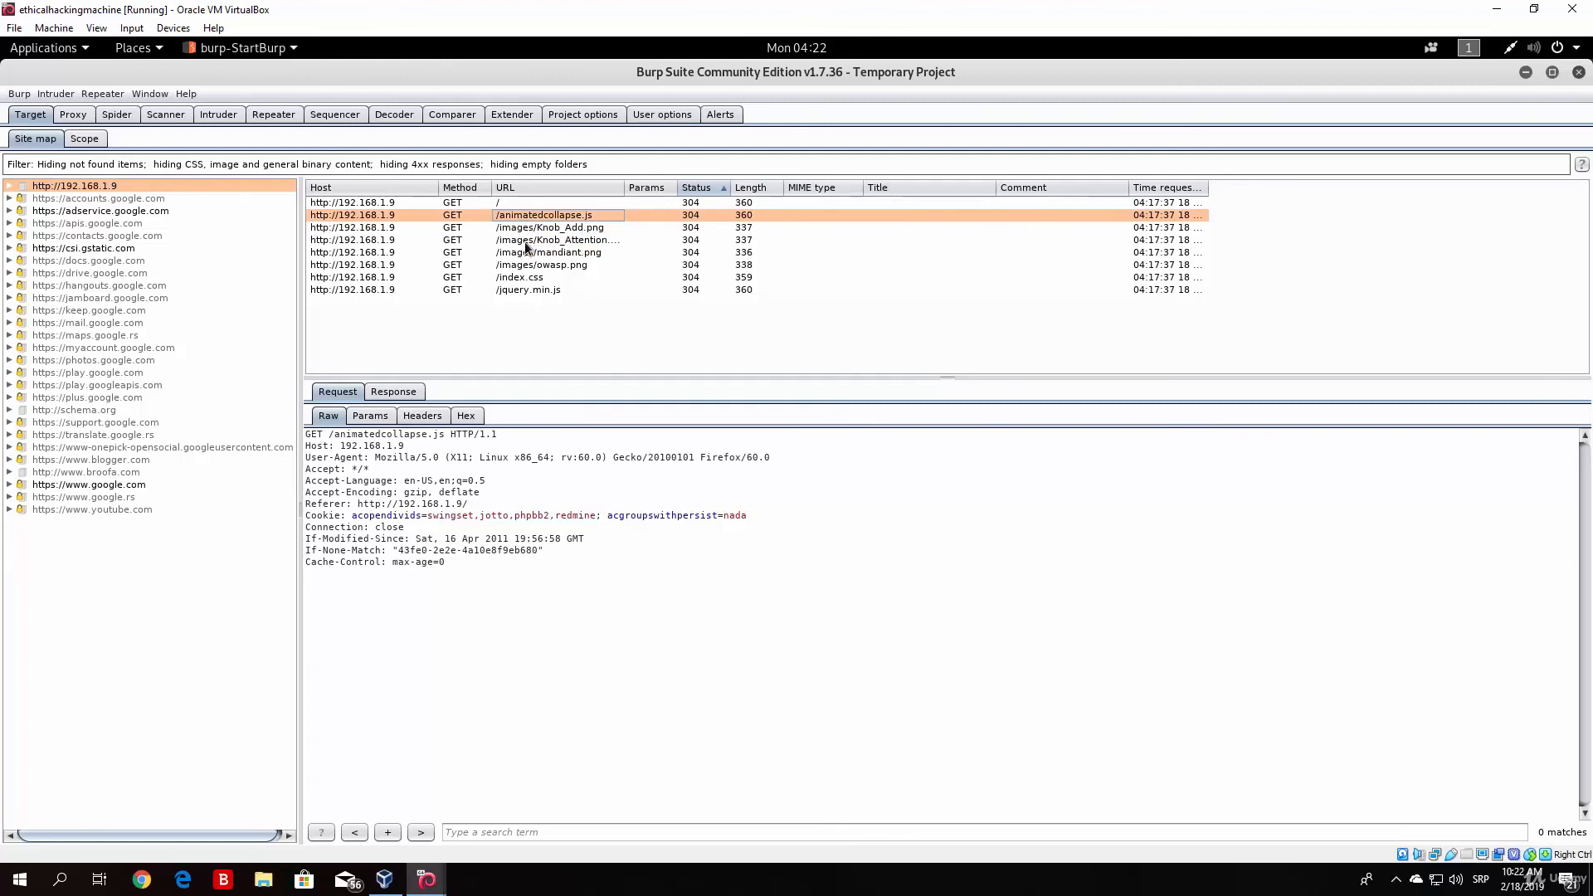
key(Down)
key(Down)
key(Down)
key(Down)
key(Down)
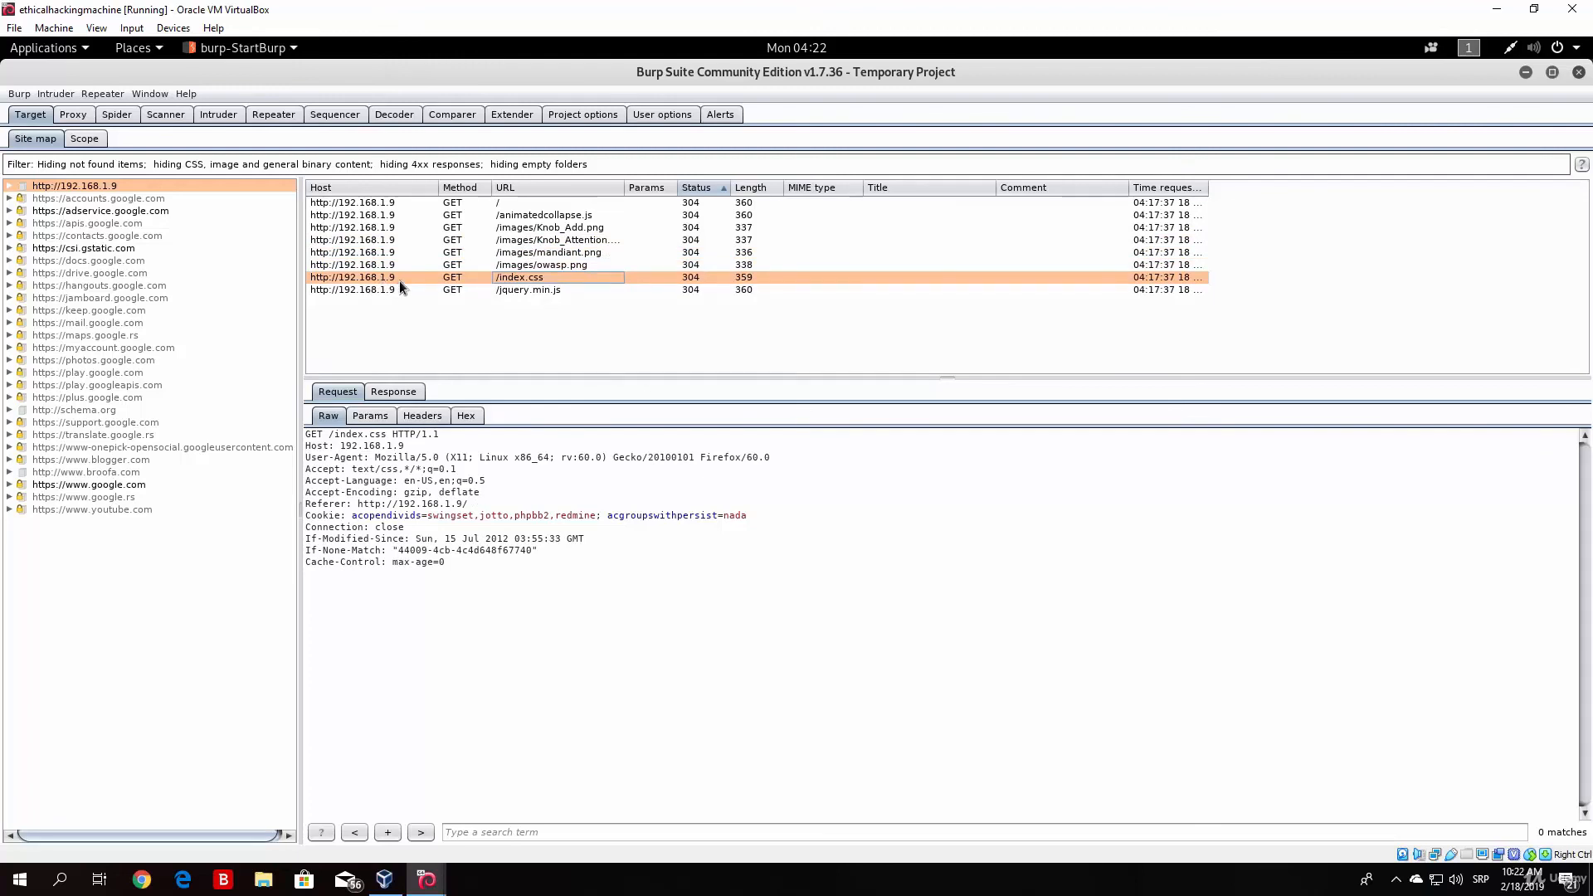
key(Up)
key(Up)
key(Up)
key(Up)
key(Up)
key(Up)
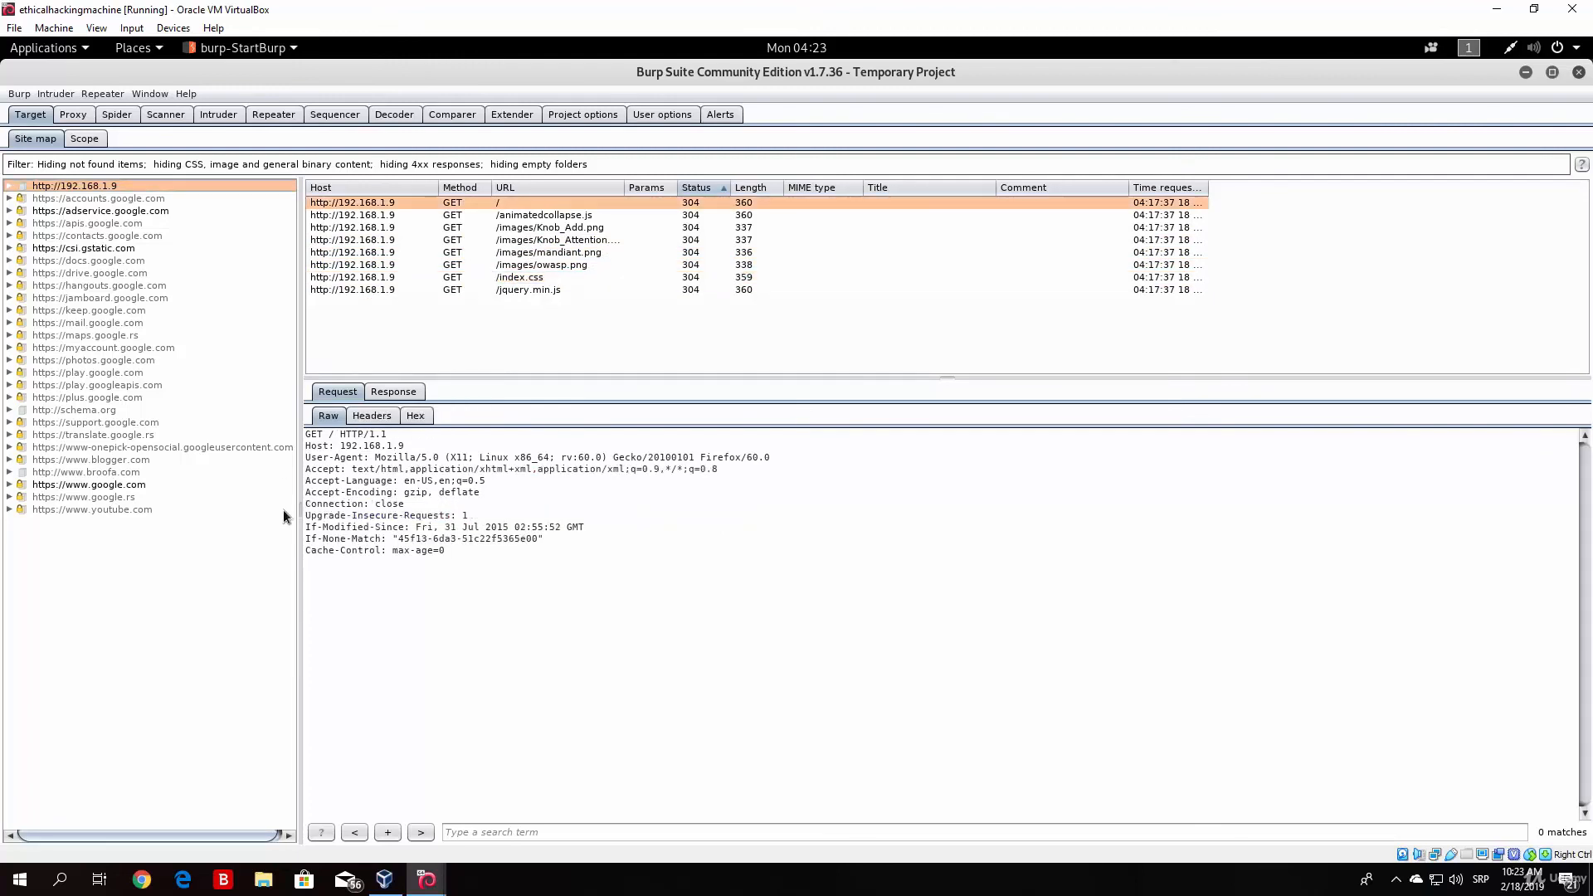
click(377, 265)
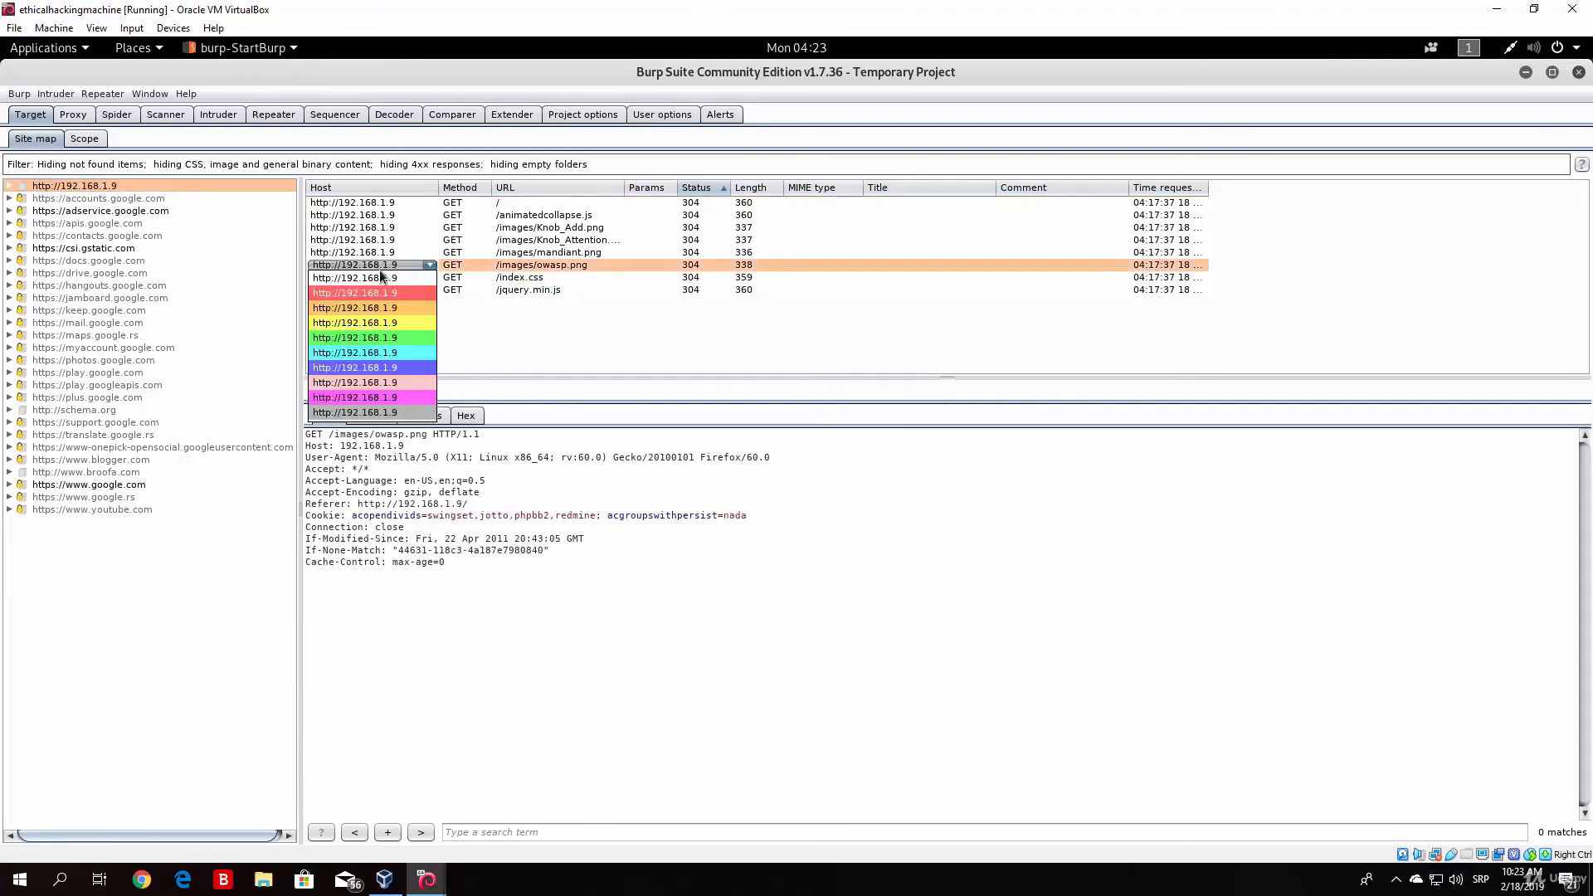
key(Escape)
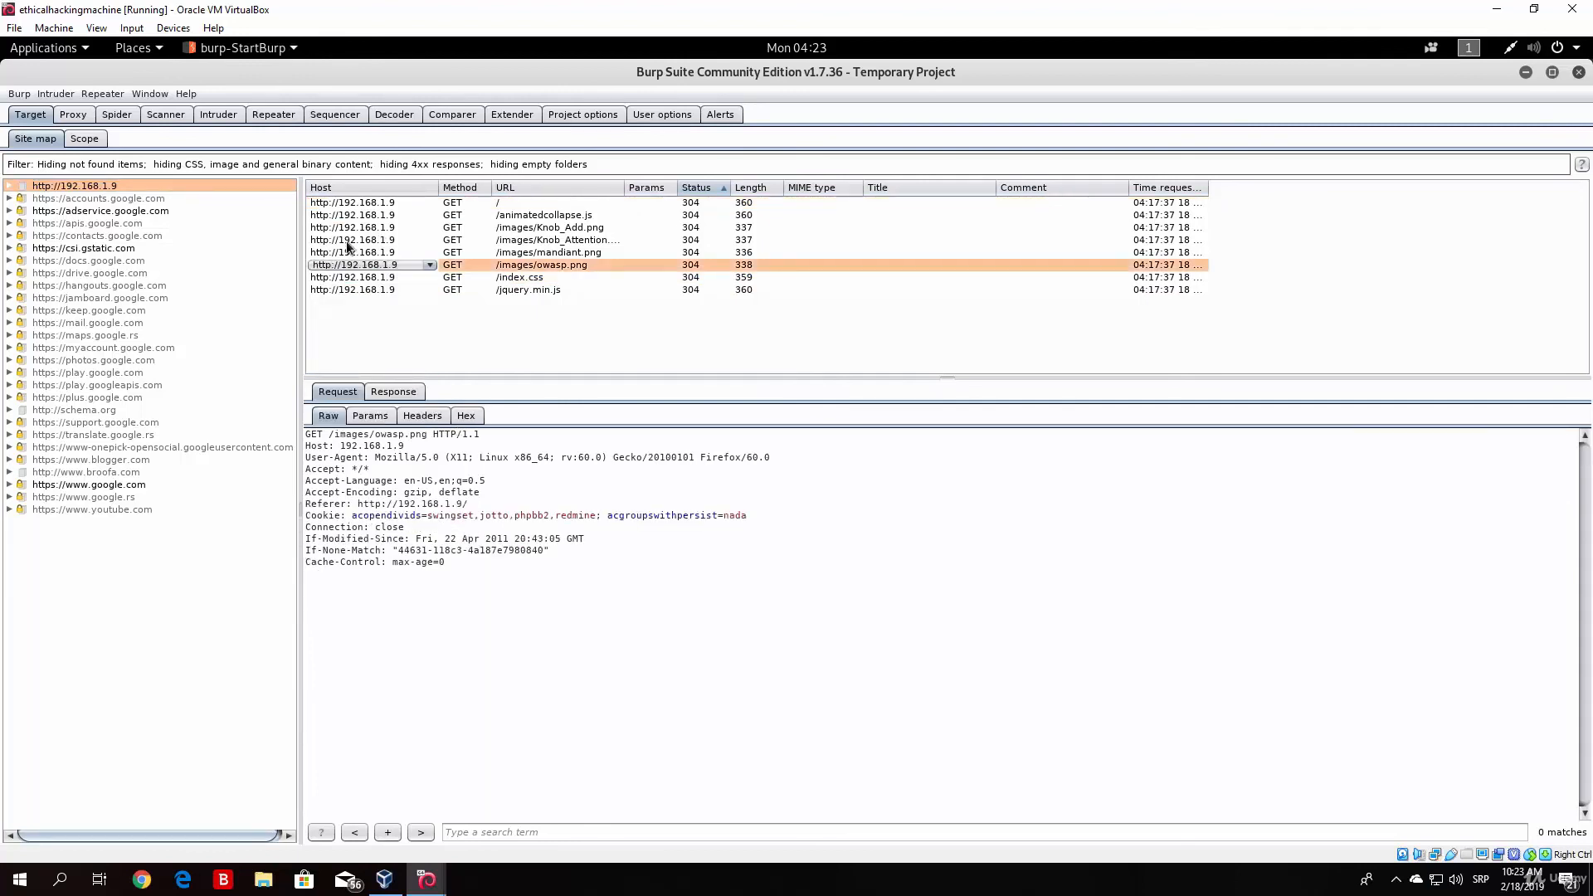
click(93, 486)
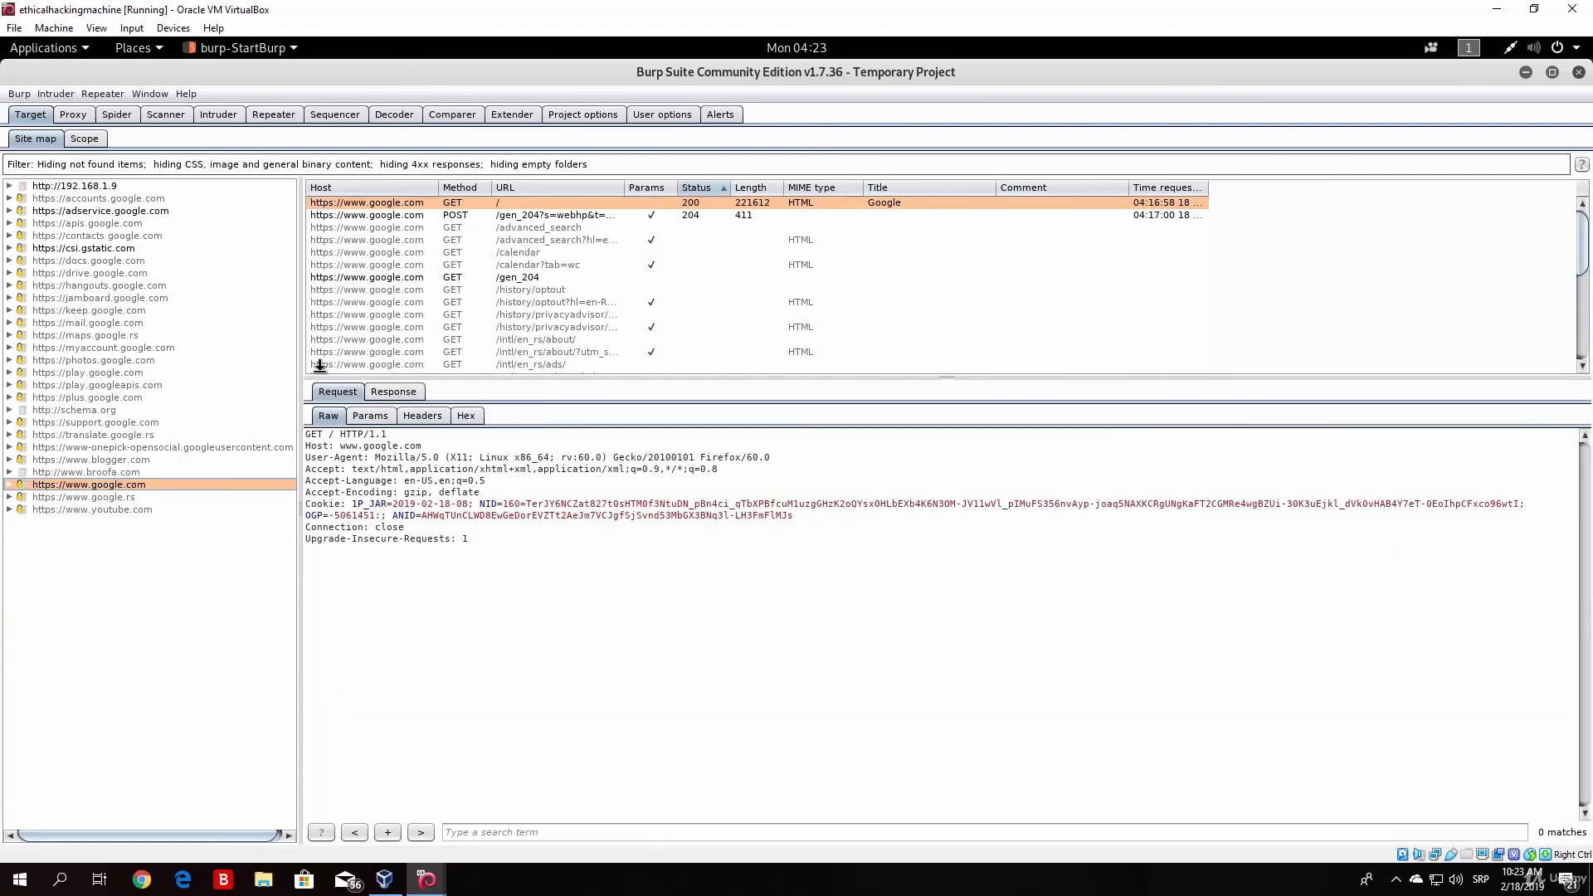
key(Down)
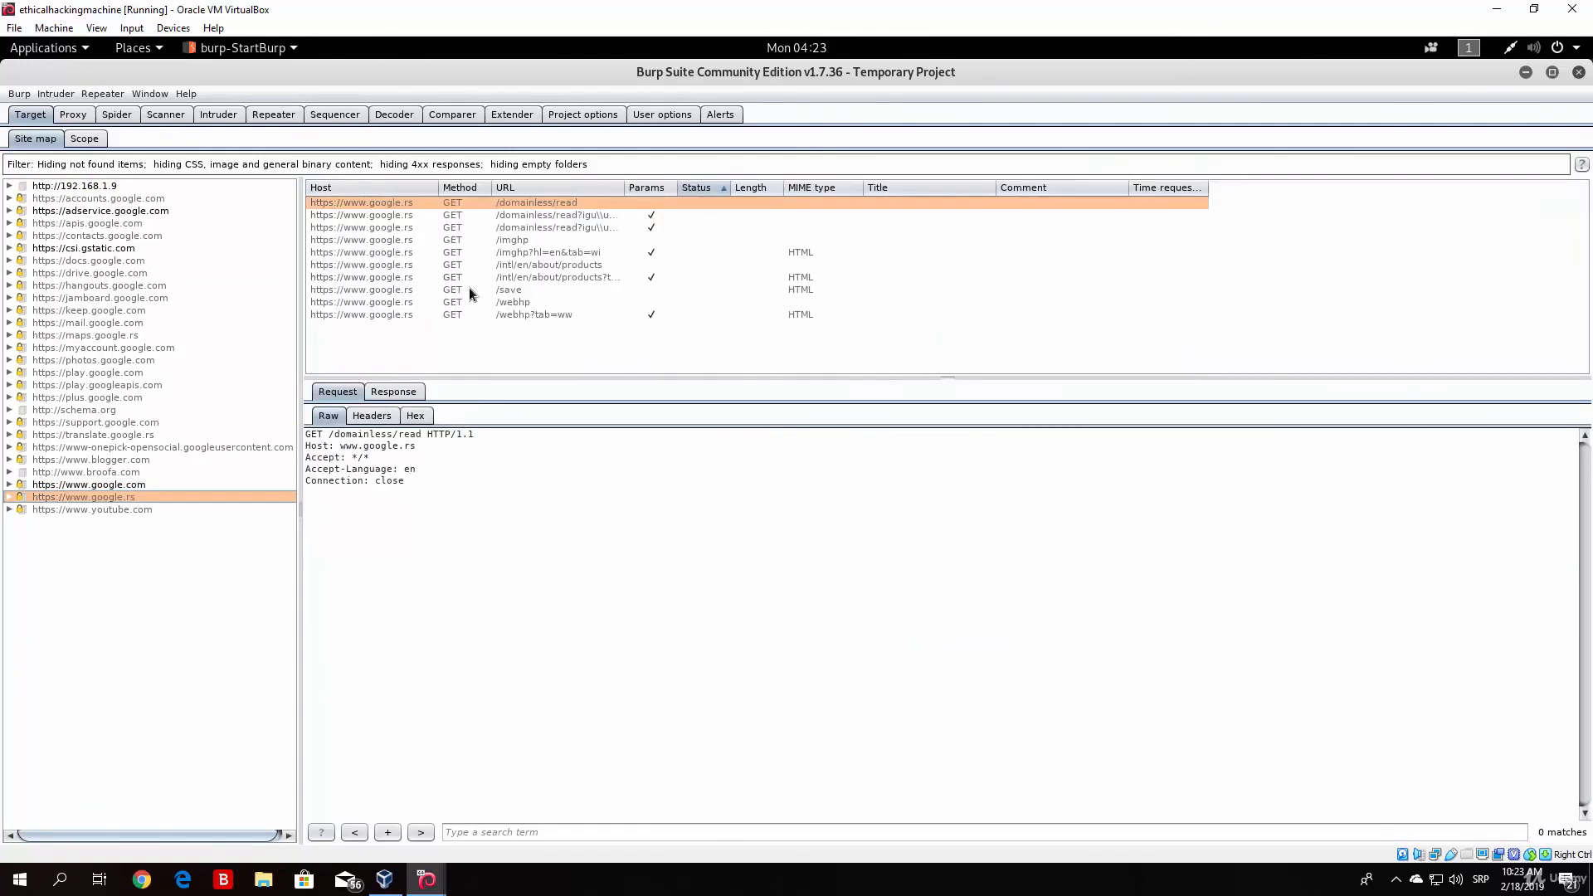
key(Up)
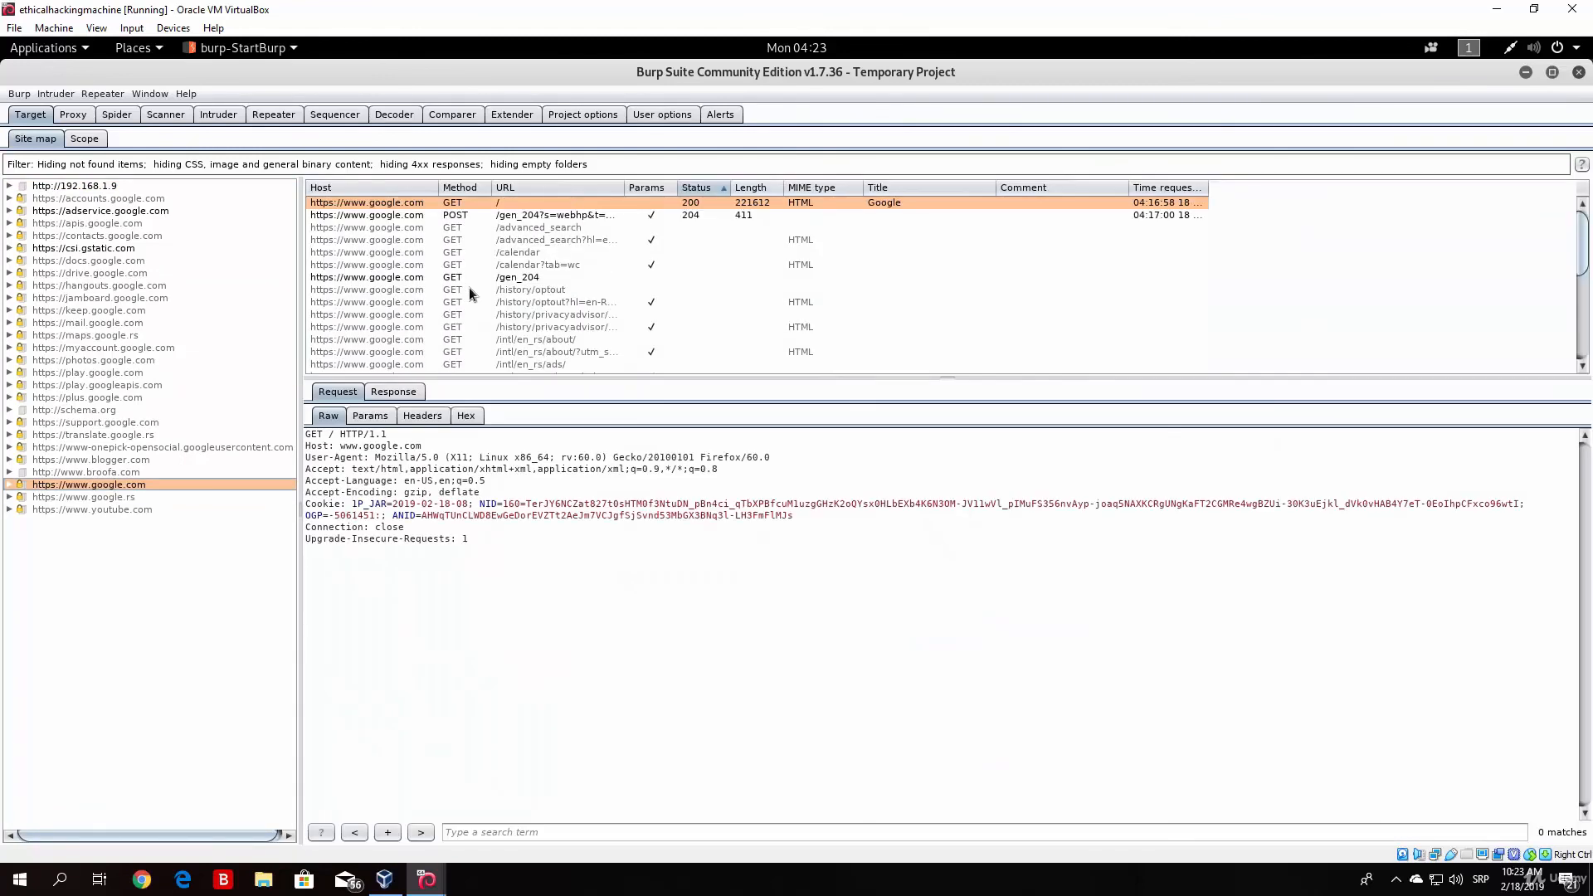
click(380, 278)
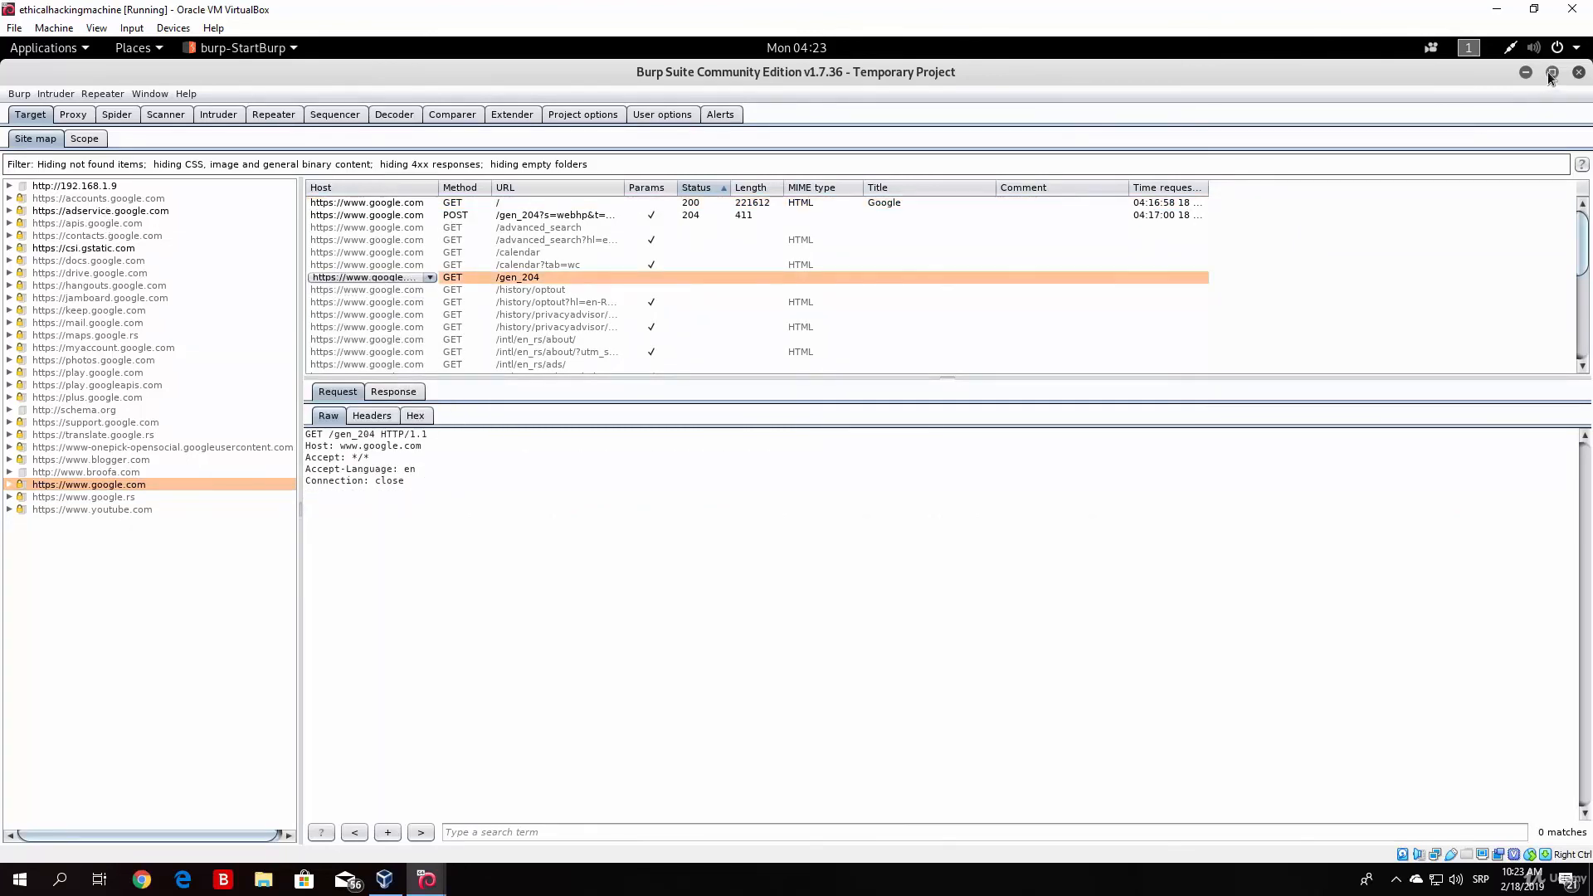
Step: Switch to Firefox and load facebook.com in the Google tab
key(super)
click(19, 234)
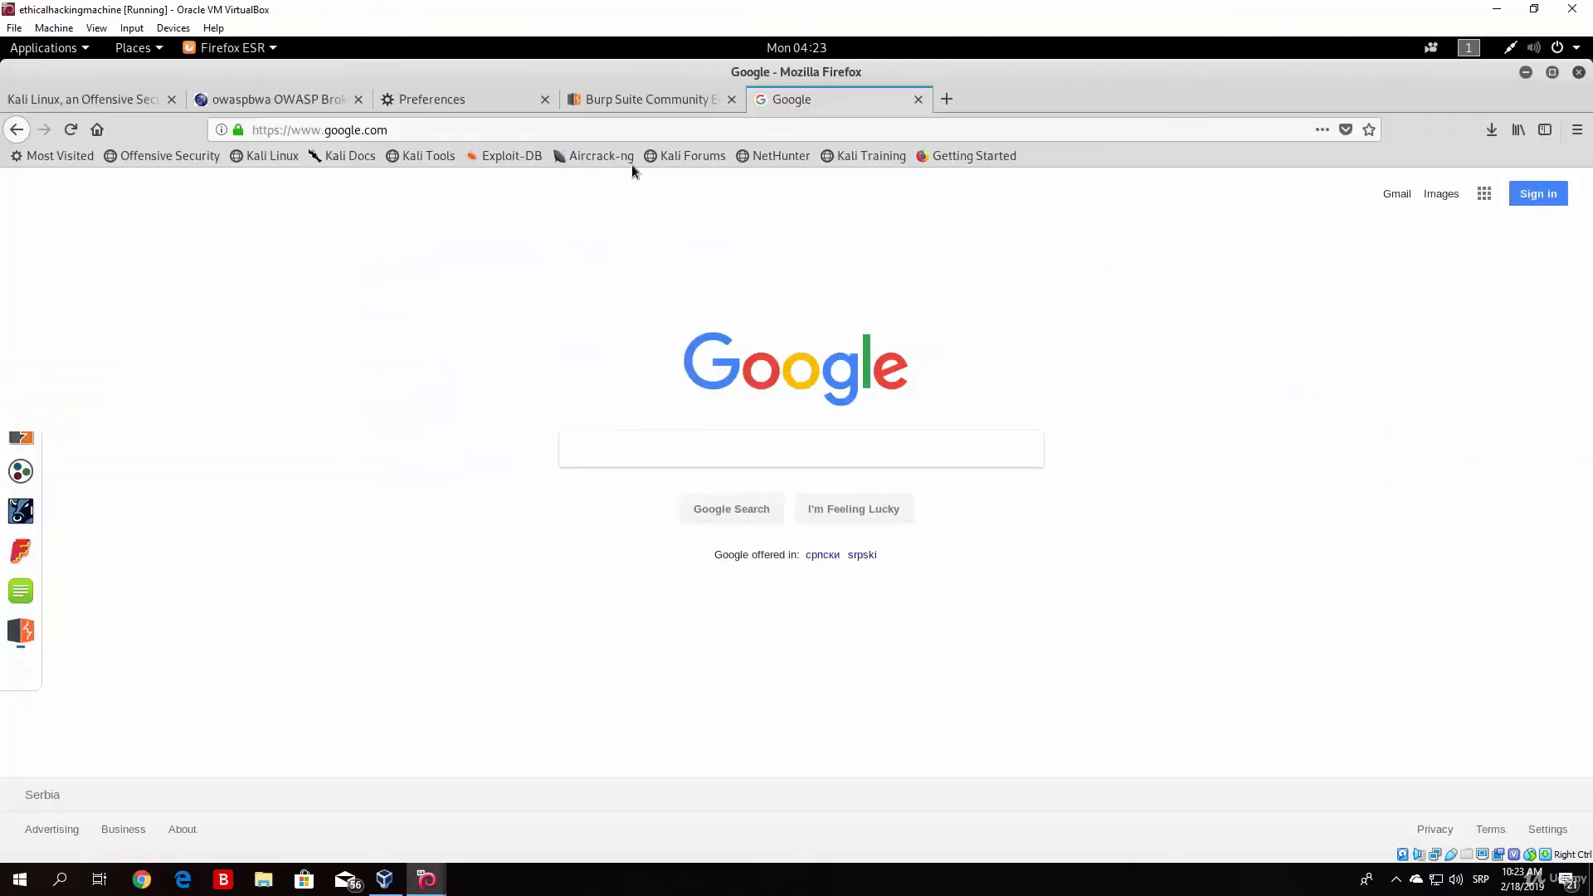
click(390, 130)
text(f)
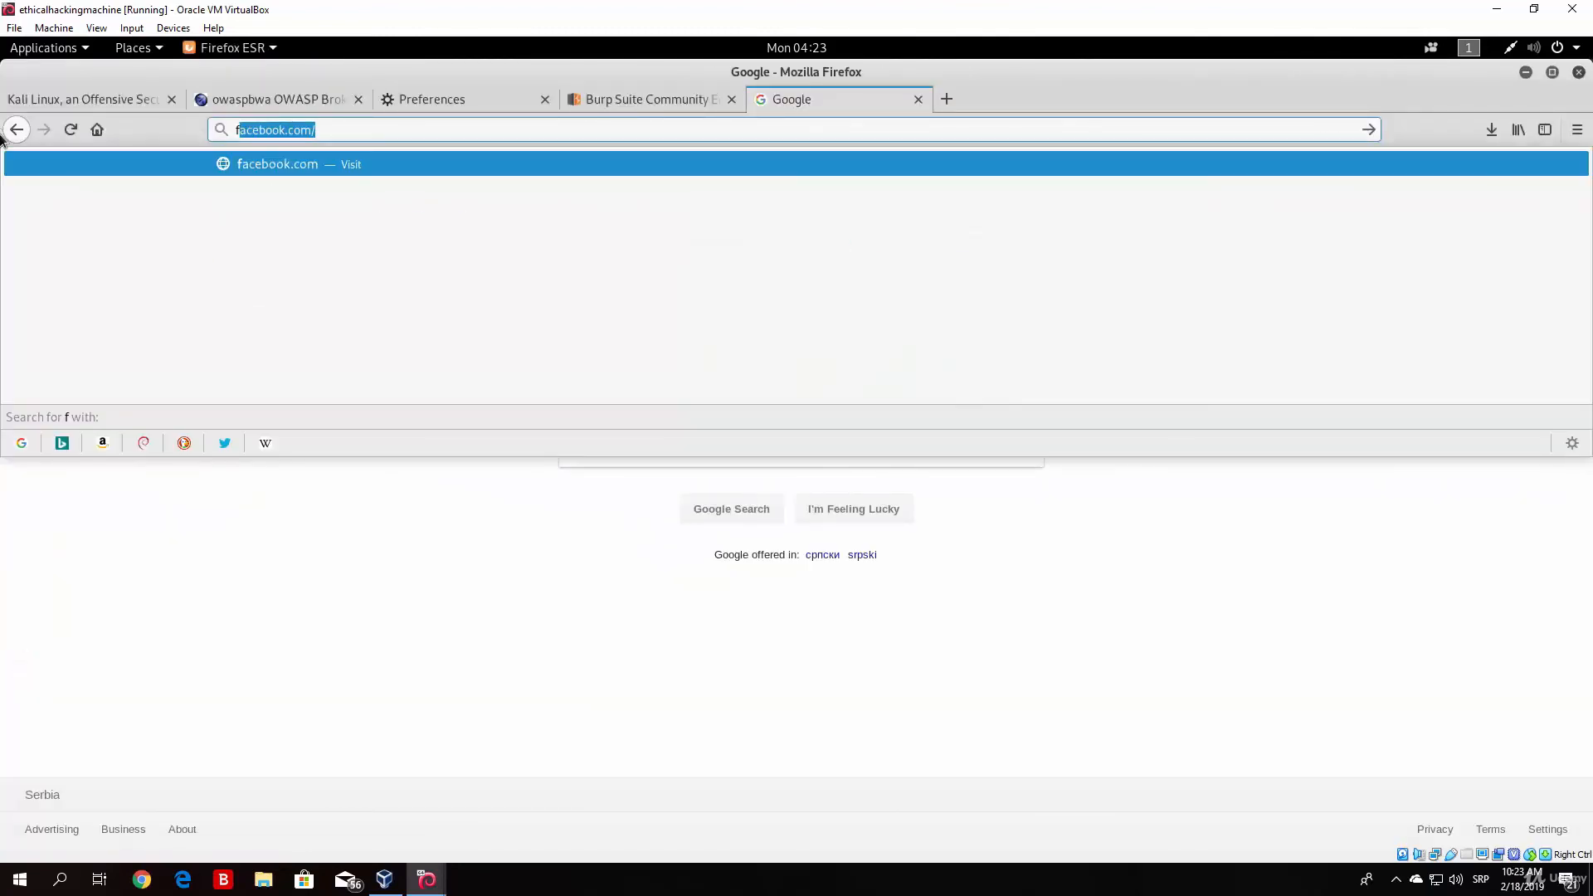
text(ace)
key(Return)
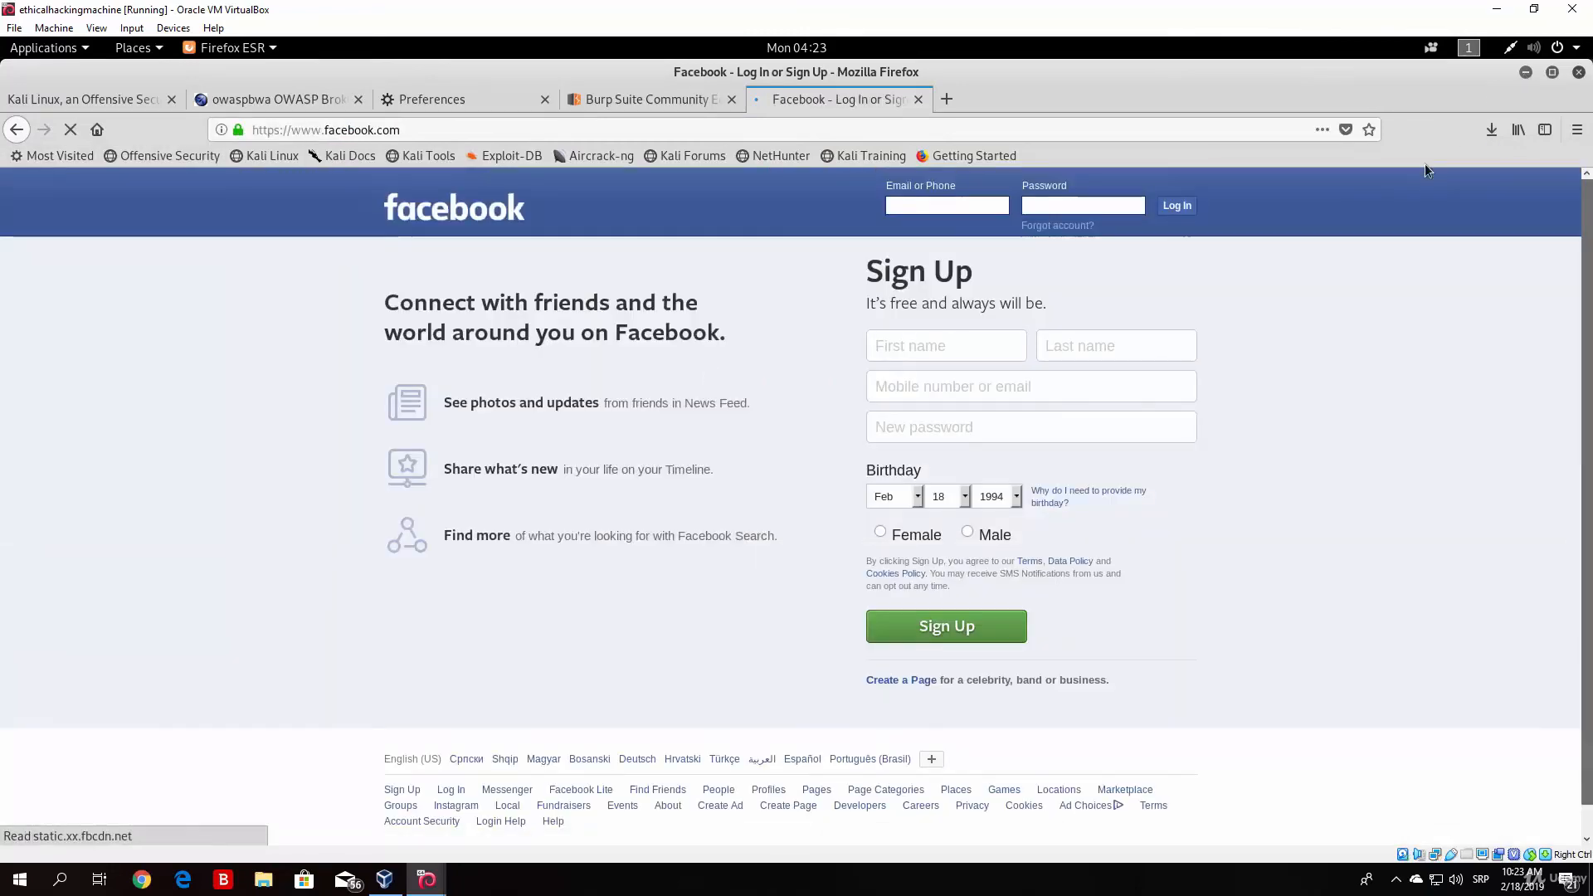
key(alt+Tab)
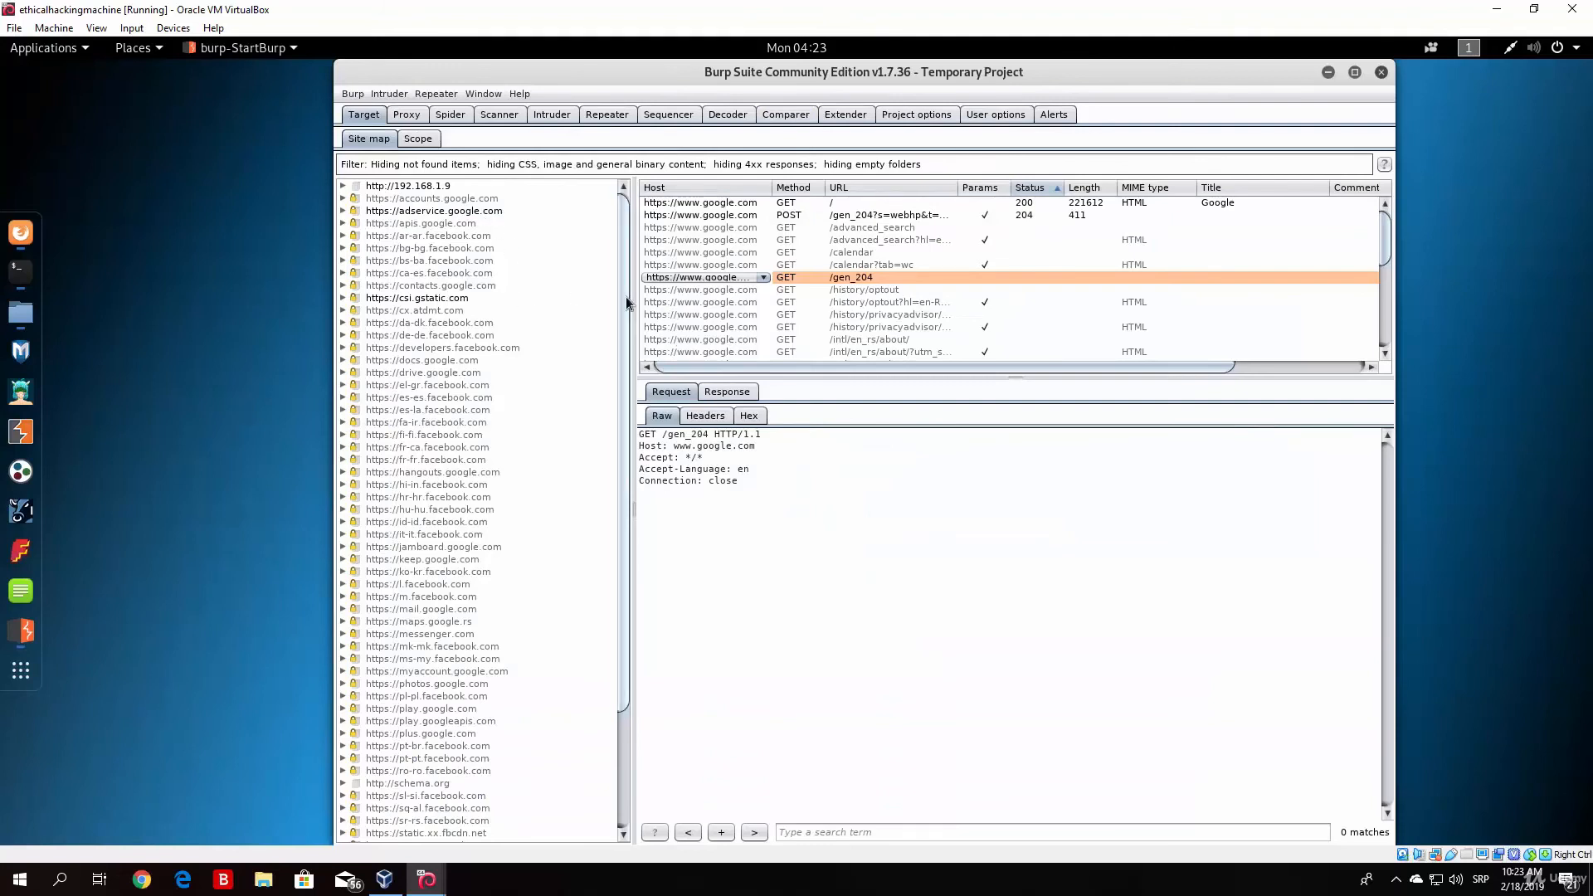
drag(626, 297, 622, 531)
click(476, 561)
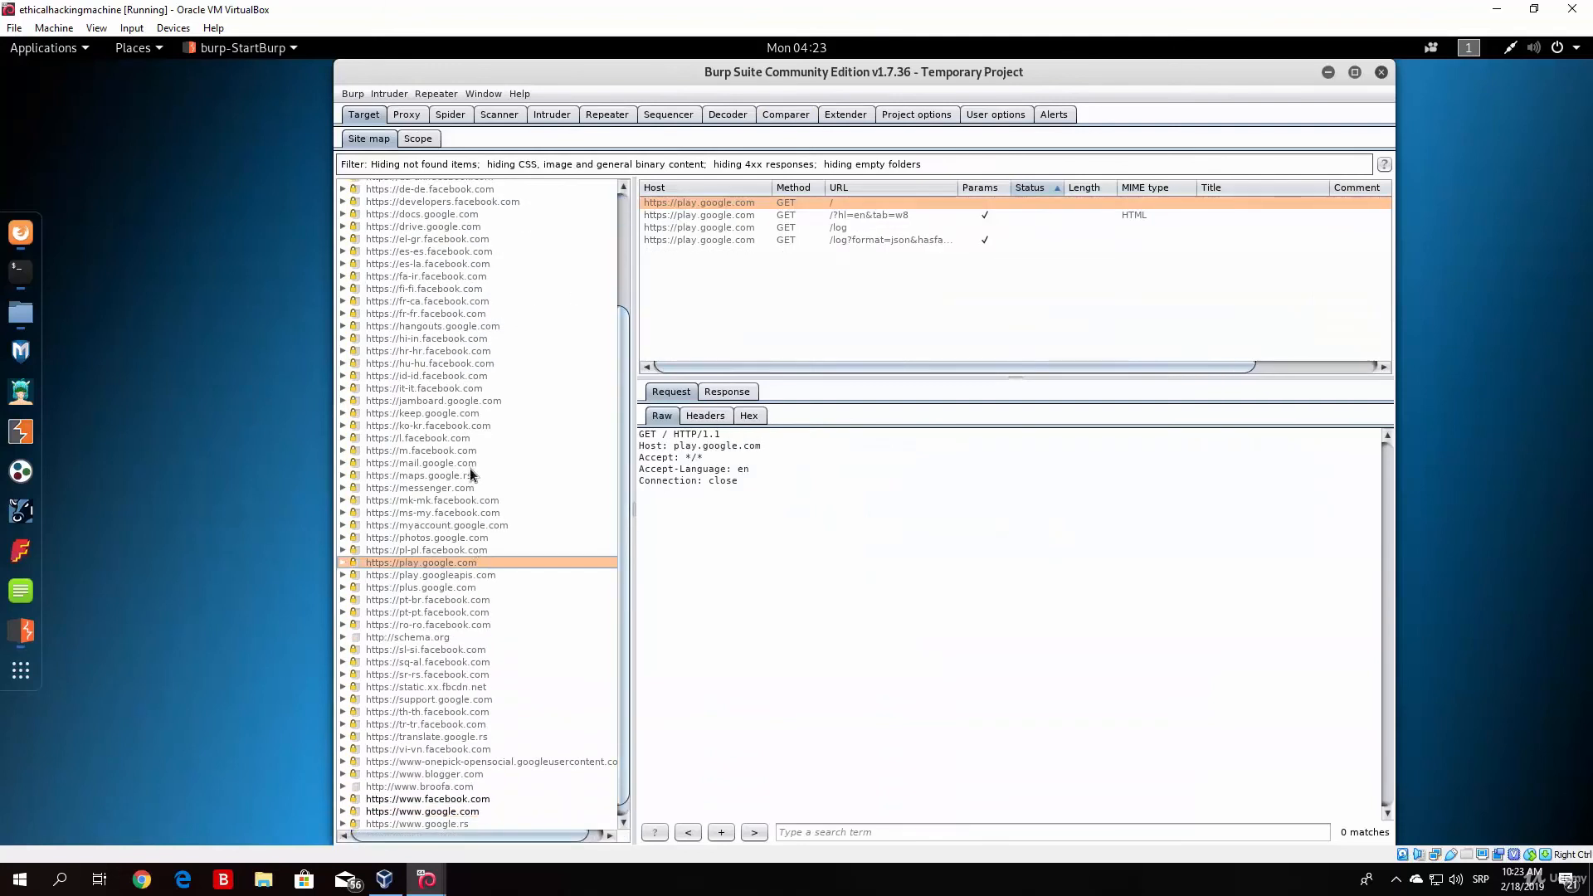
click(467, 798)
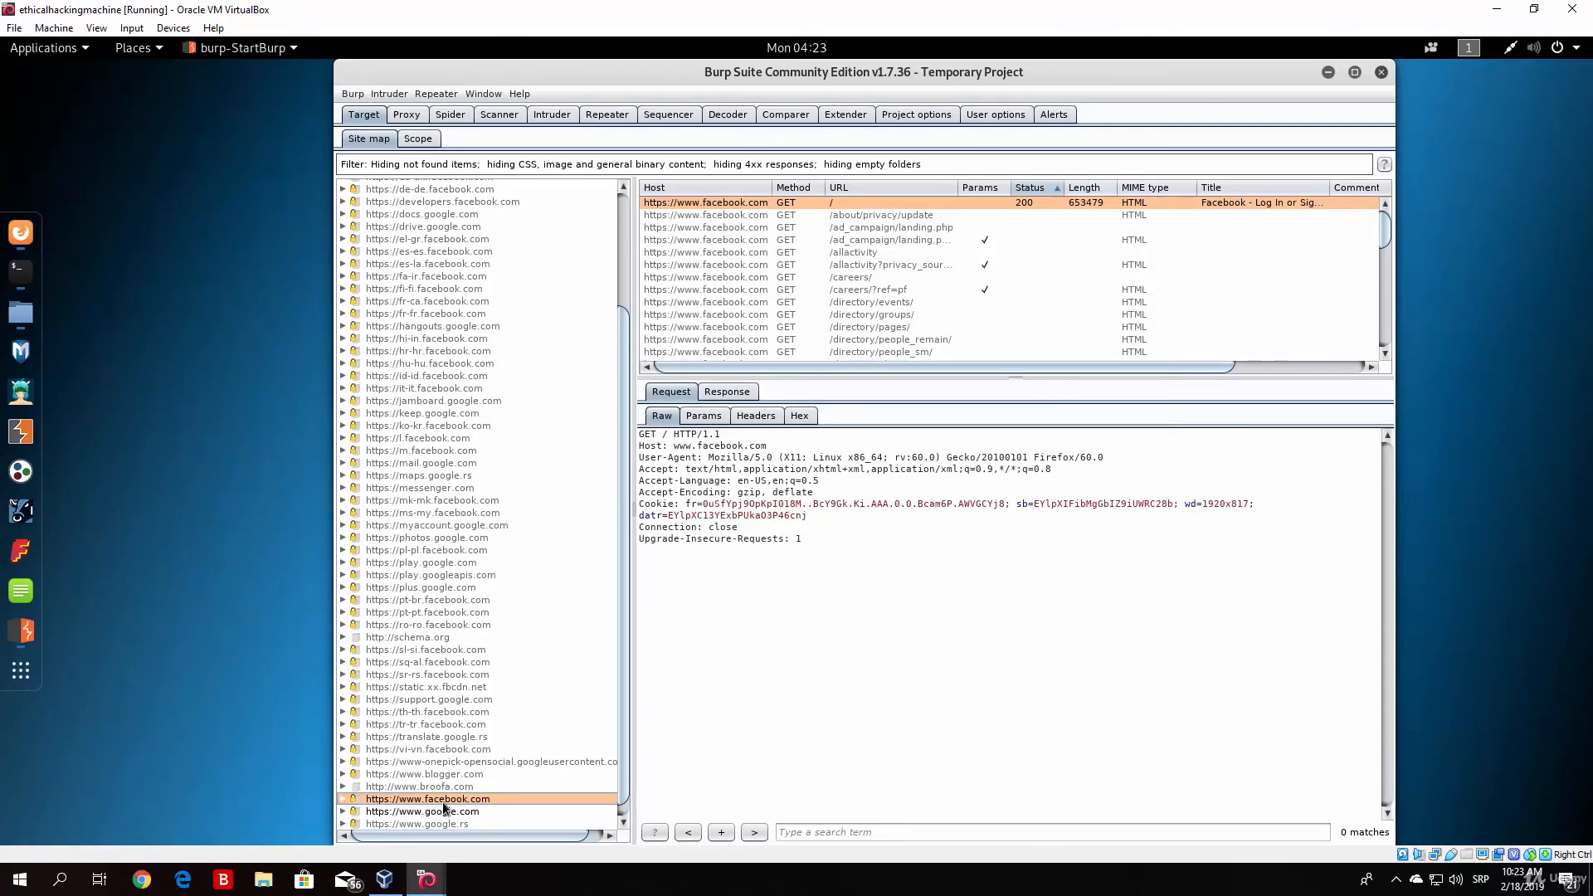
click(445, 515)
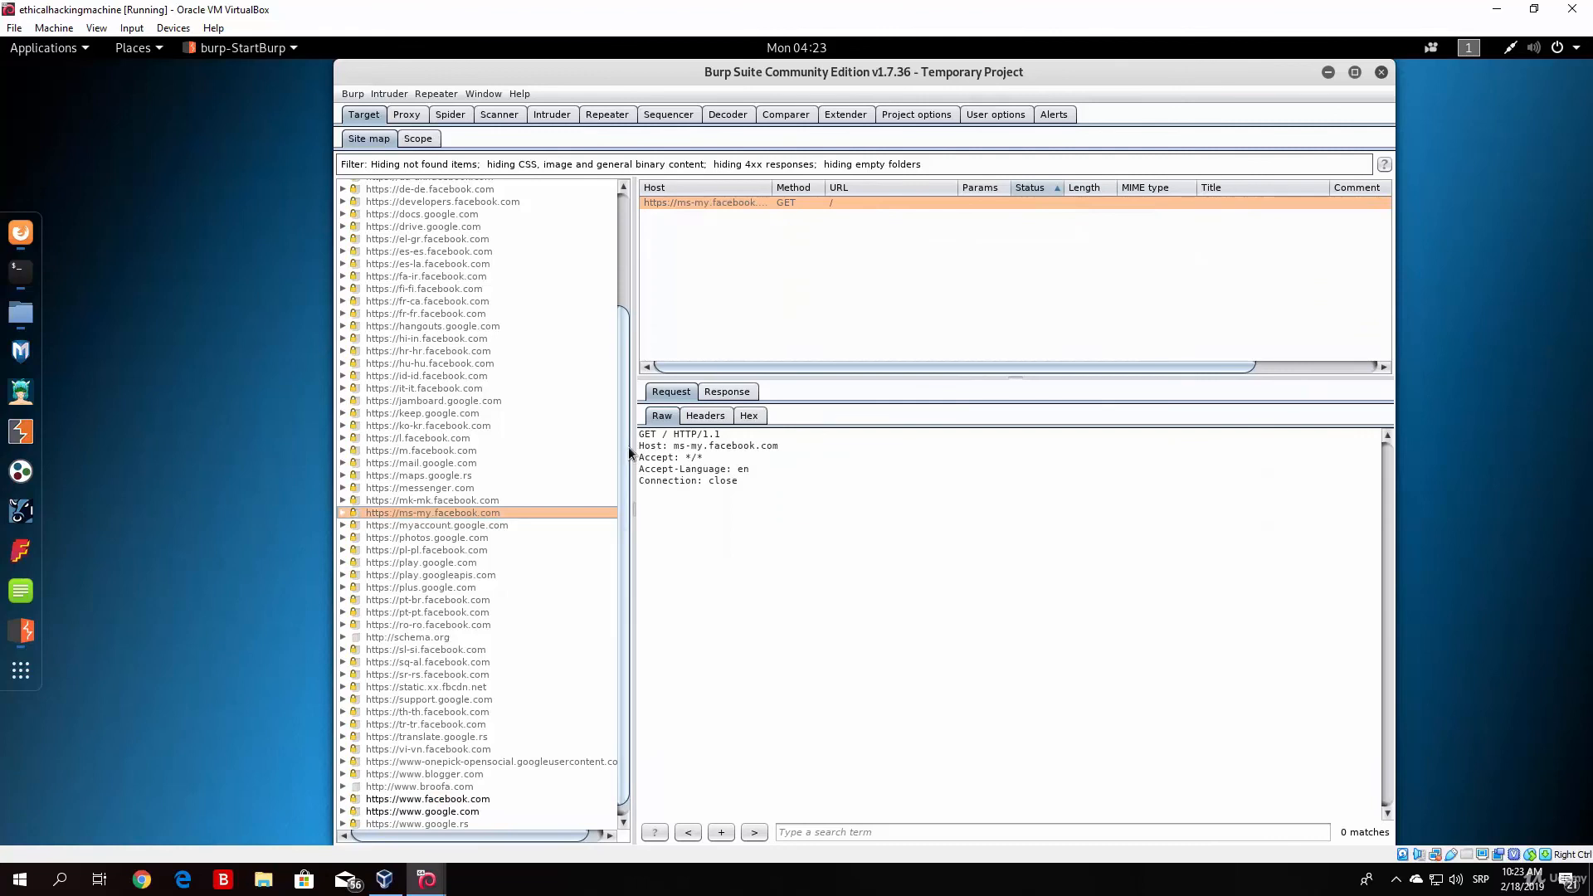
drag(629, 446, 625, 292)
drag(626, 373, 624, 497)
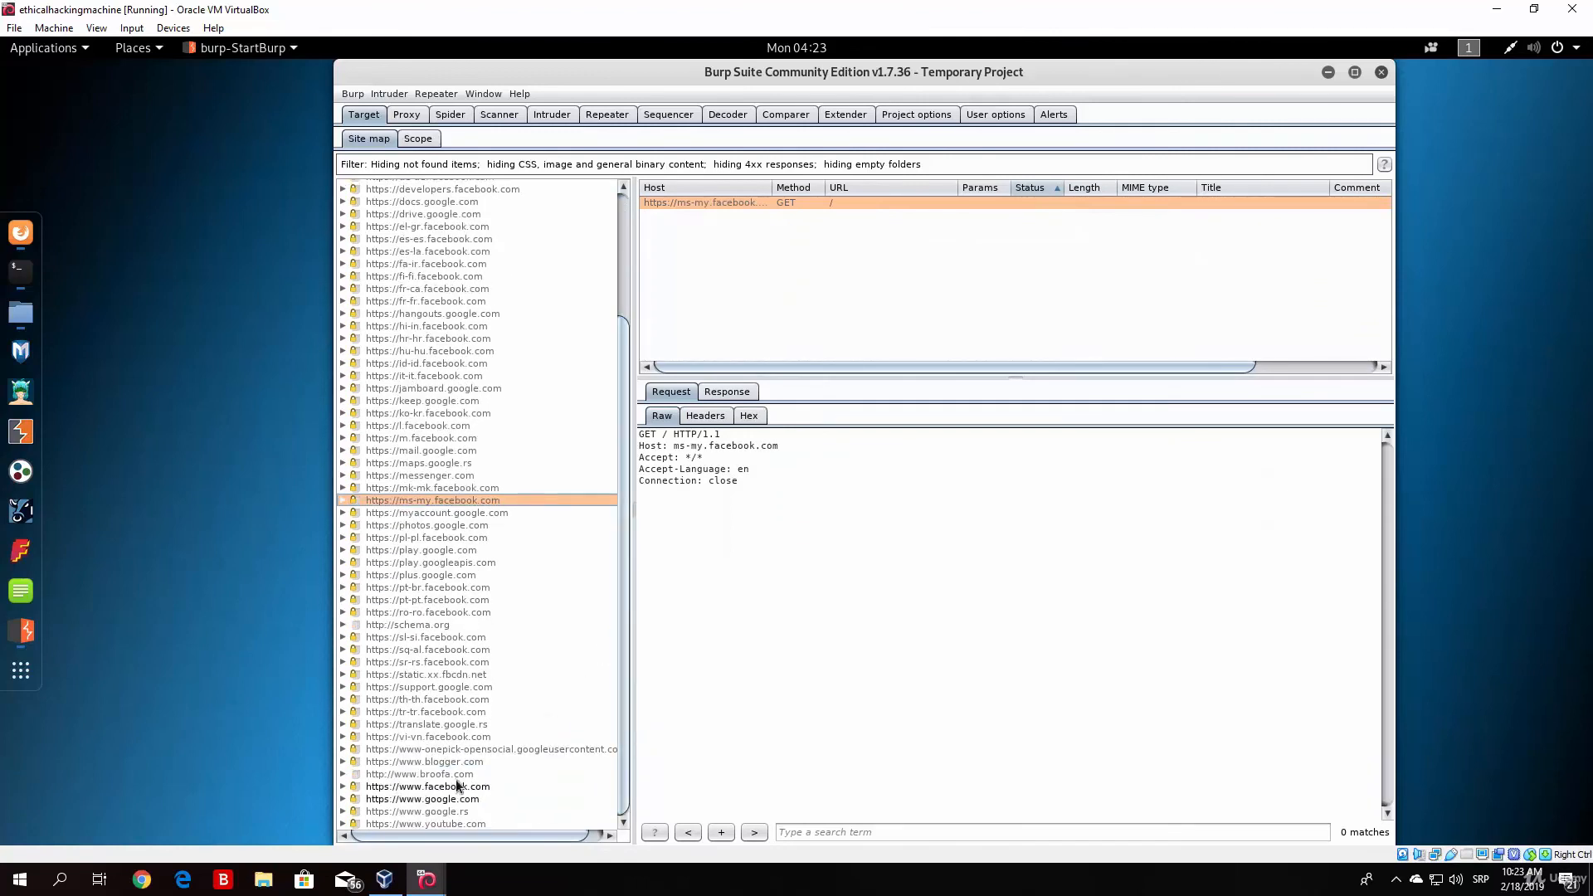
click(436, 786)
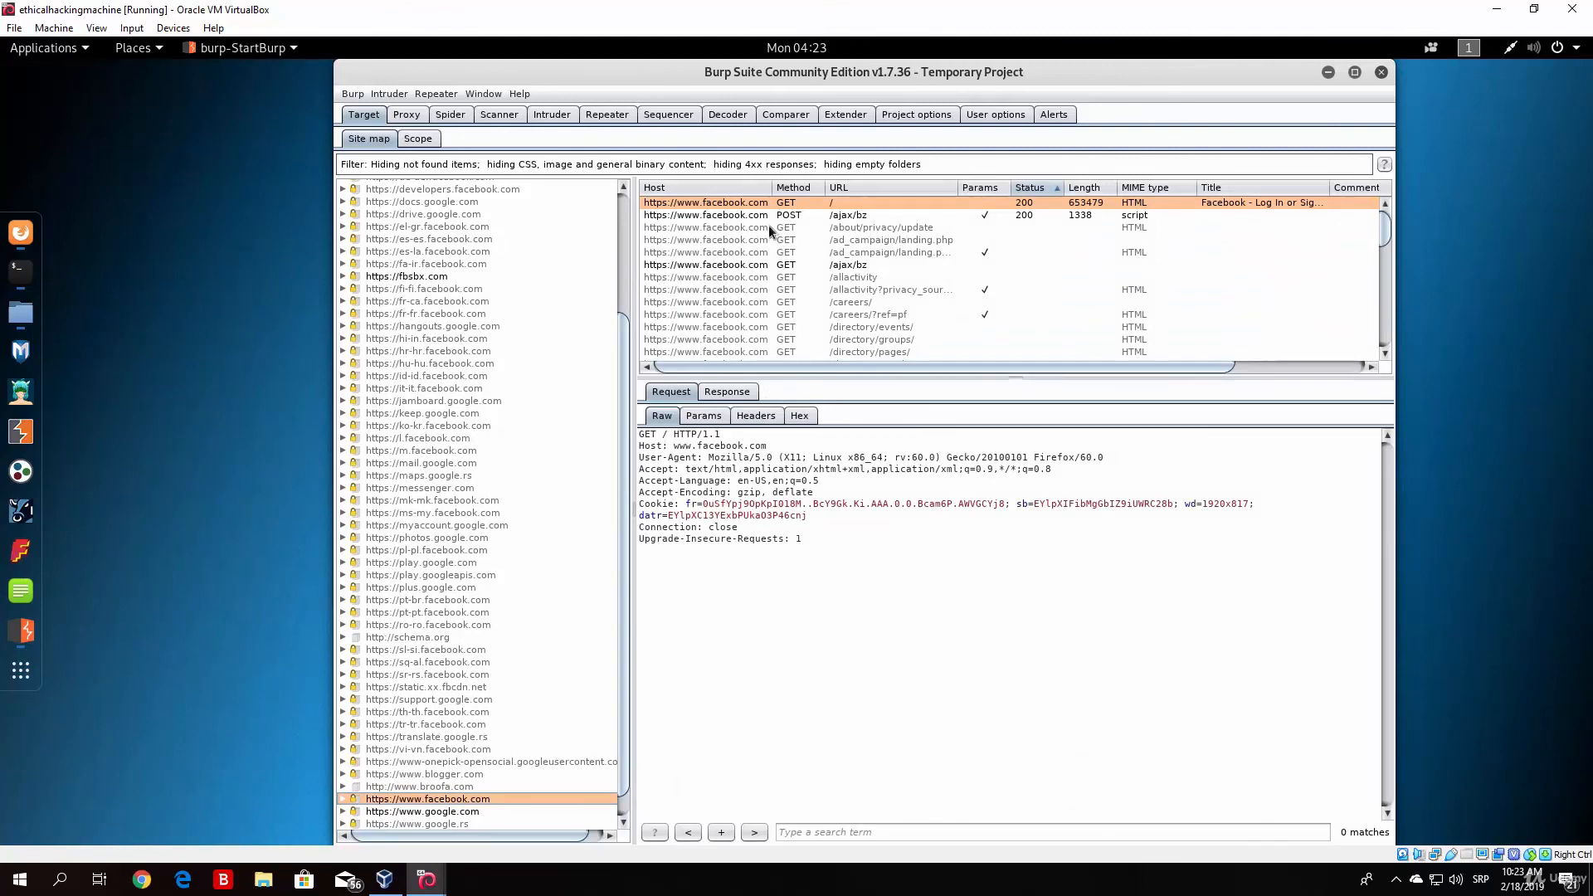
drag(1388, 222, 1378, 180)
drag(624, 356, 625, 211)
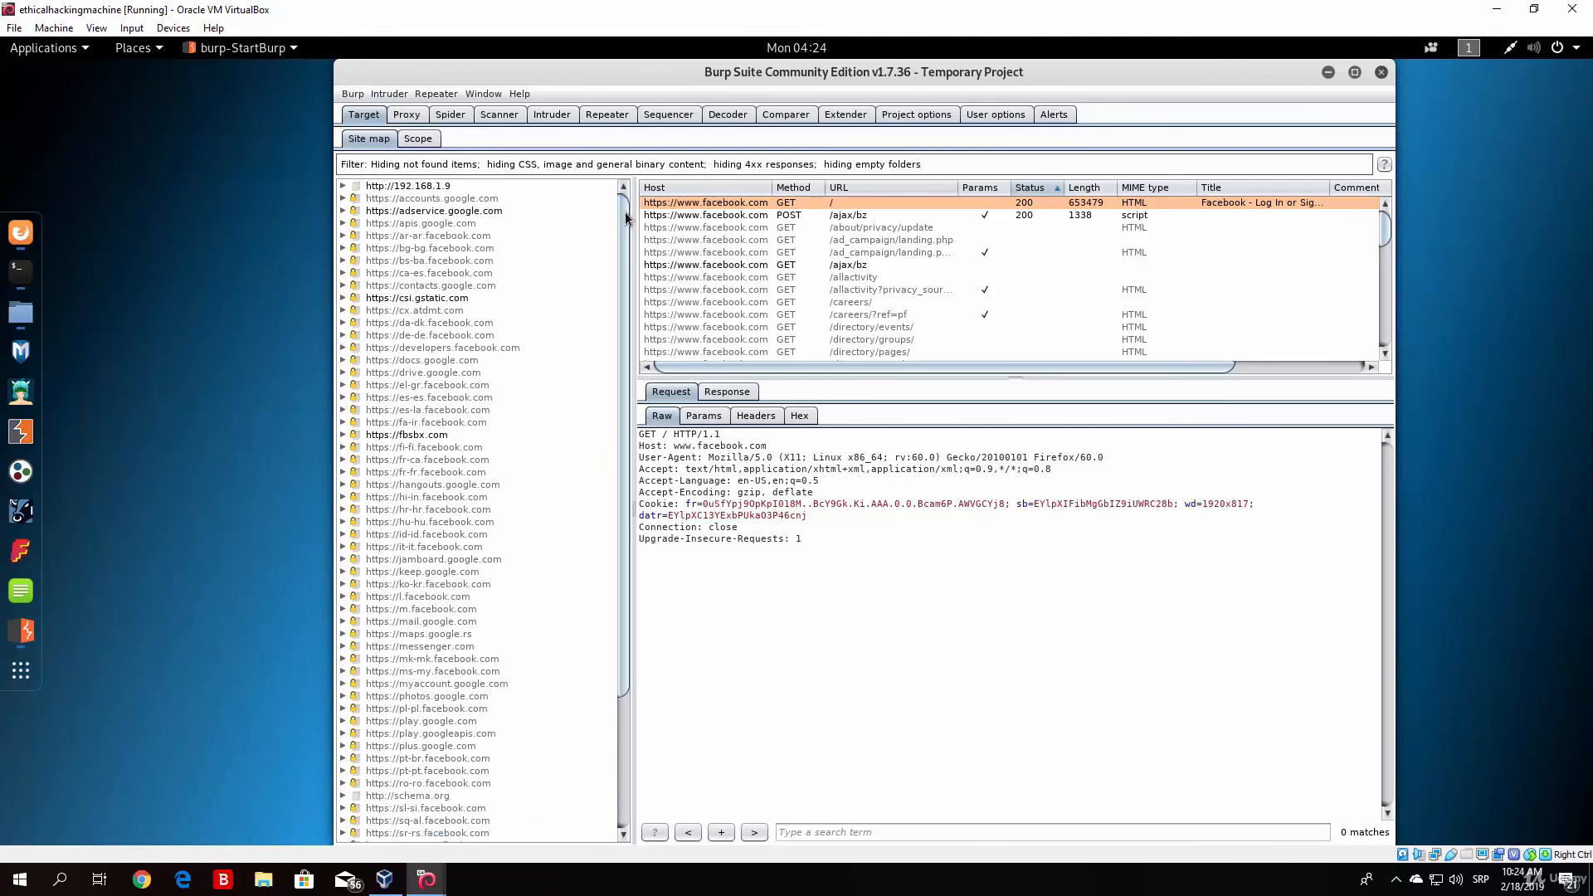